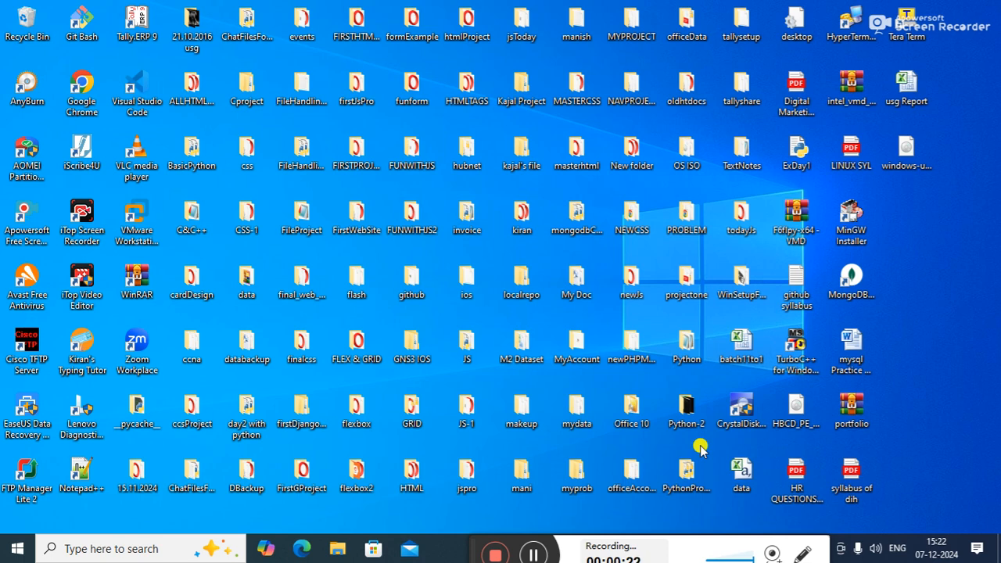
Step: Launch Excel from the Run dialog, dismiss the add-in offer and activation wizard, and remove the unopened recovered files
{"action": "key", "text": "super+r"}
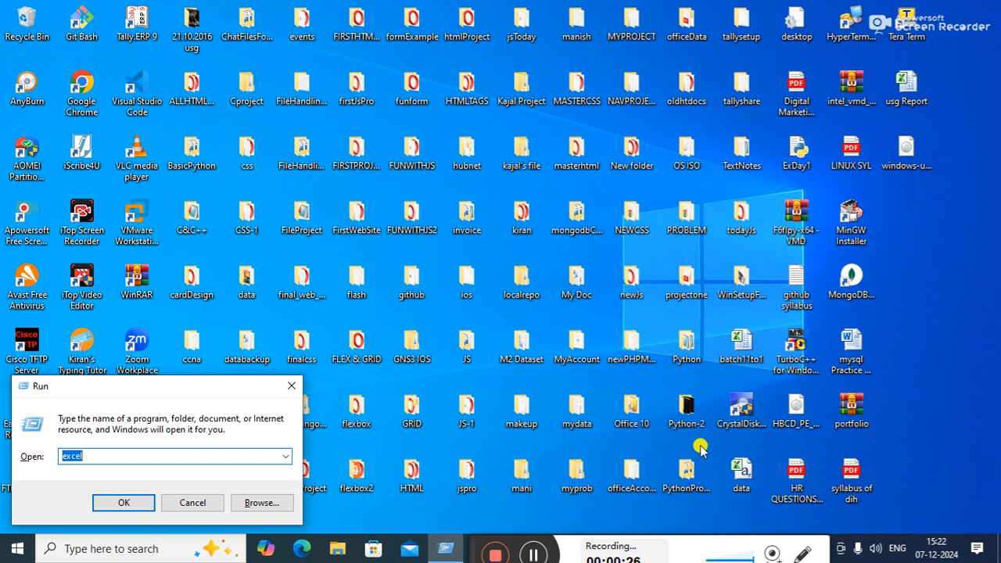
{"action": "key", "text": "Return"}
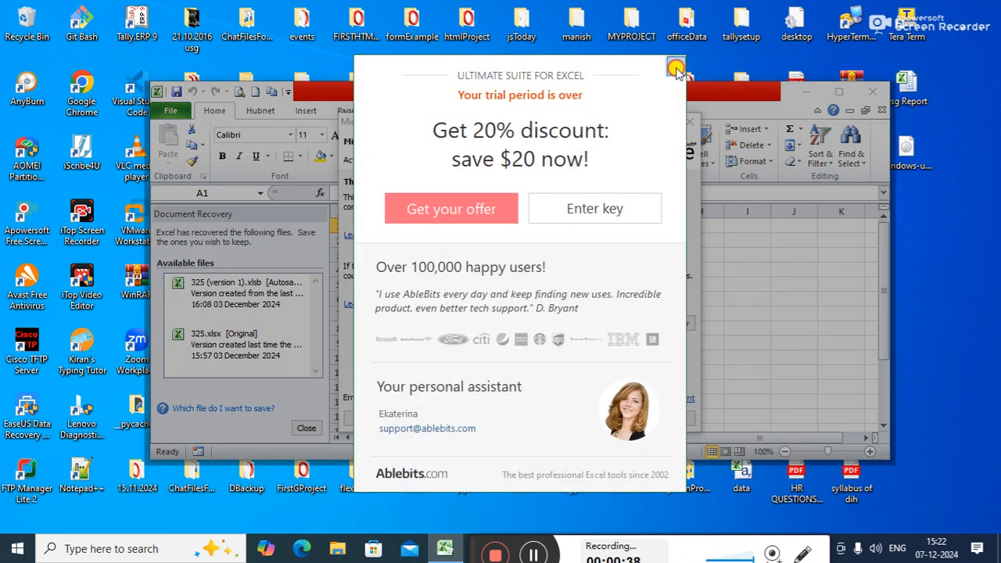
{"action": "left_click", "coordinate": [676, 67]}
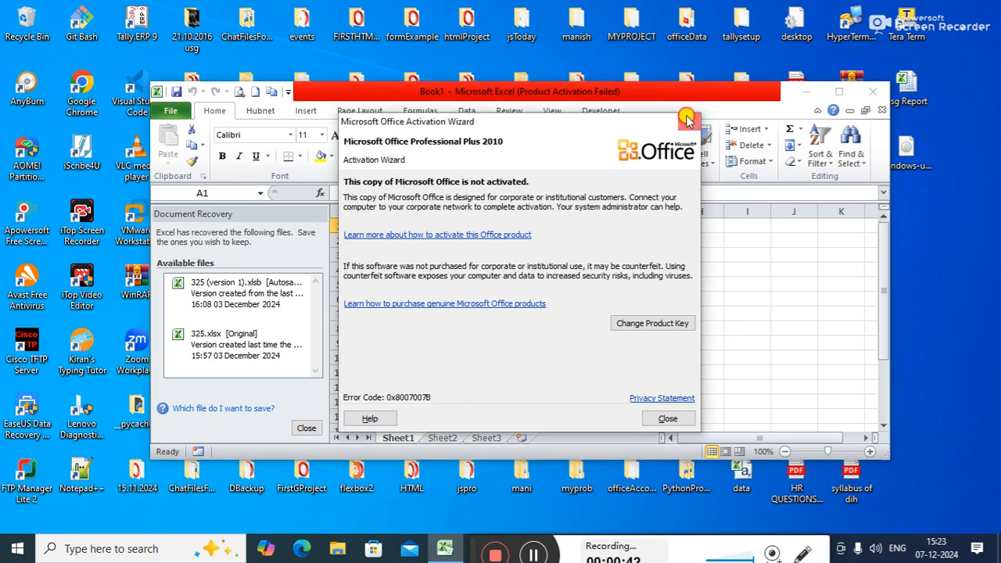
{"action": "left_click", "coordinate": [687, 117]}
{"action": "left_click", "coordinate": [306, 427]}
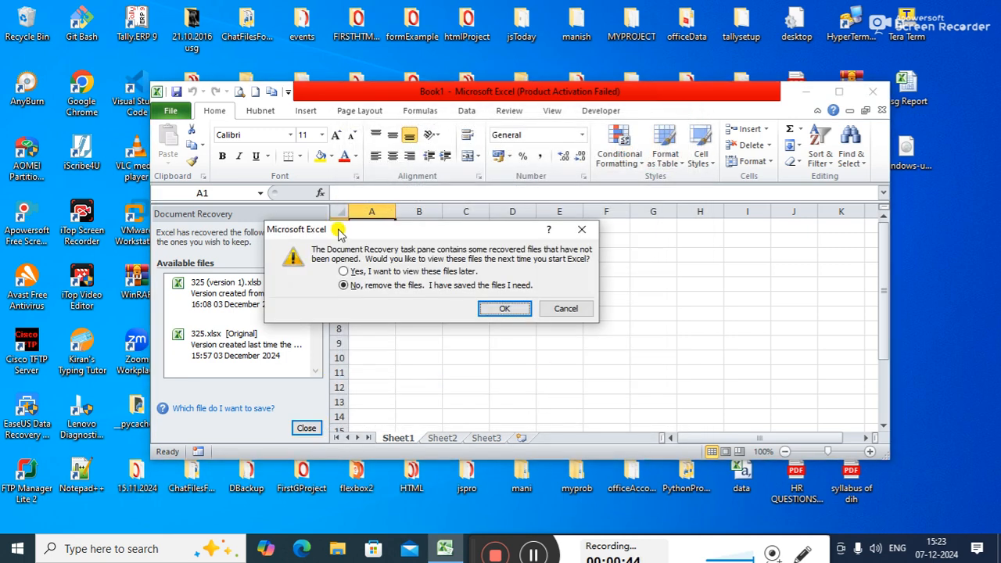
{"action": "left_click", "coordinate": [504, 309]}
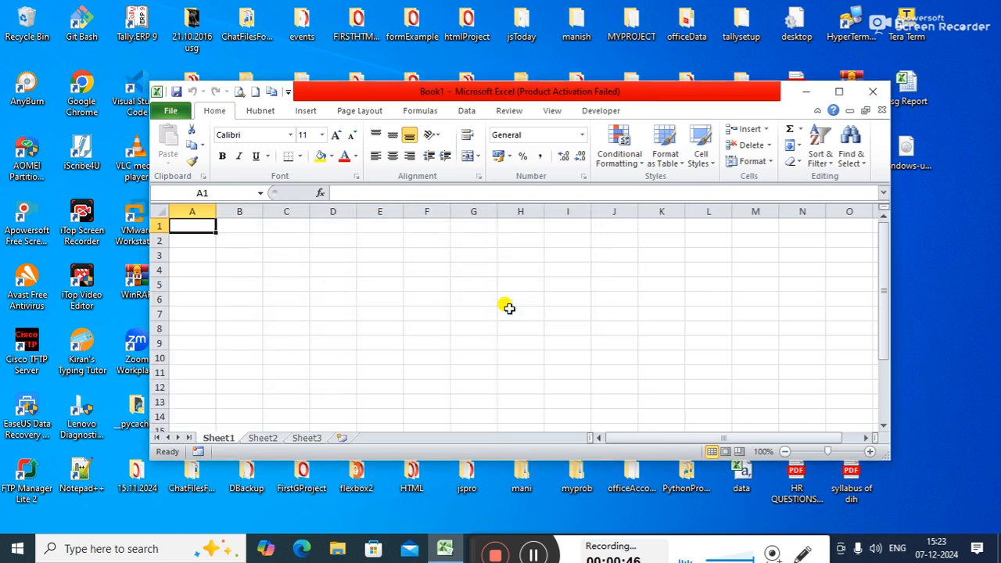
Step: Maximize the Excel window, select cells I4 and P5 on the blank sheet, and close Excel
{"action": "double_click", "coordinate": [553, 91]}
{"action": "left_click", "coordinate": [402, 184]}
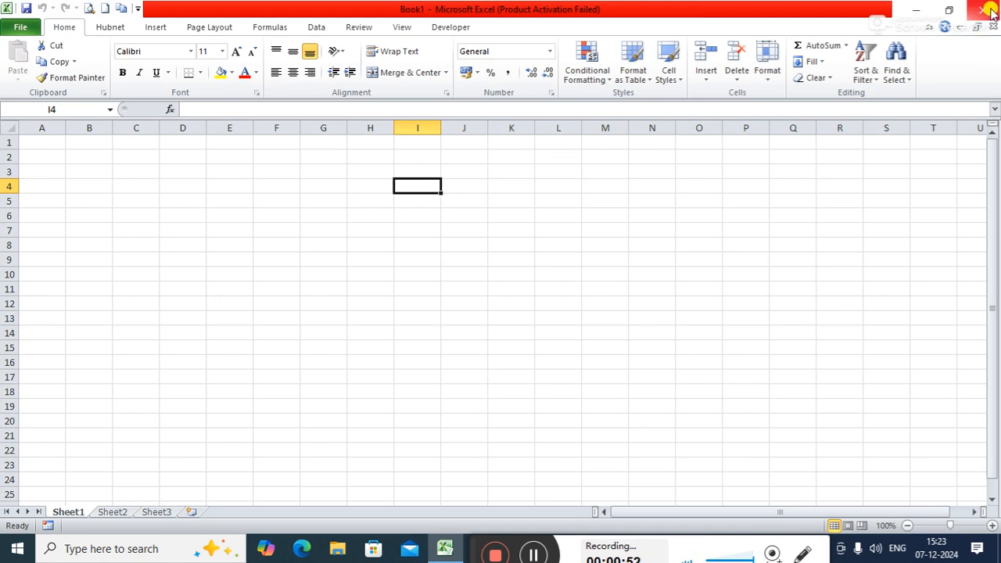
{"action": "left_click", "coordinate": [749, 195]}
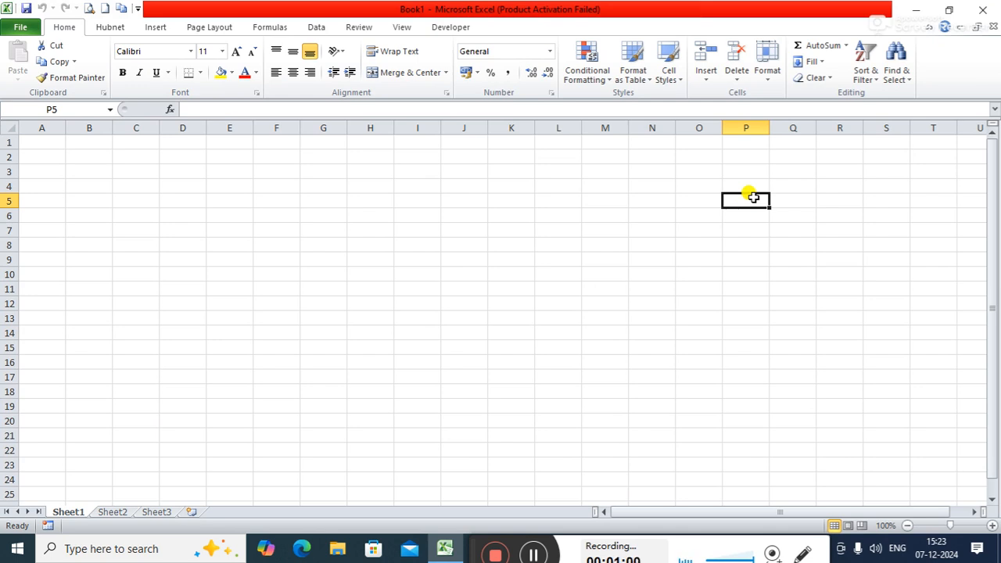
{"action": "key", "text": "alt+F4"}
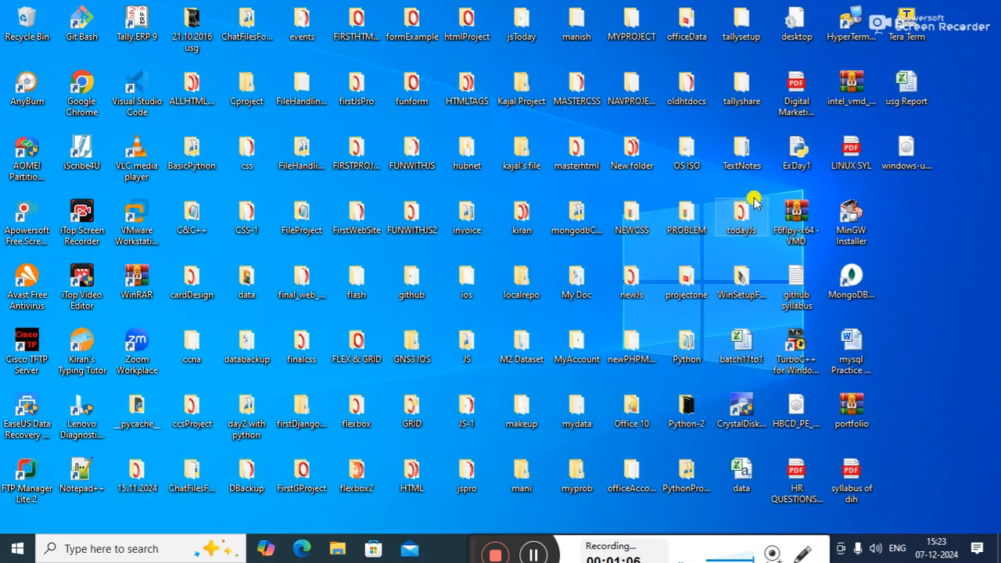
Step: Relaunch Excel and dismiss the add-in offer, the activation wizard and the Document Recovery pane
{"action": "key", "text": "super+r"}
{"action": "key", "text": "Return"}
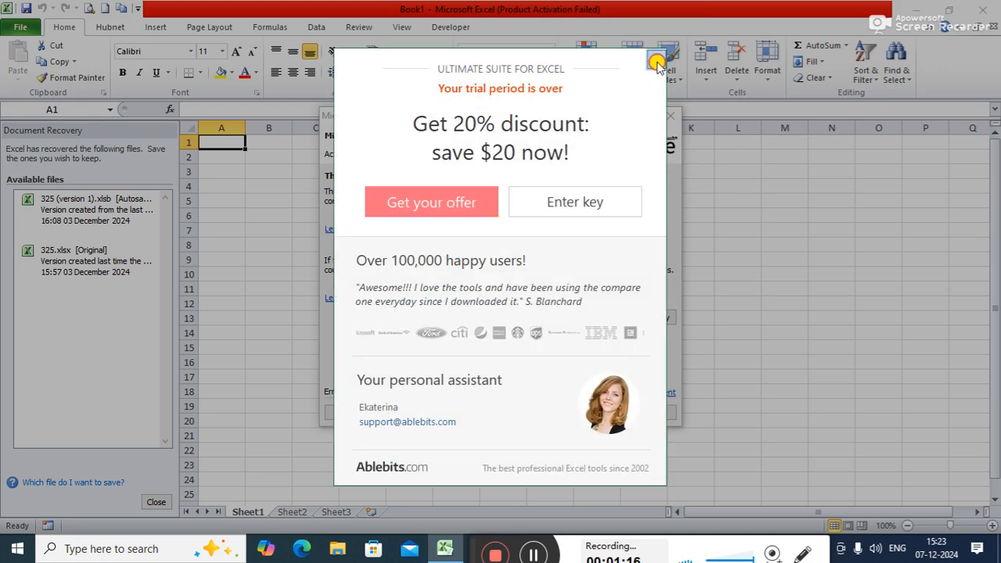
{"action": "left_click", "coordinate": [655, 63]}
{"action": "left_click", "coordinate": [646, 413]}
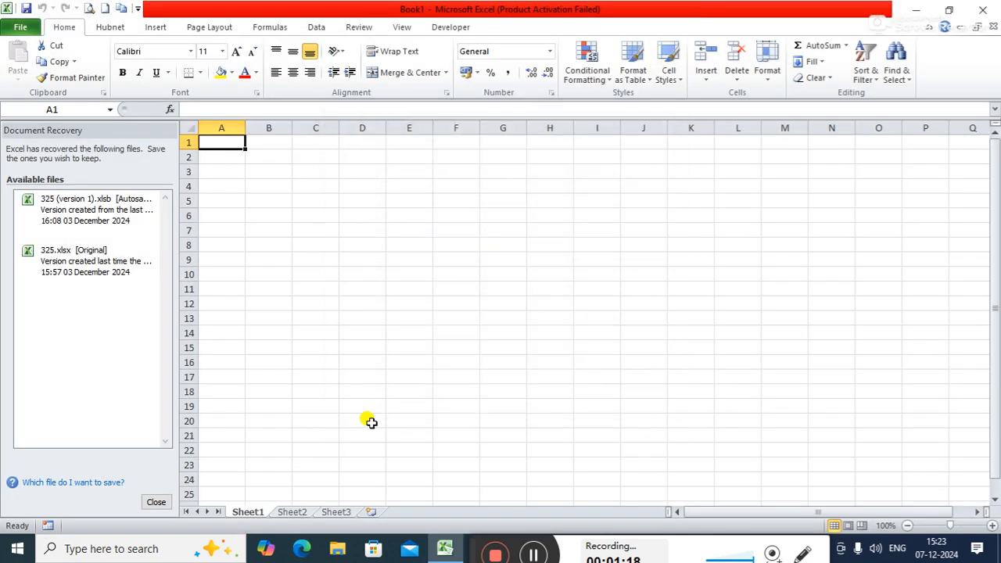
{"action": "left_click", "coordinate": [167, 501]}
{"action": "left_click", "coordinate": [266, 185]}
{"action": "left_click", "coordinate": [363, 225]}
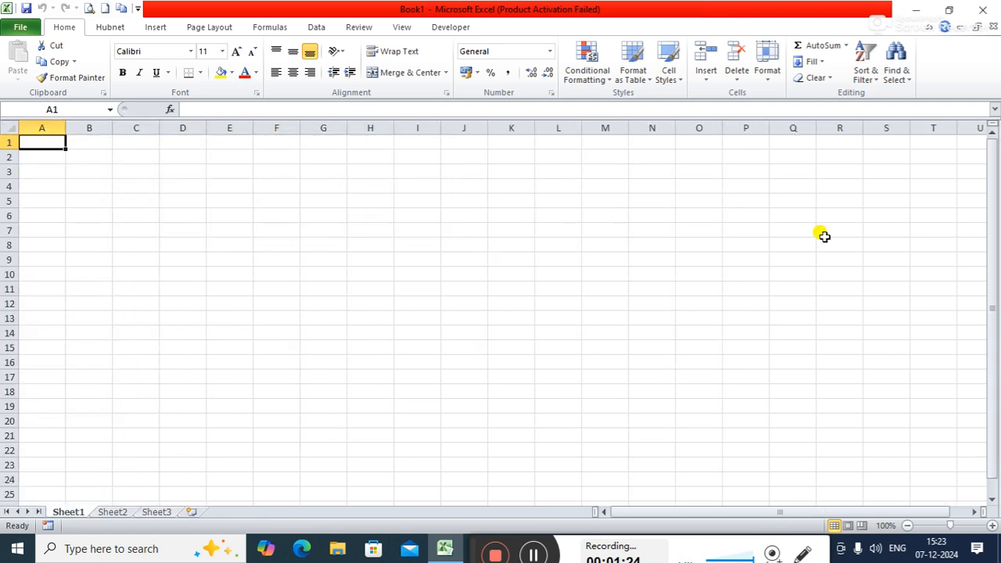
Step: Close Excel, and from the desktop bring up the Shut Down Windows dialog and cancel it
{"action": "key", "text": "alt"}
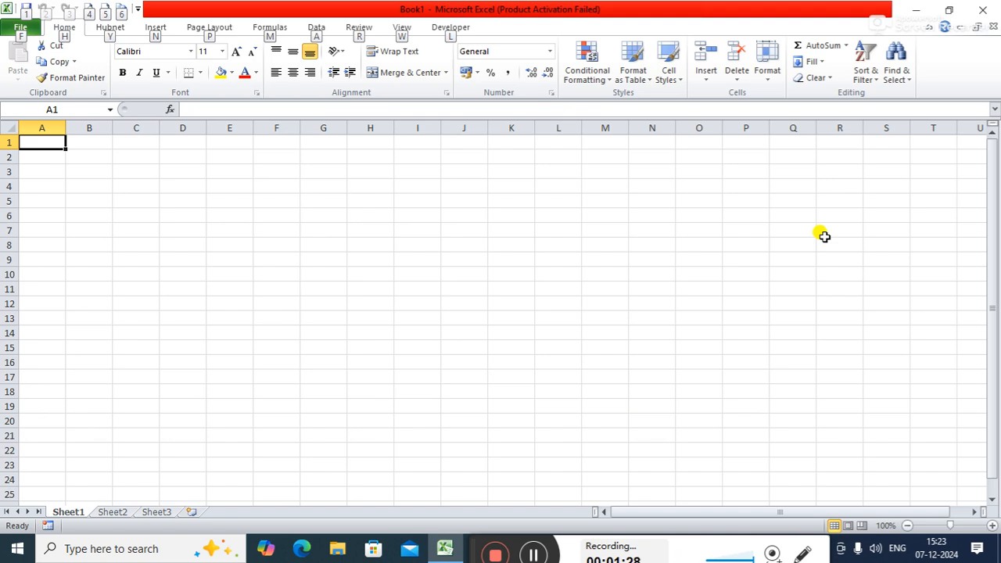
{"action": "key", "text": "alt+F4"}
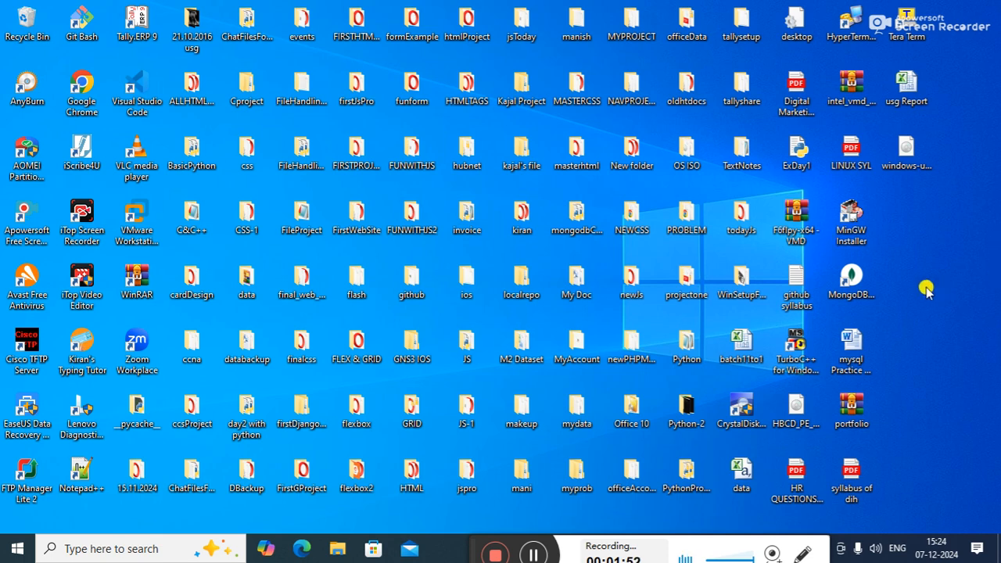
{"action": "key", "text": "alt+F4"}
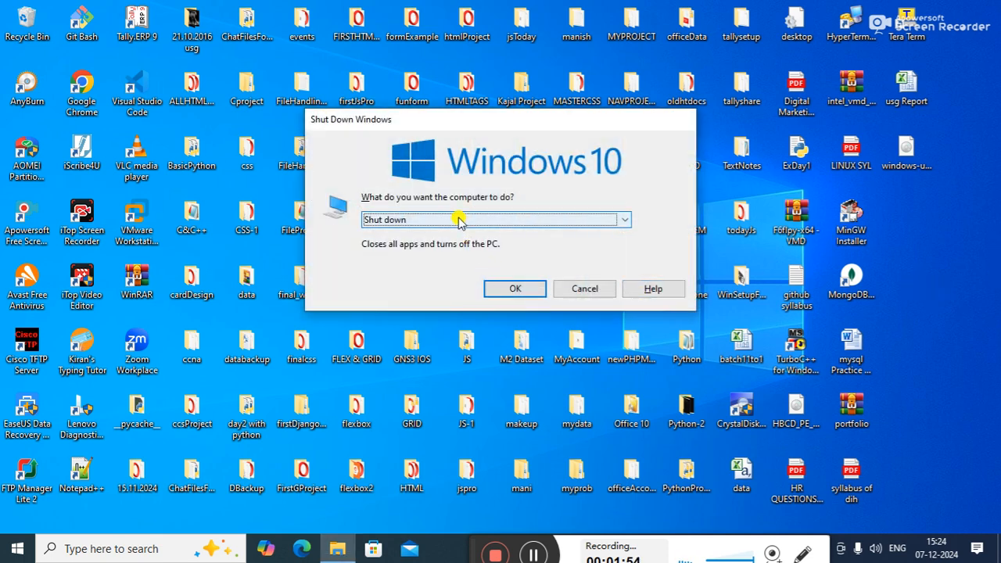
{"action": "left_click", "coordinate": [582, 288]}
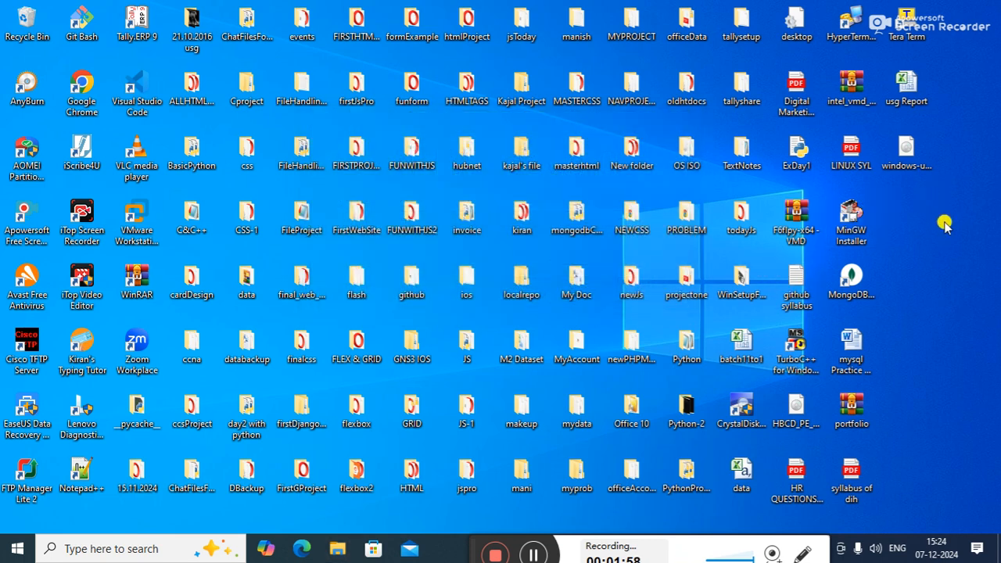
Step: Start a new desktop shortcut with slidetoshutdown as the item location
{"action": "right_click", "coordinate": [945, 225]}
{"action": "mouse_move", "coordinate": [844, 423]}
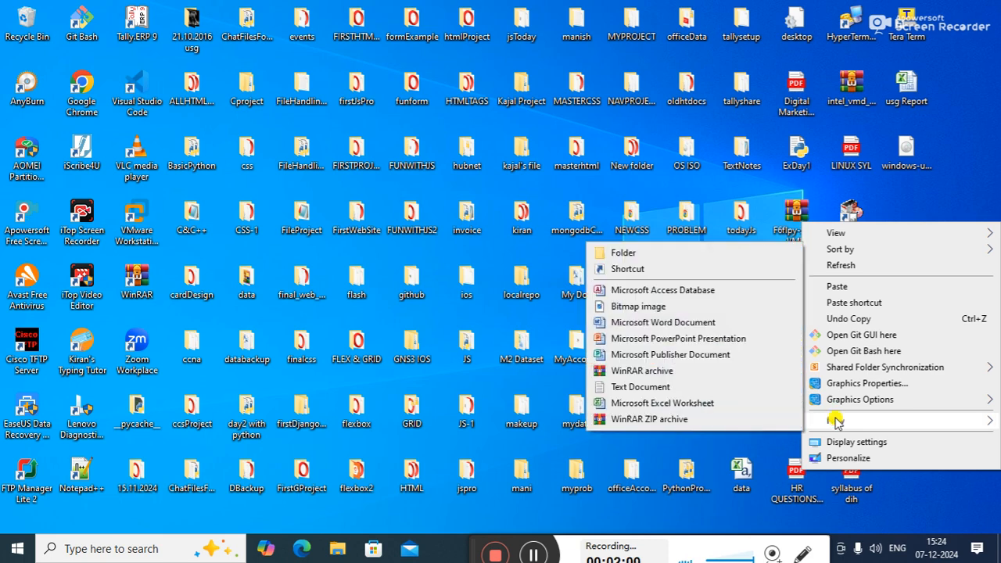
{"action": "left_click", "coordinate": [639, 270]}
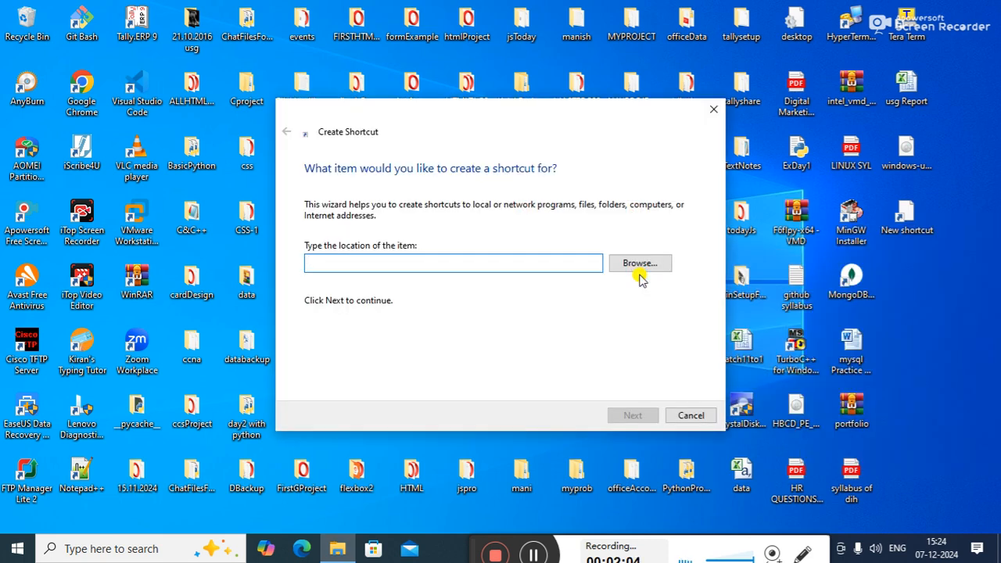
{"action": "type", "text": "slide"}
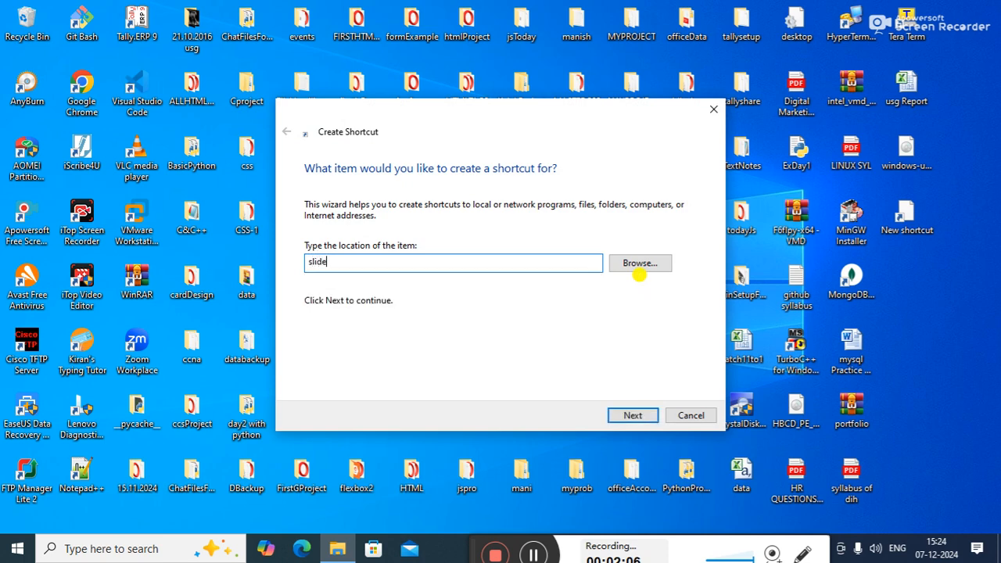
{"action": "type", "text": "toshutdown"}
{"action": "left_click", "coordinate": [632, 415]}
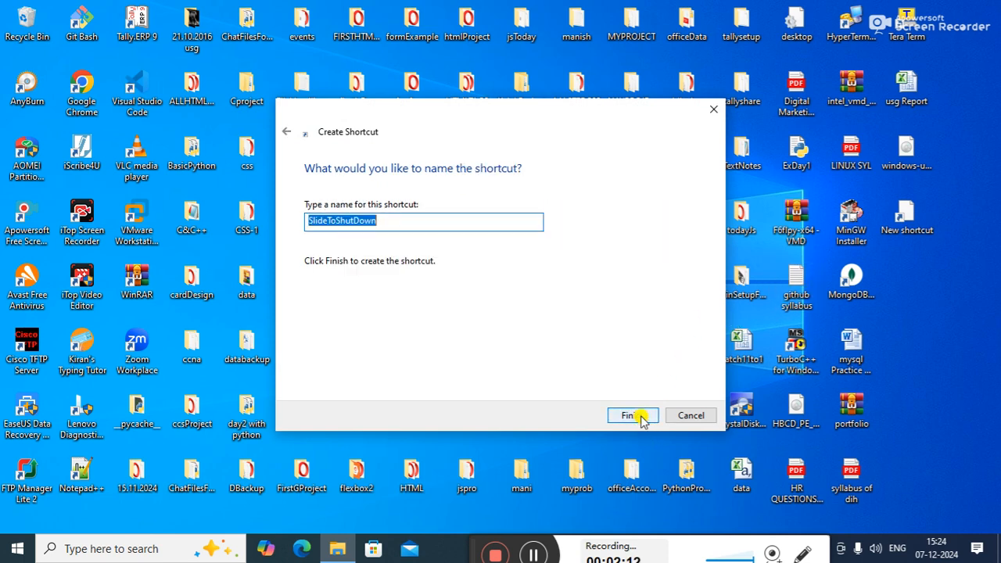
Step: Name the shortcut funwithpoweroff and finish creating it
{"action": "type", "text": "fu"}
{"action": "key", "text": "BackSpace"}
{"action": "key", "text": "BackSpace"}
{"action": "type", "text": "funwith"}
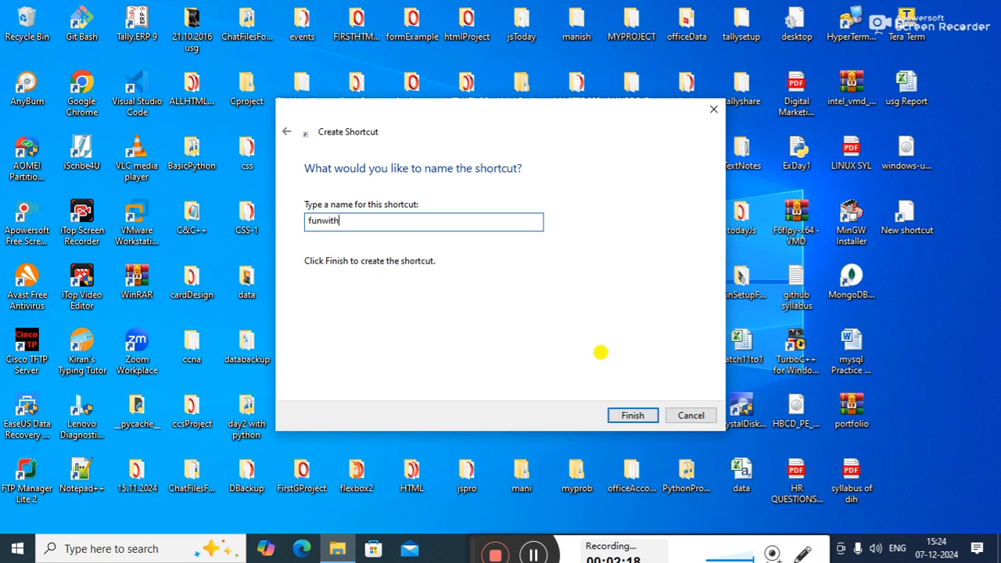
{"action": "type", "text": "poweroff"}
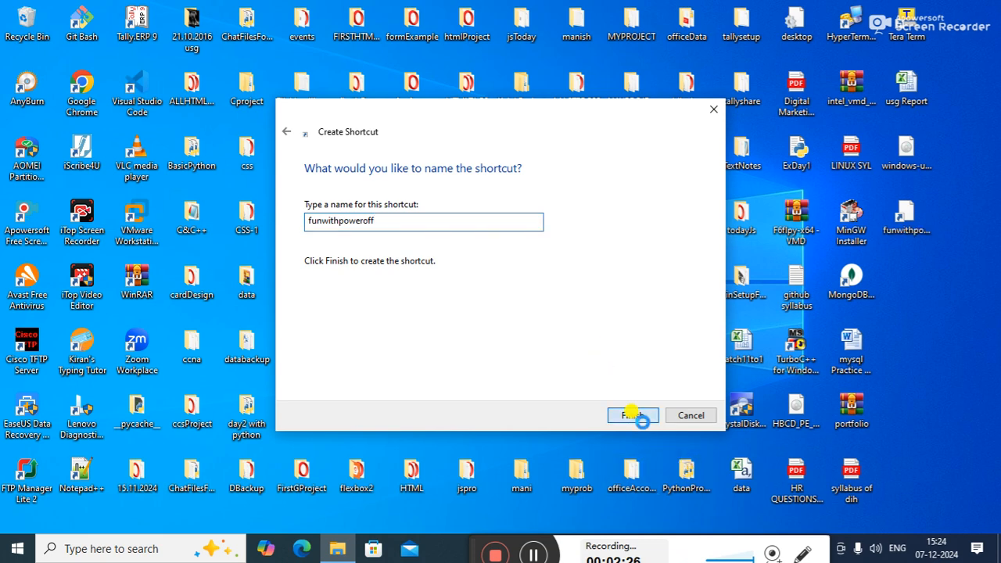
{"action": "left_click", "coordinate": [640, 417]}
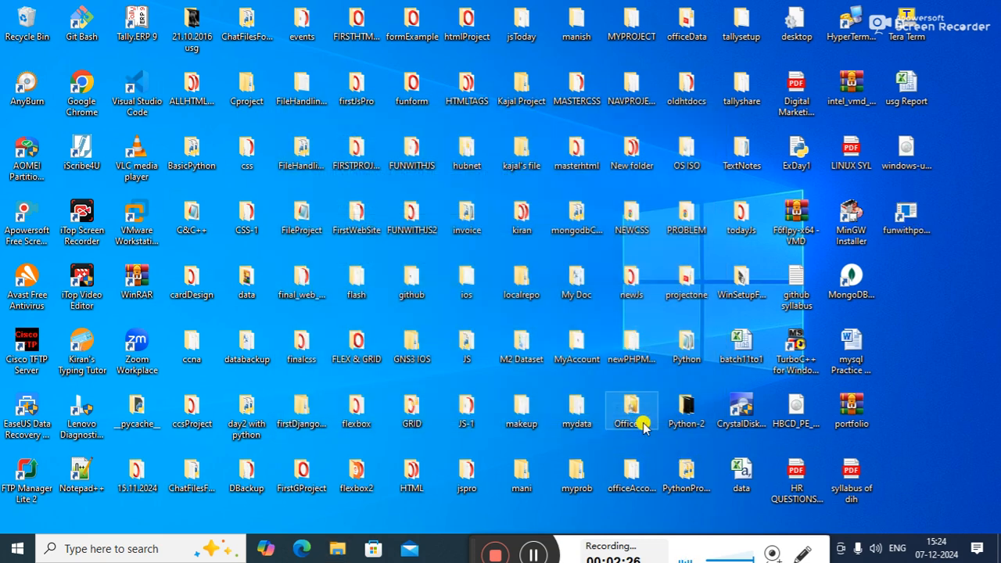
Step: Run the funwithpoweroff shortcut twice to try the slide-to-shut-down screen, dismissing it each time without shutting down
{"action": "double_click", "coordinate": [908, 221]}
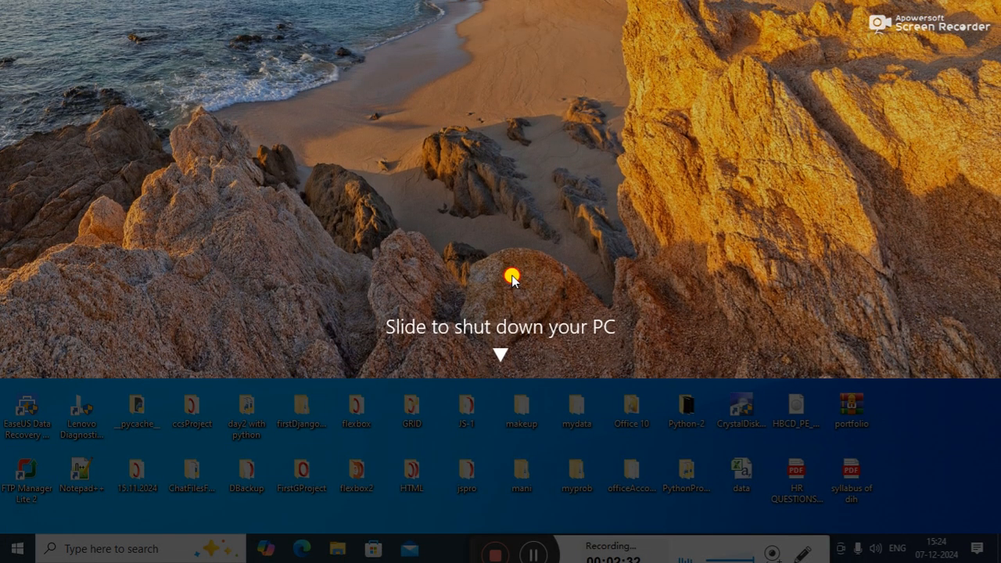
{"action": "left_click_drag", "start_coordinate": [512, 280], "coordinate": [512, 314]}
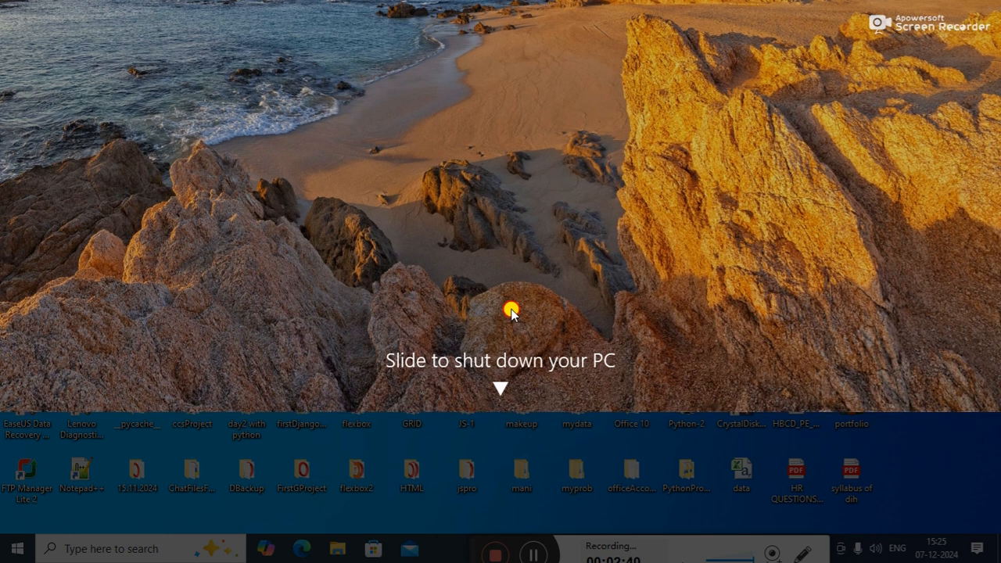
{"action": "left_click_drag", "start_coordinate": [510, 313], "coordinate": [509, 364]}
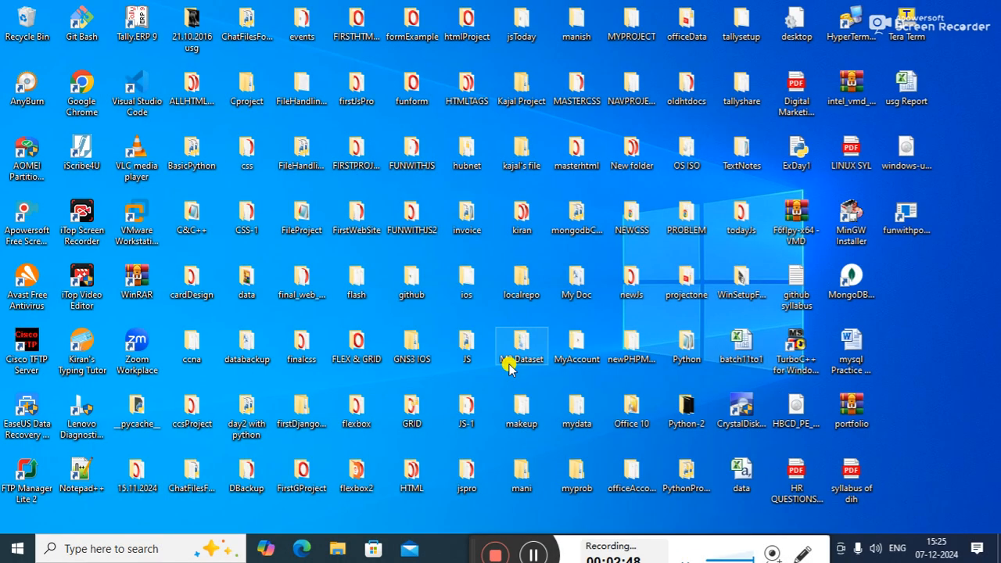
{"action": "double_click", "coordinate": [908, 221]}
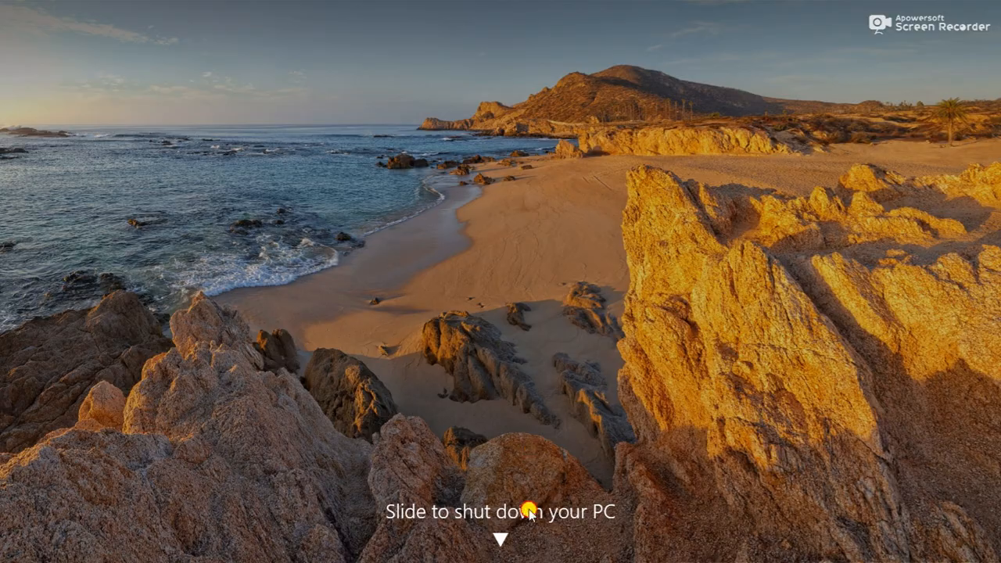
{"action": "left_click_drag", "start_coordinate": [529, 510], "coordinate": [555, 174]}
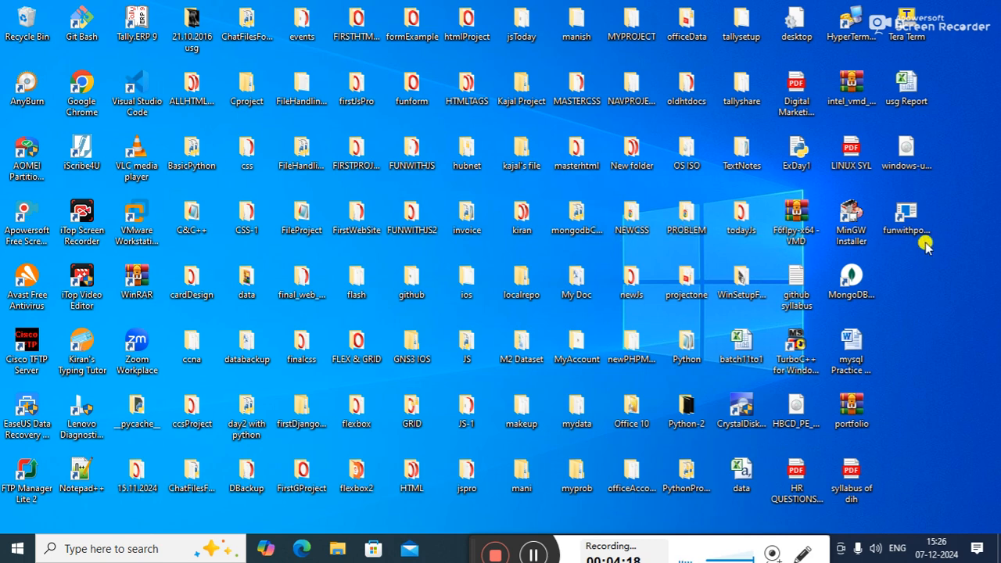
Step: Start another desktop shortcut and enter the command shutdown -s -t with an opening quotation mark as its location
{"action": "right_click", "coordinate": [918, 288]}
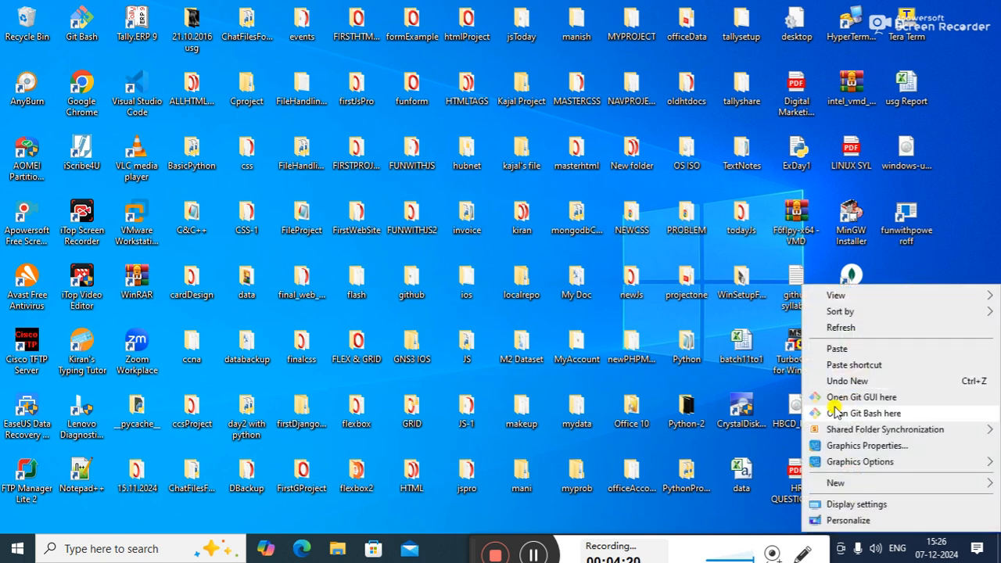
{"action": "mouse_move", "coordinate": [879, 487]}
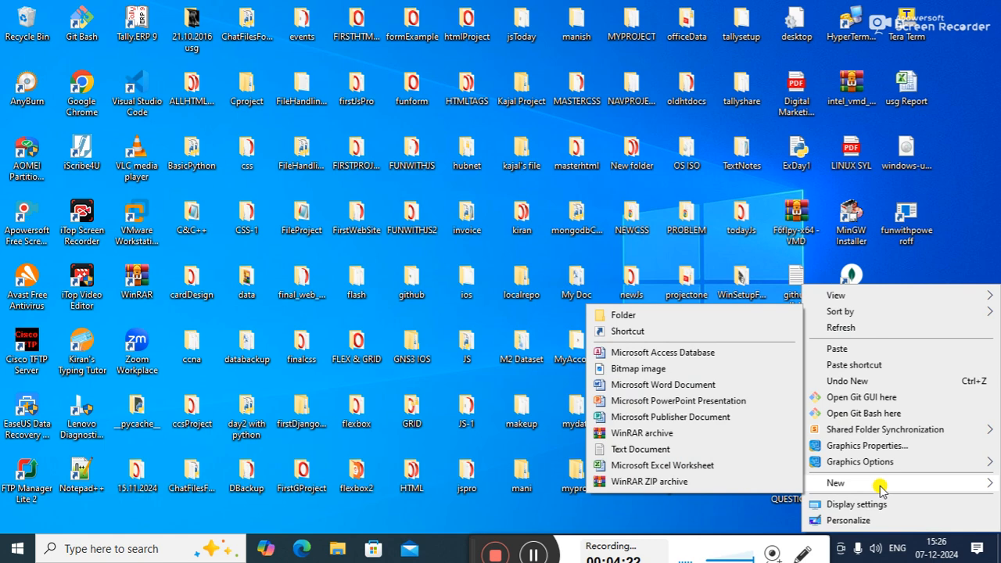
{"action": "left_click", "coordinate": [627, 331]}
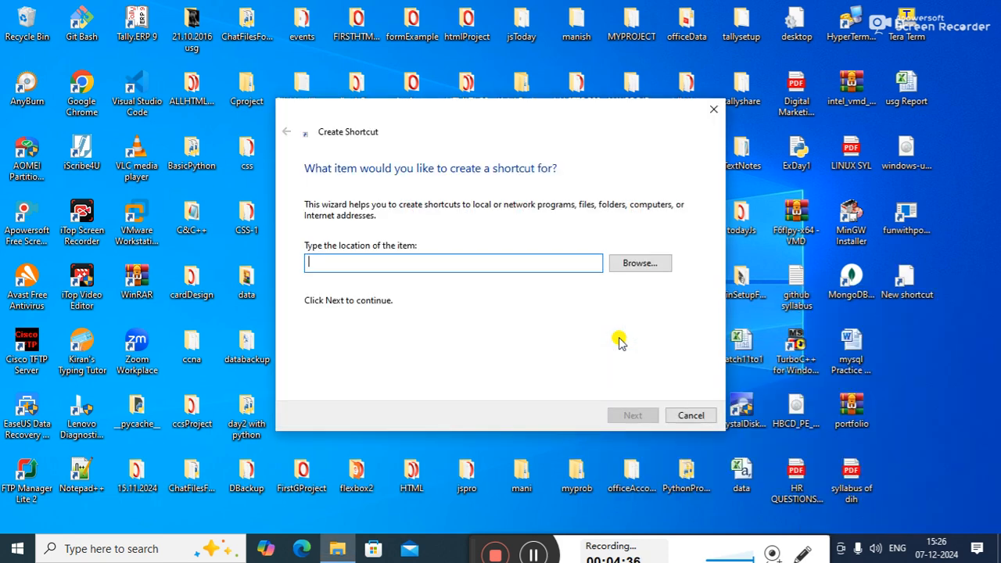
{"action": "type", "text": "sh"}
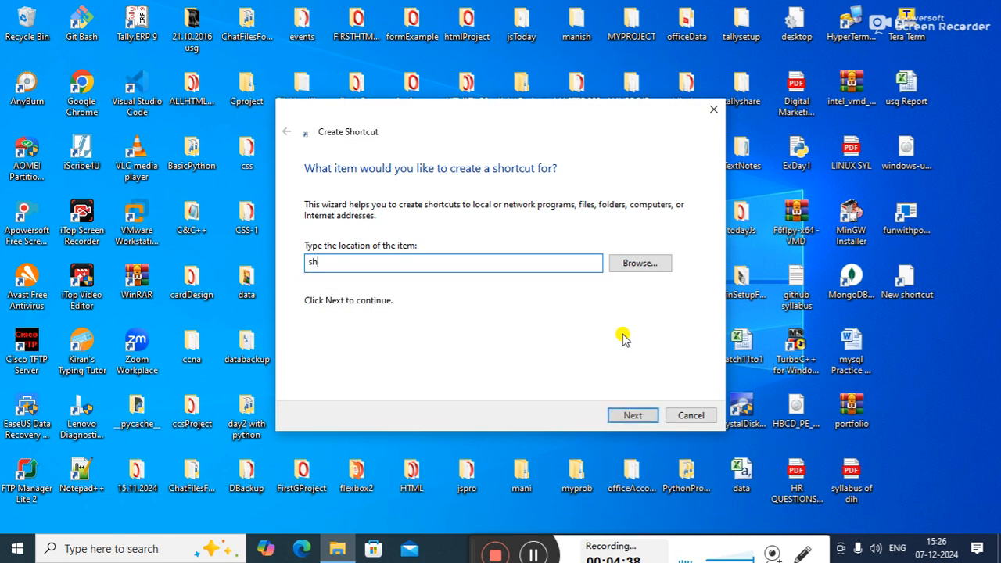
{"action": "type", "text": "utdown "}
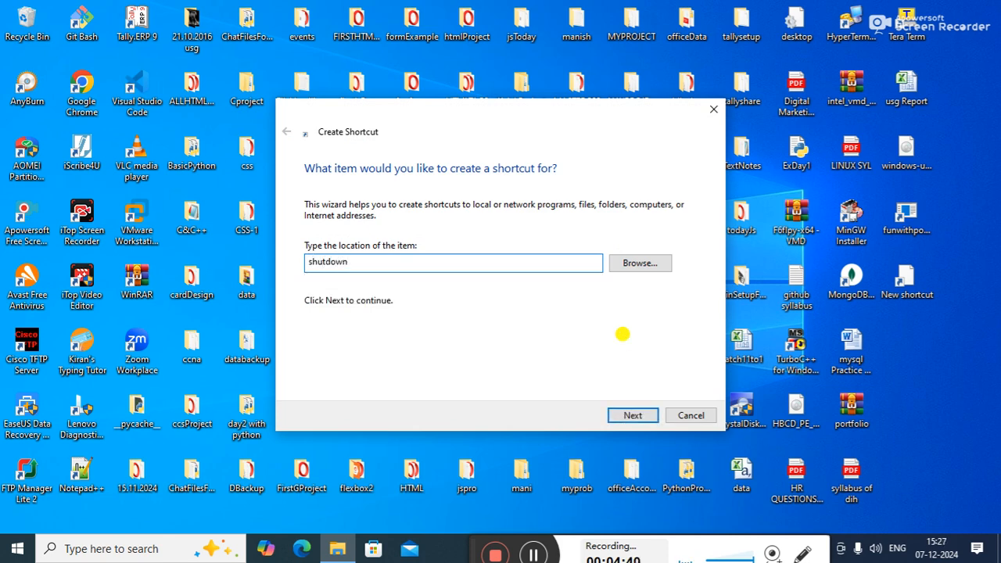
{"action": "type", "text": "-s -t 7200"}
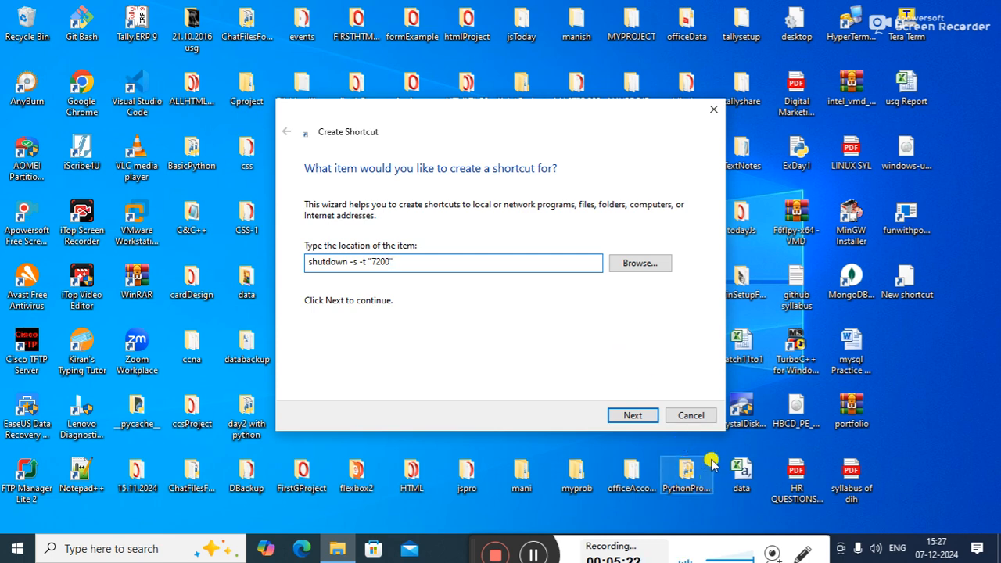
Step: Complete the shortcut's location as shutdown -s -t "7200" and create the shortcut under the name virus
{"action": "left_click", "coordinate": [627, 416]}
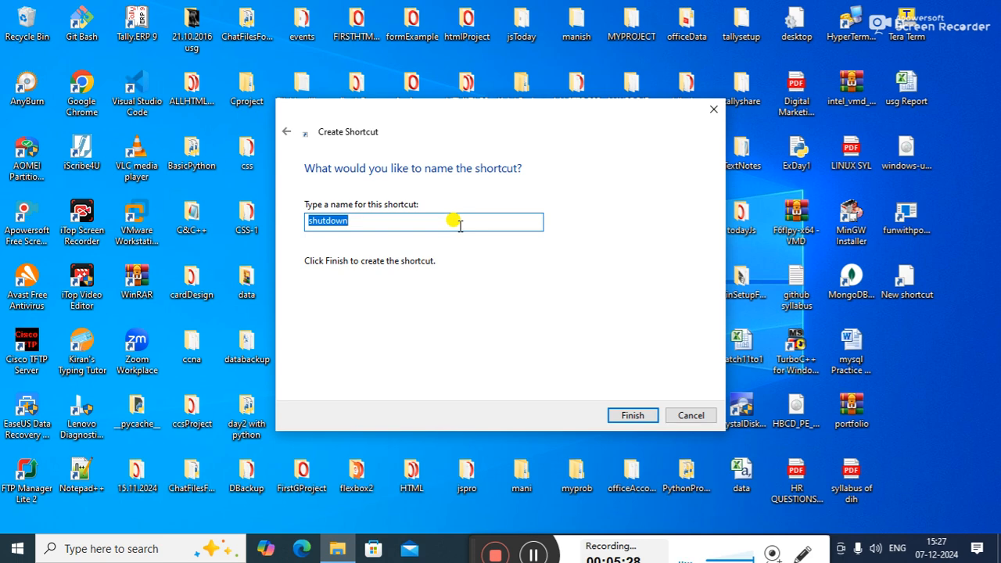
{"action": "type", "text": "virus"}
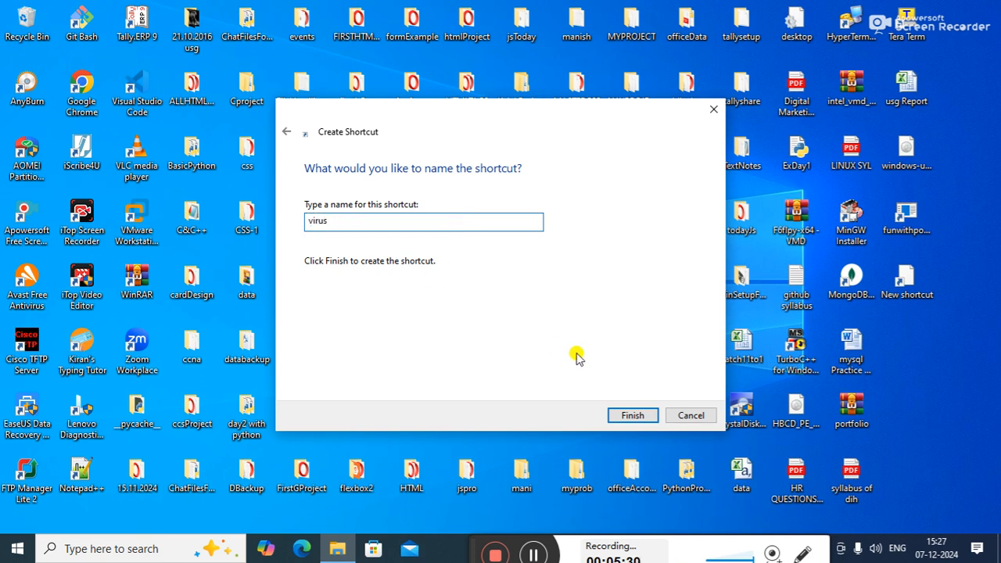
{"action": "left_click", "coordinate": [633, 415]}
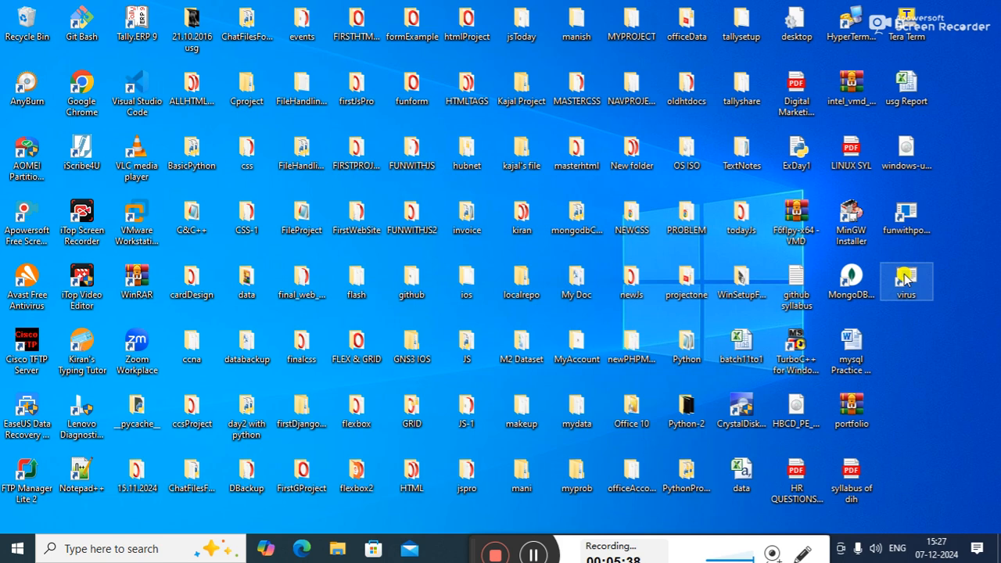
Step: Run the virus shortcut from the desktop to try the timed shutdown
{"action": "left_click_drag", "start_coordinate": [472, 546], "coordinate": [328, 509]}
{"action": "left_click", "coordinate": [806, 551]}
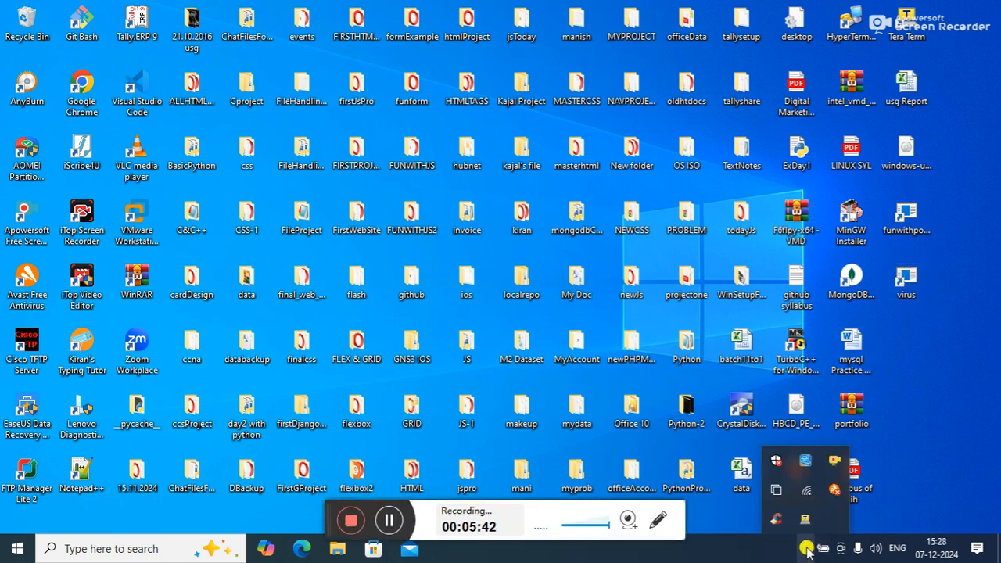
{"action": "double_click", "coordinate": [909, 284]}
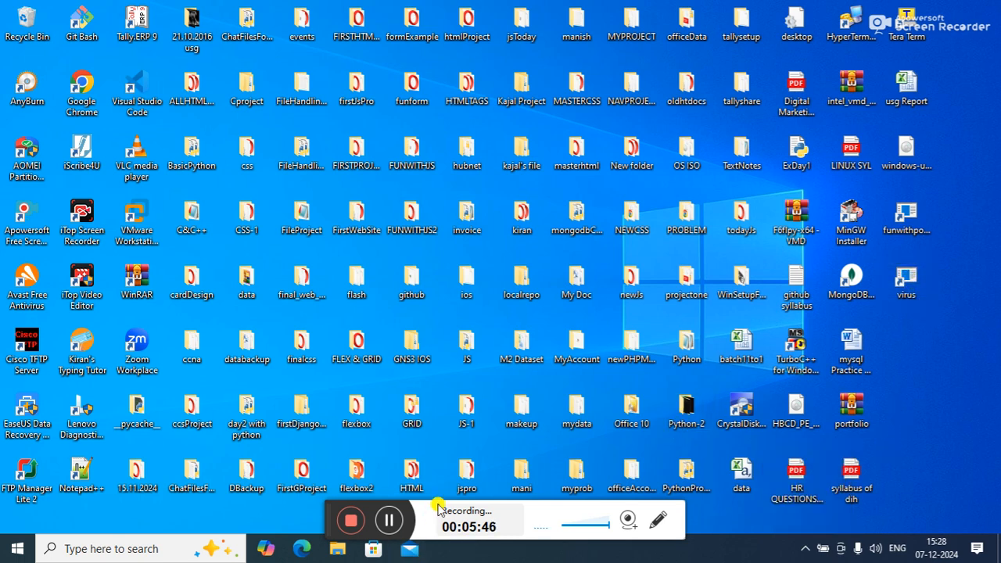
{"action": "left_click_drag", "start_coordinate": [328, 510], "coordinate": [420, 557]}
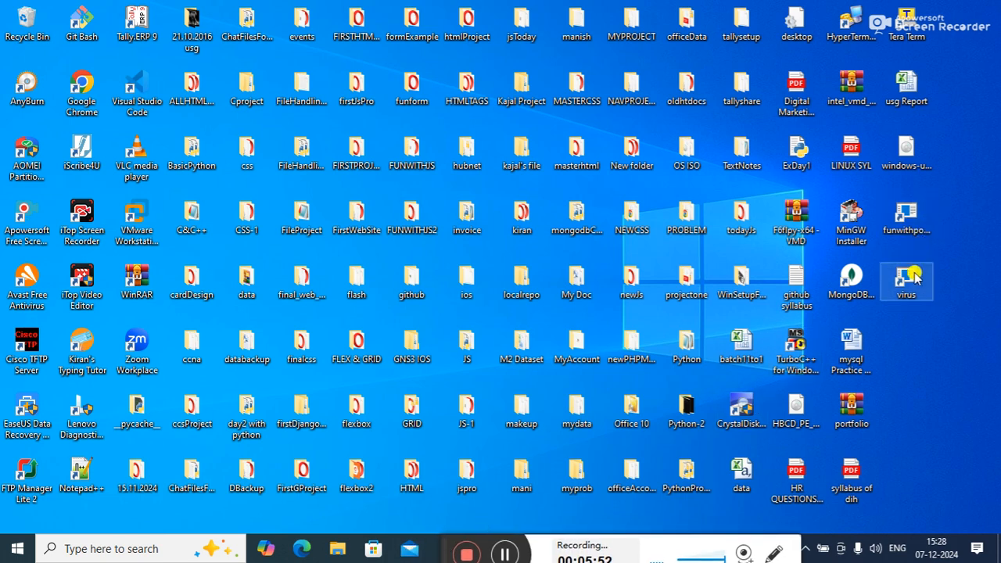
Step: Abort any pending shutdown by running the command shutdown -a from the Run dialog
{"action": "key", "text": "super+r"}
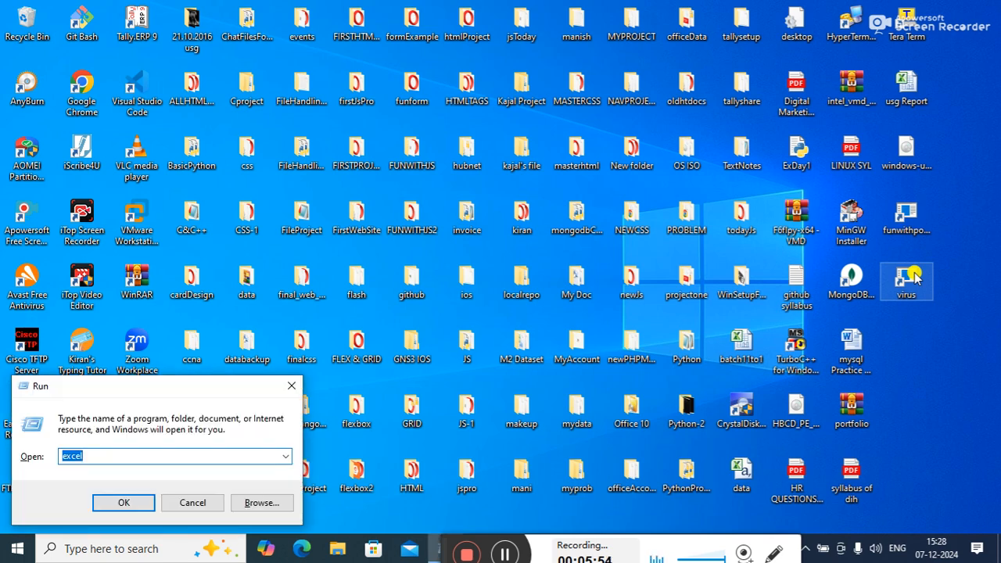
{"action": "type", "text": "shutdown -a"}
{"action": "key", "text": "Return"}
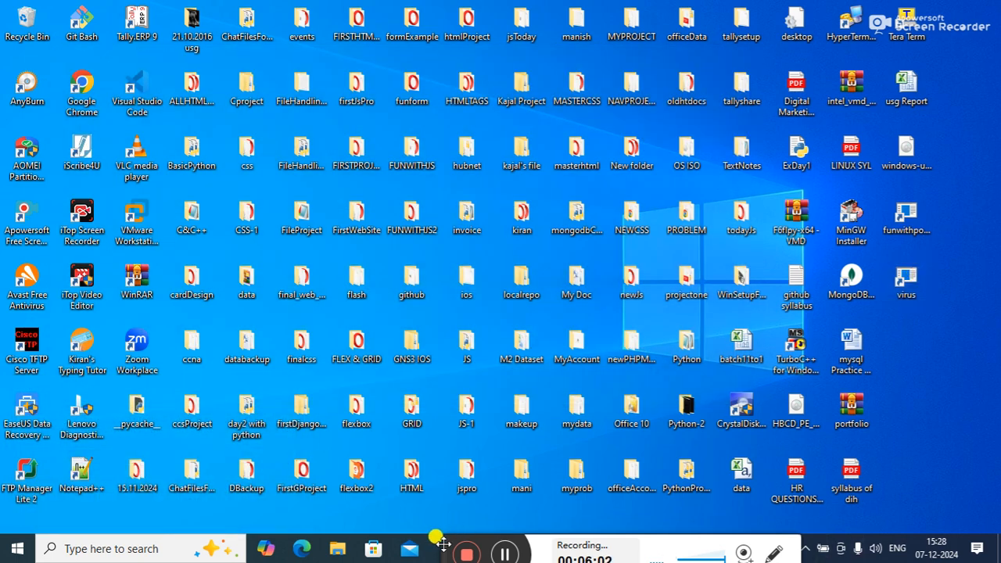
Step: View the virus shortcut's target file in Notepad++, decline the offered update and close the editor
{"action": "left_click_drag", "start_coordinate": [456, 524], "coordinate": [348, 507]}
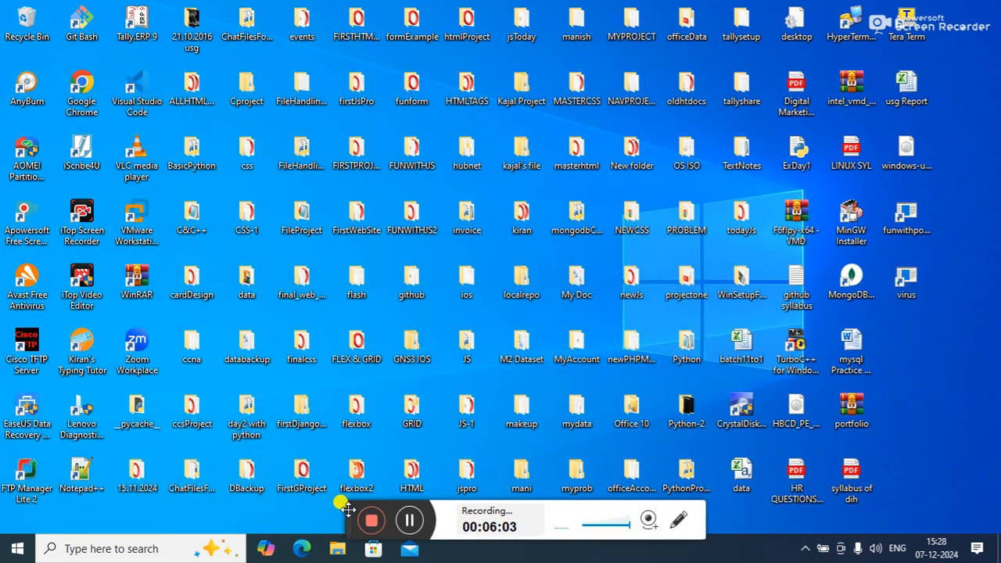
{"action": "right_click", "coordinate": [907, 278]}
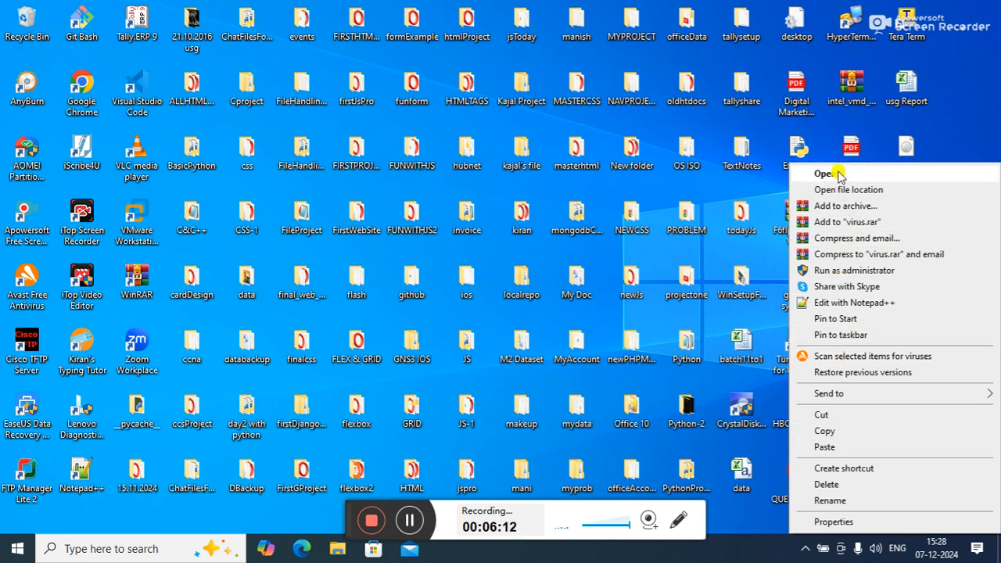
{"action": "left_click", "coordinate": [831, 304]}
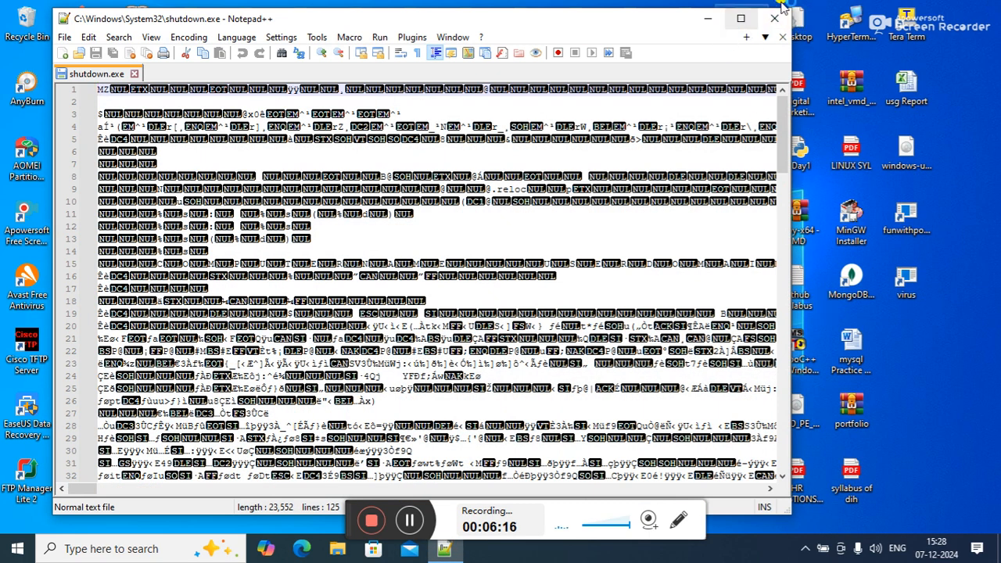
{"action": "left_click", "coordinate": [779, 30]}
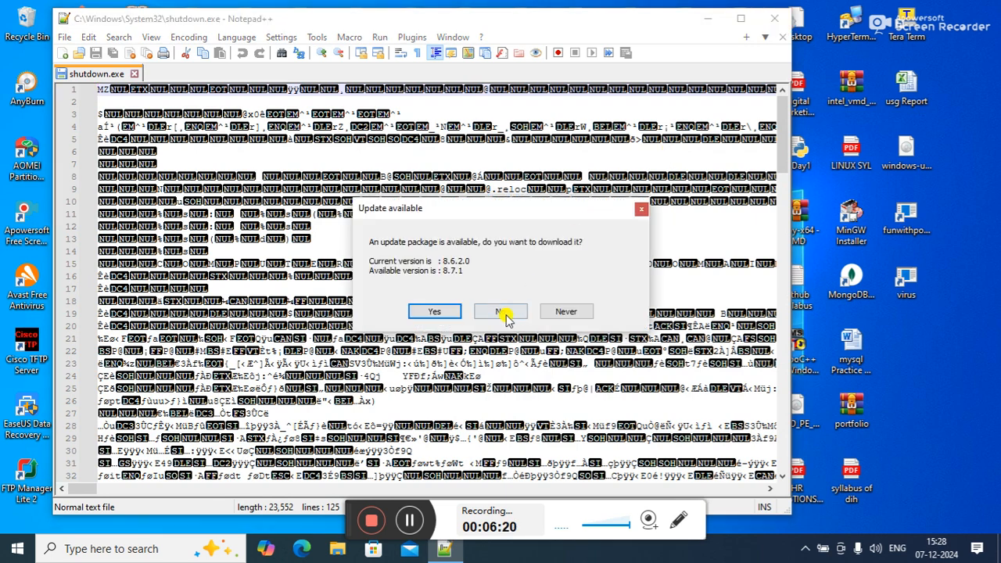
{"action": "left_click", "coordinate": [509, 312]}
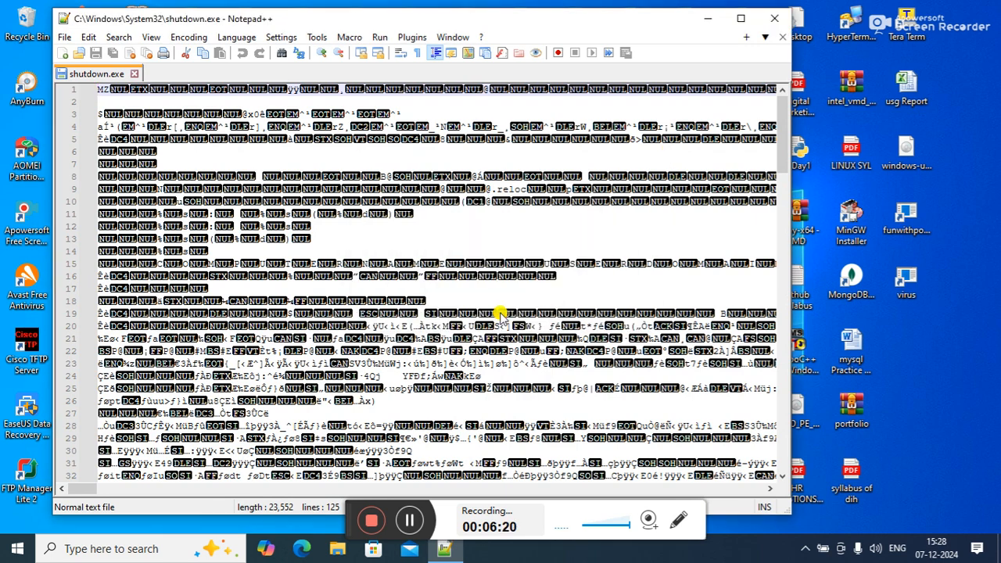
{"action": "left_click", "coordinate": [769, 20]}
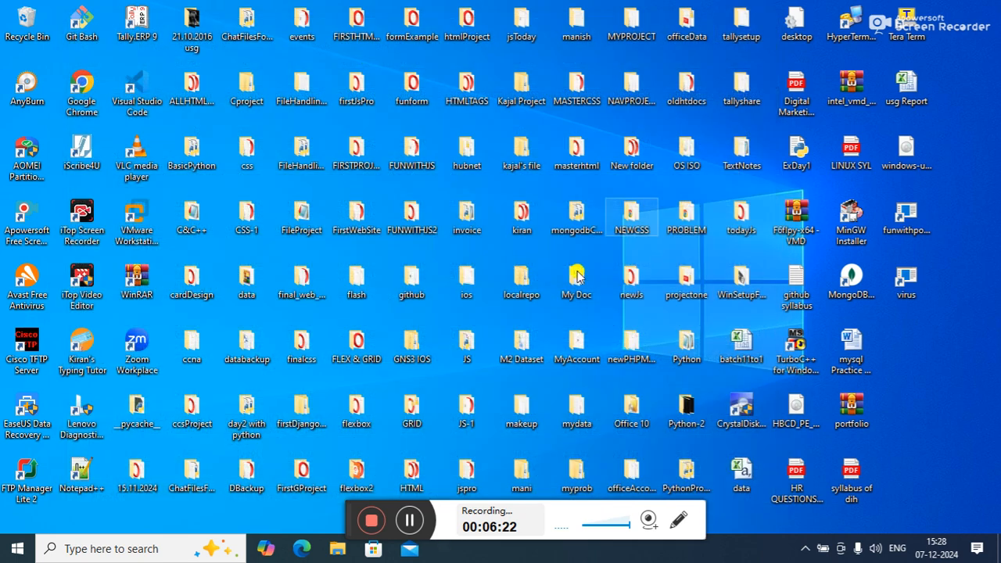
Step: Open the virus shortcut once more and delete it from the desktop
{"action": "right_click", "coordinate": [914, 278]}
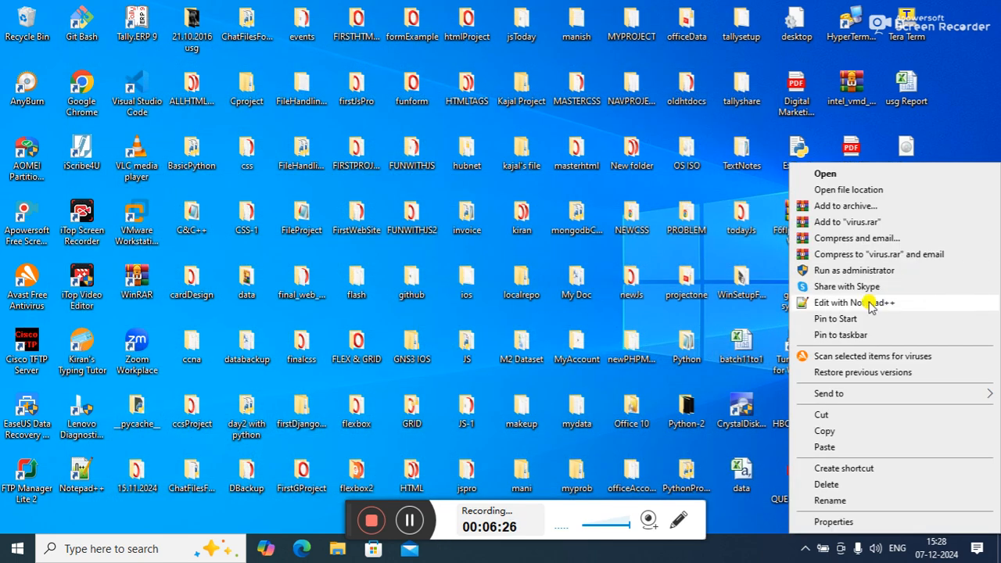
{"action": "left_click", "coordinate": [838, 177]}
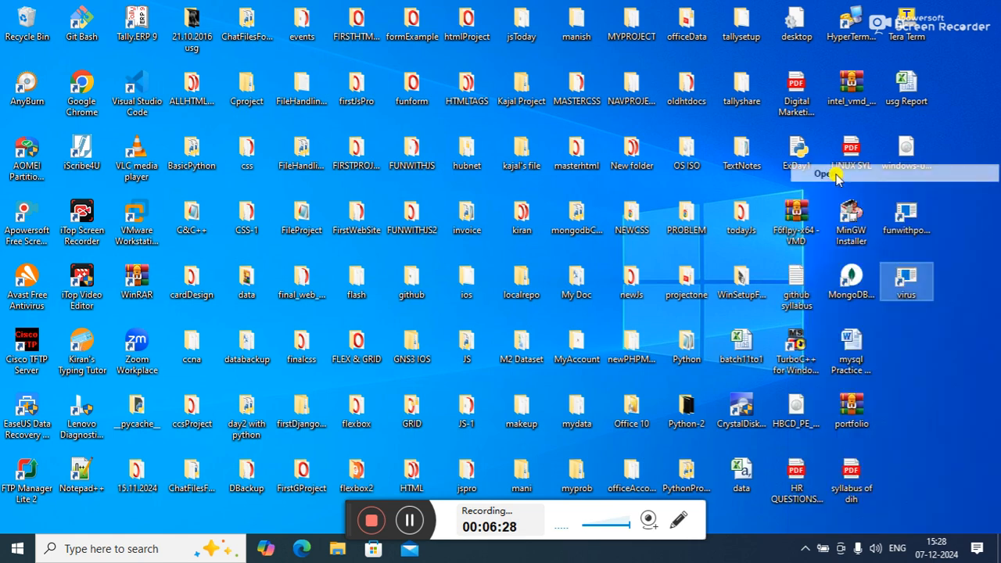
{"action": "right_click", "coordinate": [903, 283]}
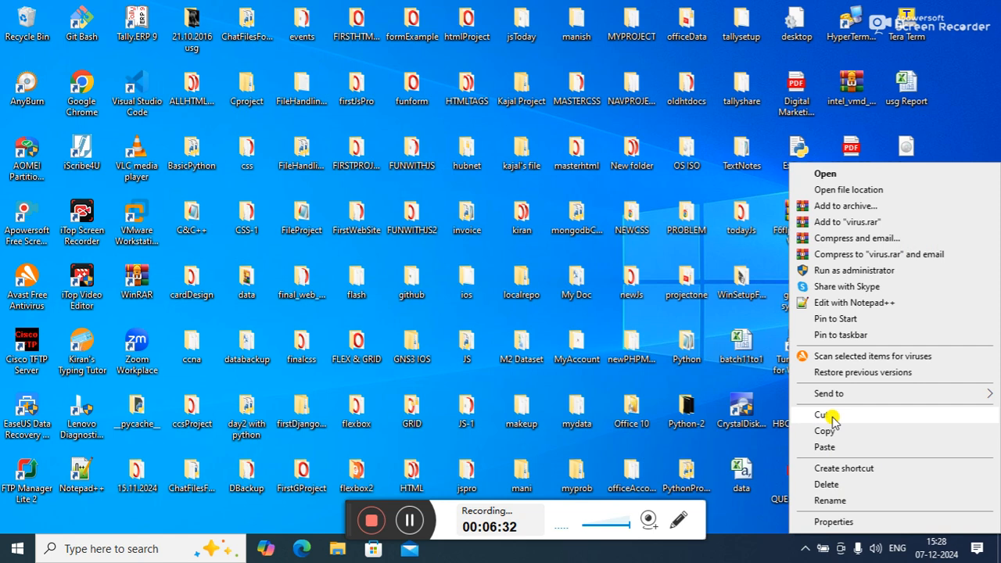
{"action": "left_click", "coordinate": [827, 484]}
Step: Turn on Silent Mode for the Avast antivirus running in the background
{"action": "left_click", "coordinate": [806, 548]}
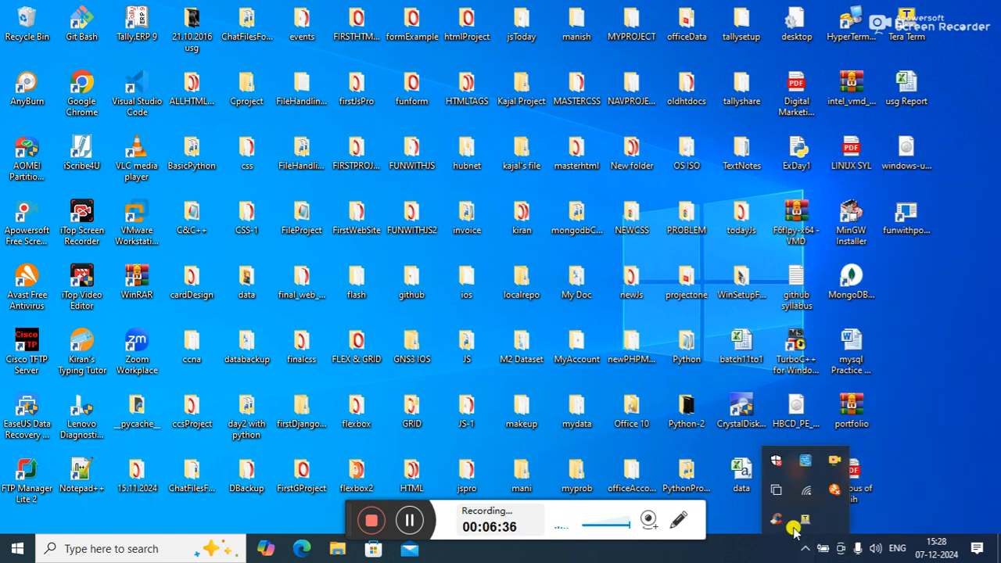
{"action": "right_click", "coordinate": [832, 491]}
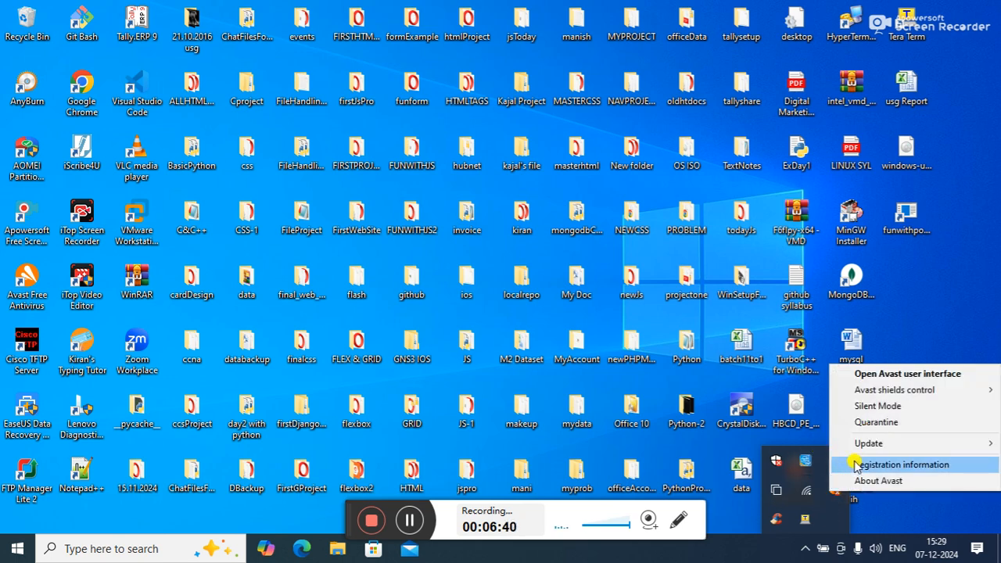
{"action": "left_click", "coordinate": [867, 423]}
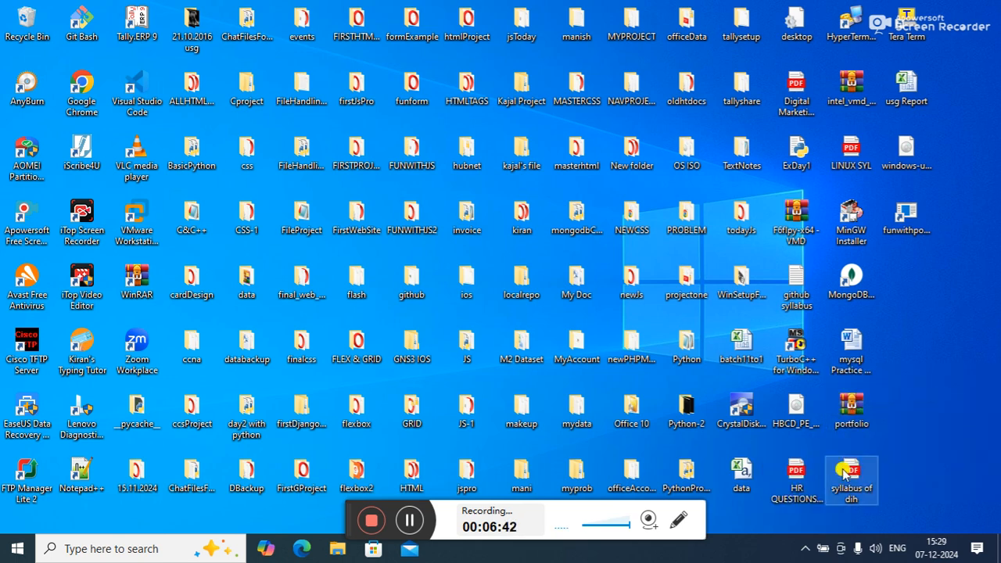
Step: Disable the Avast shields until the computer is restarted
{"action": "left_click", "coordinate": [806, 550]}
{"action": "right_click", "coordinate": [835, 488]}
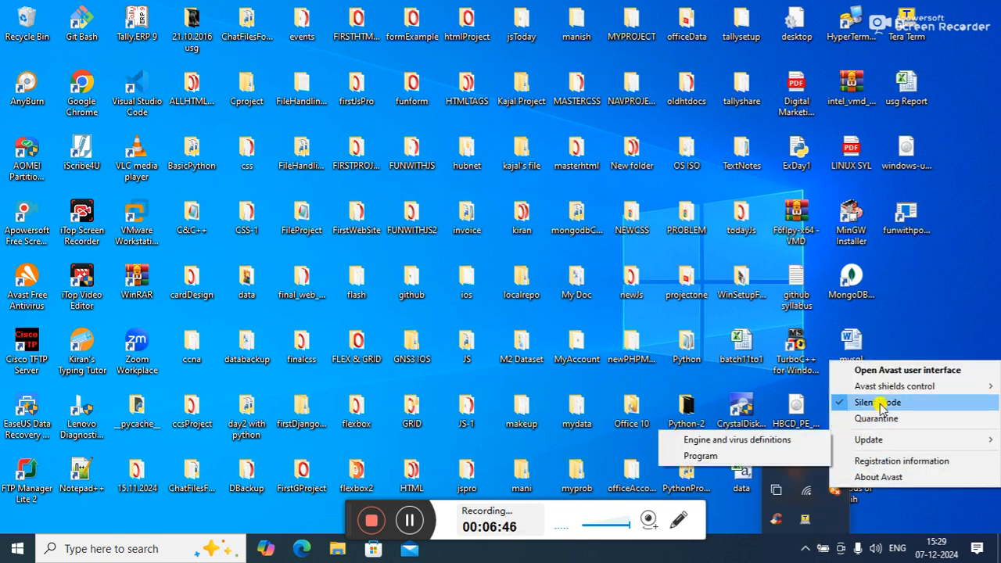
{"action": "mouse_move", "coordinate": [891, 385]}
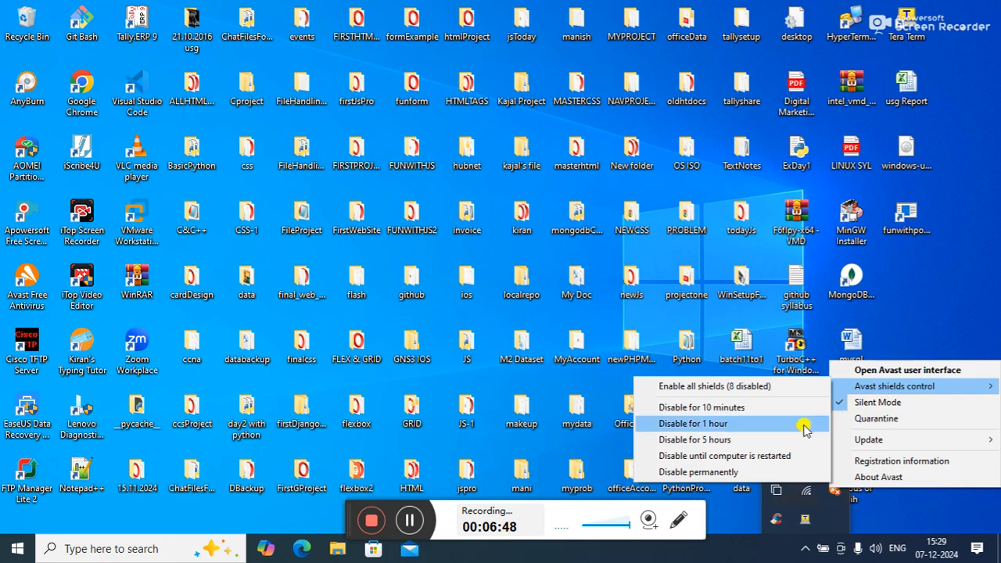
{"action": "left_click", "coordinate": [748, 460]}
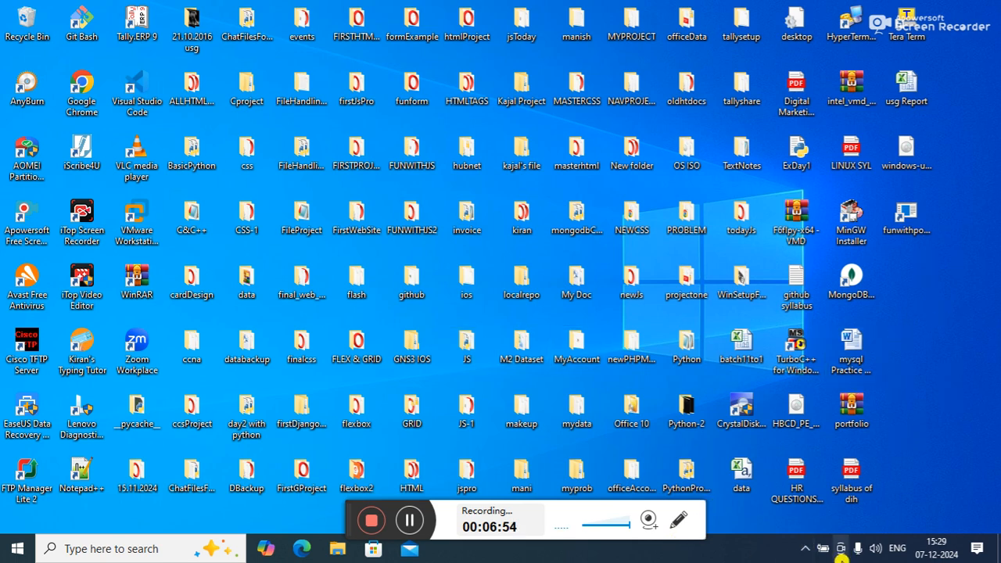
{"action": "left_click", "coordinate": [806, 548]}
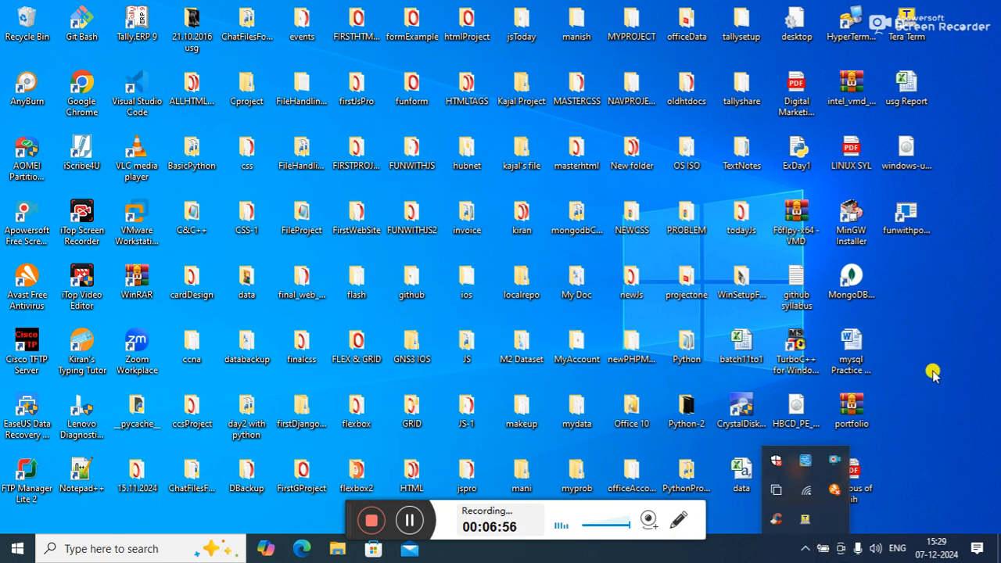
{"action": "left_click", "coordinate": [936, 338]}
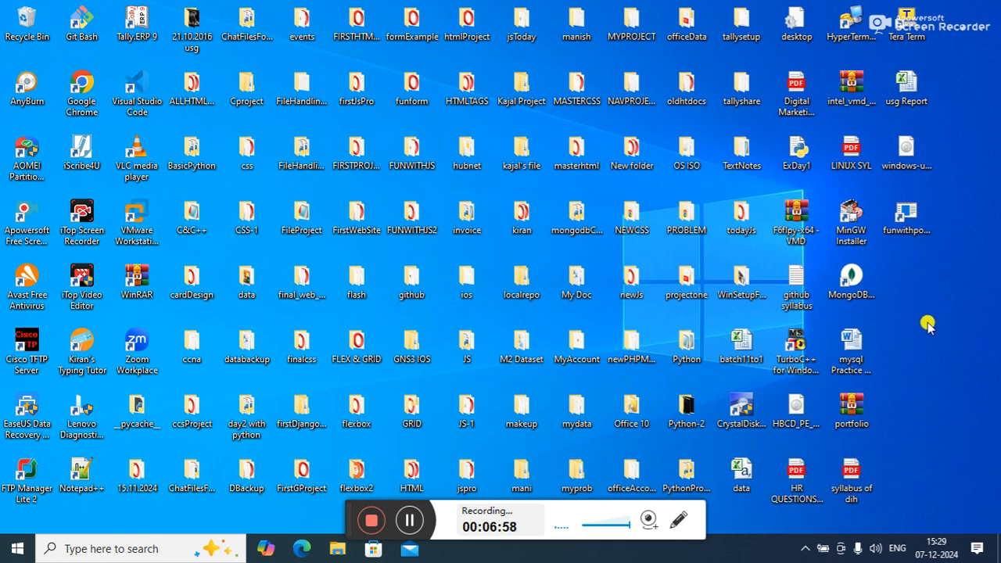
Step: Create a new desktop shortcut with the location shutdown -s -t "120" and name it funwithcode
{"action": "right_click", "coordinate": [928, 324]}
{"action": "mouse_move", "coordinate": [871, 273]}
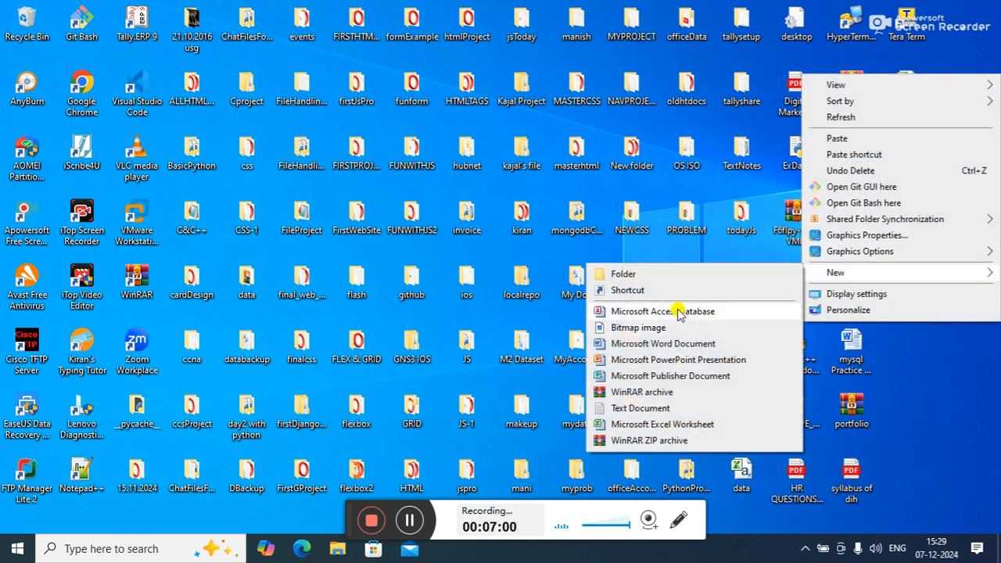
{"action": "left_click", "coordinate": [663, 290]}
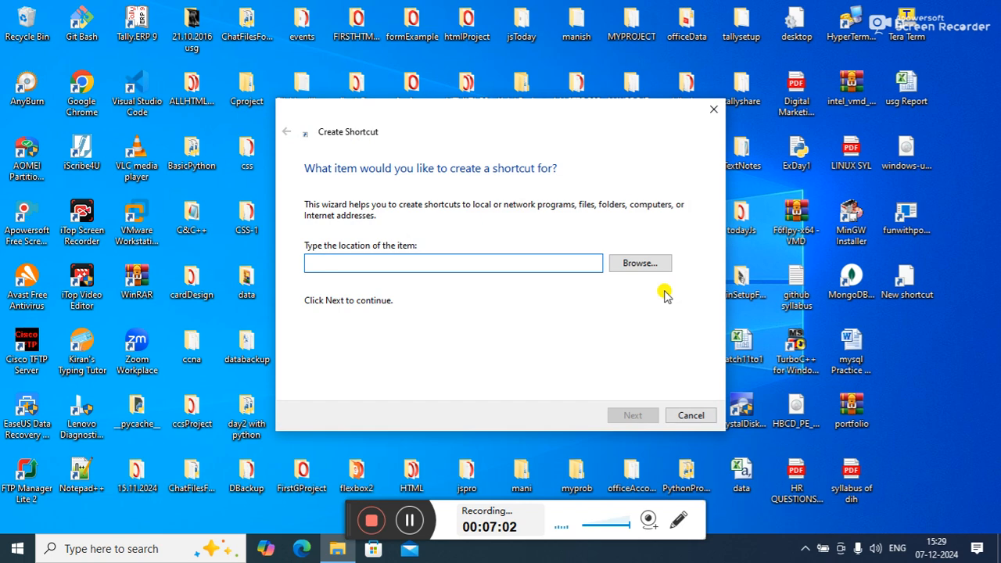
{"action": "type", "text": "shut"}
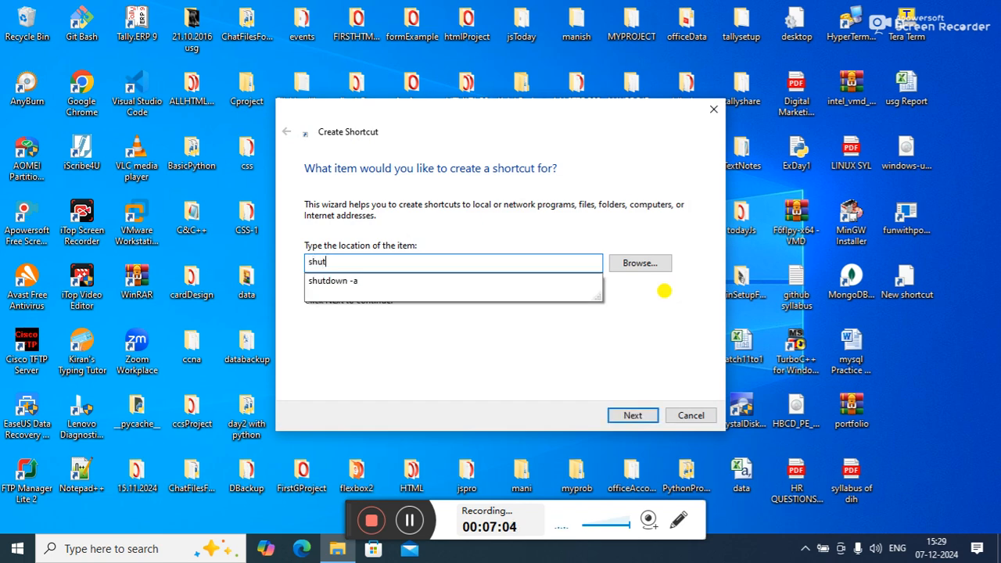
{"action": "type", "text": "down -s -t \"120"}
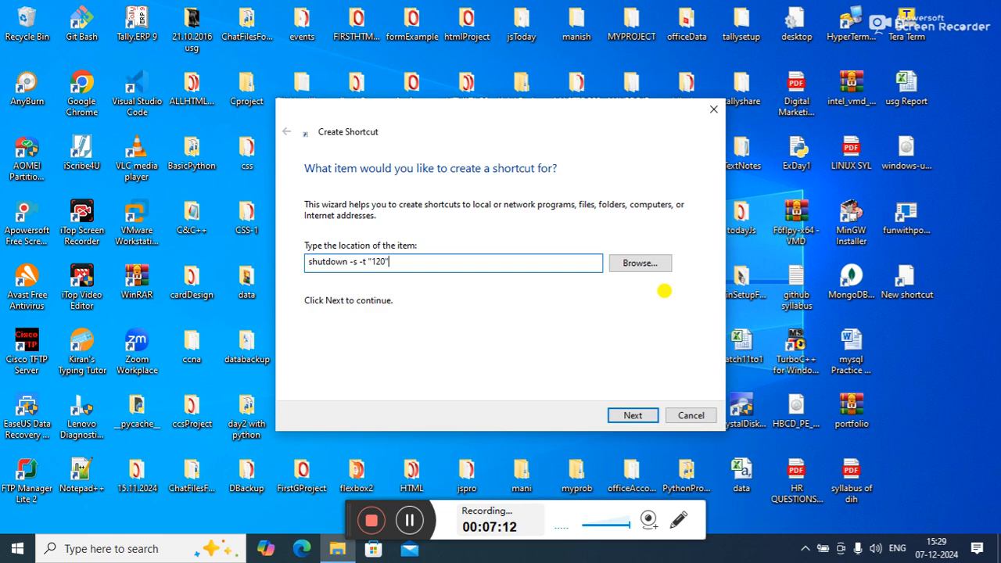
{"action": "left_click", "coordinate": [625, 417]}
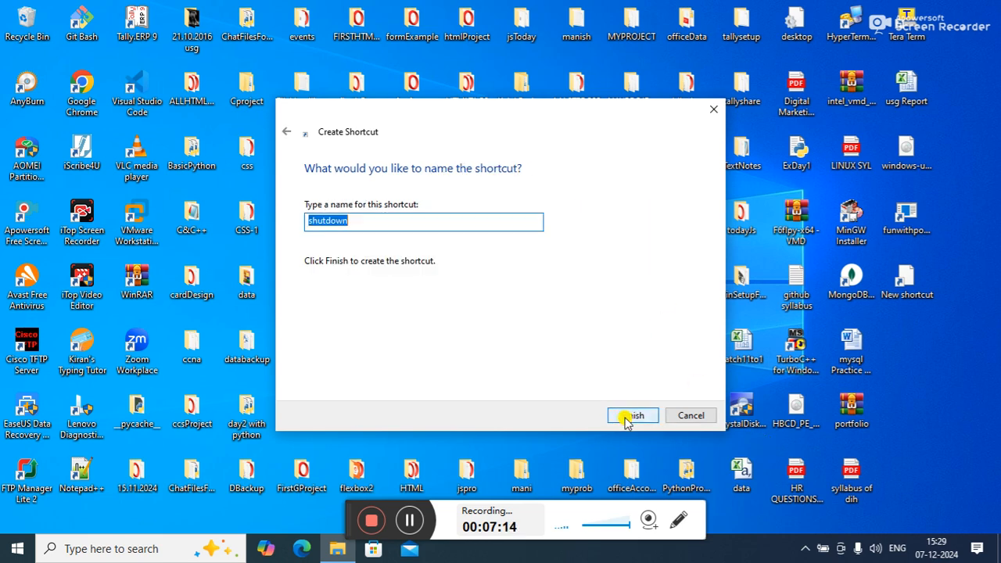
{"action": "type", "text": "funwithcode"}
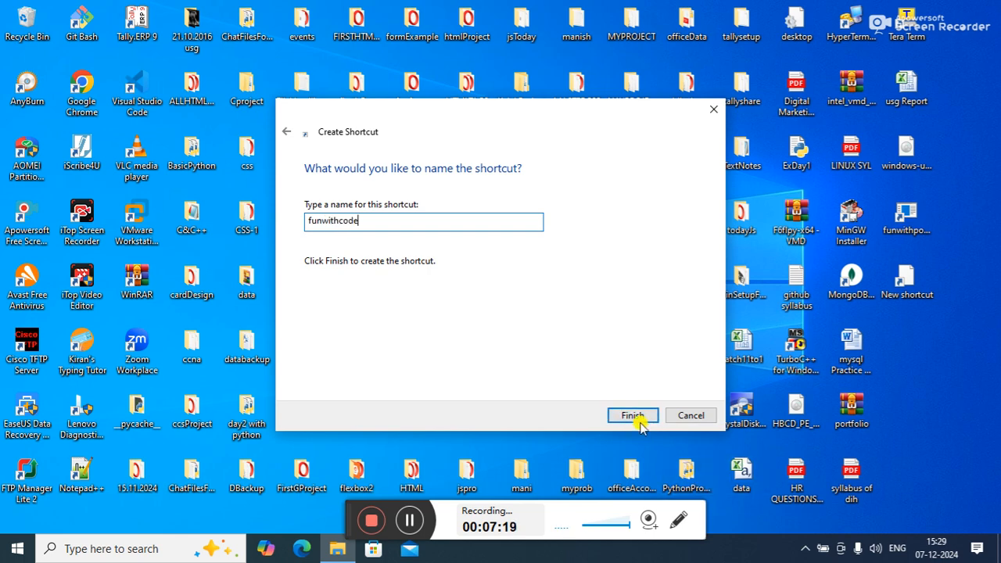
{"action": "left_click", "coordinate": [632, 415]}
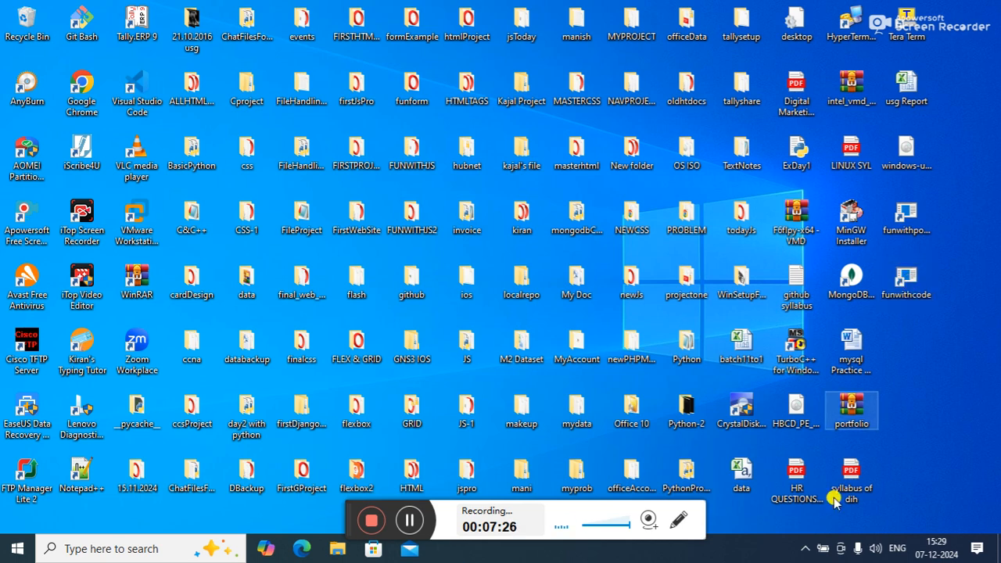
{"action": "left_click", "coordinate": [805, 549]}
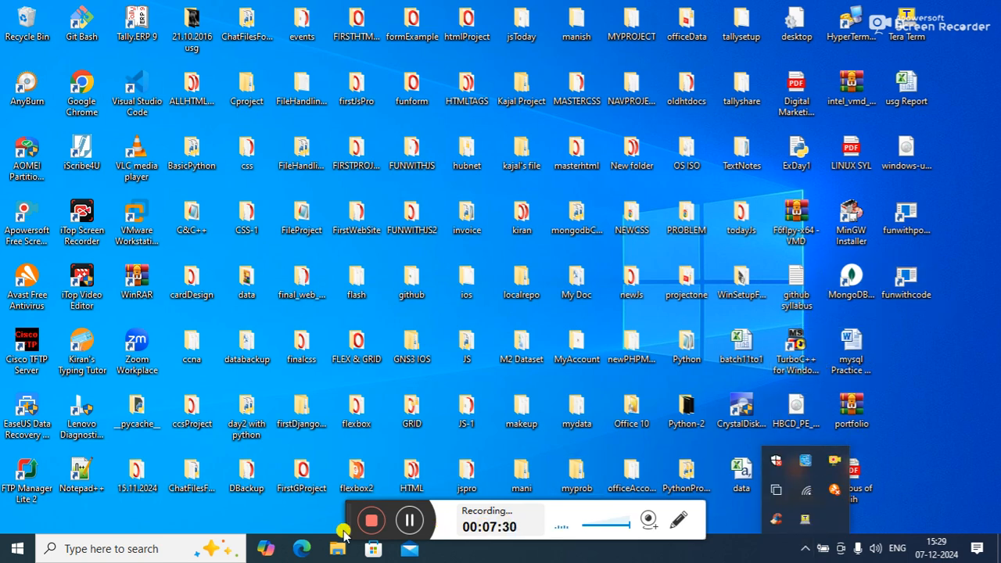
{"action": "left_click_drag", "start_coordinate": [347, 512], "coordinate": [281, 484]}
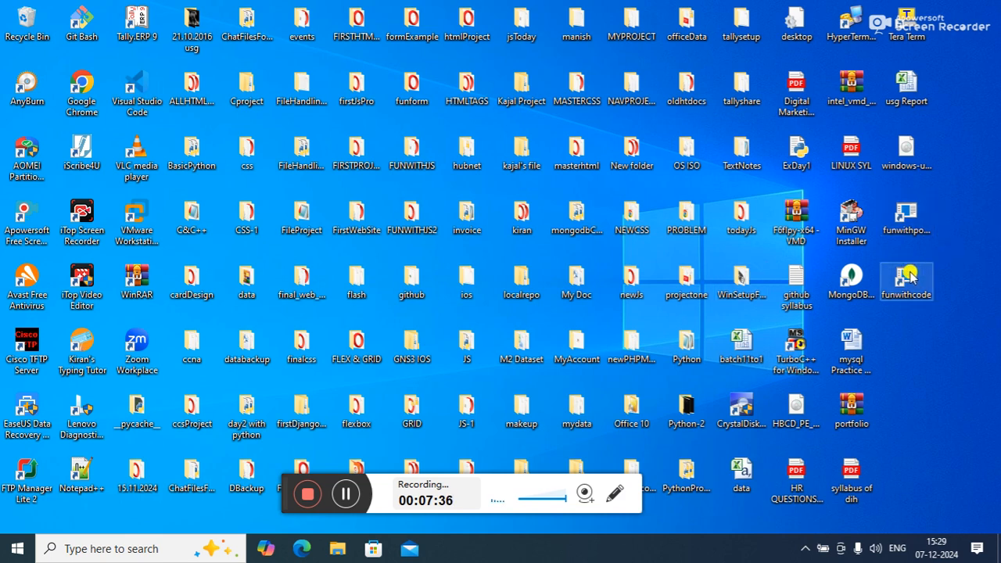
Step: Abort the pending shutdown by running the shutdown -a command
{"action": "key", "text": "super+r"}
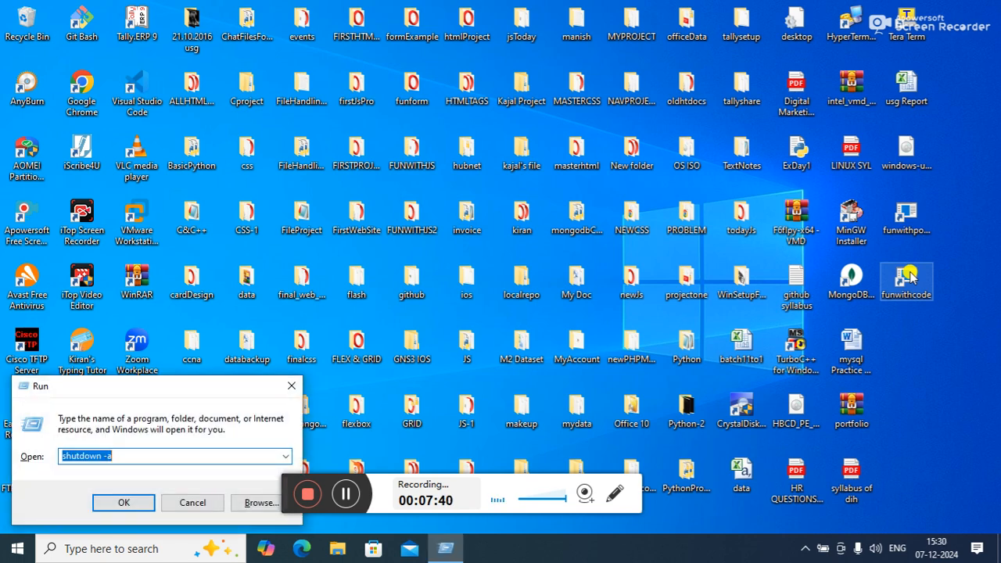
{"action": "key", "text": "Return"}
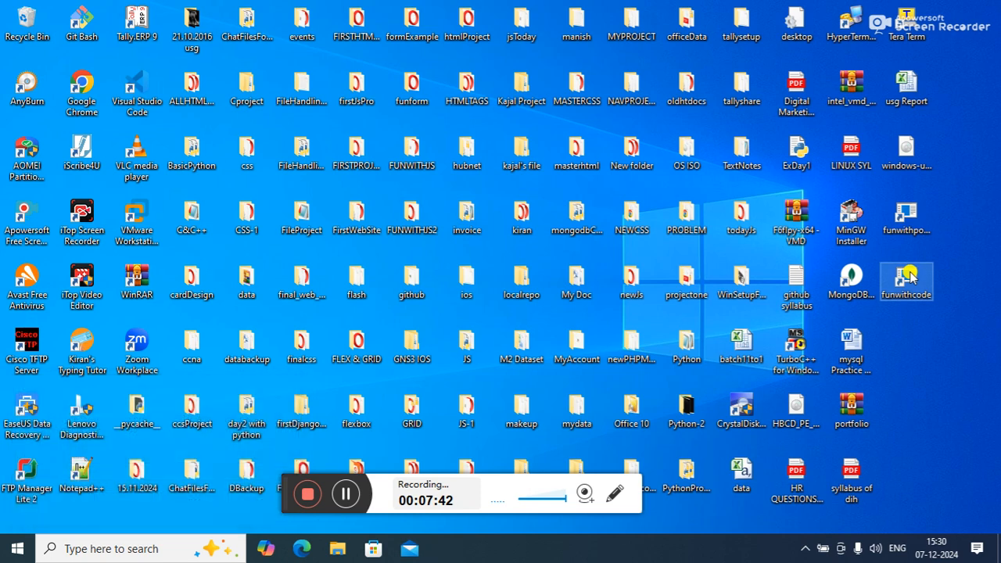
Step: Create a new desktop shortcut with the location shutdown -s -t "60" and keep the suggested name shutdown
{"action": "right_click", "coordinate": [929, 340]}
{"action": "mouse_move", "coordinate": [834, 286]}
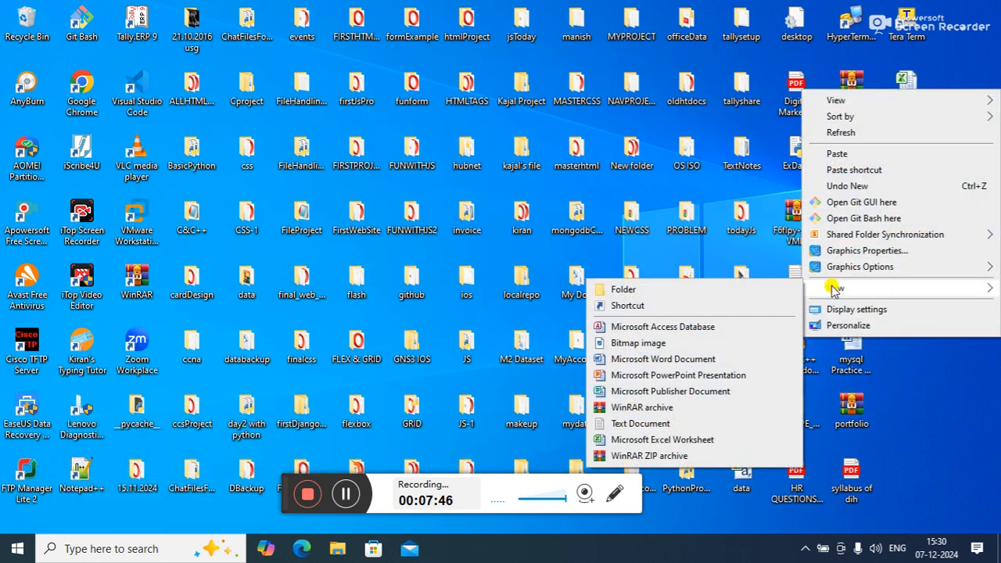
{"action": "left_click", "coordinate": [662, 306]}
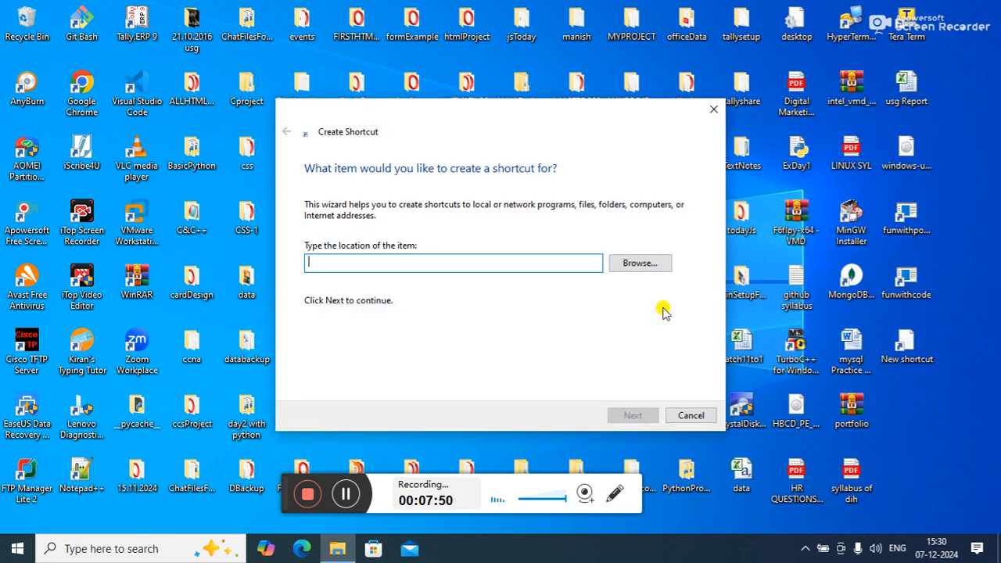
{"action": "type", "text": "shut"}
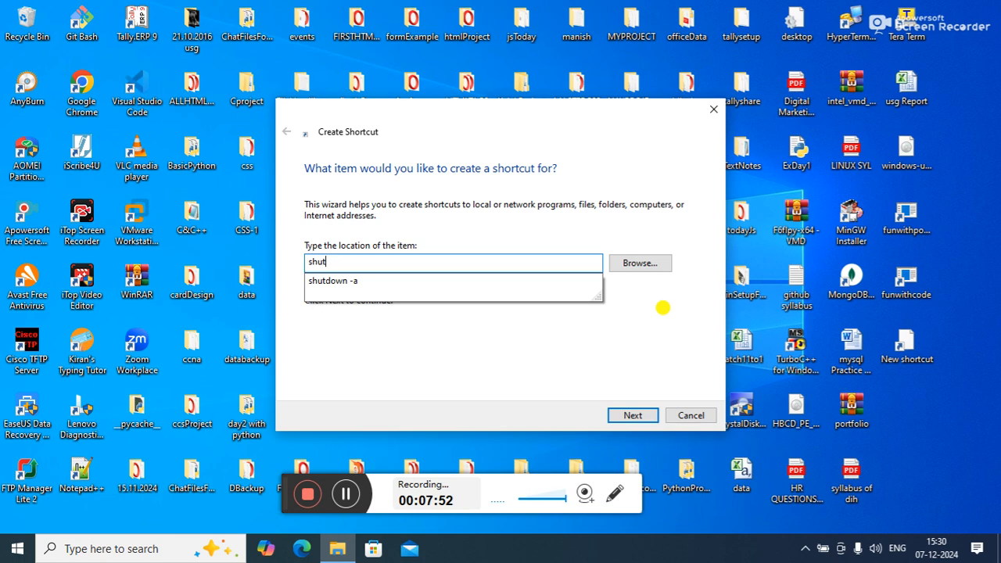
{"action": "type", "text": "down -s -t \"60"}
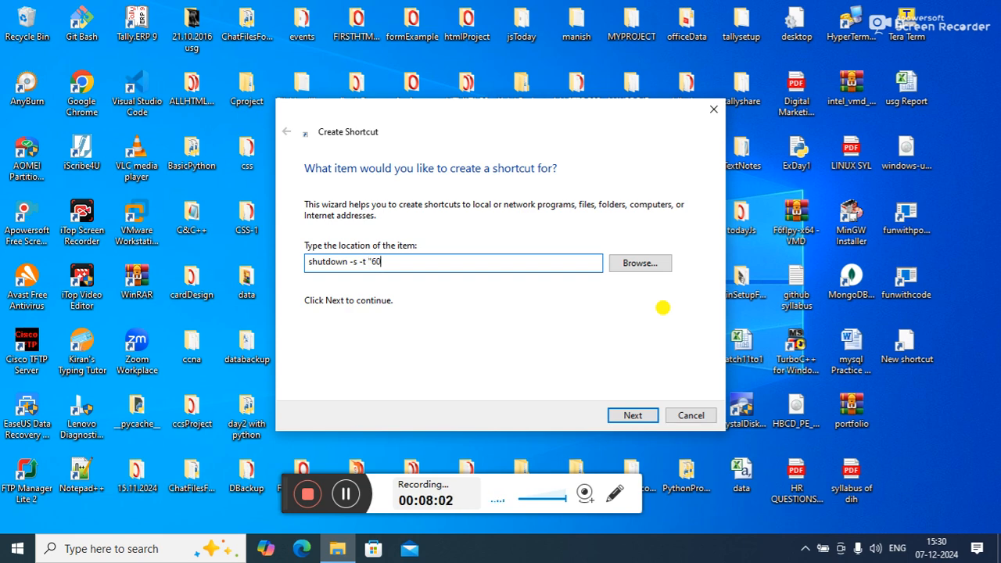
{"action": "left_click", "coordinate": [633, 415]}
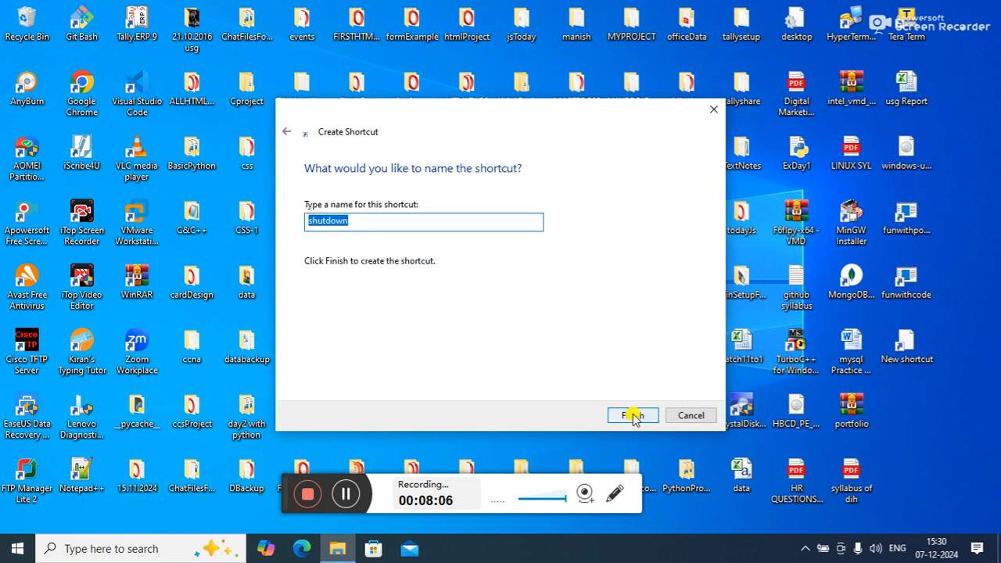
{"action": "left_click", "coordinate": [634, 415]}
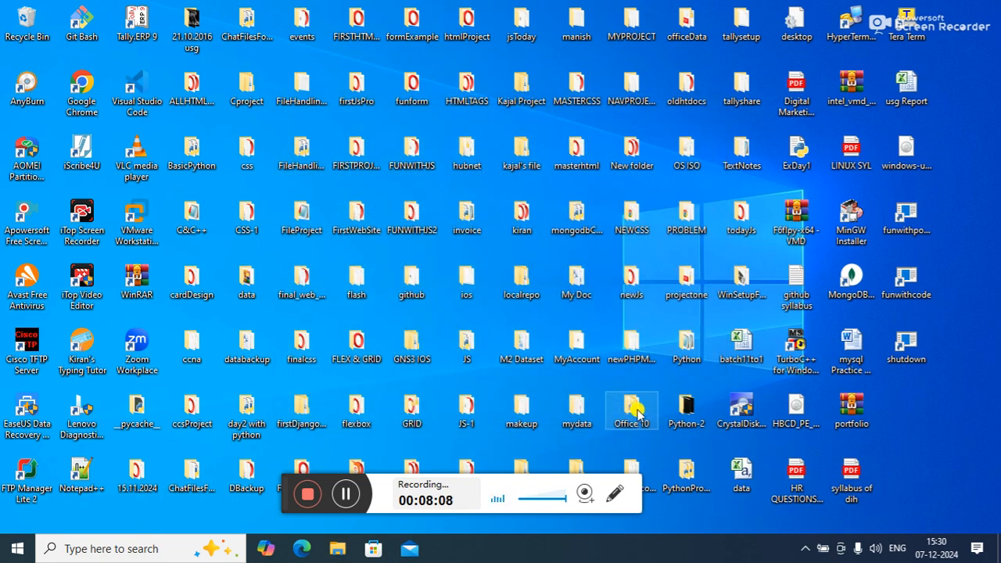
Step: Launch the shutdown shortcut, close the sign-out notice and abort the timed shutdown with shutdown -a
{"action": "double_click", "coordinate": [901, 350]}
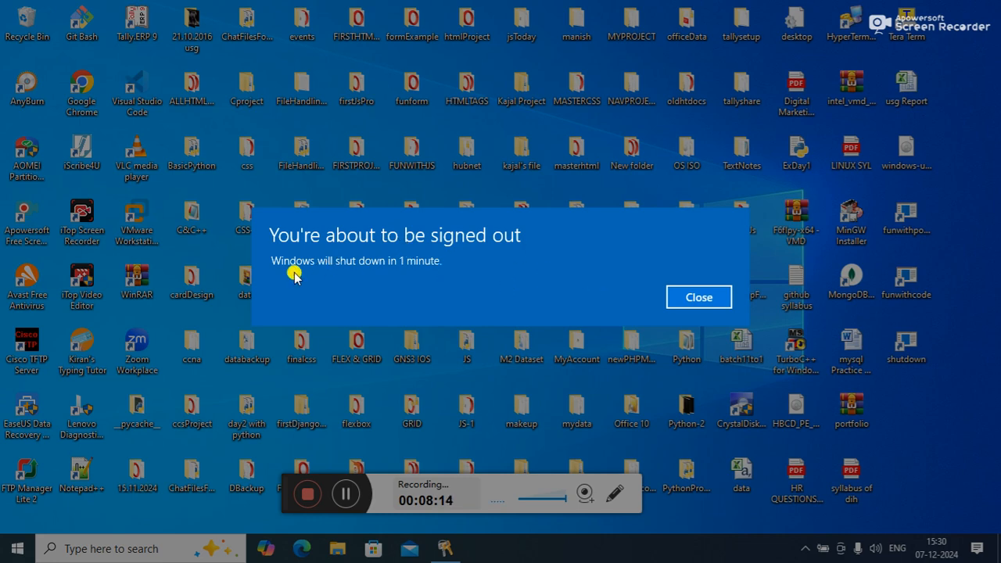
{"action": "left_click", "coordinate": [703, 302]}
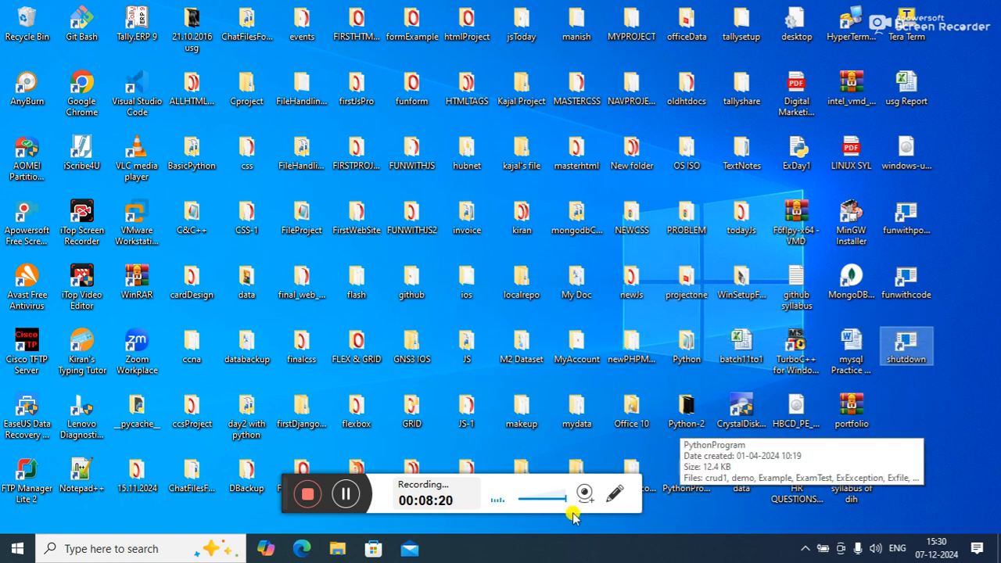
{"action": "key", "text": "super+r"}
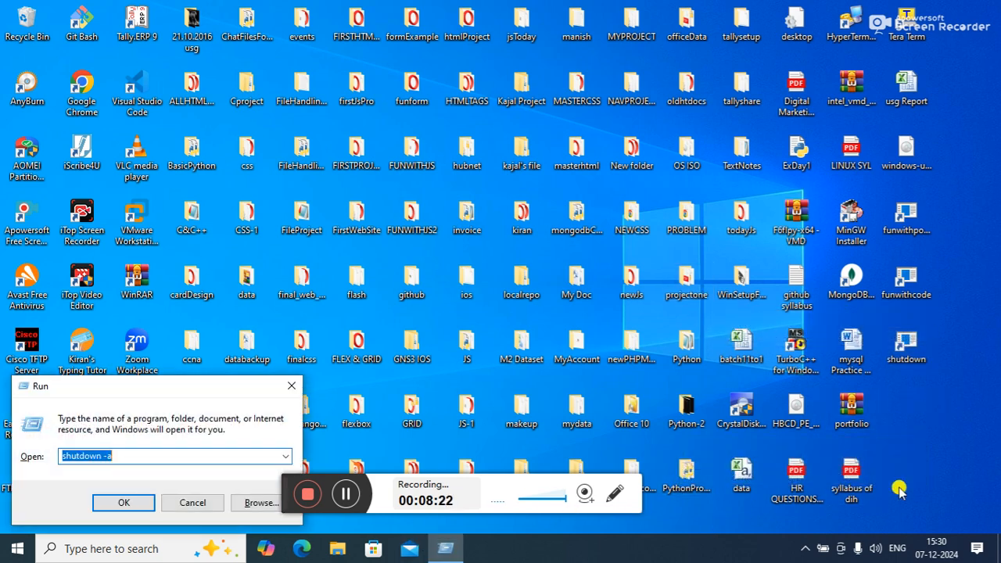
{"action": "key", "text": "Return"}
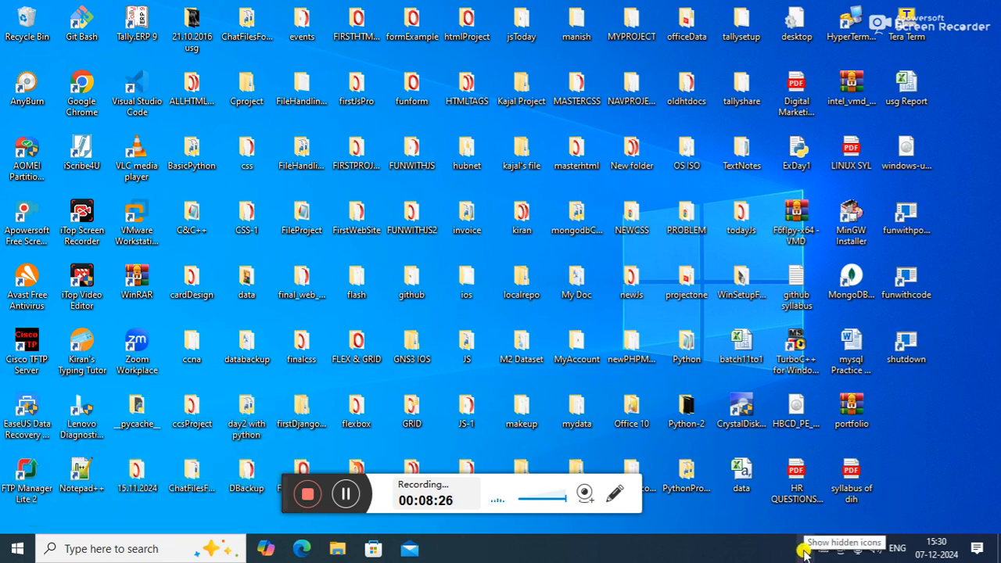
{"action": "key", "text": "super+r"}
{"action": "key", "text": "End"}
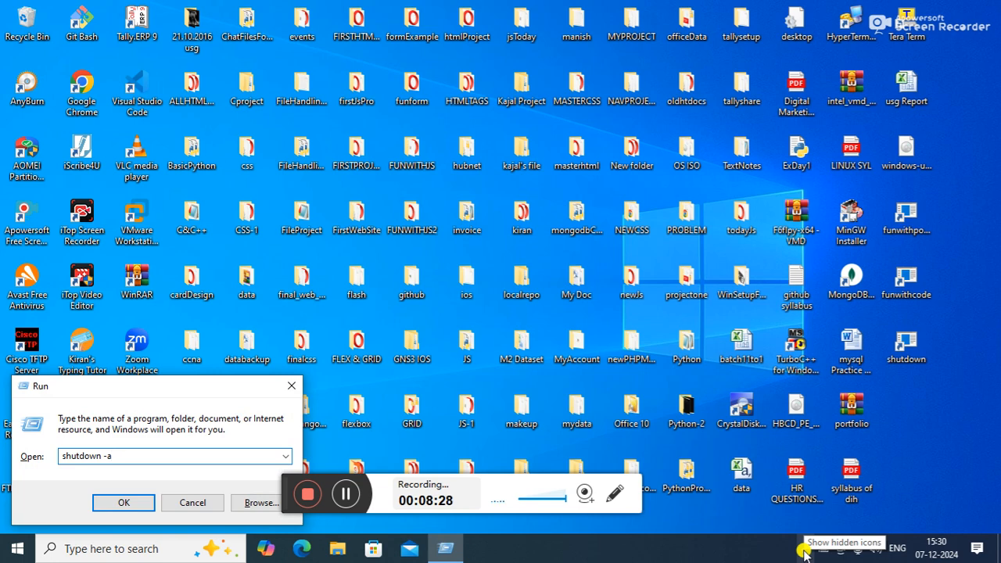
{"action": "key", "text": "Return"}
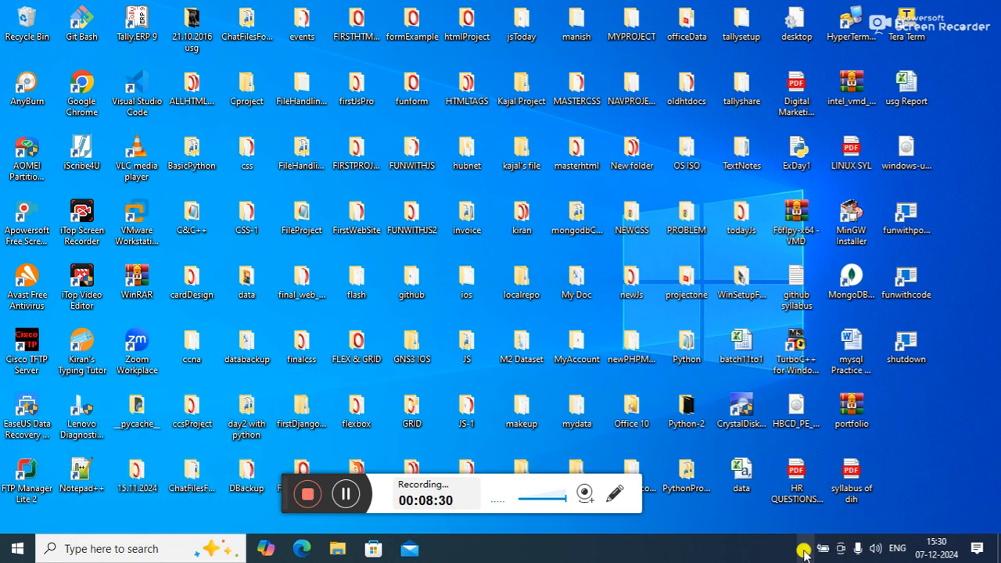
Step: Launch the funwithpo... slide-to-shut-down shortcut on the desktop and slide its screen back up to dismiss it
{"action": "left_click", "coordinate": [799, 548]}
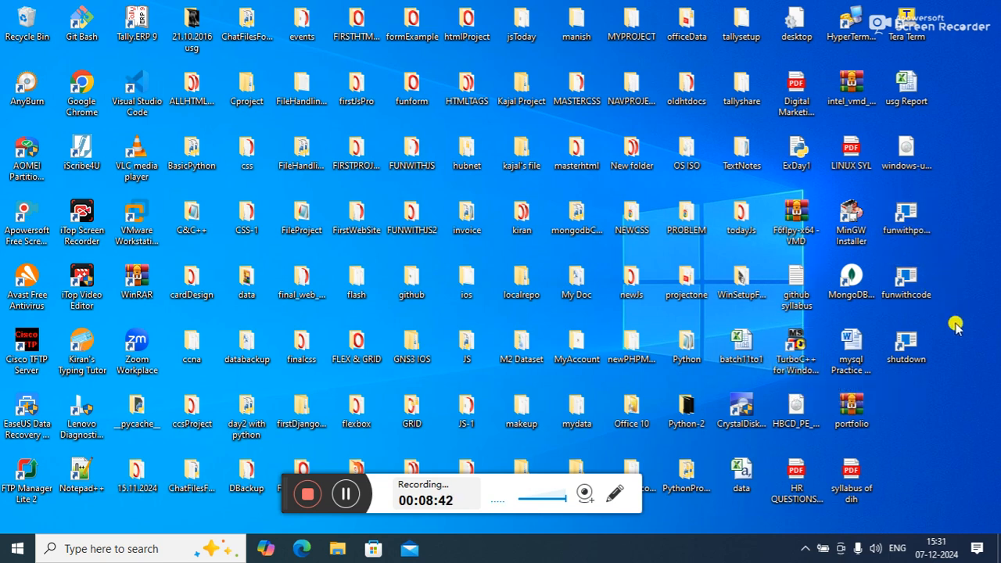
{"action": "double_click", "coordinate": [904, 223]}
{"action": "left_click_drag", "start_coordinate": [644, 186], "coordinate": [648, 1]}
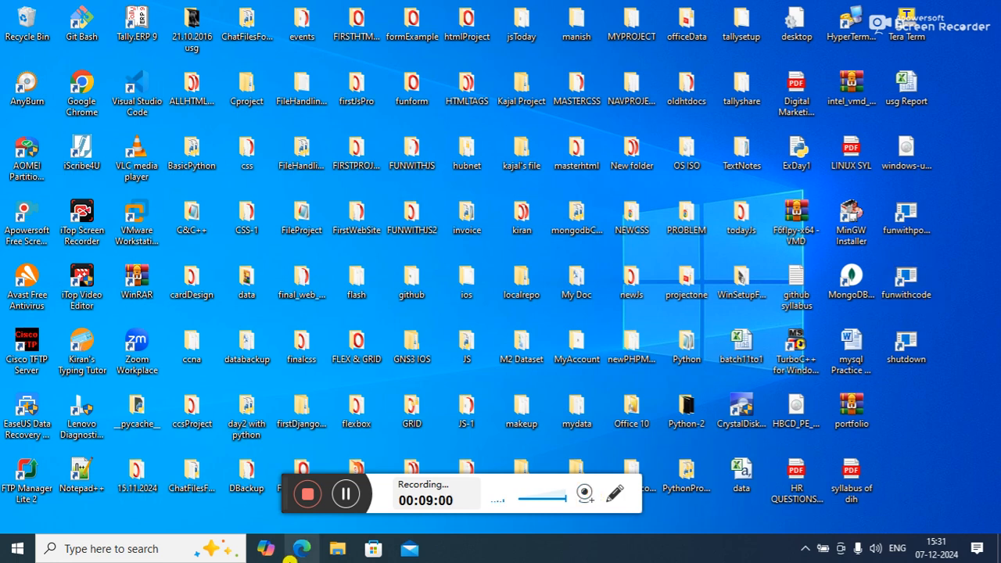
Step: Switch to Microsoft Excel by running the excel command
{"action": "mouse_move", "coordinate": [469, 552]}
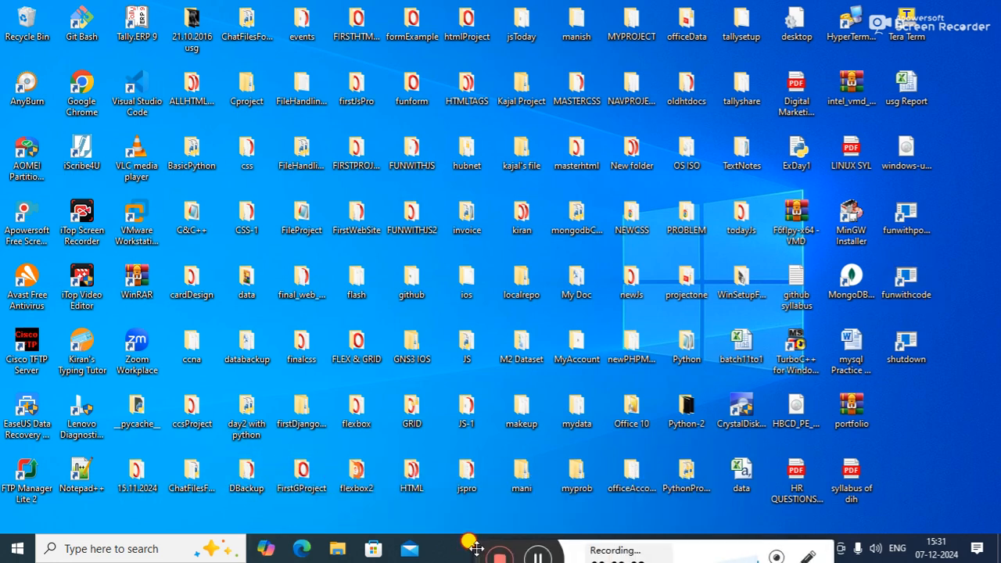
{"action": "key", "text": "super+r"}
{"action": "type", "text": "excel"}
{"action": "key", "text": "Return"}
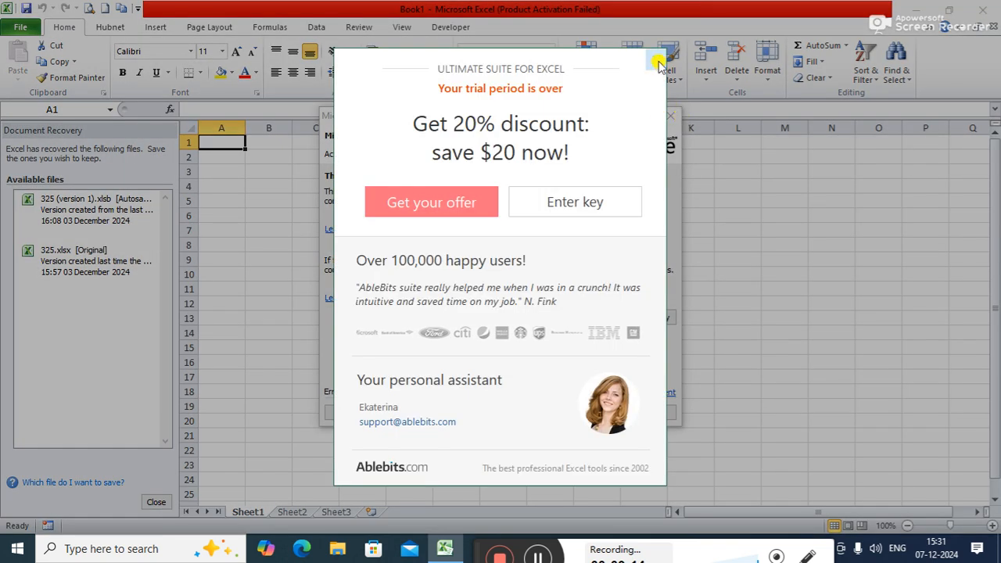
Step: Dismiss the Ablebits trial offer and the activation window, and close the Document Recovery pane
{"action": "left_click", "coordinate": [659, 64]}
{"action": "left_click", "coordinate": [670, 115]}
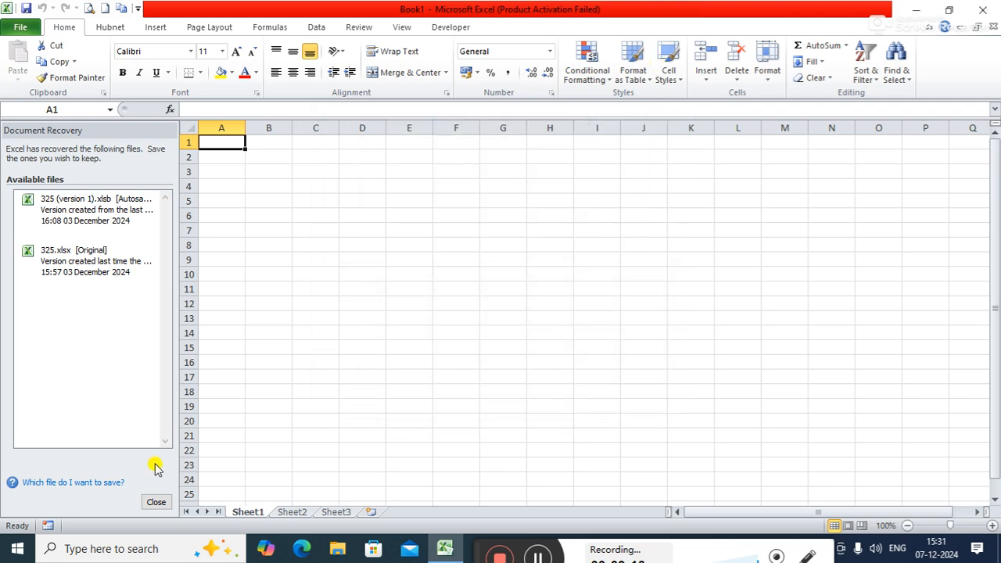
{"action": "left_click", "coordinate": [155, 501]}
{"action": "left_click", "coordinate": [280, 186]}
{"action": "left_click", "coordinate": [335, 221]}
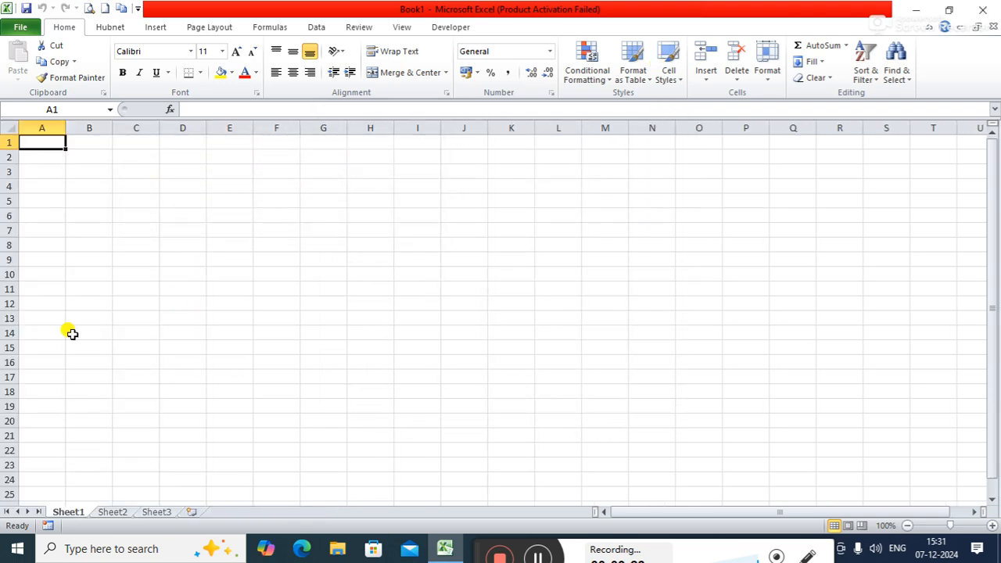
Step: Open the recent workbook 325 and review the toc, course, duration and fee data on Sheet1
{"action": "left_click", "coordinate": [21, 26]}
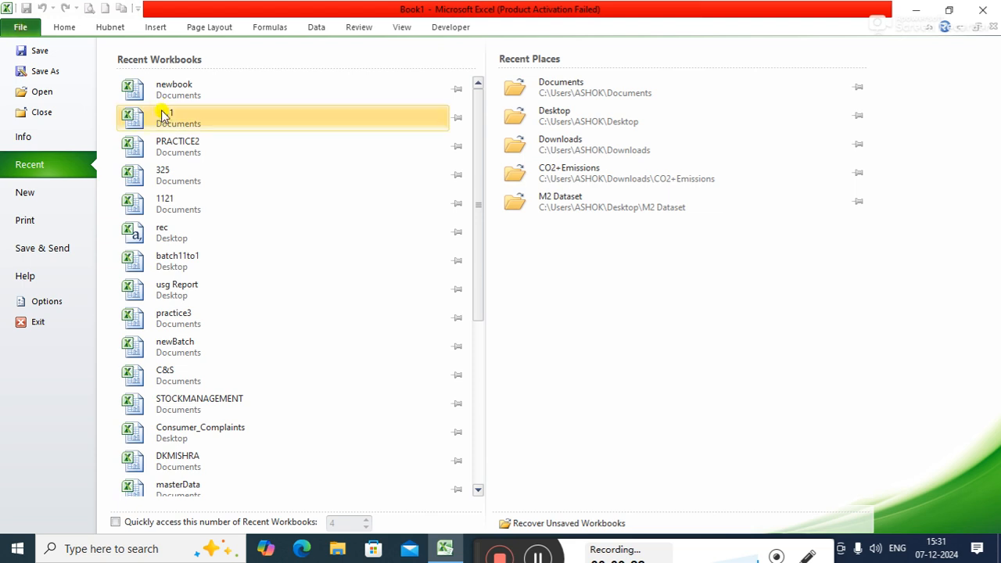
{"action": "left_click", "coordinate": [191, 176]}
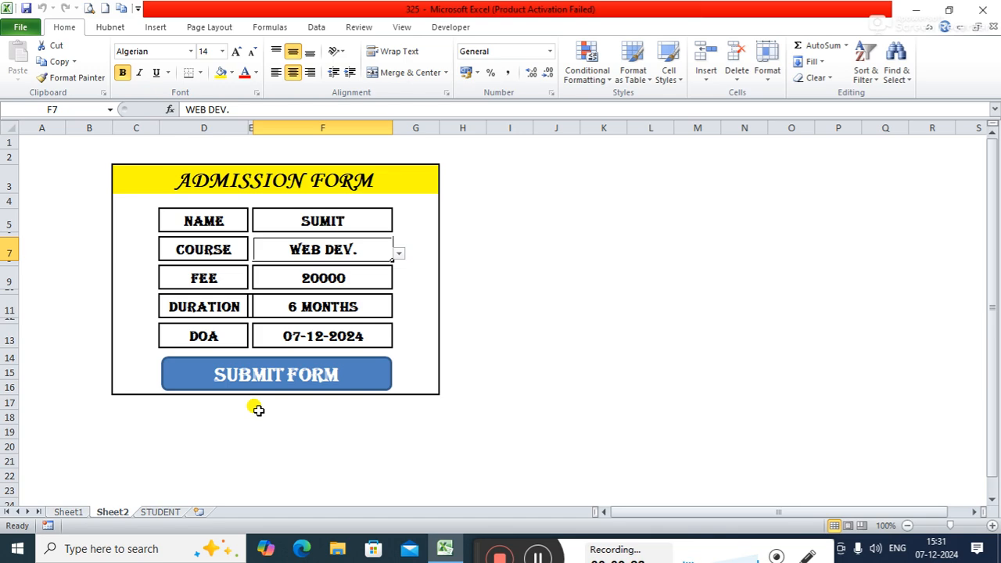
{"action": "left_click", "coordinate": [71, 512]}
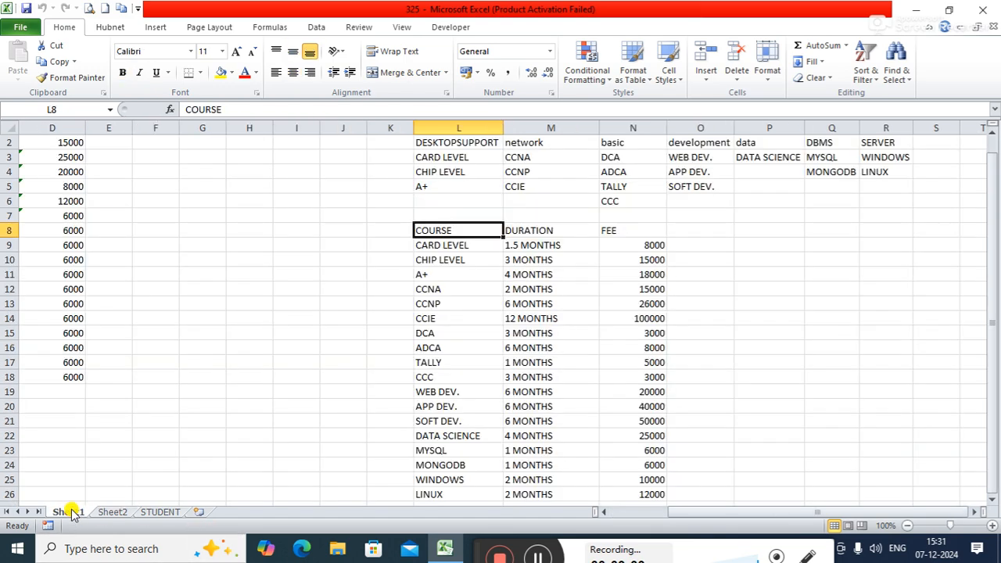
{"action": "left_click_drag", "start_coordinate": [714, 514], "coordinate": [692, 514]}
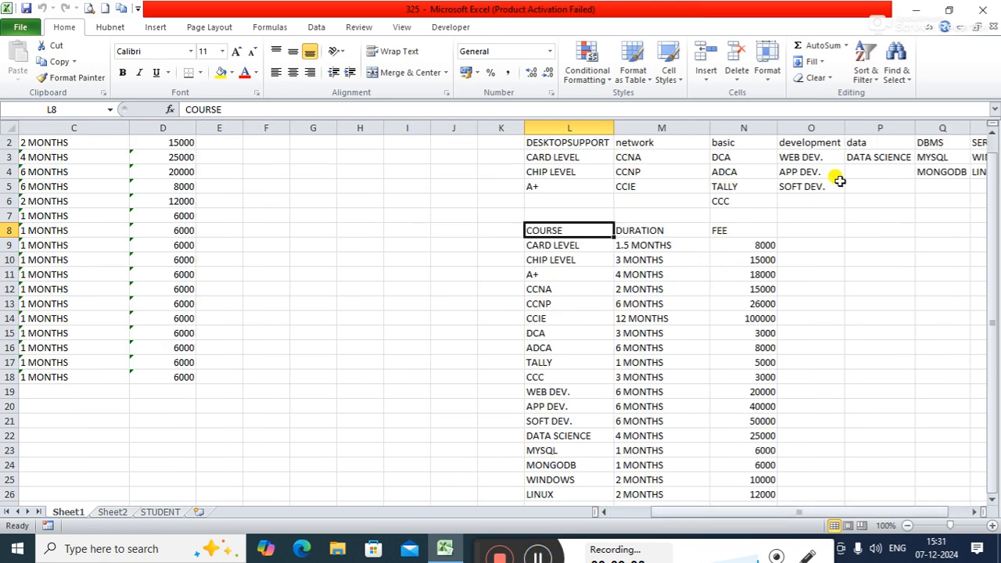
{"action": "left_click_drag", "start_coordinate": [989, 147], "coordinate": [990, 128]}
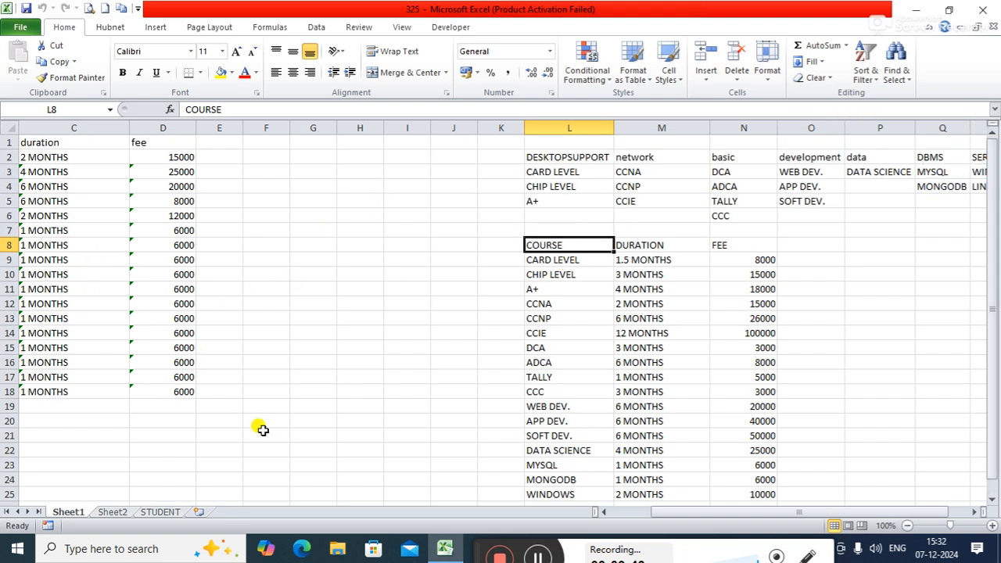
{"action": "left_click_drag", "start_coordinate": [666, 514], "coordinate": [613, 506]}
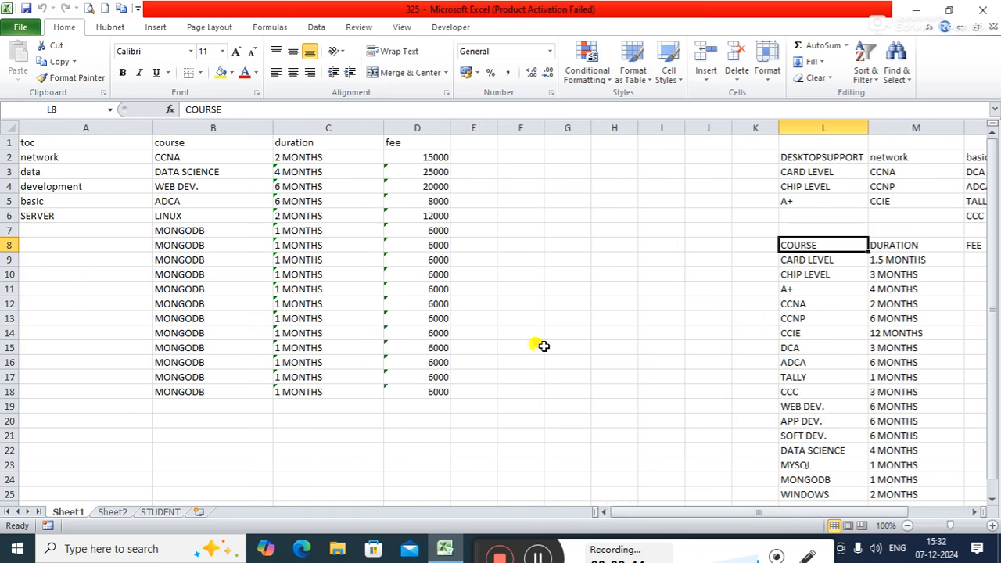
Step: Change the admission form's COURSE on Sheet2 to SOFT DEV., and switch it to MYSQL
{"action": "left_click", "coordinate": [119, 513]}
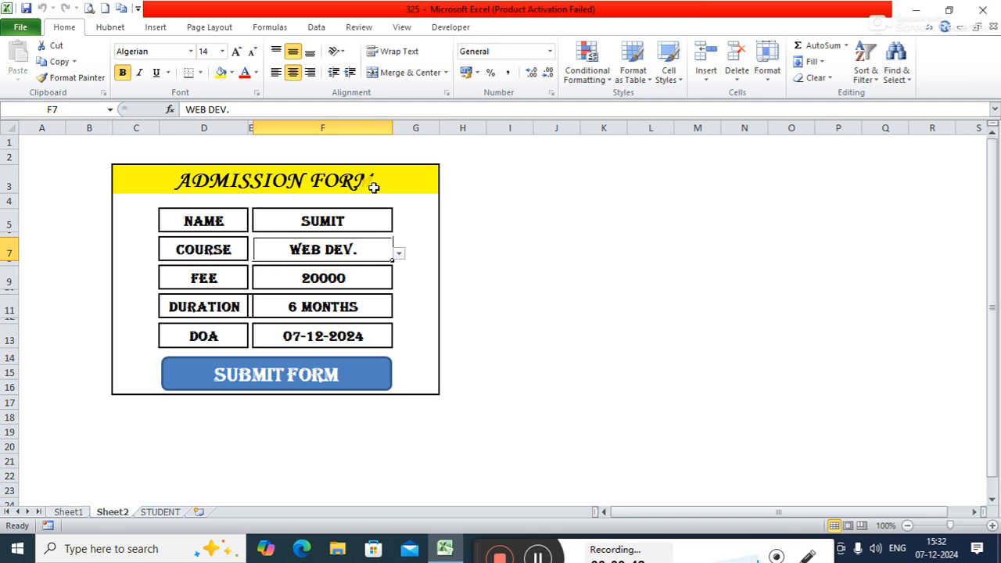
{"action": "left_click", "coordinate": [399, 254]}
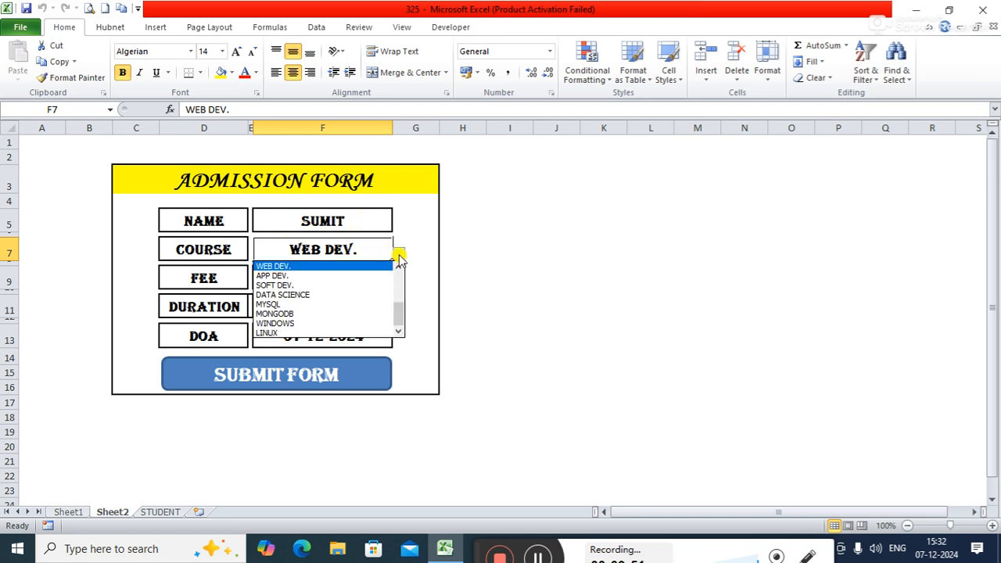
{"action": "left_click", "coordinate": [291, 286]}
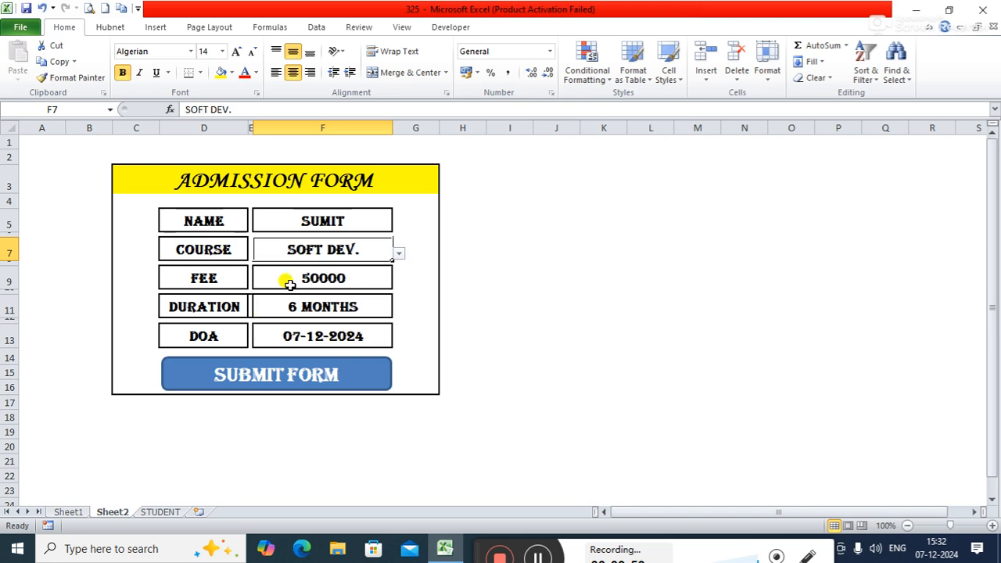
{"action": "left_click", "coordinate": [399, 253]}
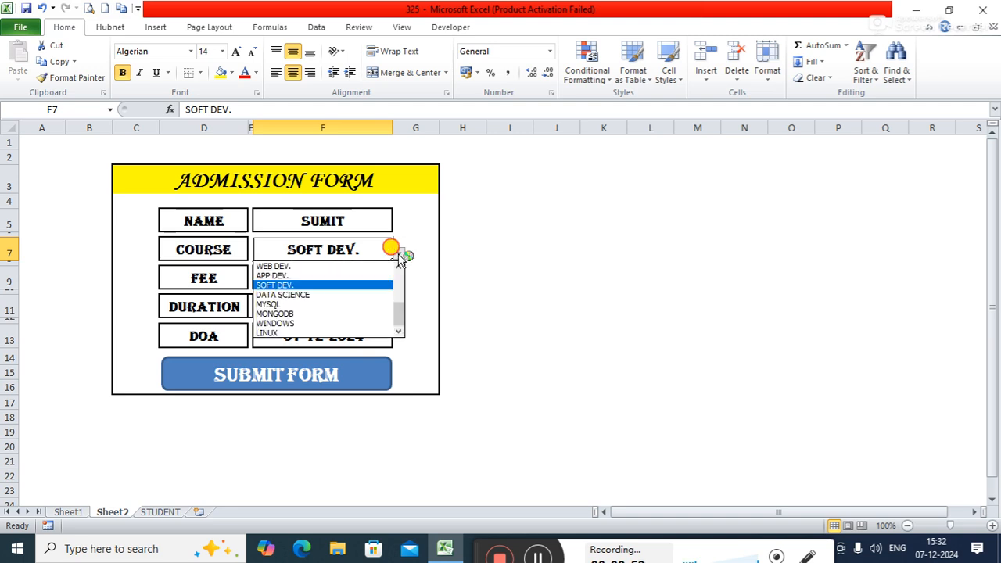
{"action": "left_click", "coordinate": [321, 304]}
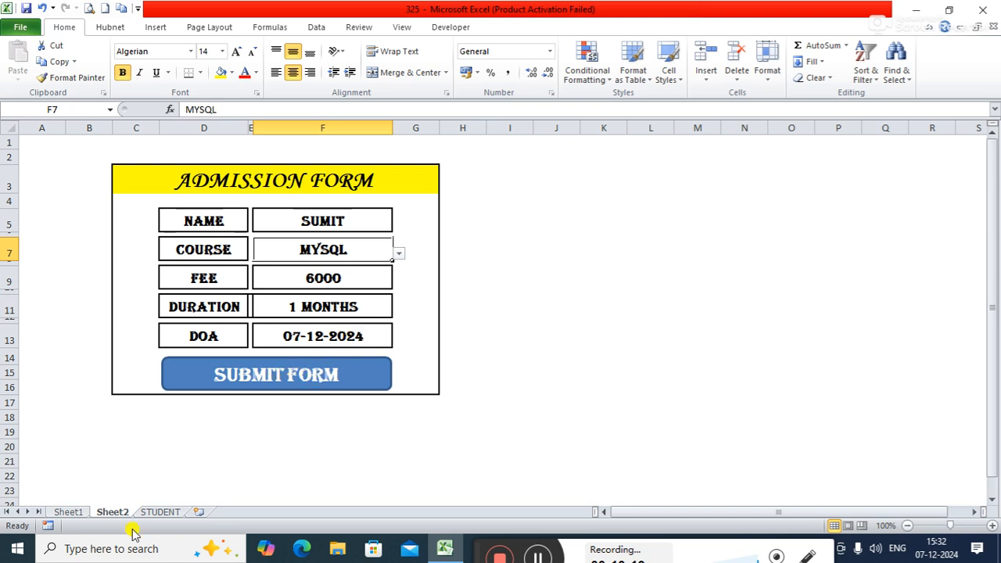
Step: Copy the NAME, COURSE, FEE, DURATION and DOA label cells together from the admission form on Sheet2
{"action": "left_click", "coordinate": [154, 511]}
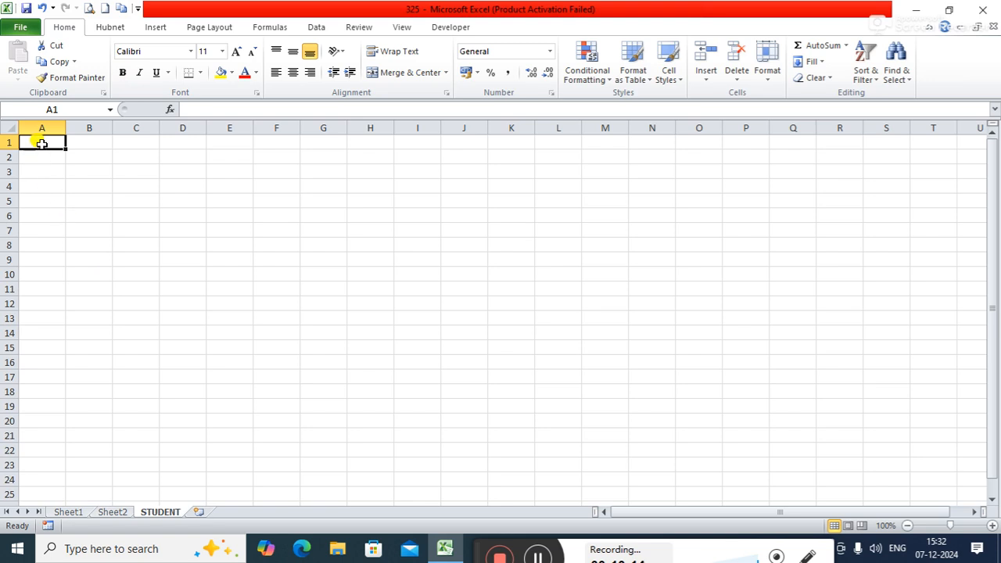
{"action": "left_click", "coordinate": [117, 512]}
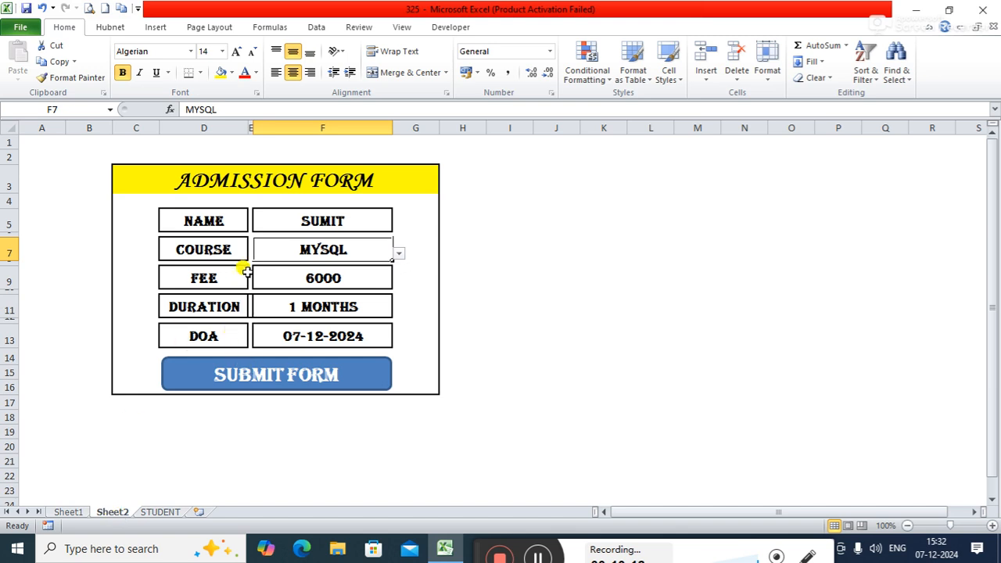
{"action": "mouse_move", "coordinate": [220, 222]}
{"action": "left_mouse_down"}
{"action": "mouse_move", "coordinate": [219, 250]}
{"action": "mouse_move", "coordinate": [219, 223]}
{"action": "left_mouse_up"}
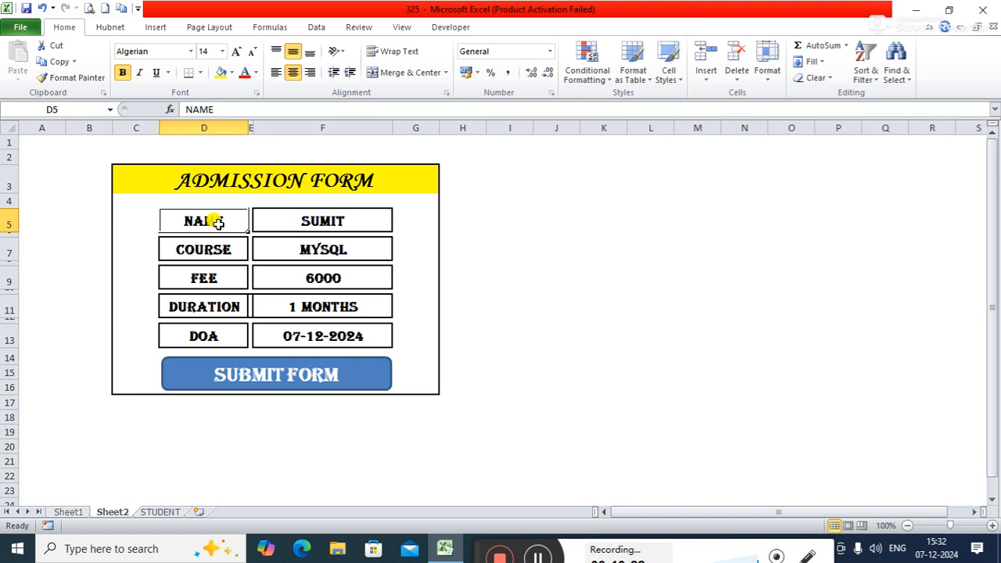
{"action": "left_click", "coordinate": [202, 249], "text": "ctrl"}
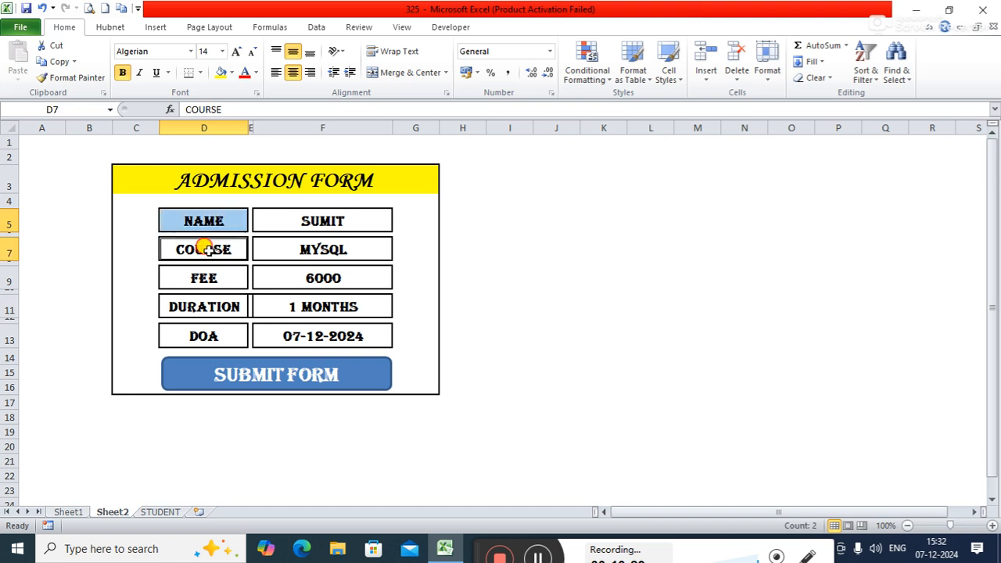
{"action": "left_click", "coordinate": [201, 288], "text": "ctrl"}
{"action": "left_click", "coordinate": [197, 302], "text": "ctrl"}
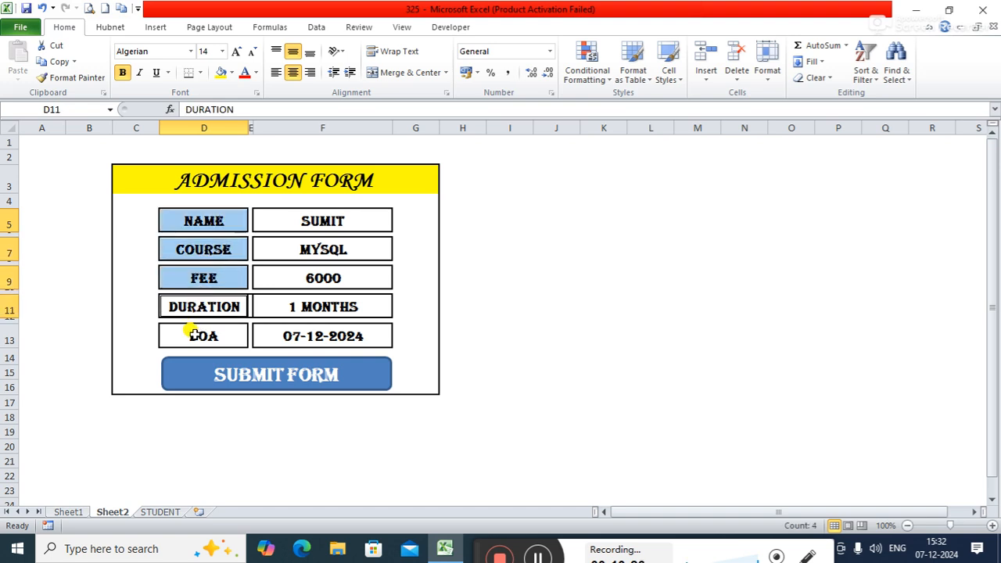
{"action": "left_click", "coordinate": [194, 333], "text": "ctrl"}
{"action": "key", "text": "ctrl+c"}
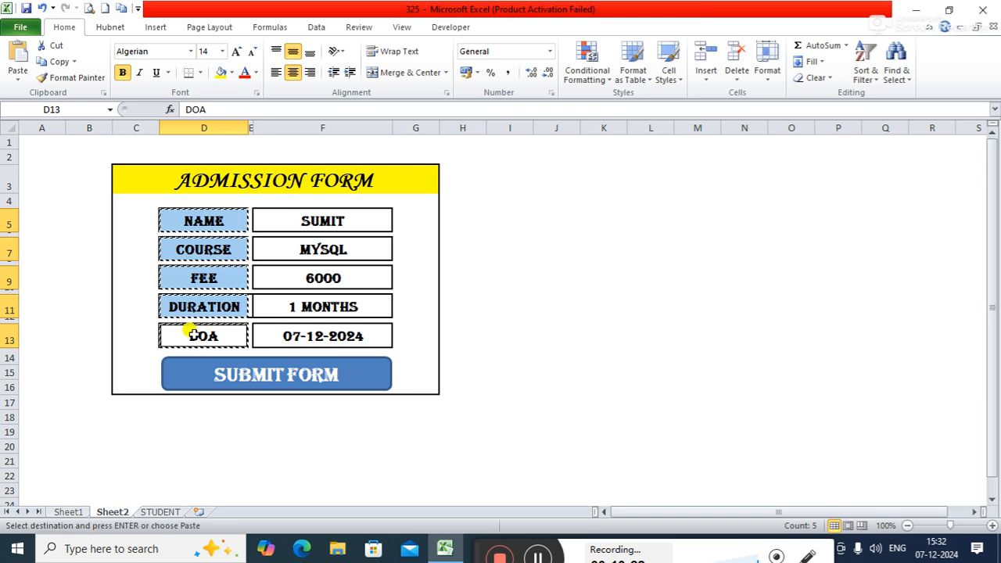
Step: Paste the copied form labels transposed into row 1 of the STUDENT sheet, starting at cell A1
{"action": "left_click", "coordinate": [161, 512]}
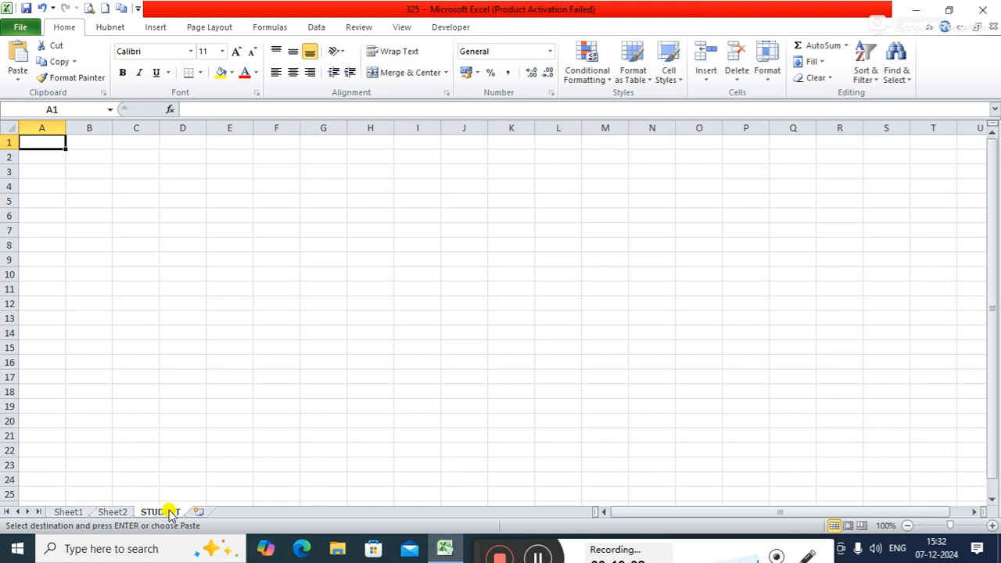
{"action": "left_click", "coordinate": [19, 76]}
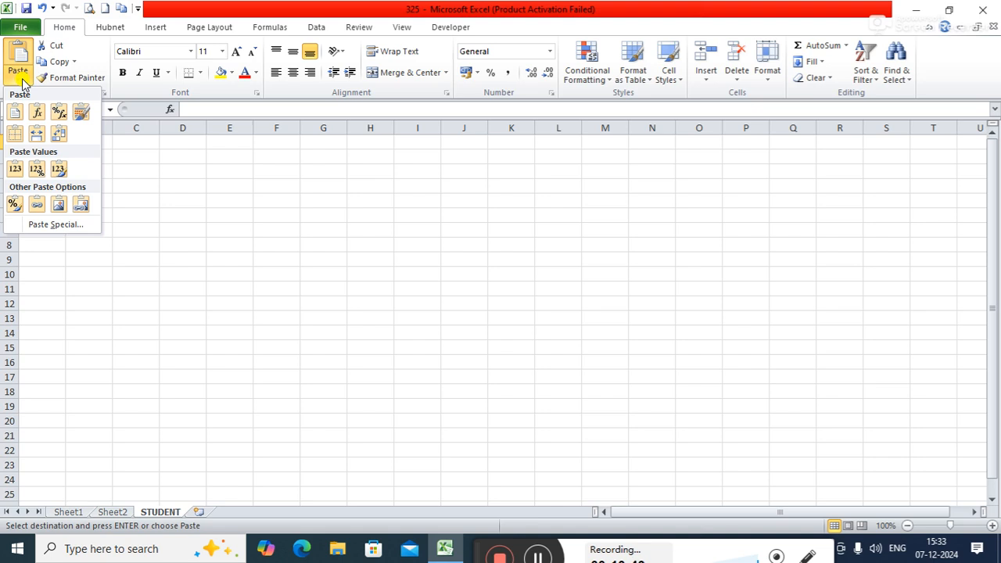
{"action": "left_click", "coordinate": [112, 513]}
{"action": "left_click", "coordinate": [112, 513]}
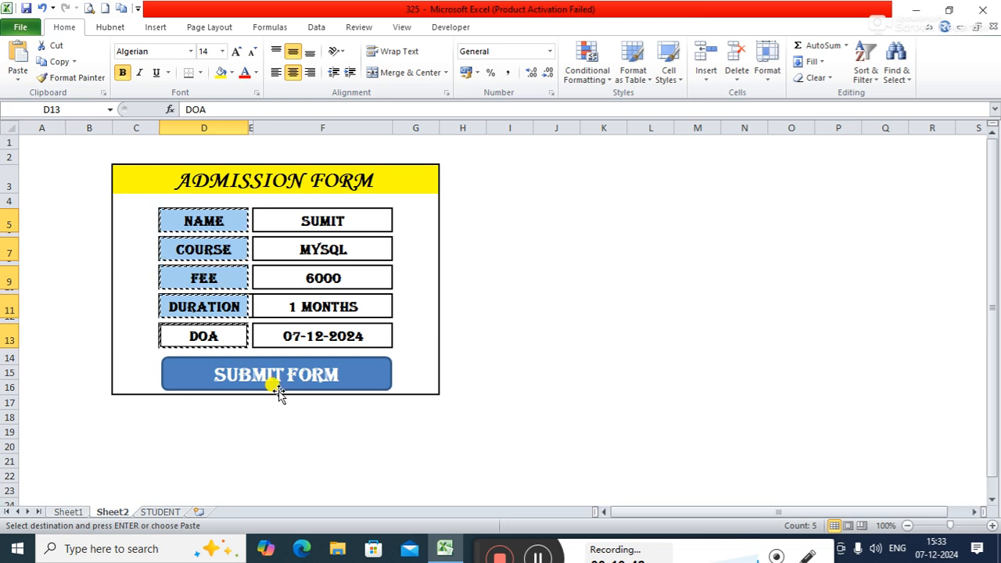
{"action": "left_click", "coordinate": [159, 513]}
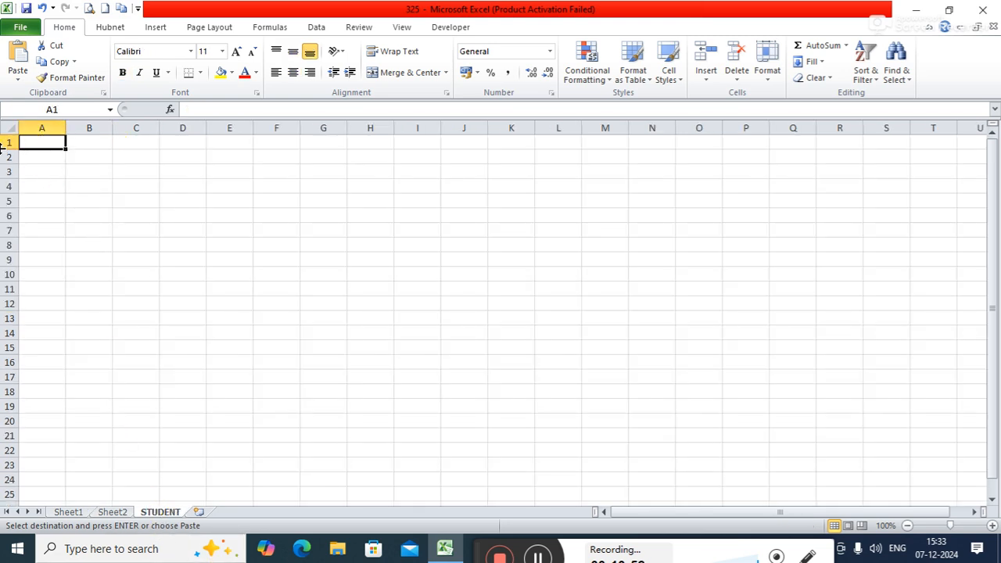
{"action": "left_click", "coordinate": [21, 81]}
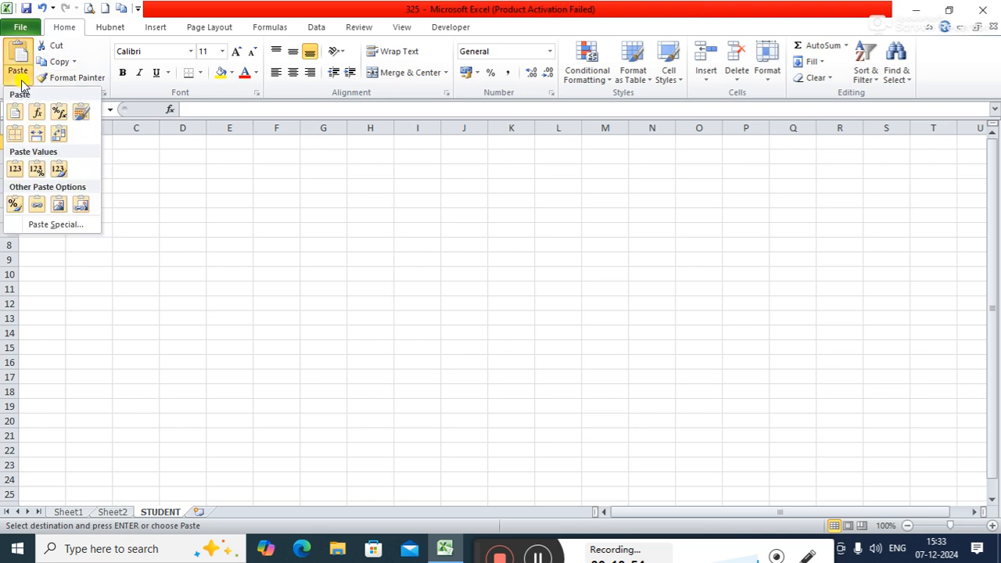
{"action": "left_click", "coordinate": [58, 133]}
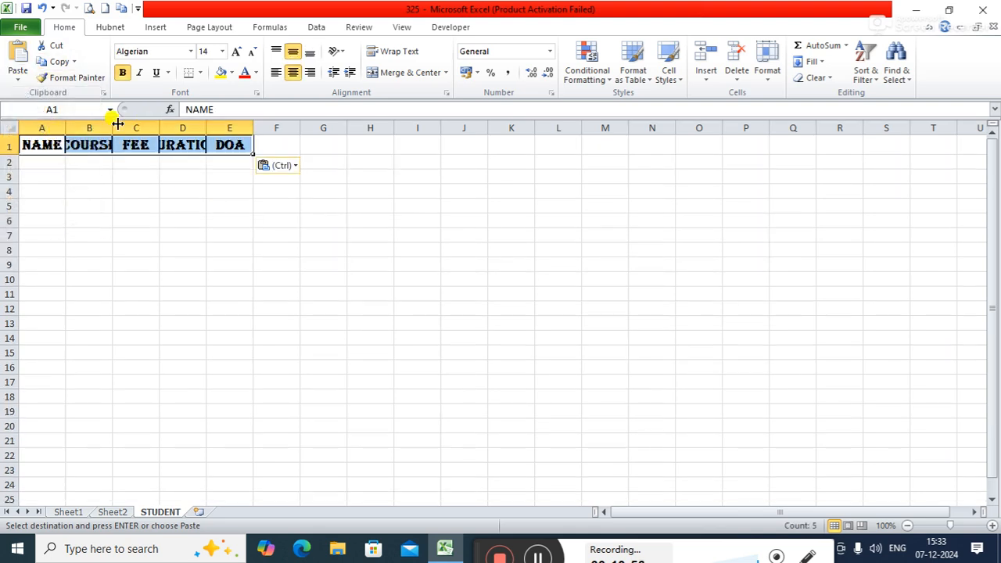
Step: Widen columns A to E on the STUDENT sheet to fit the headings and make header row 1 taller
{"action": "left_click_drag", "start_coordinate": [65, 128], "coordinate": [449, 123]}
{"action": "left_click_drag", "start_coordinate": [356, 123], "coordinate": [376, 118]}
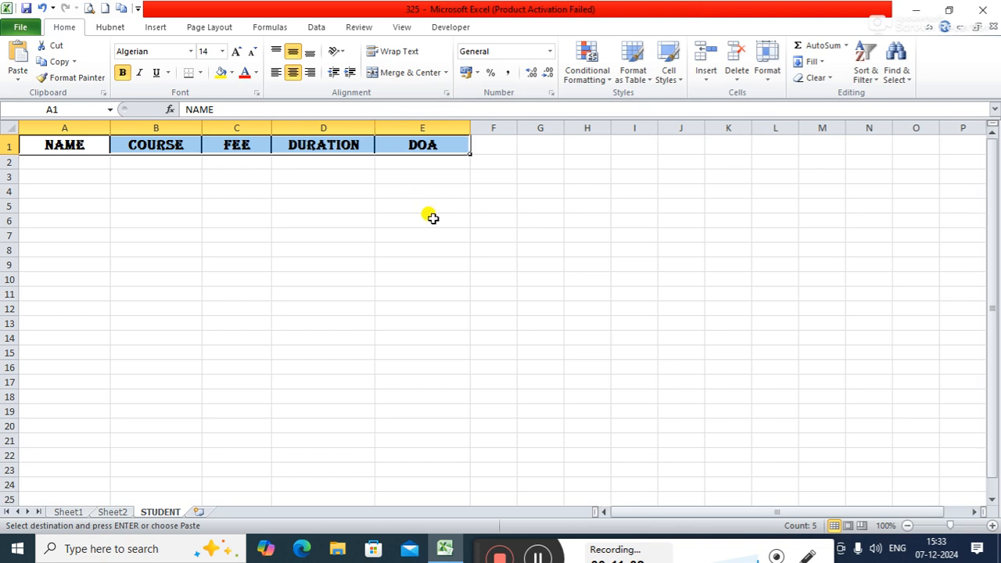
{"action": "left_click", "coordinate": [432, 217]}
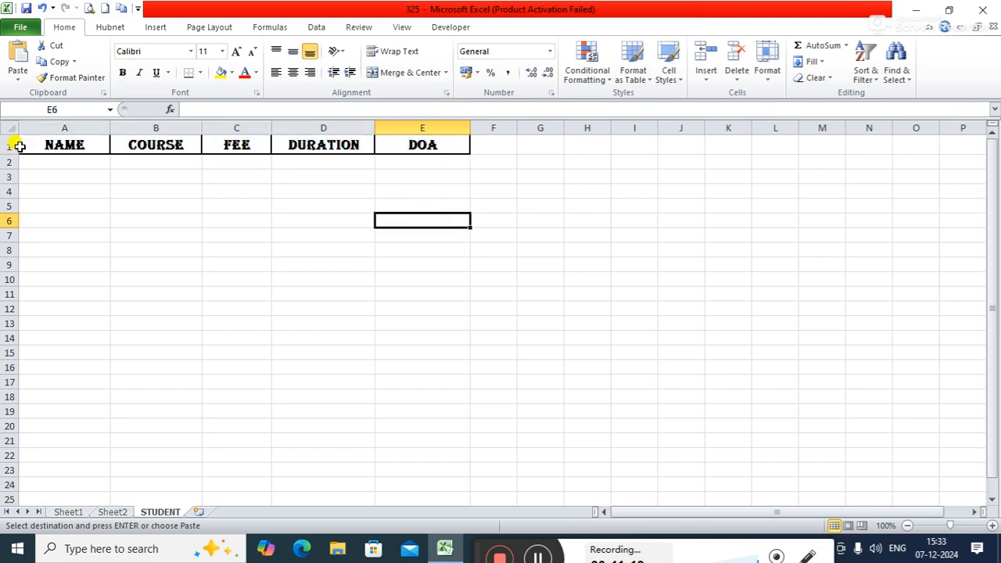
{"action": "left_click_drag", "start_coordinate": [8, 155], "coordinate": [14, 162]}
{"action": "left_click", "coordinate": [145, 254]}
Step: Convert the range A1:E19 on the STUDENT sheet into a table, using the first row as headers
{"action": "left_click_drag", "start_coordinate": [65, 137], "coordinate": [406, 413]}
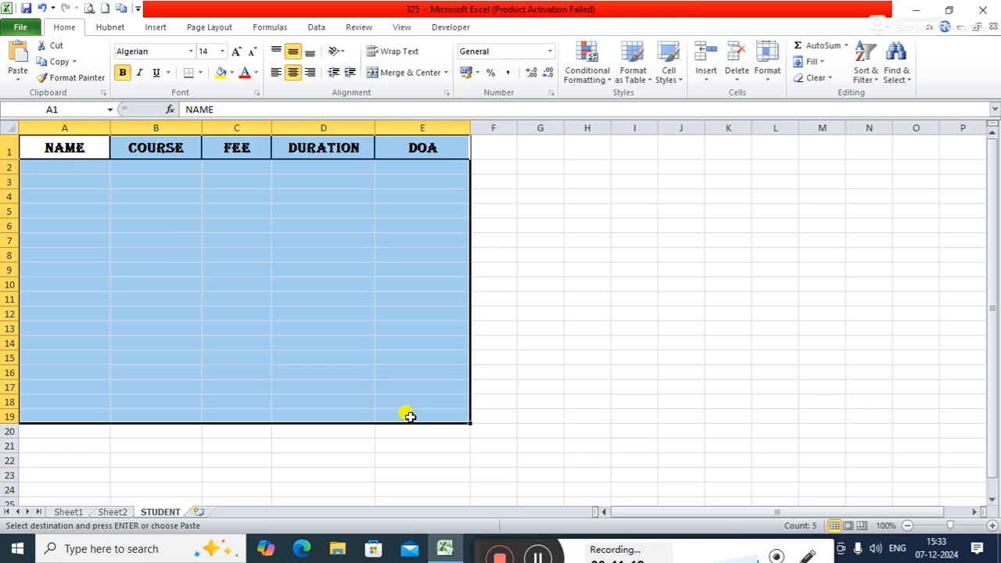
{"action": "left_click", "coordinate": [147, 28]}
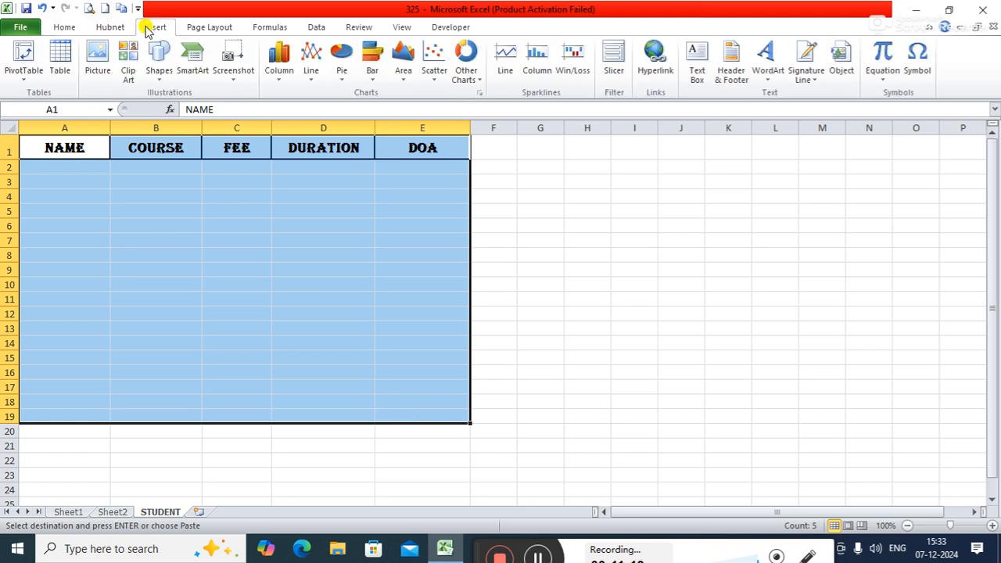
{"action": "left_click", "coordinate": [61, 56]}
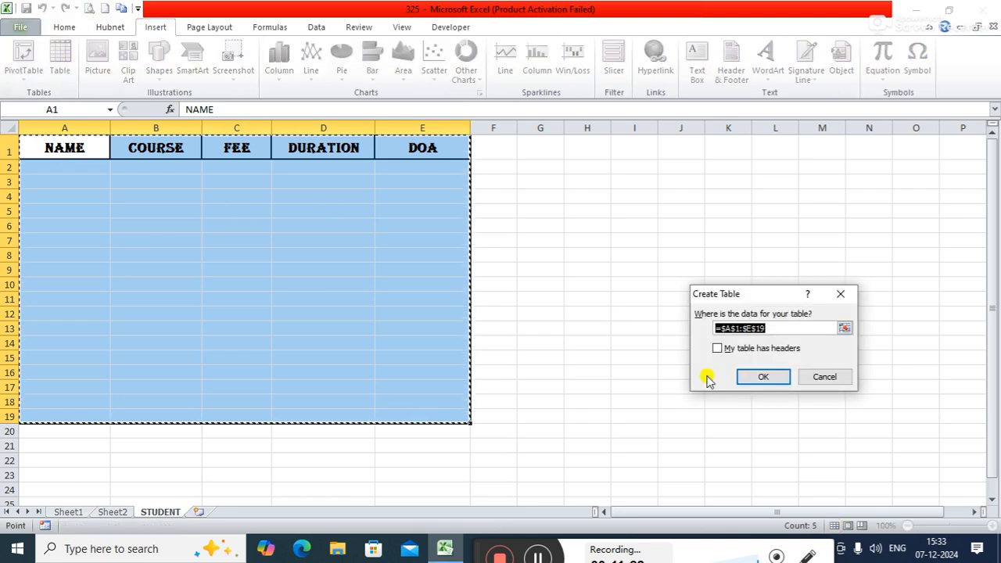
{"action": "left_click", "coordinate": [717, 347]}
{"action": "left_click", "coordinate": [762, 378]}
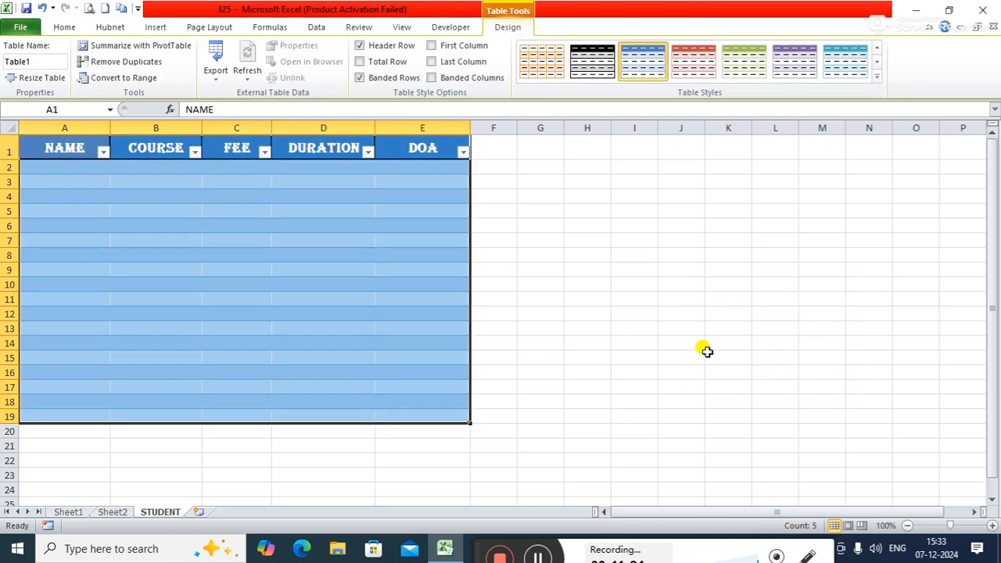
{"action": "left_click", "coordinate": [684, 332]}
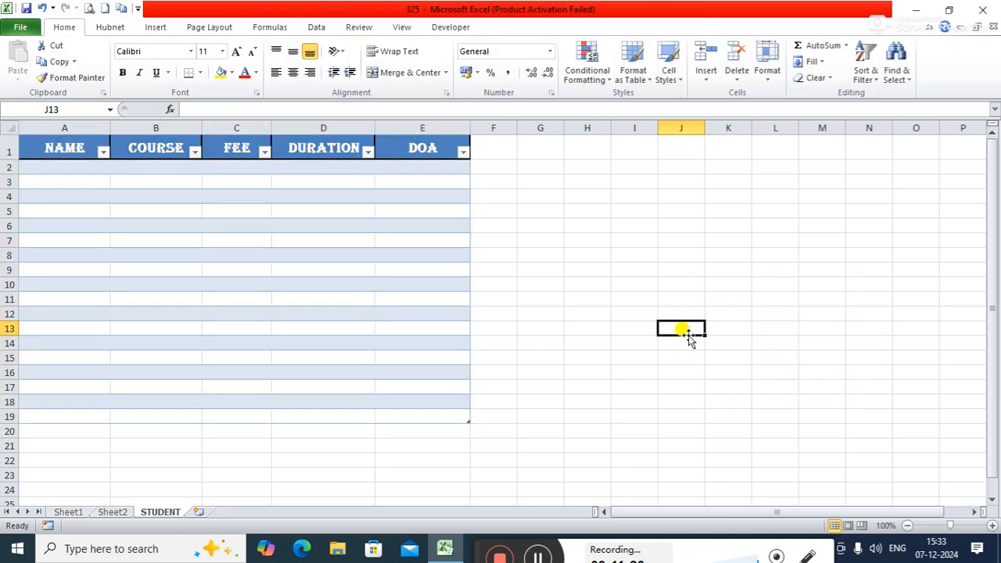
Step: Increase the height of header row 1 and of rows 2 to 19 in the STUDENT table
{"action": "left_click_drag", "start_coordinate": [13, 160], "coordinate": [9, 419]}
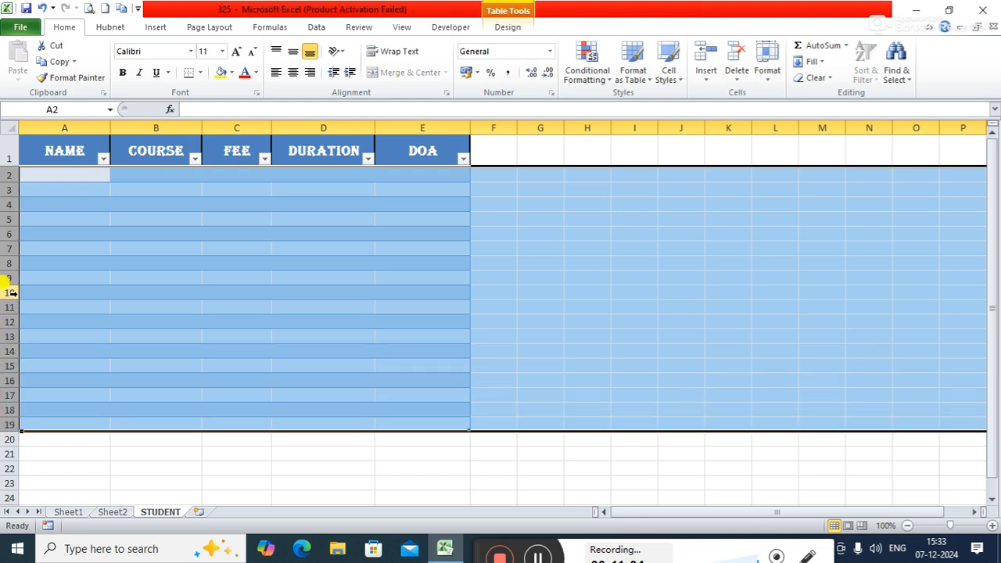
{"action": "left_click_drag", "start_coordinate": [11, 284], "coordinate": [13, 288]}
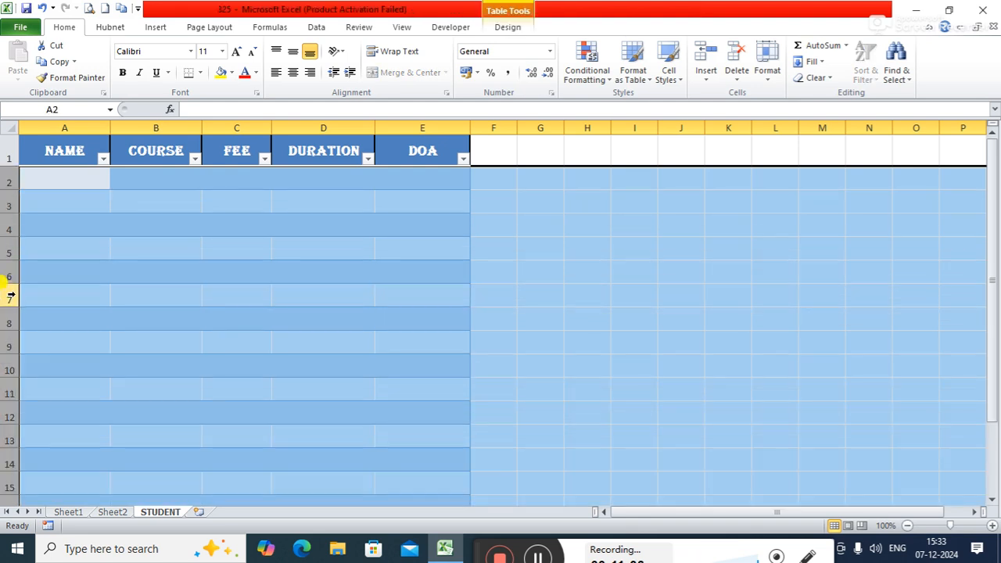
{"action": "left_click", "coordinate": [623, 290]}
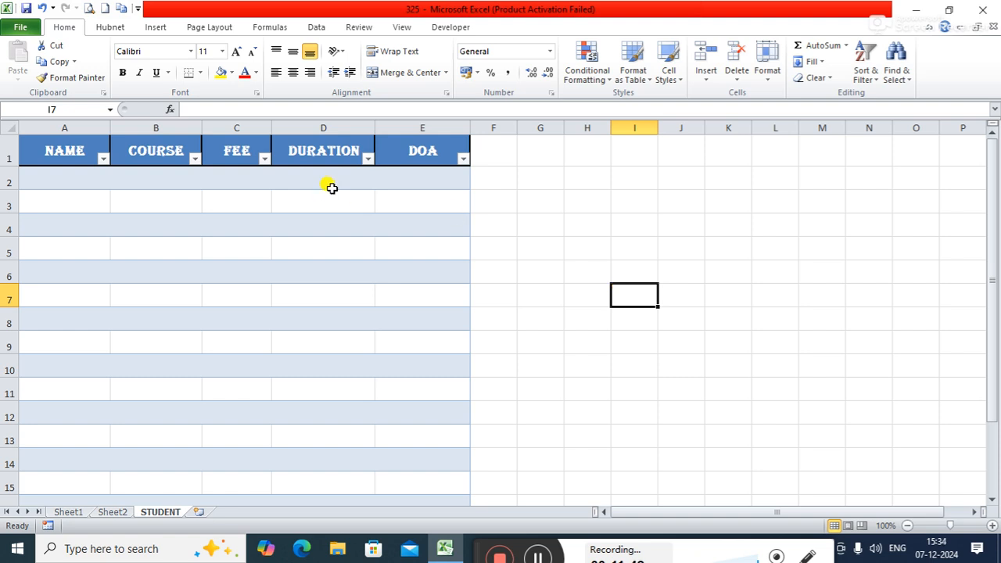
Step: Return to the admission form on Sheet2 and turn on the sheet's gridlines
{"action": "left_click", "coordinate": [116, 513]}
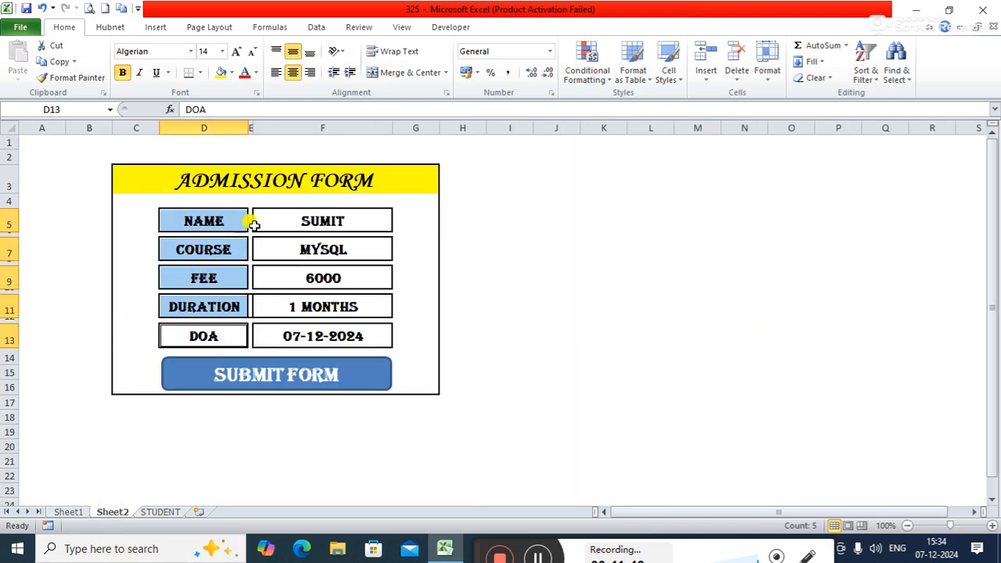
{"action": "left_click", "coordinate": [162, 513]}
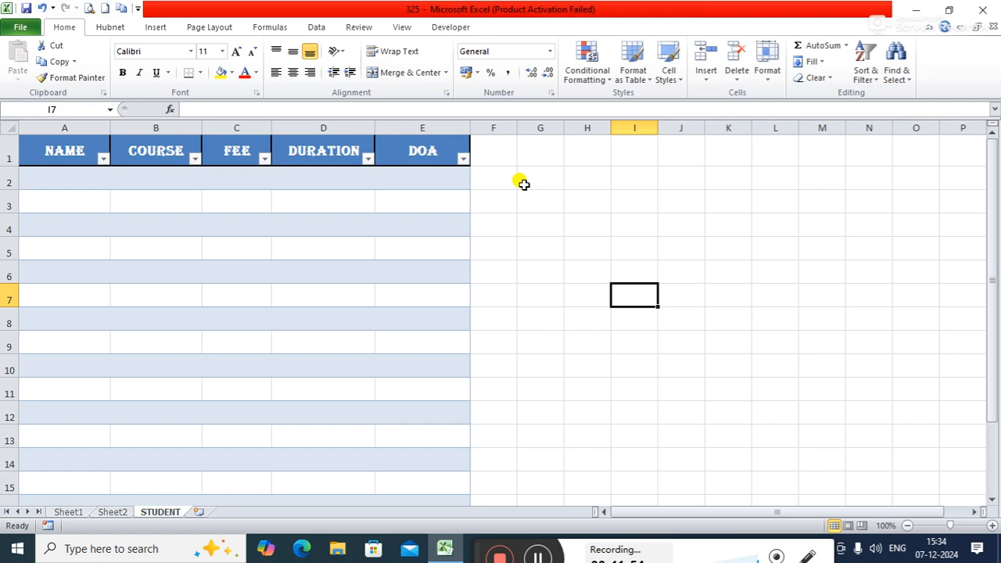
{"action": "left_click", "coordinate": [116, 512]}
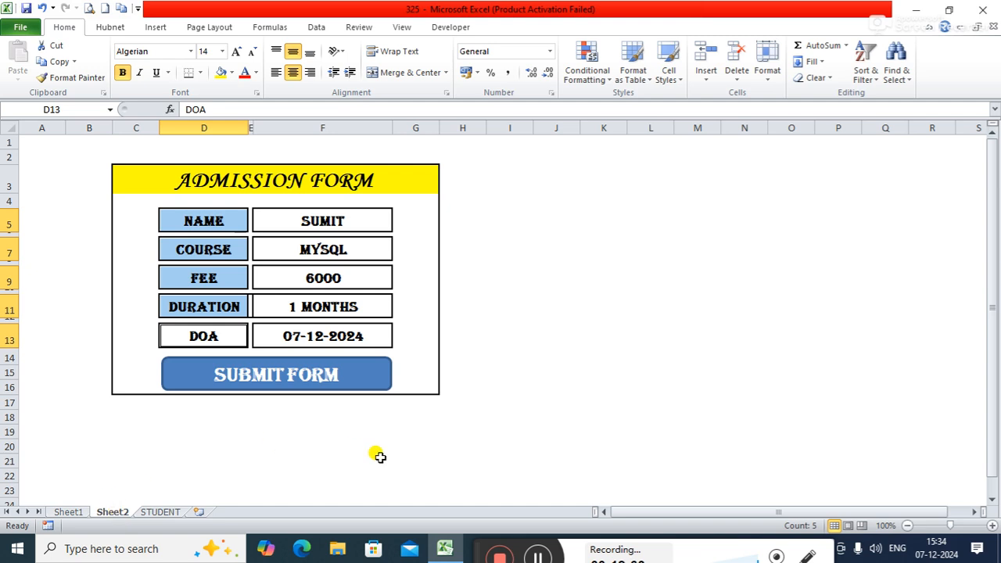
{"action": "left_click", "coordinate": [588, 223]}
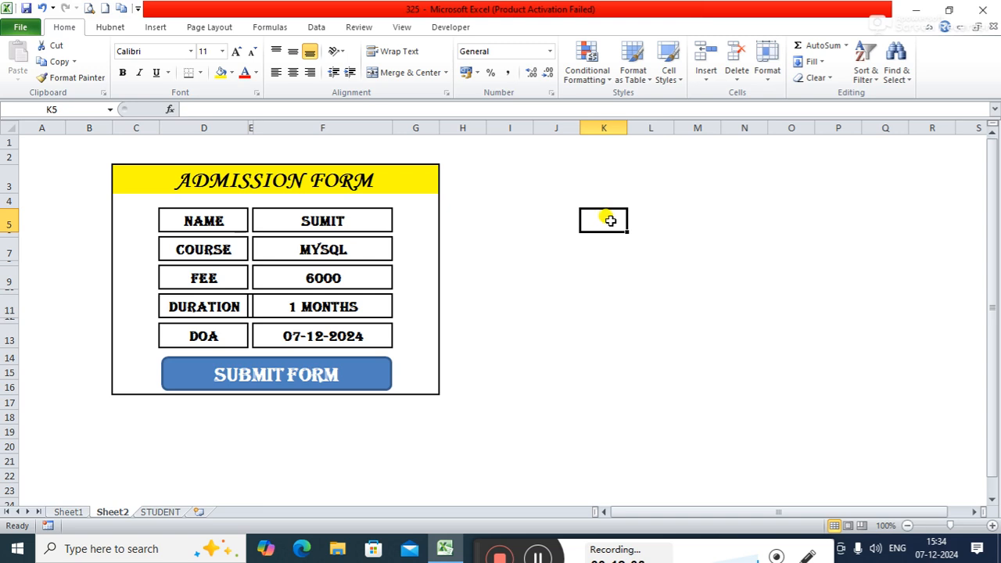
{"action": "left_click", "coordinate": [595, 249]}
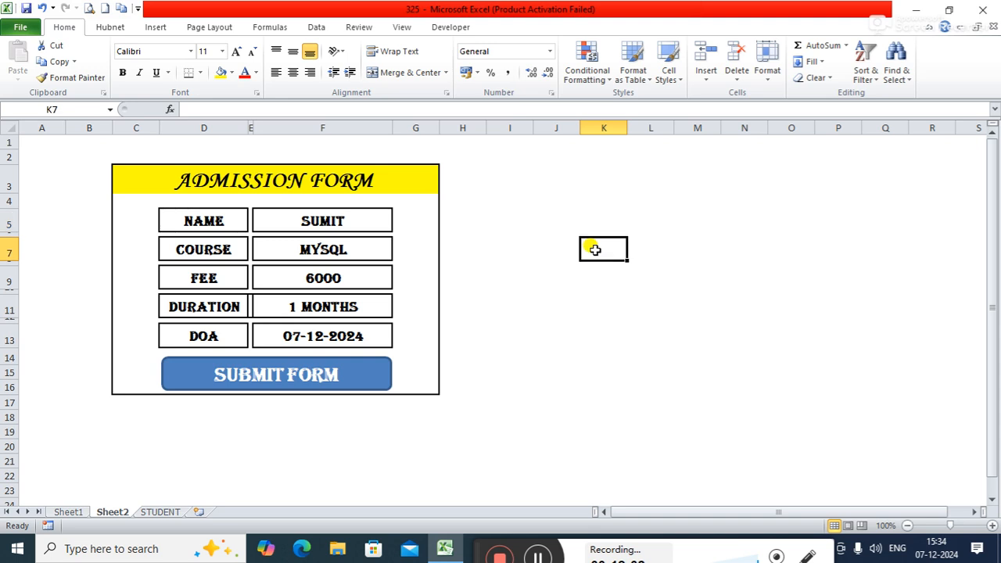
{"action": "left_click", "coordinate": [405, 28]}
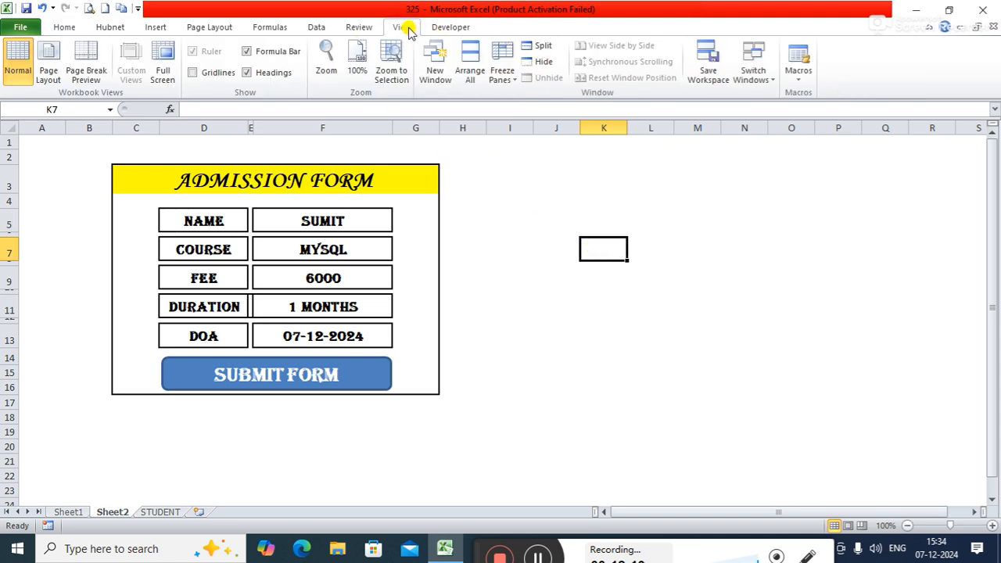
{"action": "left_click", "coordinate": [194, 72]}
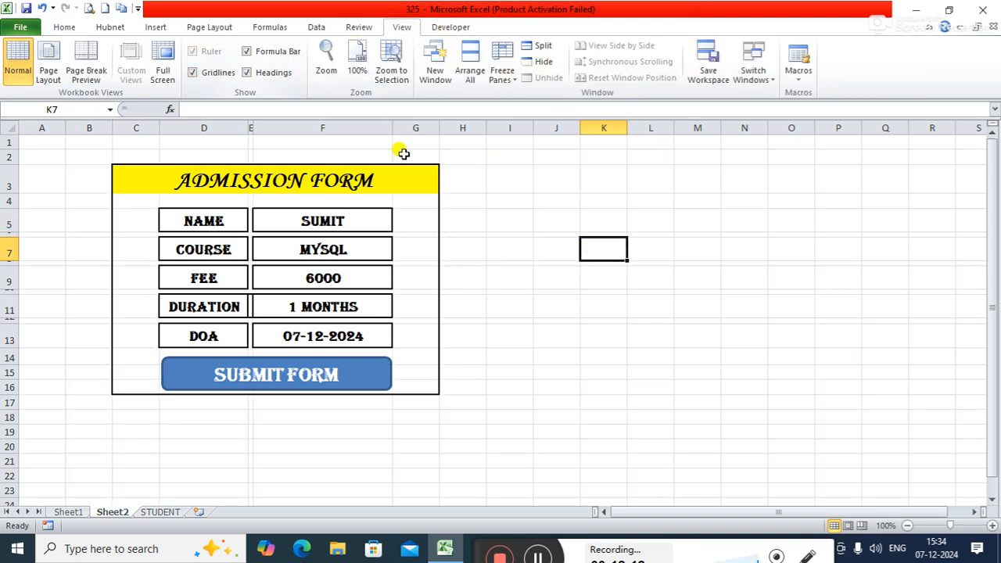
Step: Link cell K5 on Sheet2 to the form's NAME entry with the formula =f5
{"action": "left_click", "coordinate": [600, 219]}
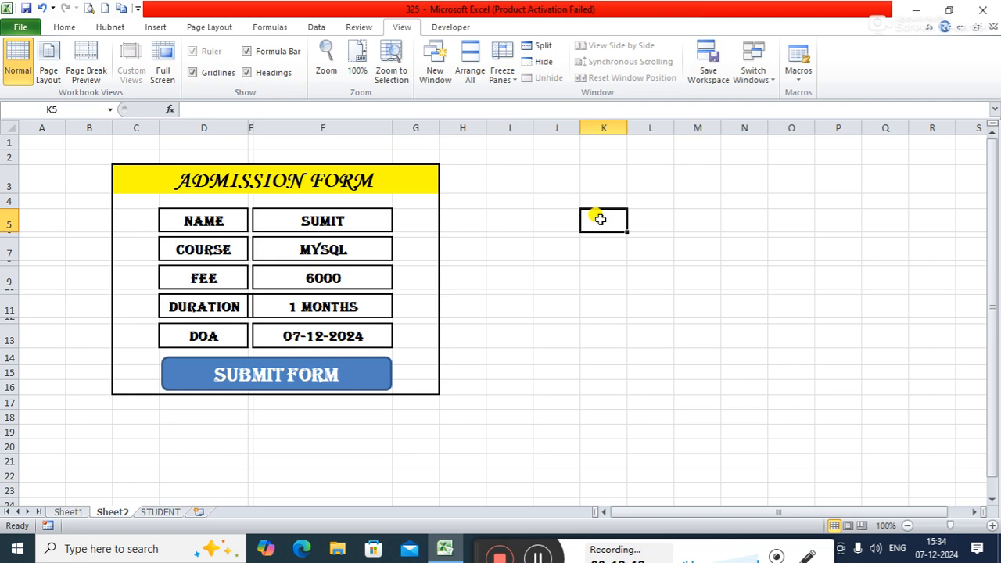
{"action": "type", "text": "="}
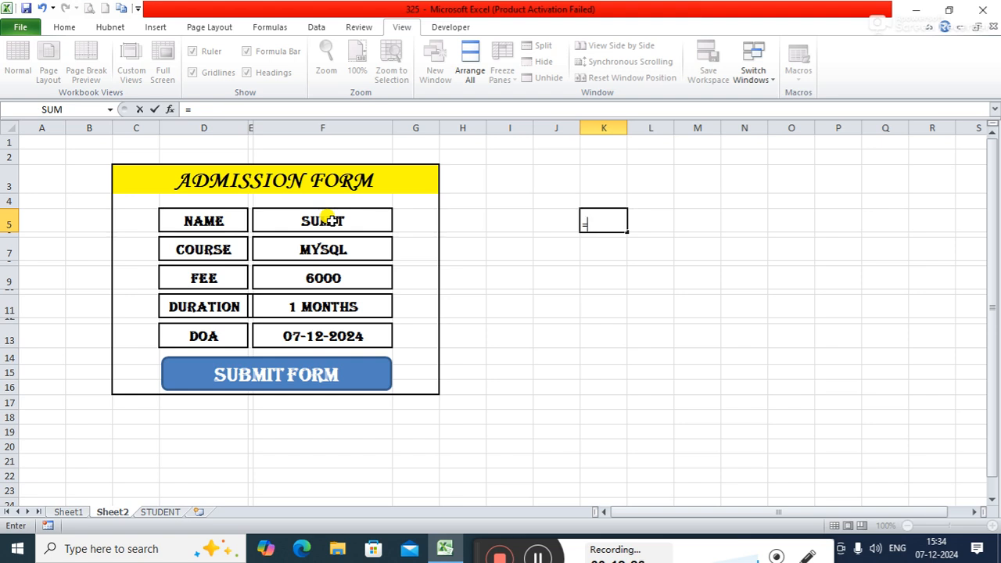
{"action": "type", "text": "f5"}
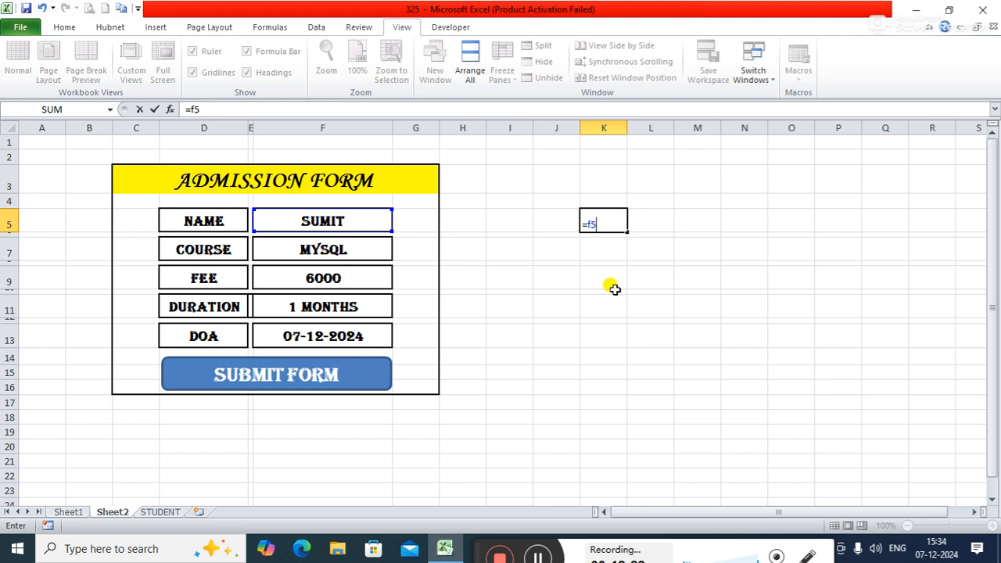
{"action": "key", "text": "Return"}
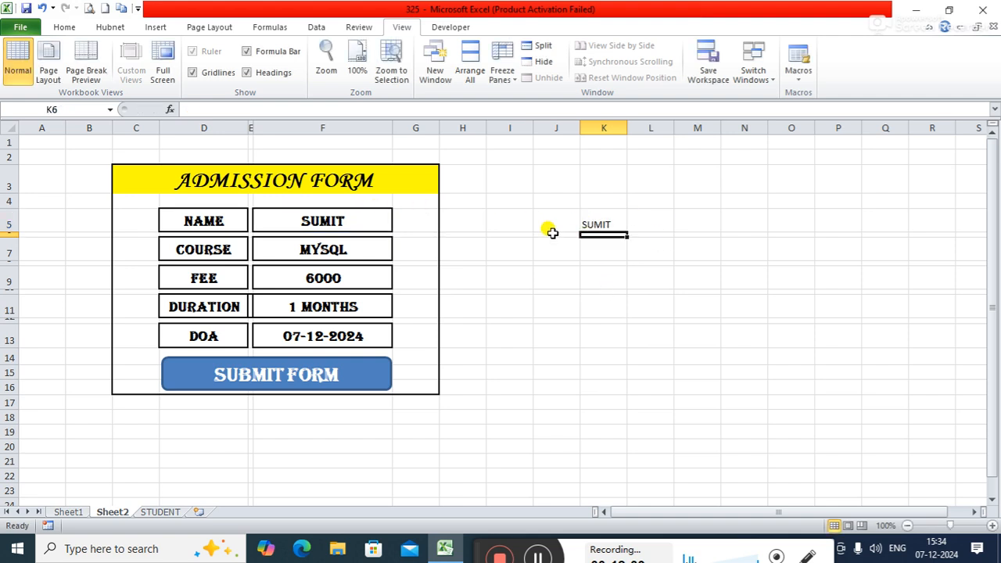
Step: Link cell K7 to the form's COURSE entry with the formula =f7
{"action": "left_click", "coordinate": [599, 248]}
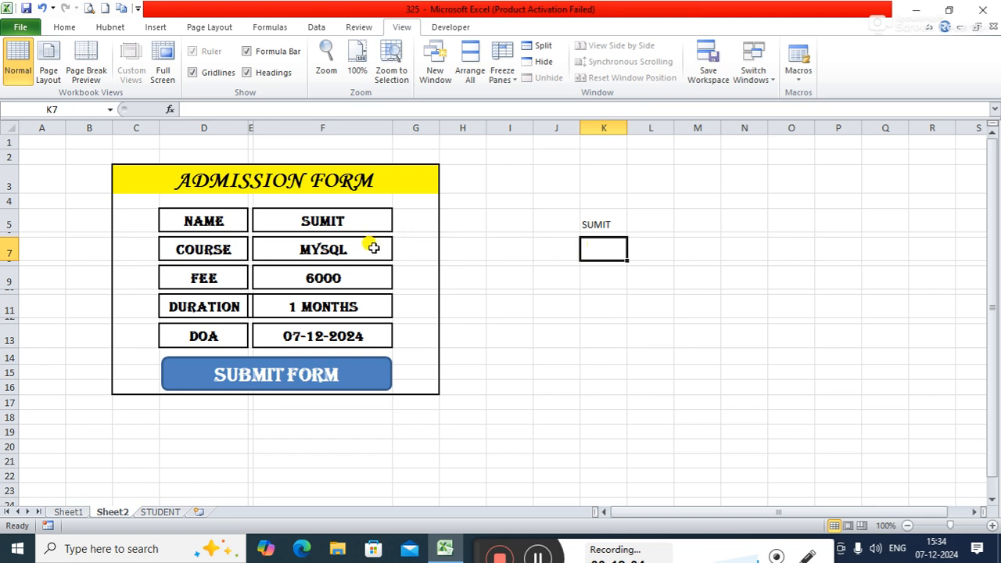
{"action": "type", "text": "="}
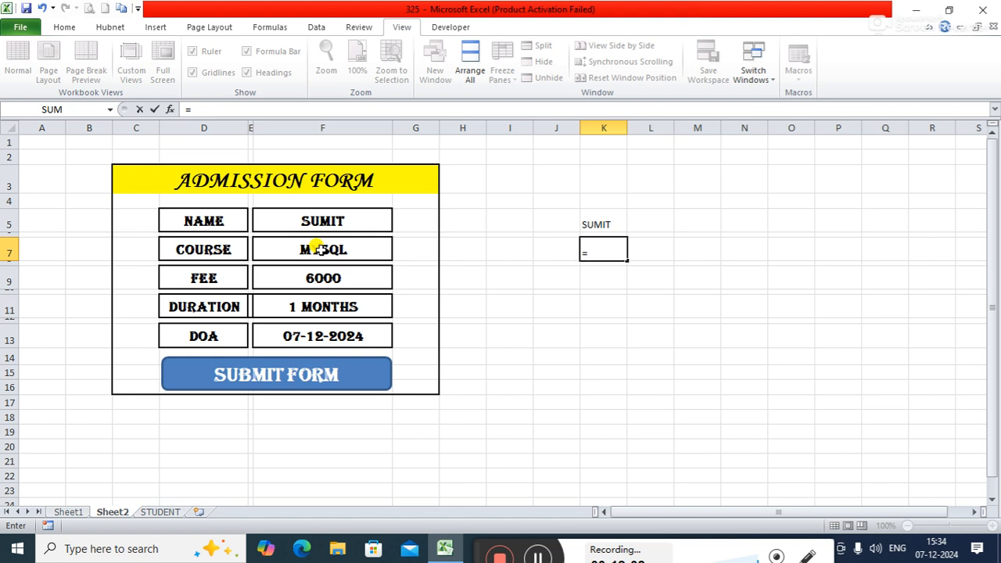
{"action": "type", "text": "f7"}
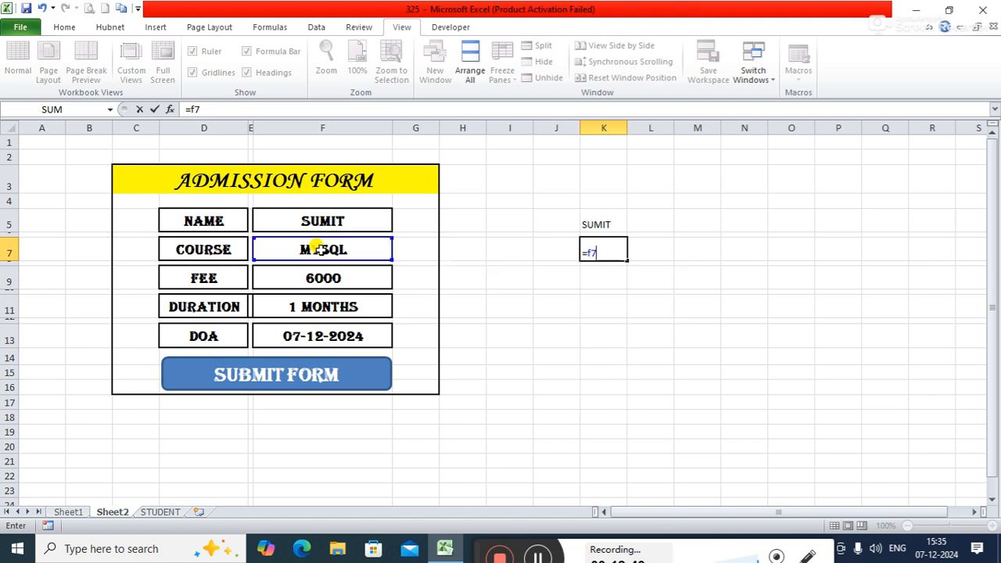
{"action": "key", "text": "Return"}
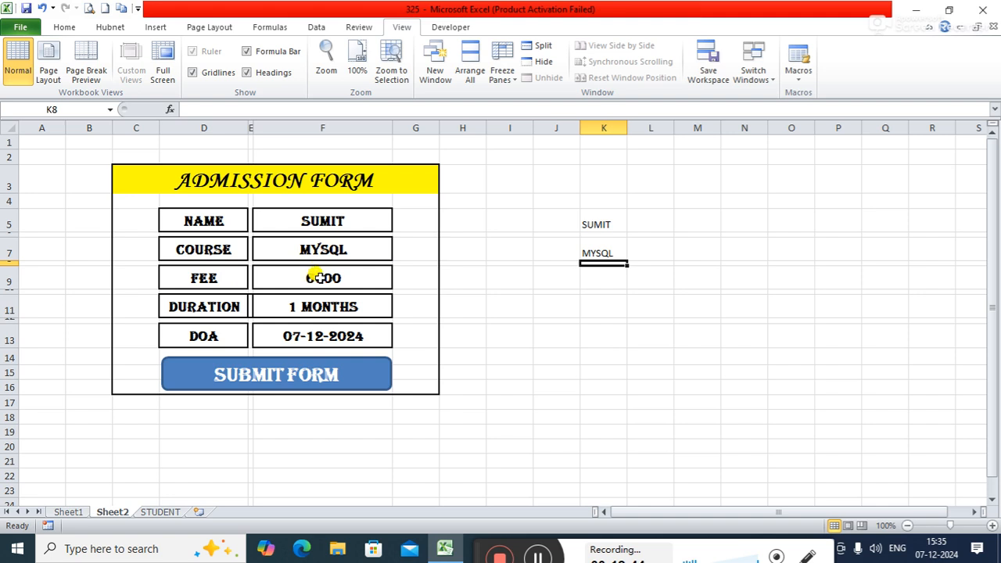
Step: Link cell K9 to the form's FEE entry with the formula =f9
{"action": "left_click", "coordinate": [600, 279]}
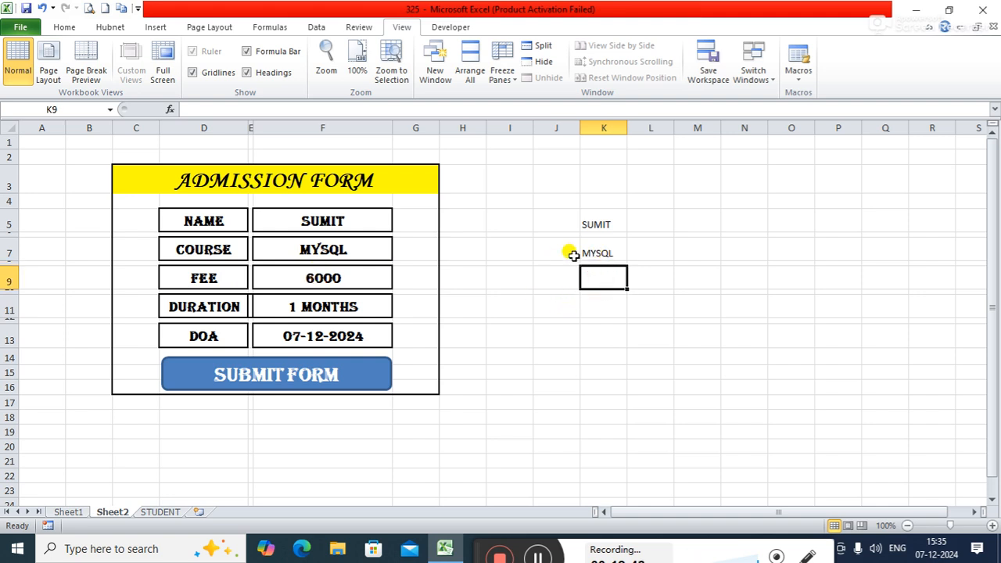
{"action": "type", "text": "="}
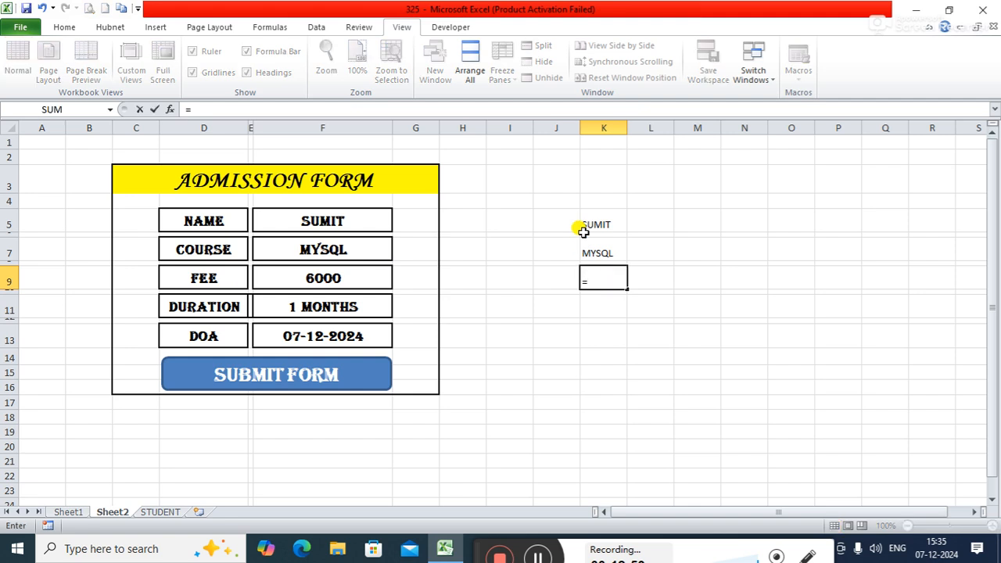
{"action": "type", "text": "f9"}
{"action": "key", "text": "Return"}
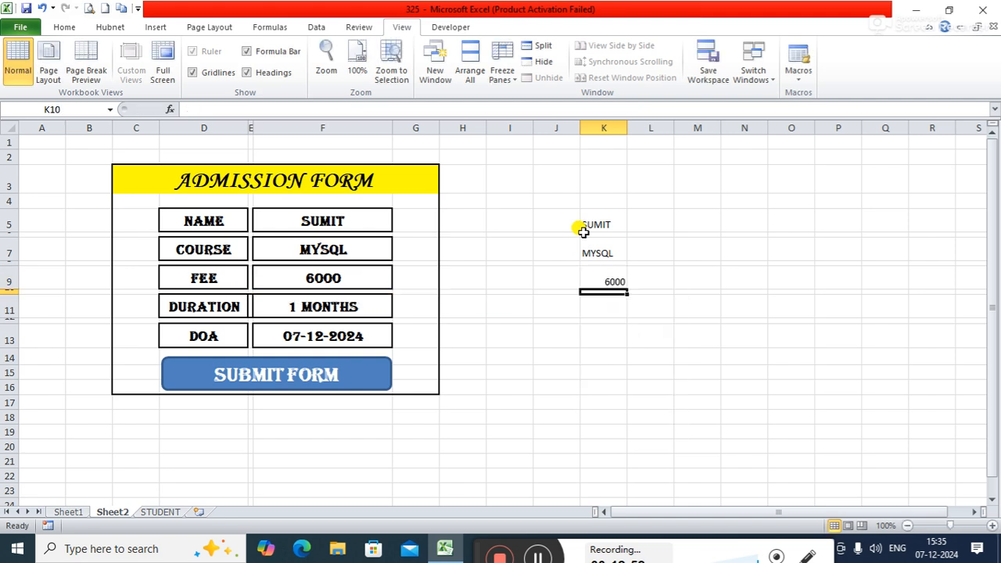
Step: Try to link cell K11 to the form's DURATION entry with the formula =F10
{"action": "left_click", "coordinate": [600, 313]}
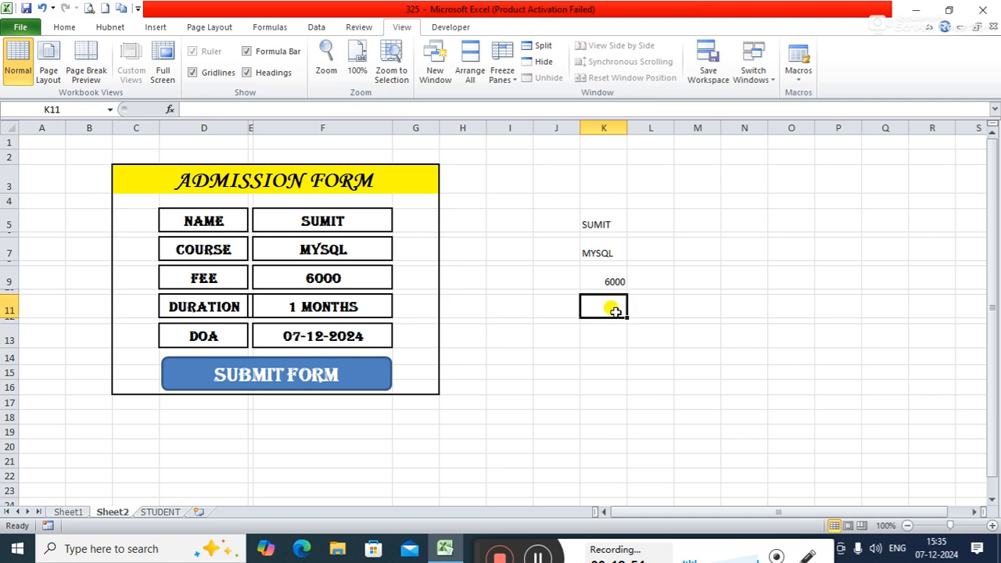
{"action": "type", "text": "=f11"}
{"action": "key", "text": "Return"}
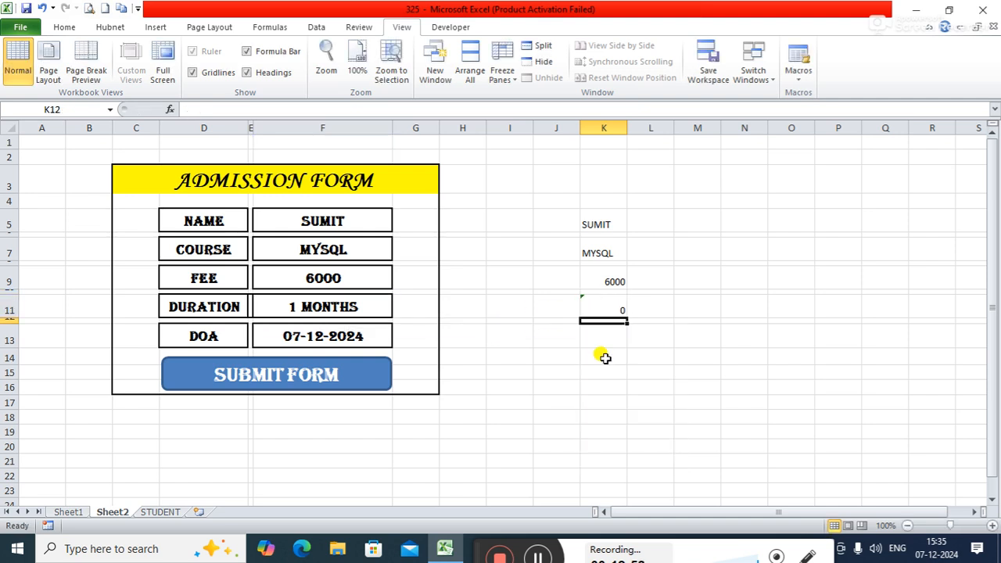
Step: Correct the formula in cell K11 to =F11 and fit the width of column K to its contents
{"action": "left_click", "coordinate": [605, 305]}
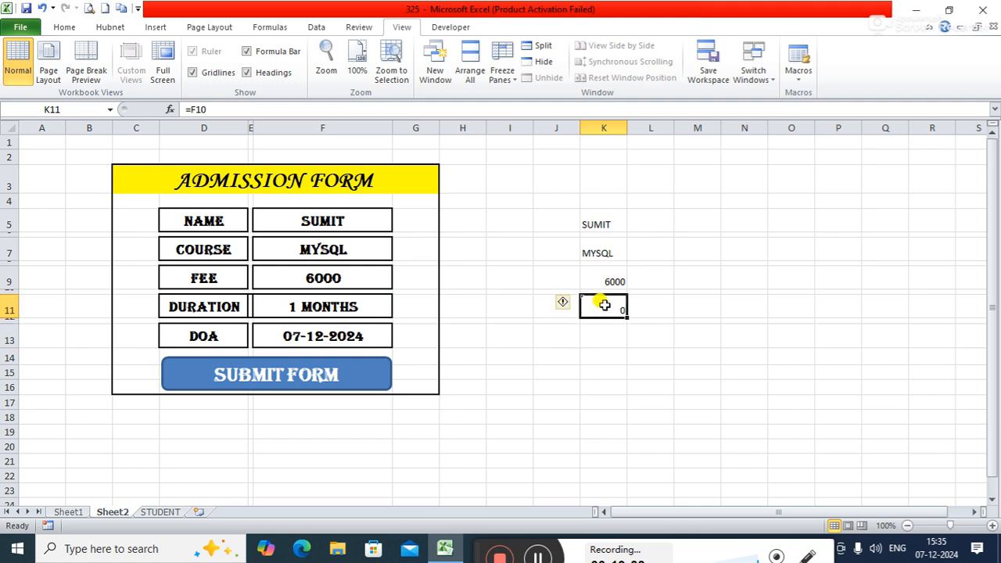
{"action": "left_click", "coordinate": [287, 114]}
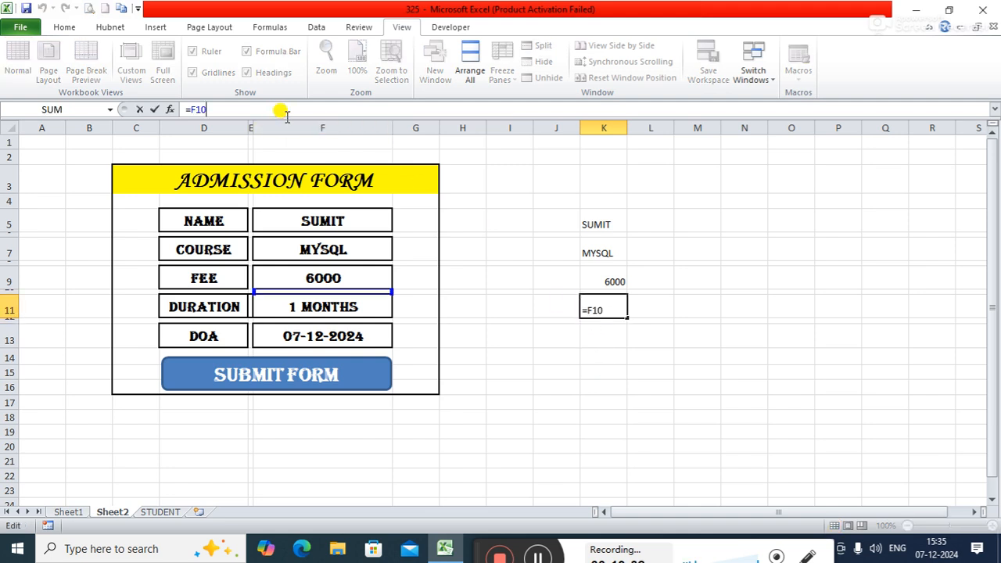
{"action": "key", "text": "BackSpace"}
{"action": "type", "text": "1"}
{"action": "key", "text": "Return"}
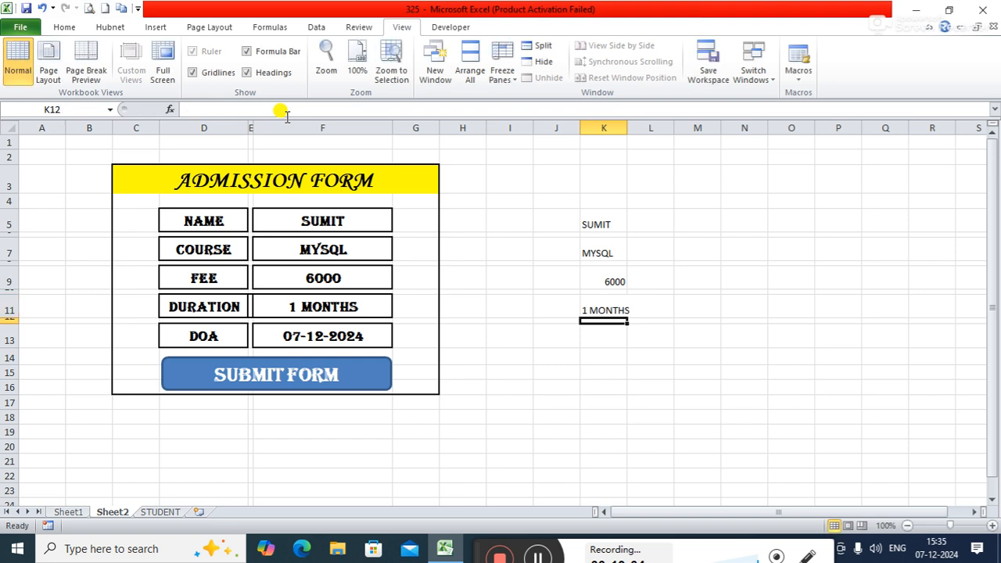
{"action": "double_click", "coordinate": [629, 126]}
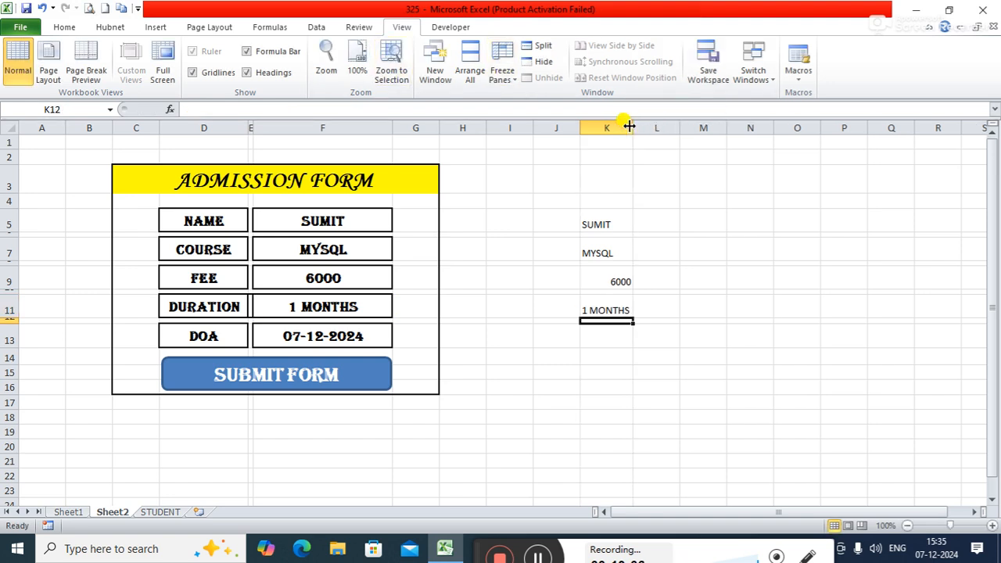
Step: Link cell K13 to the form's DOA entry with the formula =f13 and widen column K for the date
{"action": "left_click", "coordinate": [599, 336]}
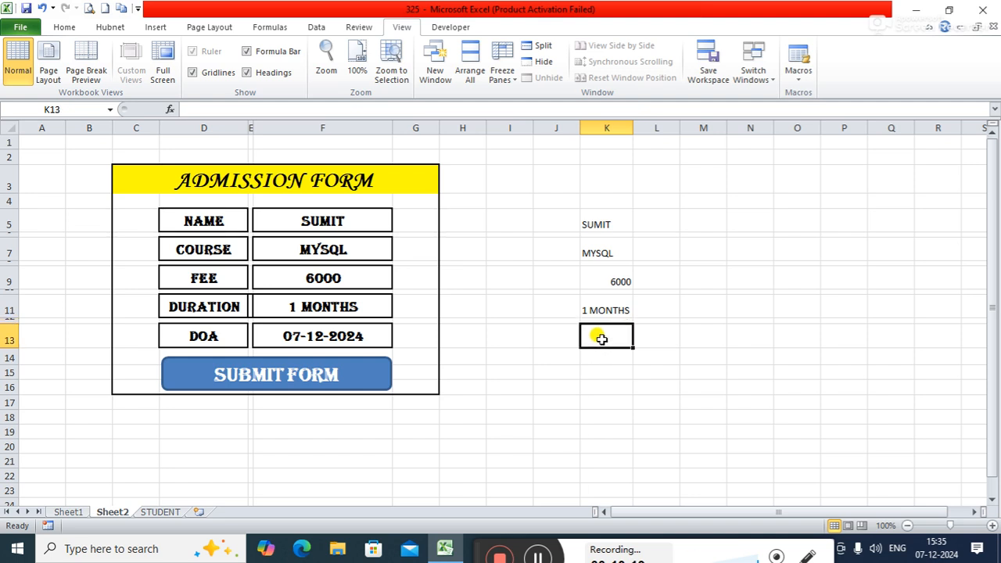
{"action": "type", "text": "="}
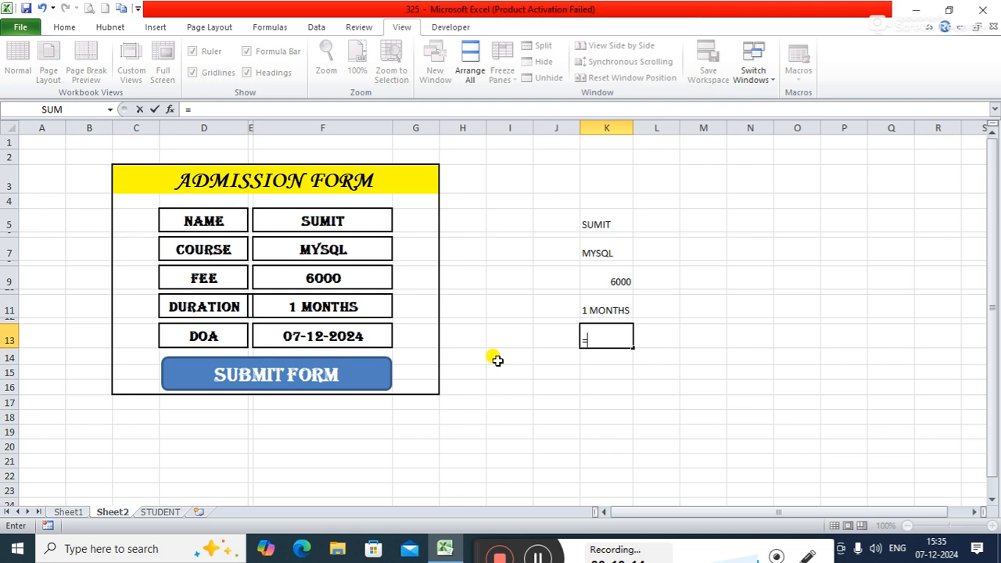
{"action": "type", "text": "f13"}
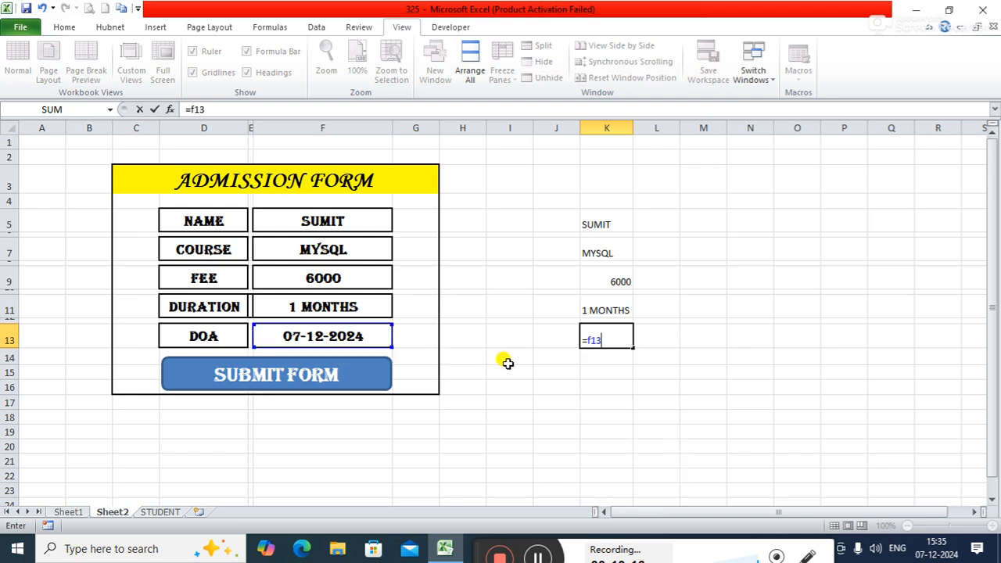
{"action": "key", "text": "Return"}
{"action": "left_click_drag", "start_coordinate": [633, 125], "coordinate": [647, 125]}
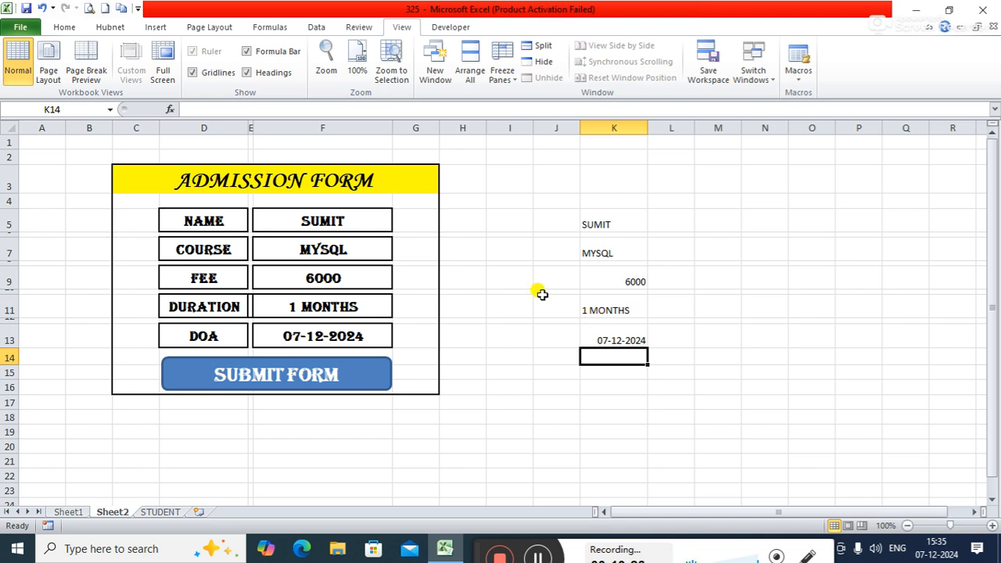
Step: Replace the form's NAME entry in cell F5 with a different student's first name
{"action": "left_click", "coordinate": [362, 222]}
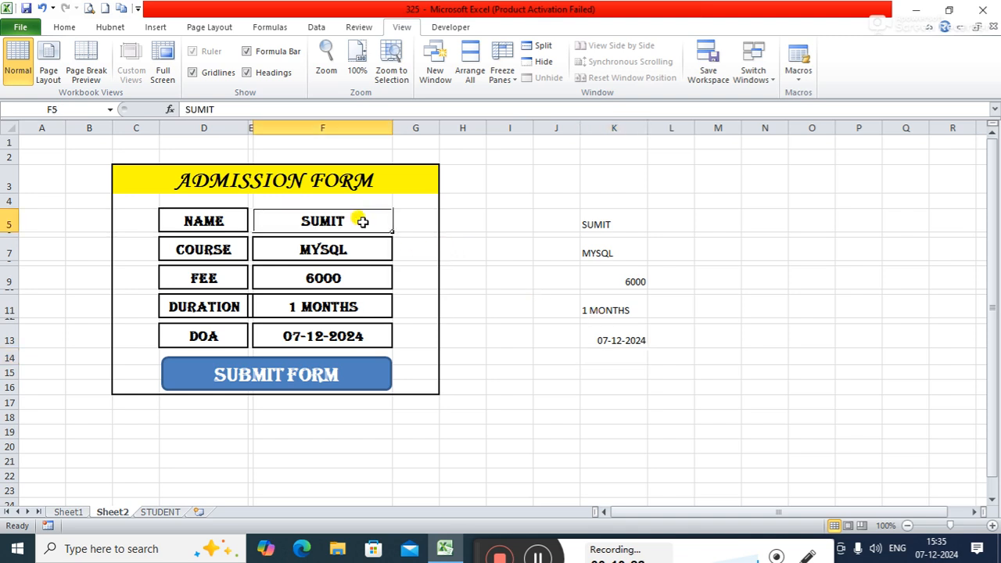
{"action": "type", "text": "mit"}
{"action": "key", "text": "Return"}
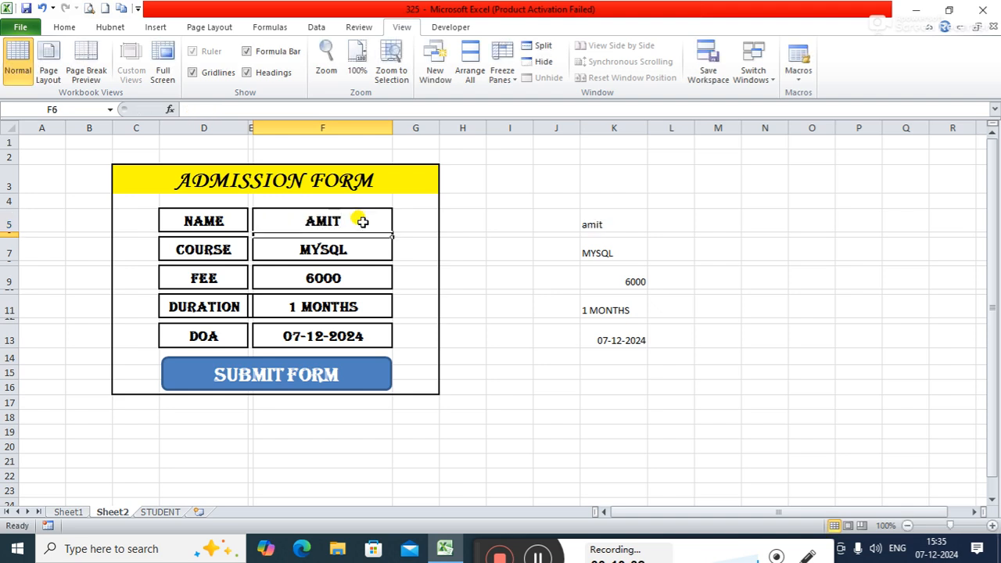
Step: Choose MONGODB as the form's COURSE entry in cell F7
{"action": "left_click", "coordinate": [383, 251]}
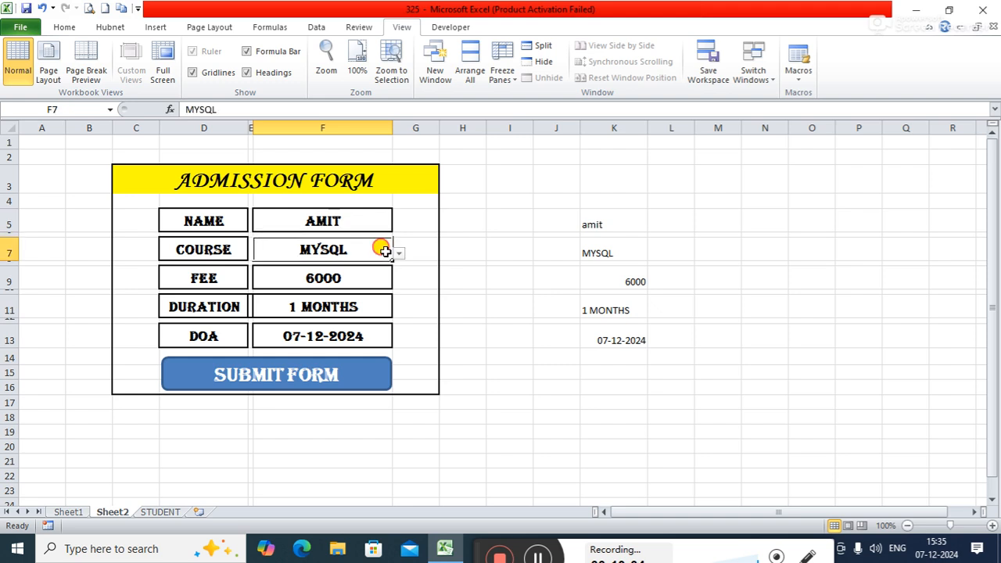
{"action": "left_click", "coordinate": [398, 258]}
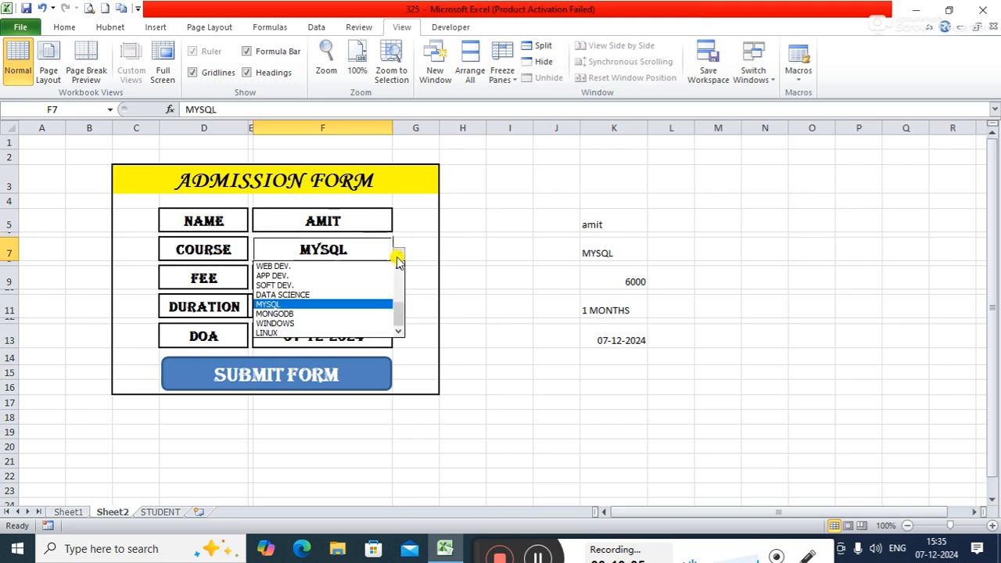
{"action": "left_click", "coordinate": [279, 312]}
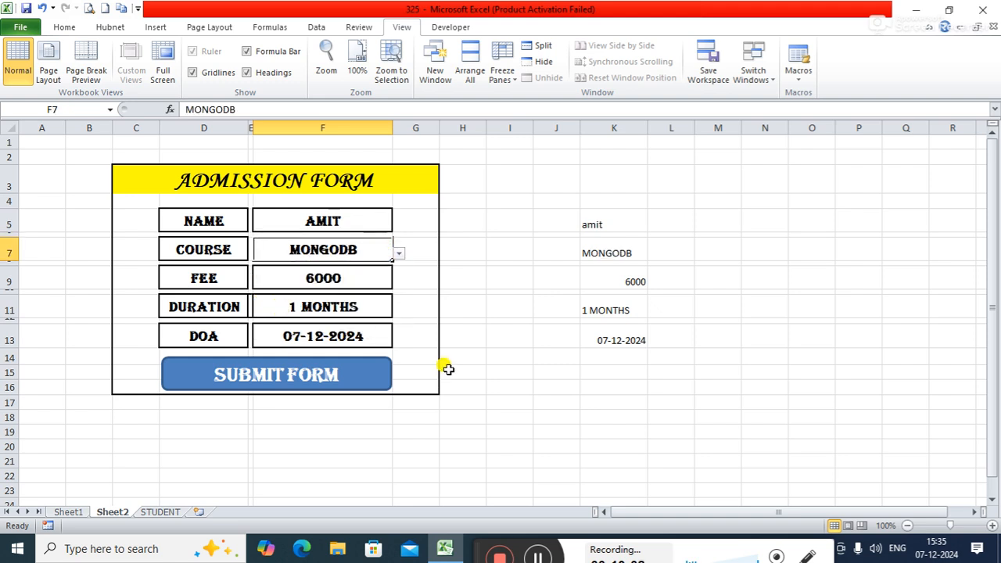
Step: Change the form's COURSE entry in cell F7 to CCNA
{"action": "left_click", "coordinate": [398, 253]}
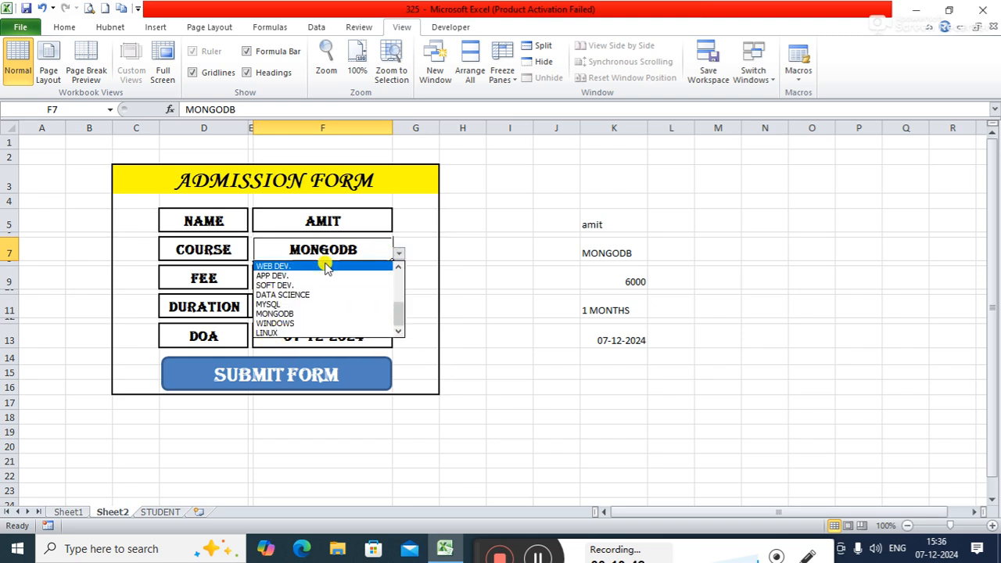
{"action": "left_click", "coordinate": [398, 295]}
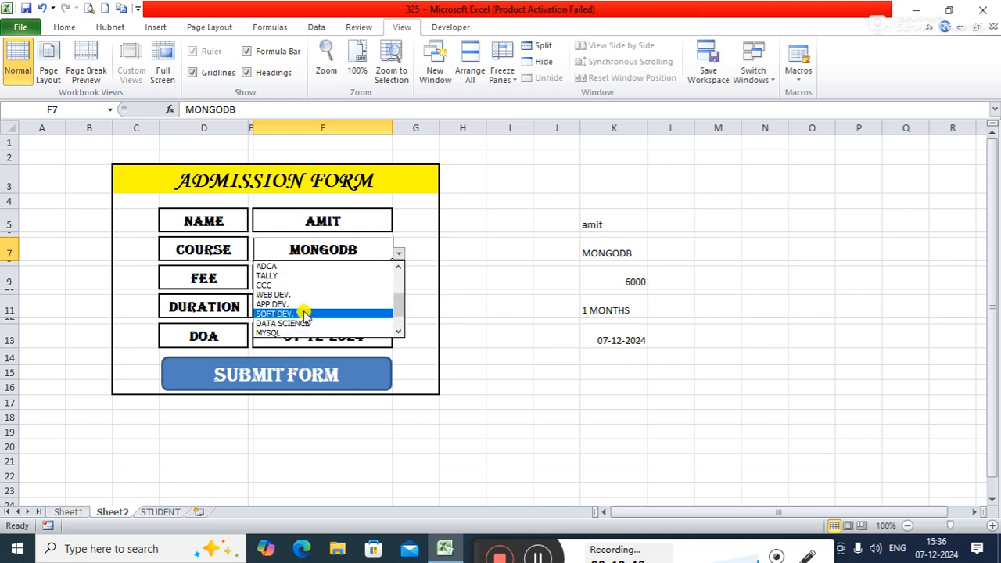
{"action": "left_click", "coordinate": [398, 286]}
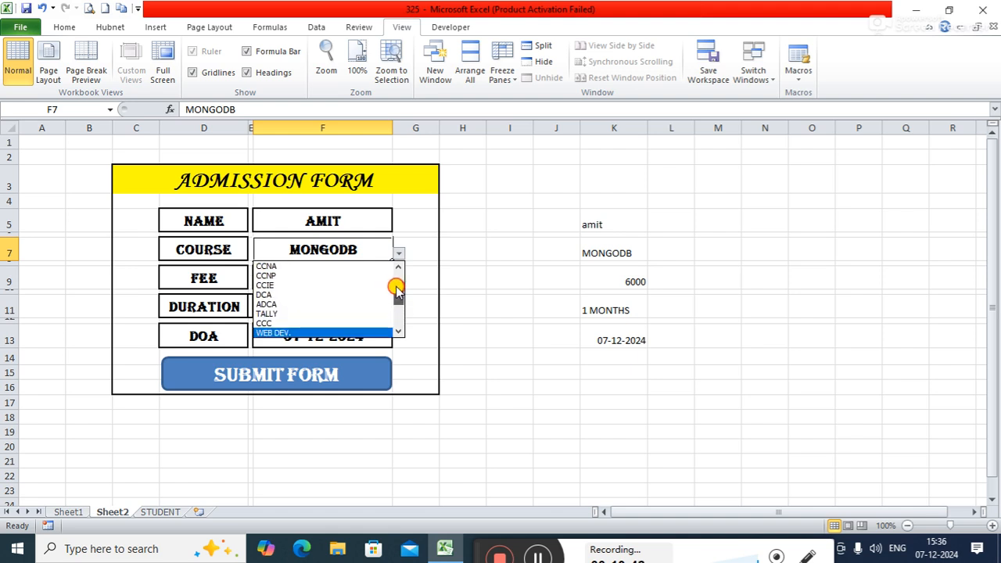
{"action": "left_click", "coordinate": [286, 265]}
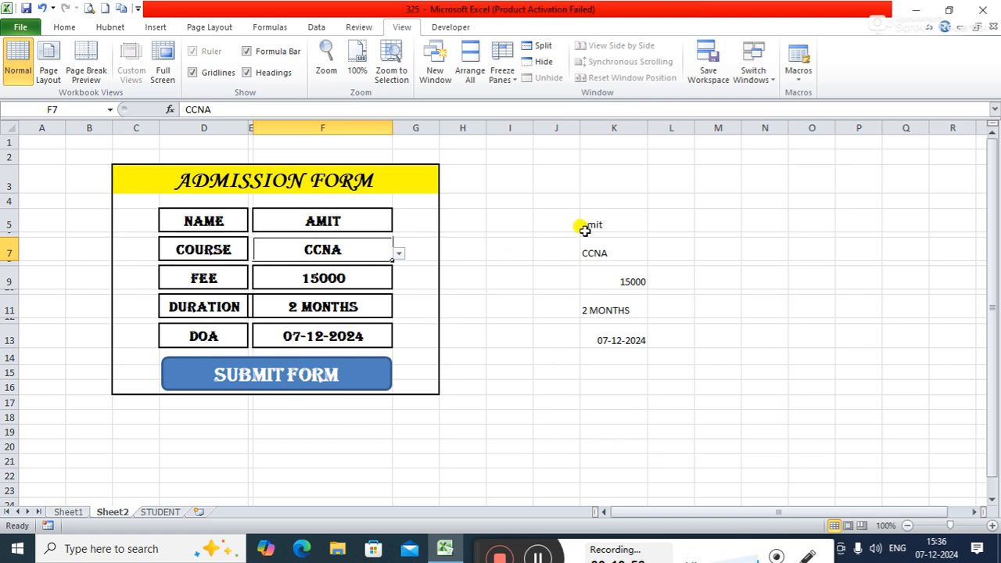
Step: Compare the linked cells K5:K11 with the columns of the STUDENT table, ending back on Sheet2
{"action": "left_click_drag", "start_coordinate": [608, 223], "coordinate": [608, 310]}
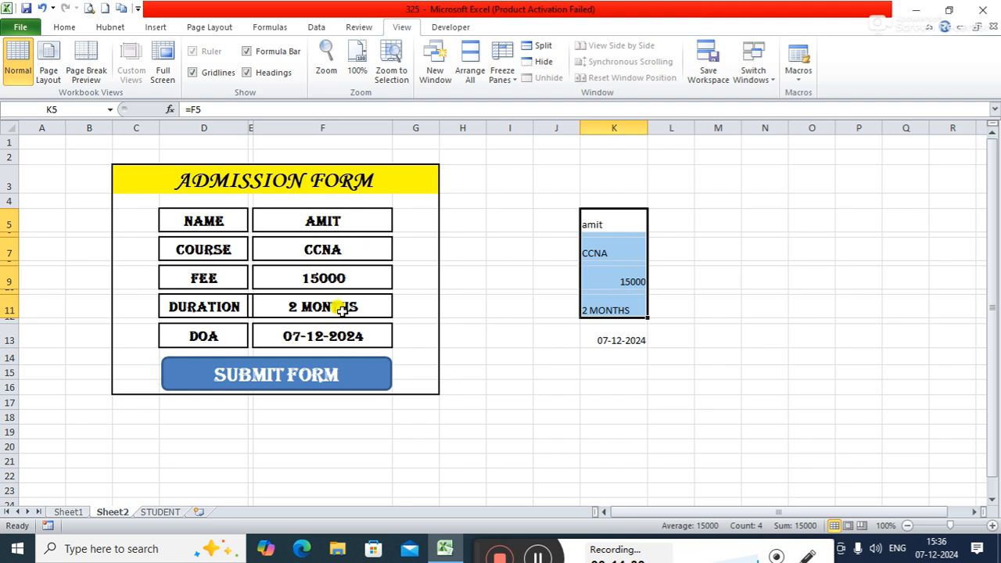
{"action": "left_click", "coordinate": [157, 502]}
{"action": "left_click", "coordinate": [156, 511]}
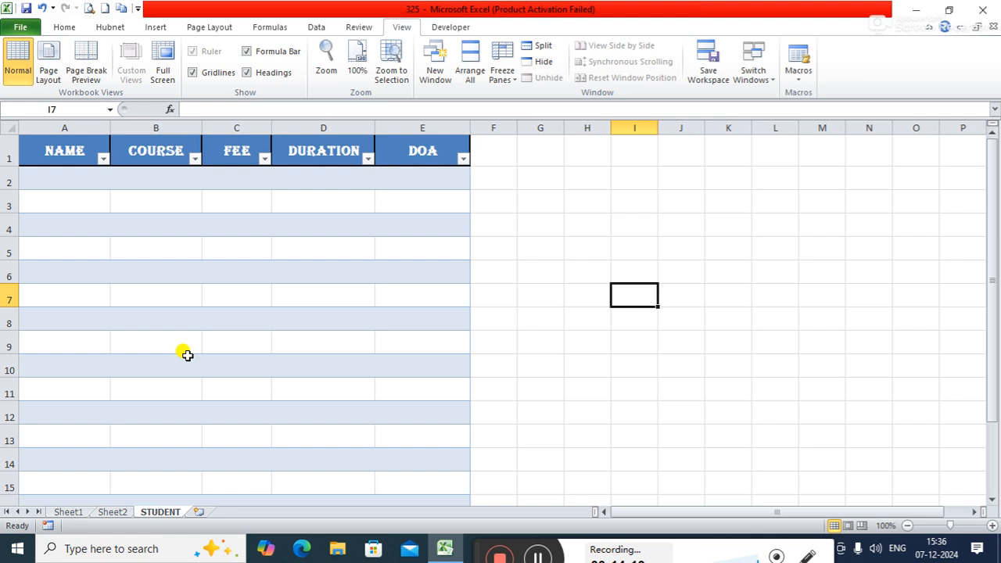
{"action": "left_click", "coordinate": [112, 511]}
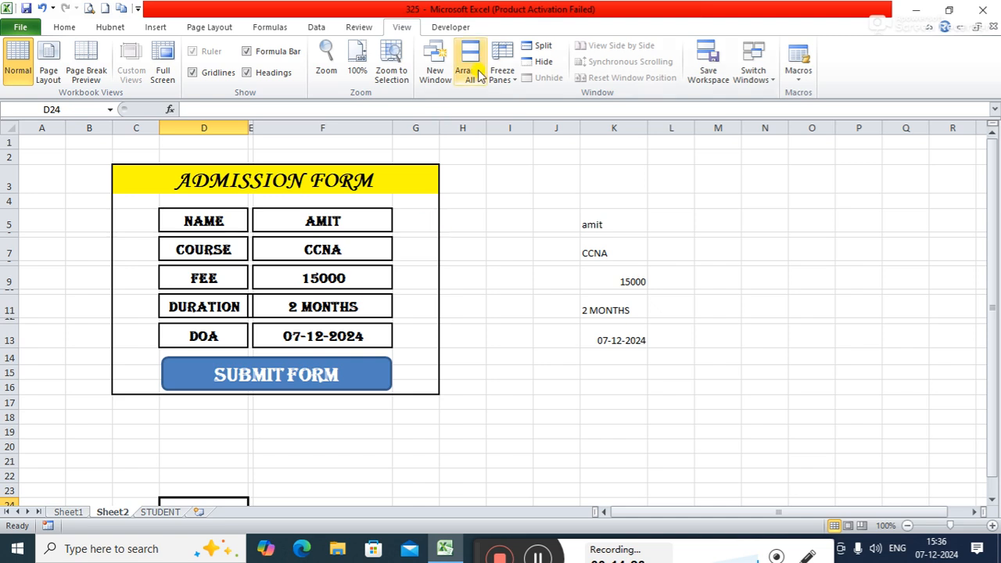
Step: Start recording a macro named Macro1, stored in This Workbook
{"action": "left_click", "coordinate": [451, 28]}
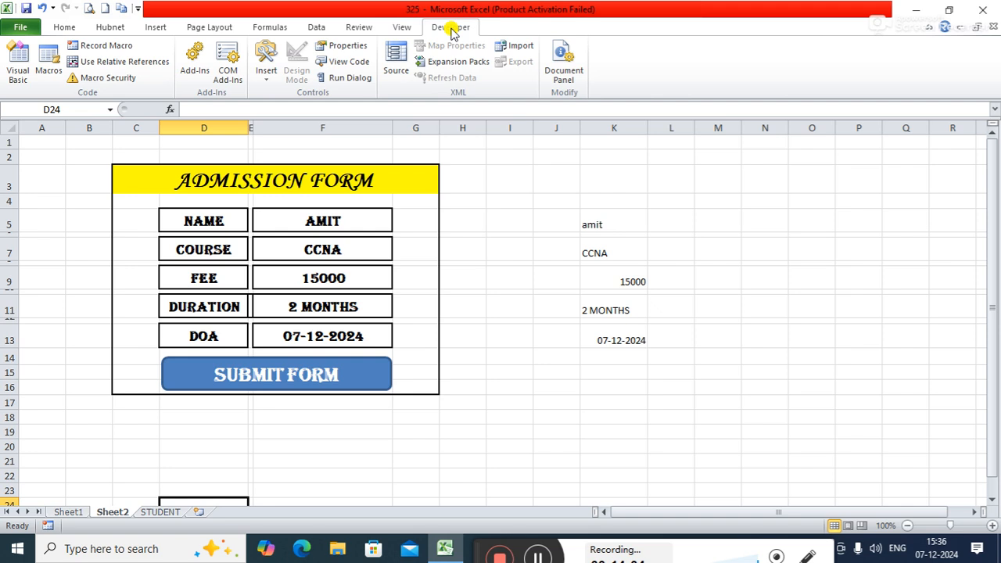
{"action": "left_click", "coordinate": [121, 47]}
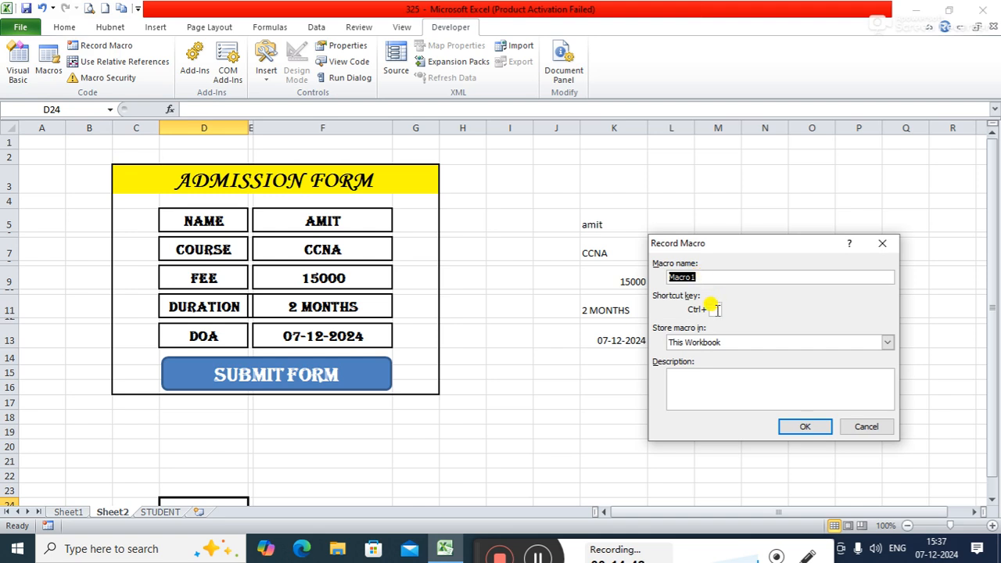
{"action": "left_click", "coordinate": [792, 428]}
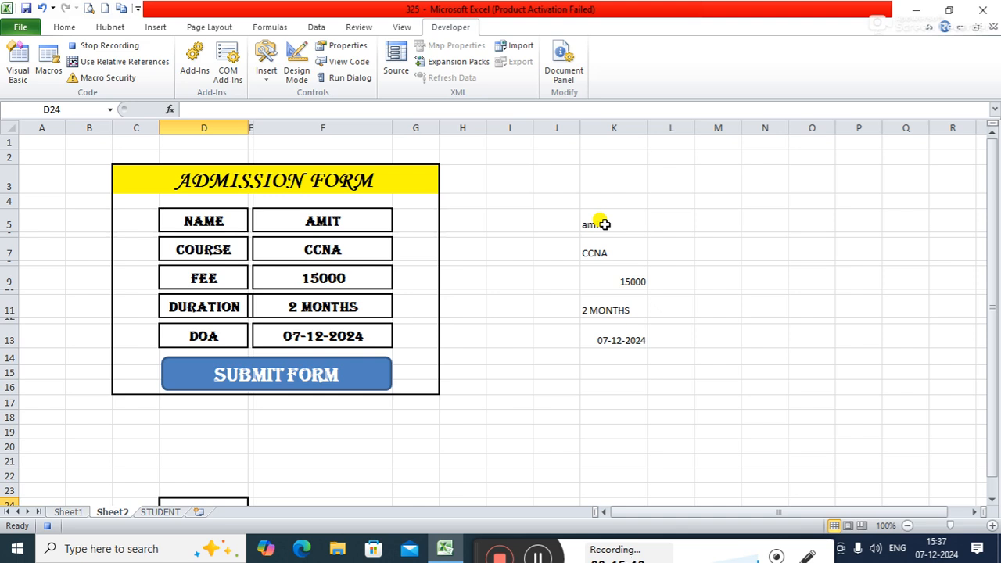
Step: Copy the linked form cells K5, K7, K9, K11 and K13 together as one multi-cell selection
{"action": "left_click", "coordinate": [605, 224]}
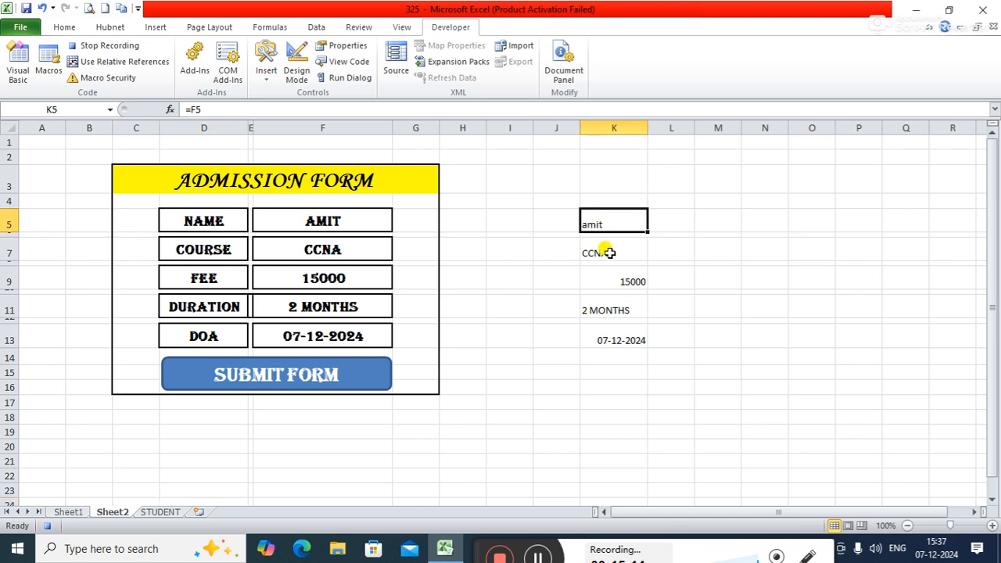
{"action": "left_click", "coordinate": [602, 253], "text": "ctrl"}
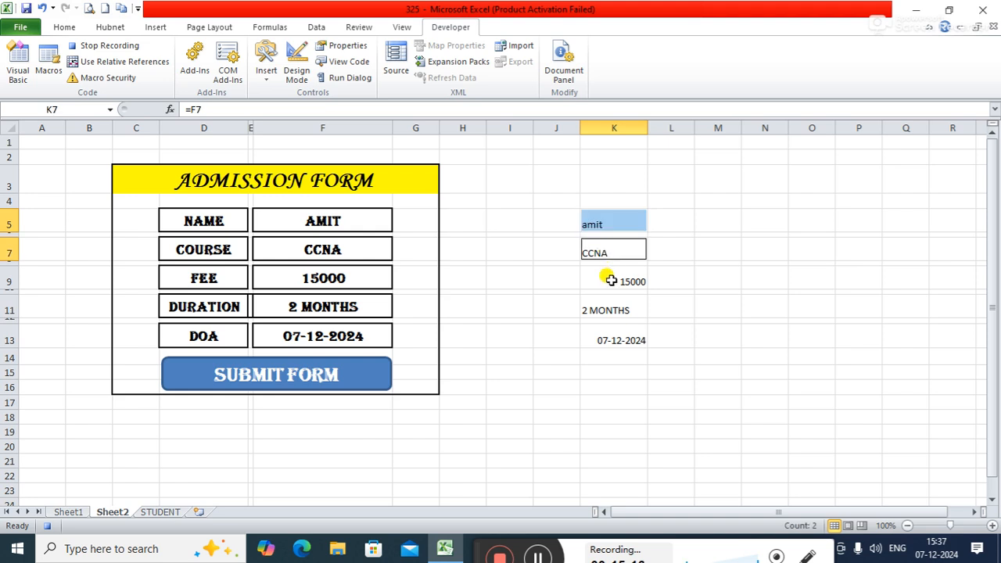
{"action": "left_click", "coordinate": [610, 279], "text": "ctrl"}
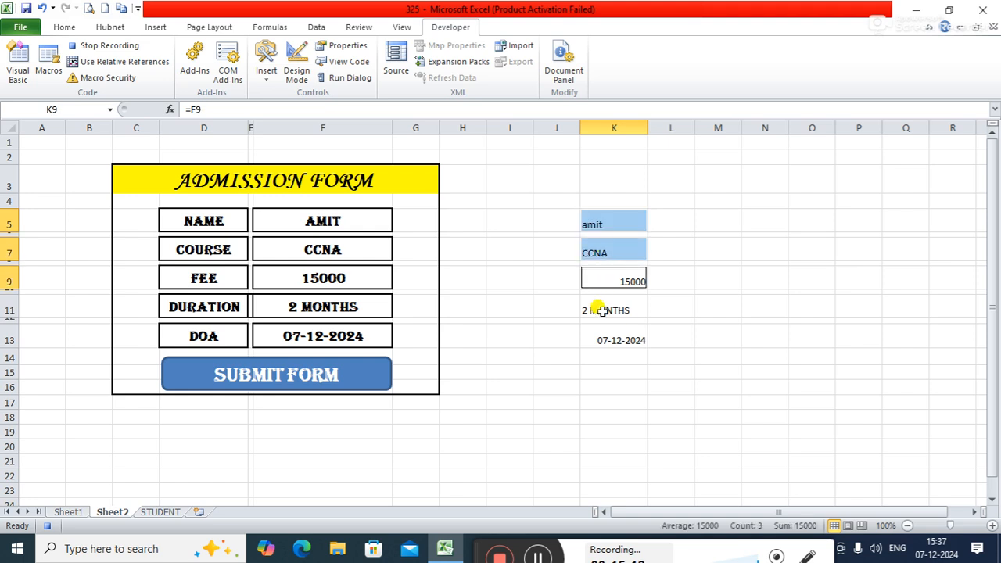
{"action": "left_click", "coordinate": [601, 310], "text": "ctrl"}
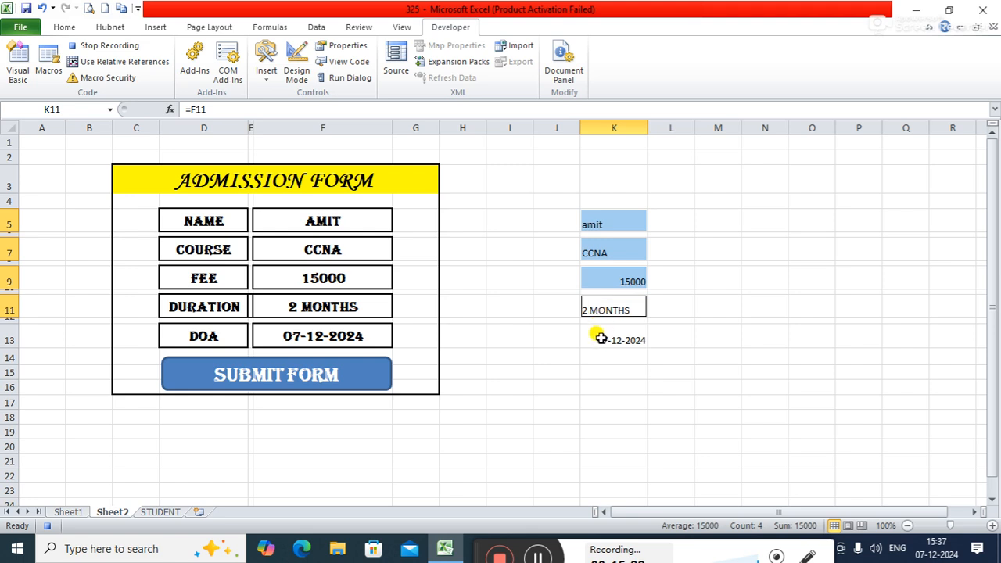
{"action": "left_click", "coordinate": [600, 338], "text": "ctrl"}
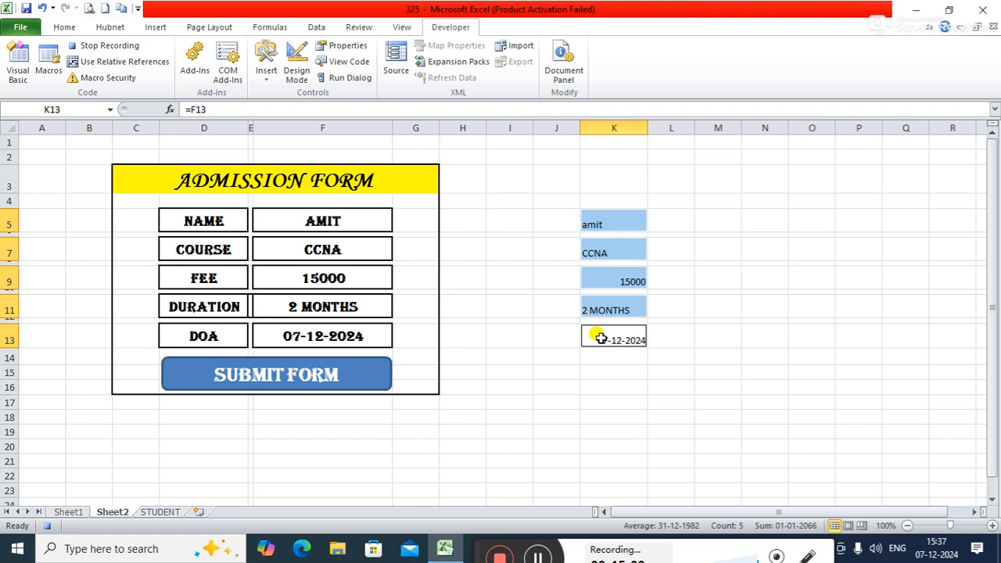
{"action": "key", "text": "ctrl+c"}
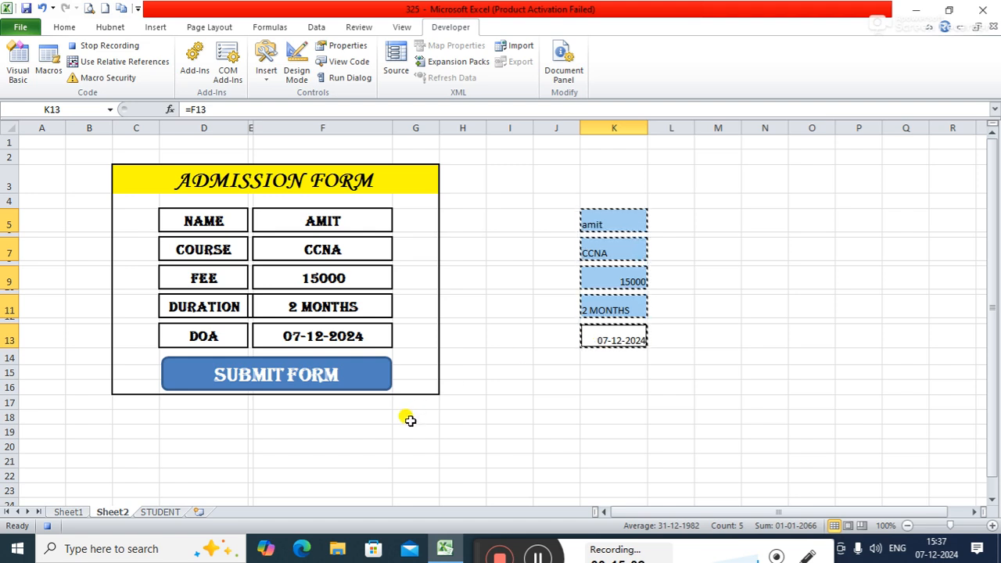
Step: Paste the copied cells at I18 on Sheet2 as values only, replacing an initial transposed paste
{"action": "left_click", "coordinate": [501, 418]}
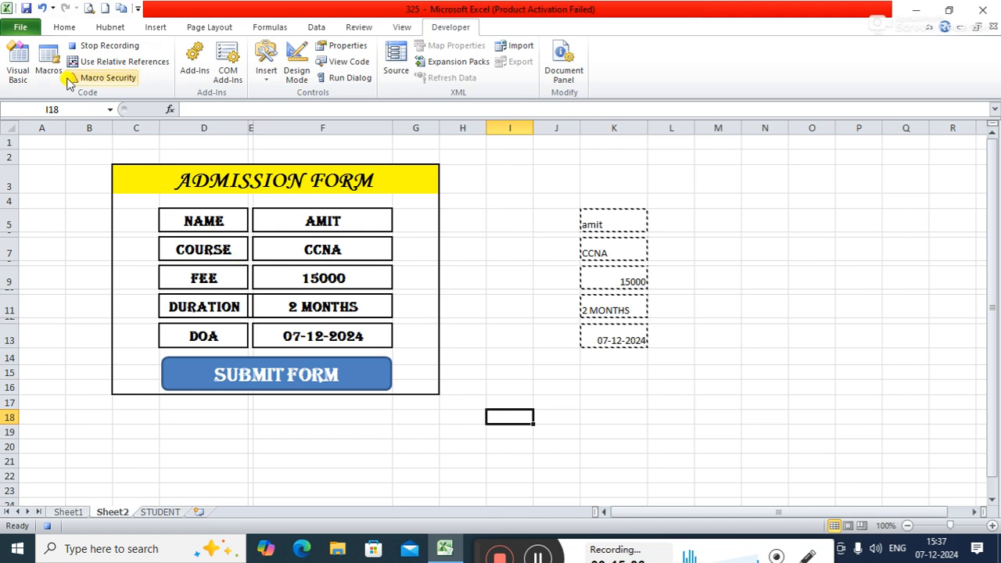
{"action": "left_click", "coordinate": [61, 27]}
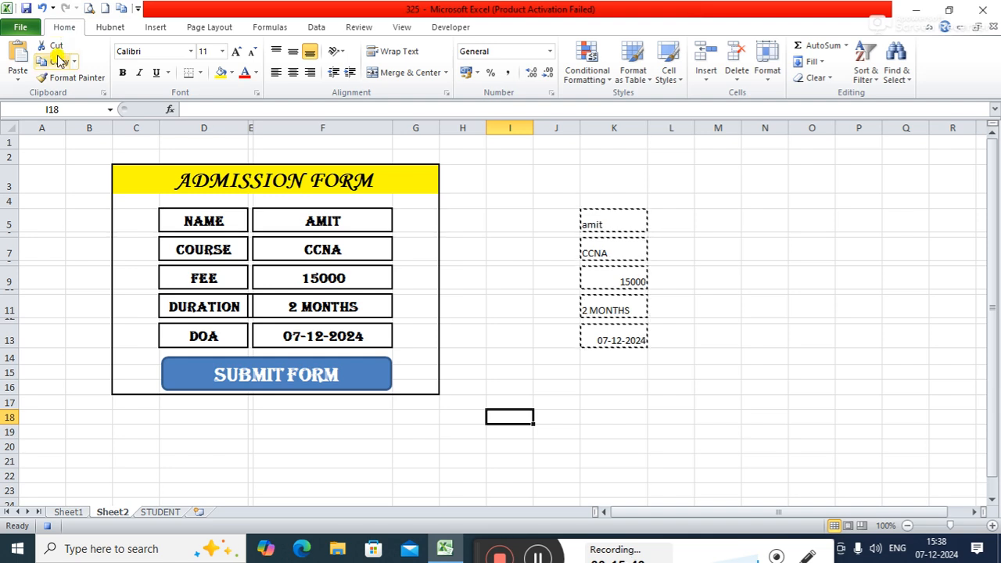
{"action": "left_click", "coordinate": [18, 72]}
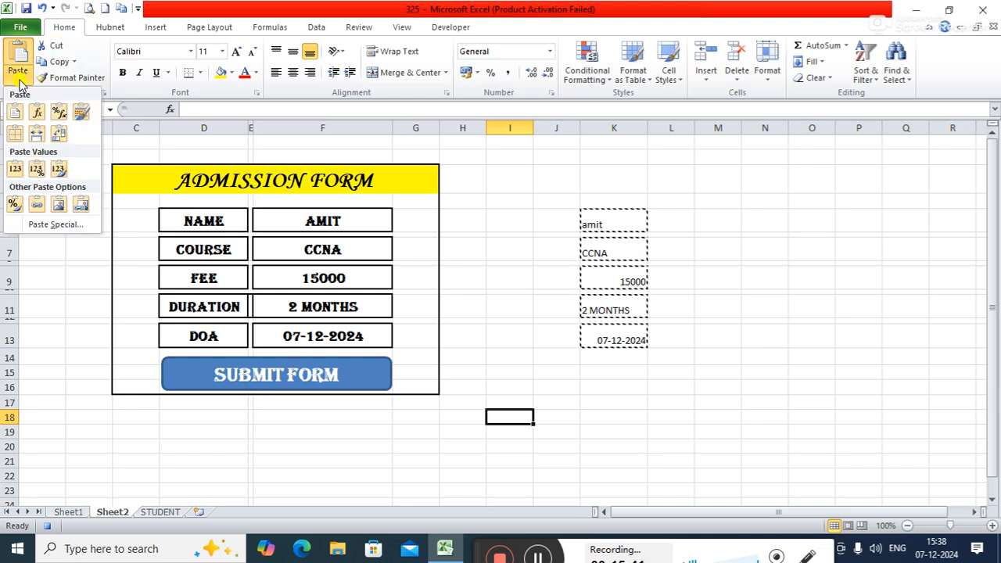
{"action": "left_click", "coordinate": [61, 137]}
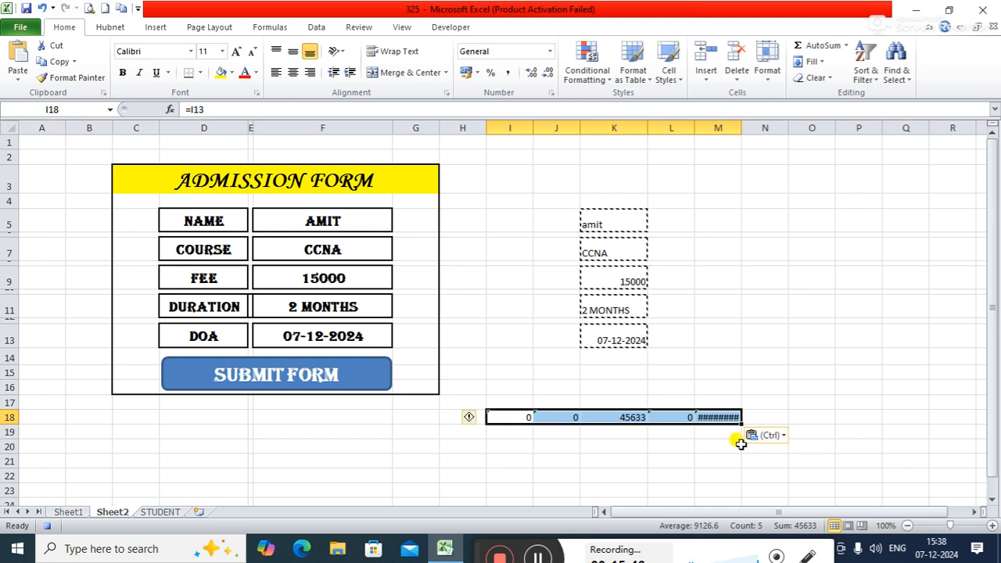
{"action": "left_click", "coordinate": [785, 443]}
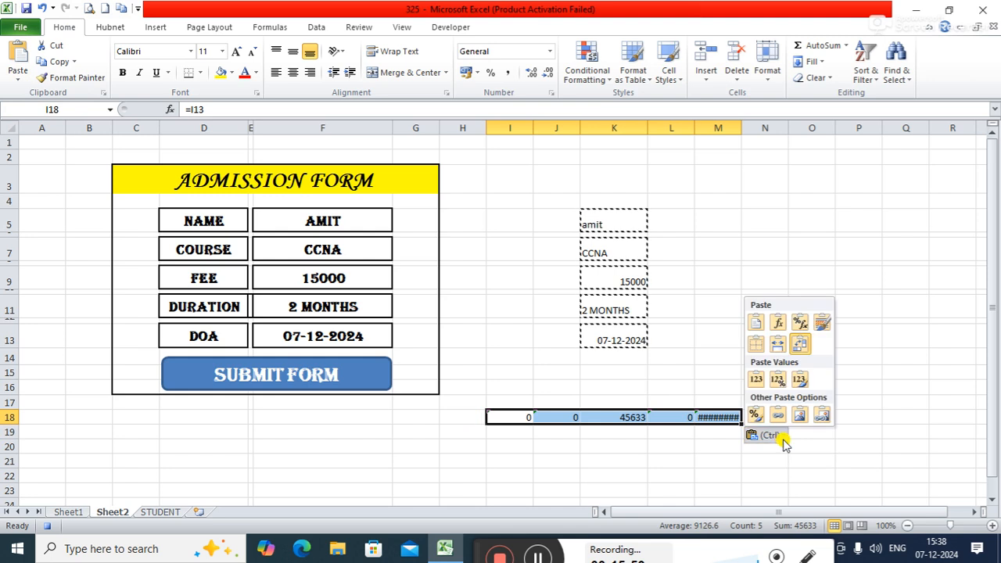
{"action": "left_click", "coordinate": [756, 381]}
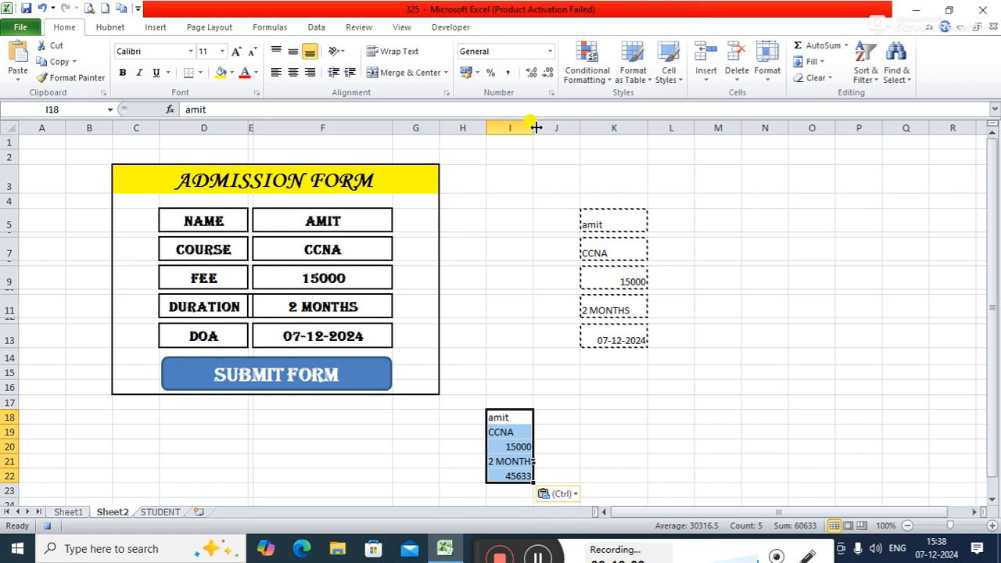
Step: Try the Transpose paste option on the block at I18 again and return it to values only
{"action": "left_click", "coordinate": [575, 494]}
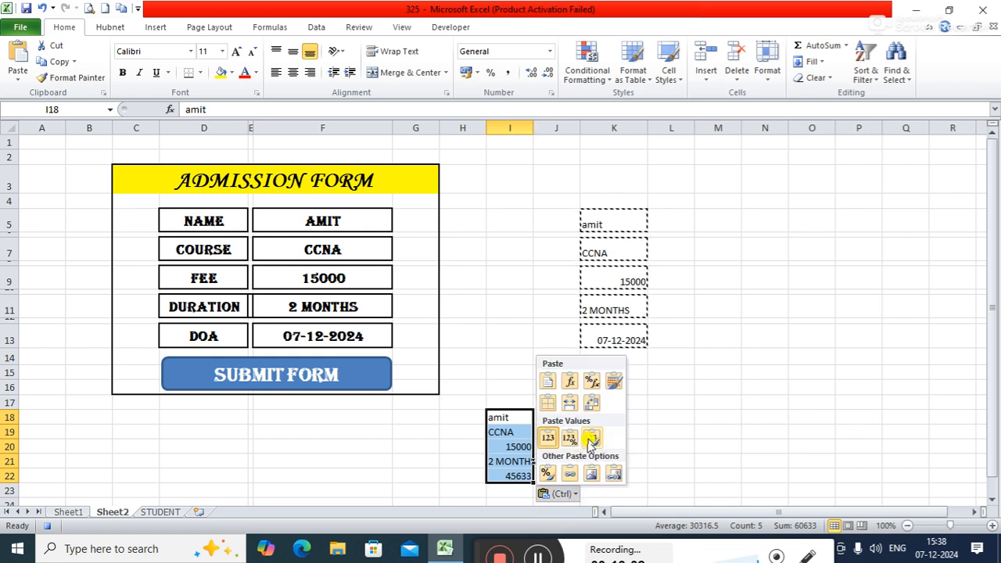
{"action": "left_click", "coordinate": [592, 405]}
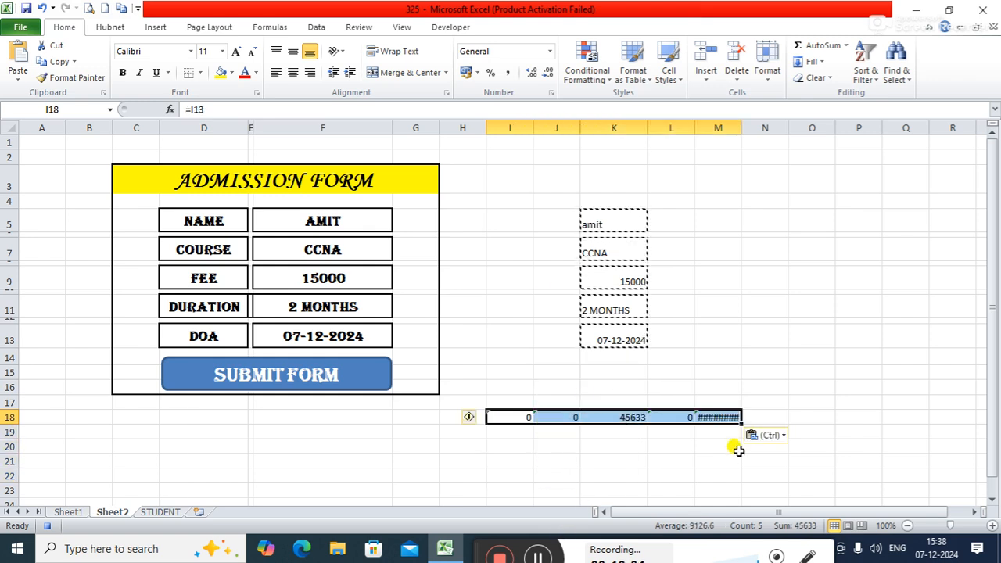
{"action": "left_click", "coordinate": [777, 441]}
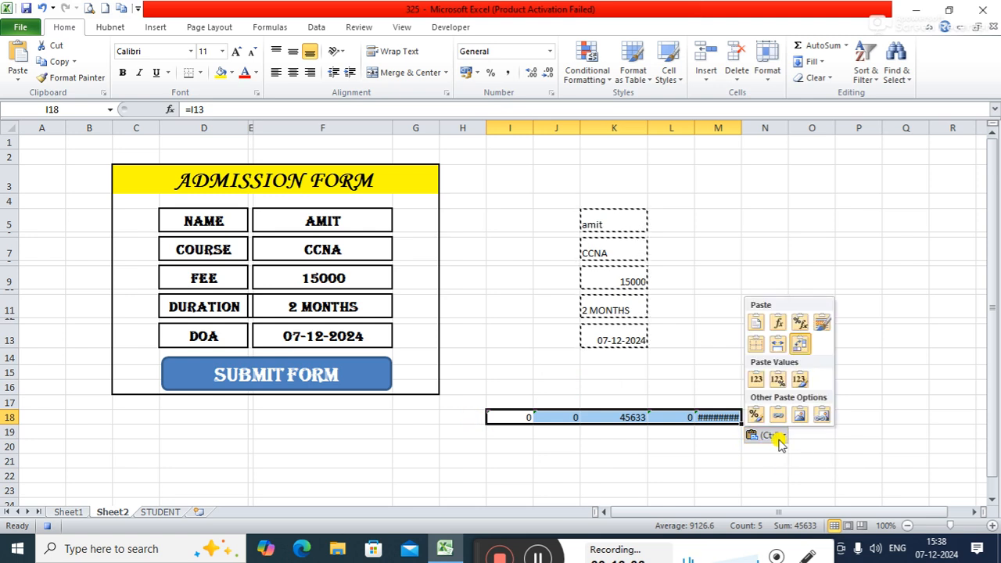
{"action": "left_click", "coordinate": [756, 380]}
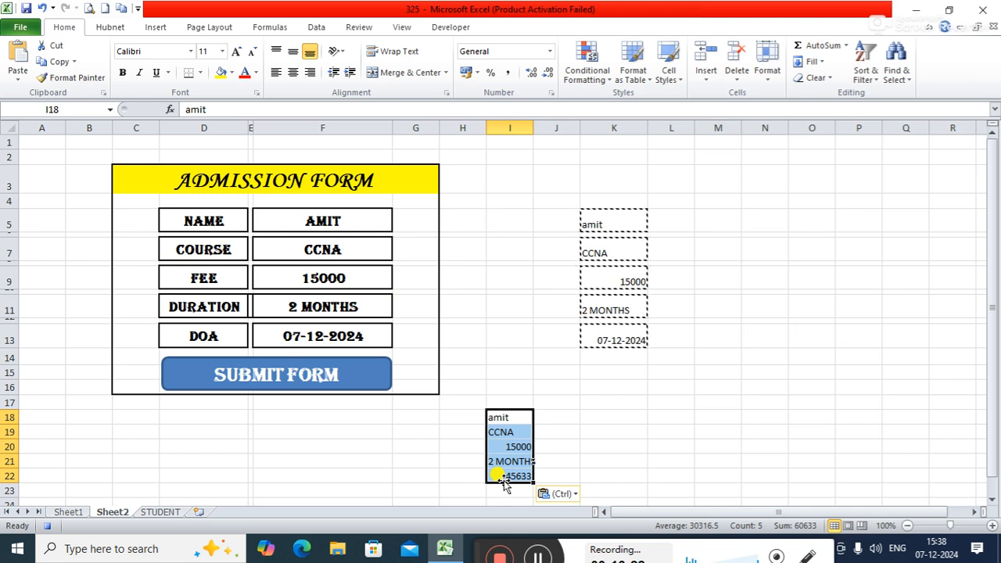
Step: Copy the values in I18:I22 and paste them transposed into the first empty row of the STUDENT table, starting at A2
{"action": "key", "text": "ctrl+c"}
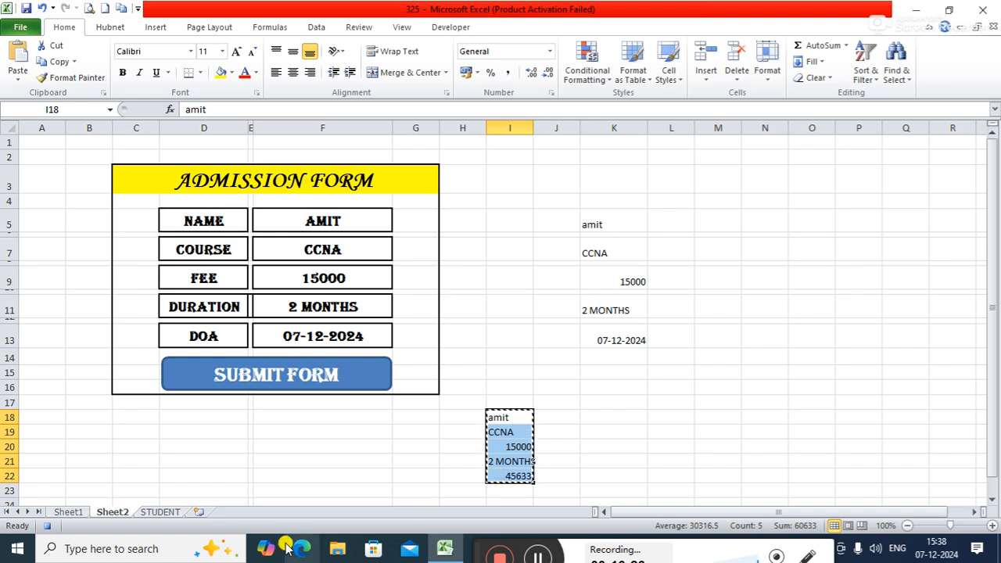
{"action": "left_click", "coordinate": [161, 512]}
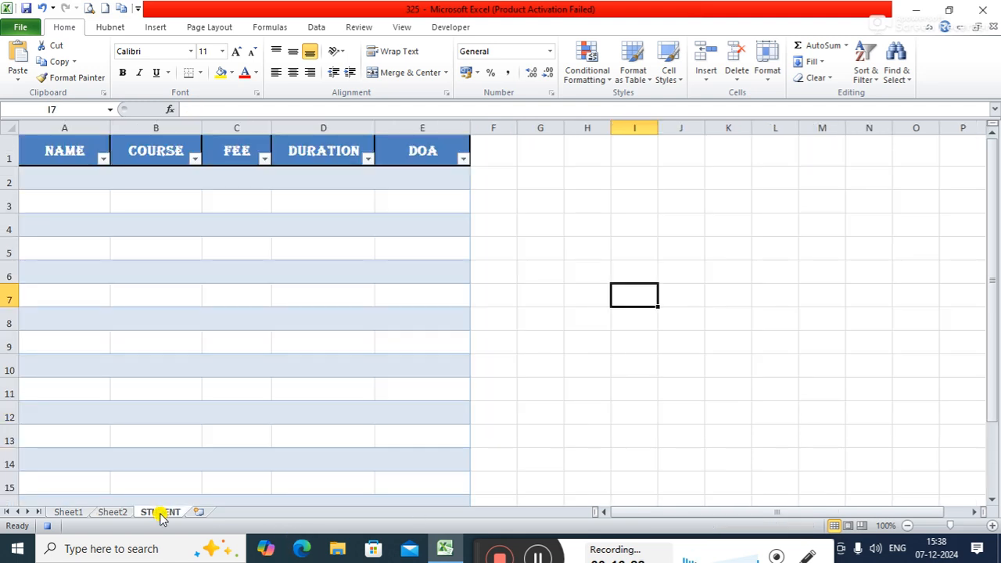
{"action": "left_click", "coordinate": [68, 149]}
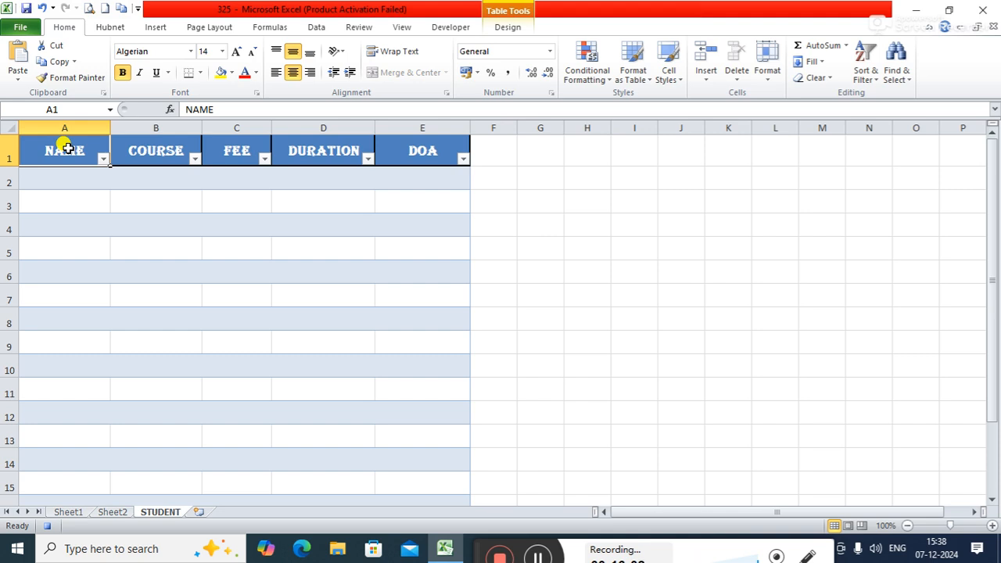
{"action": "key", "text": "ctrl+Down"}
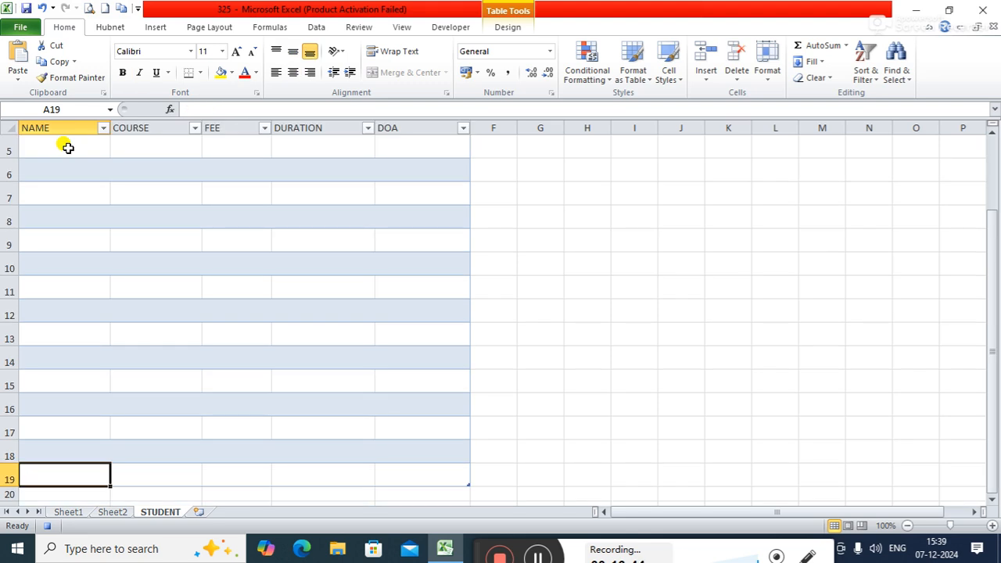
{"action": "key", "text": "ctrl+Up"}
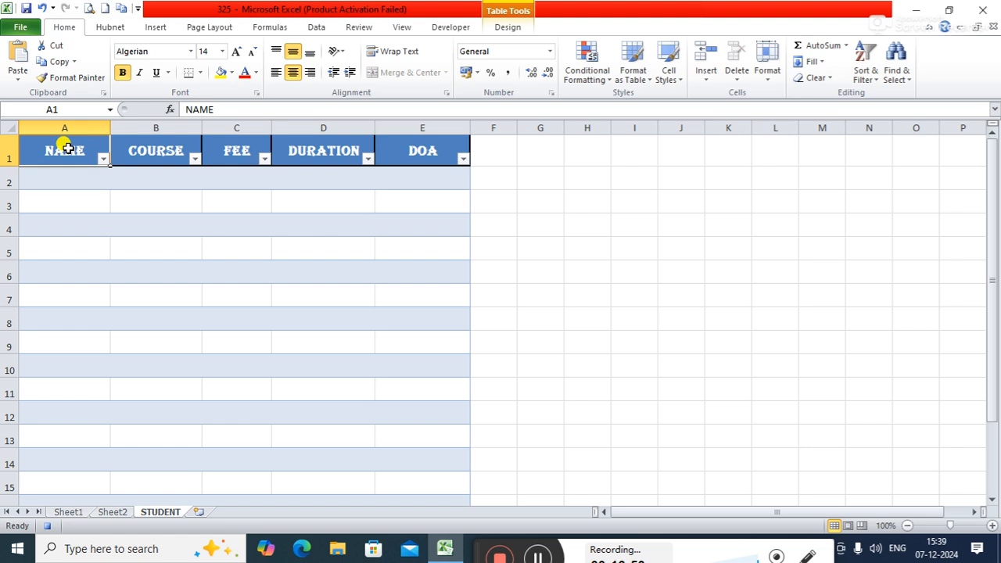
{"action": "key", "text": "Return"}
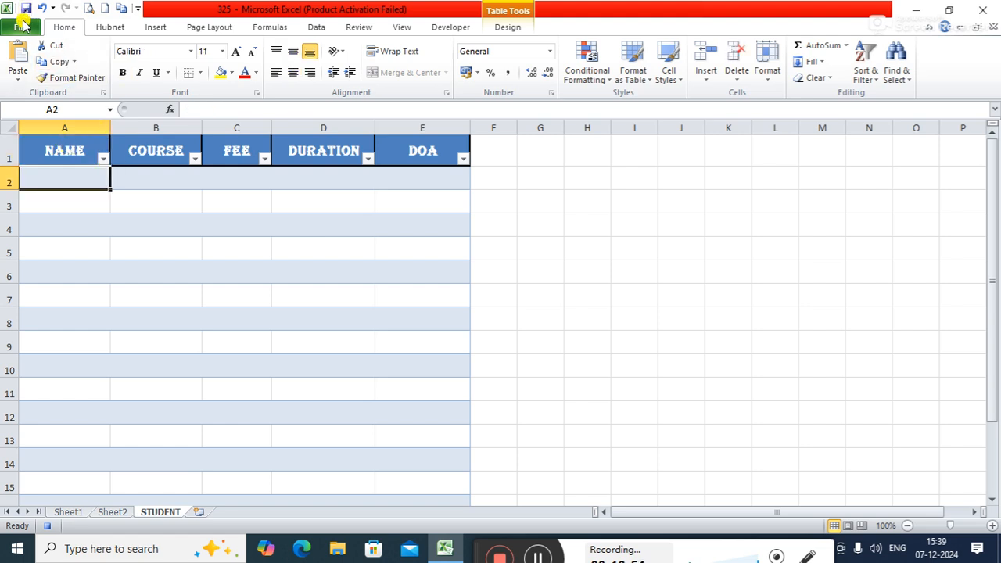
{"action": "left_click", "coordinate": [18, 79]}
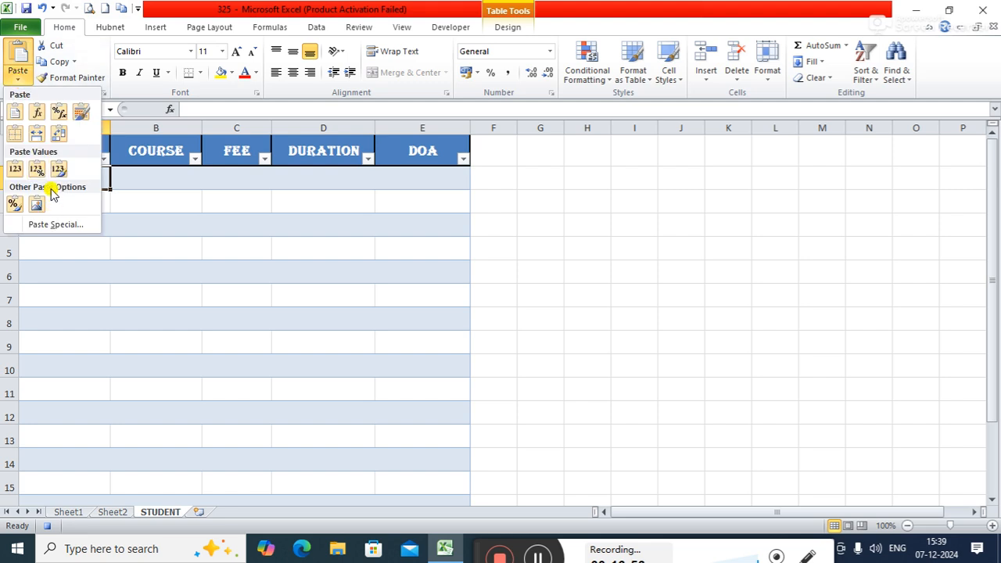
{"action": "left_click", "coordinate": [58, 138]}
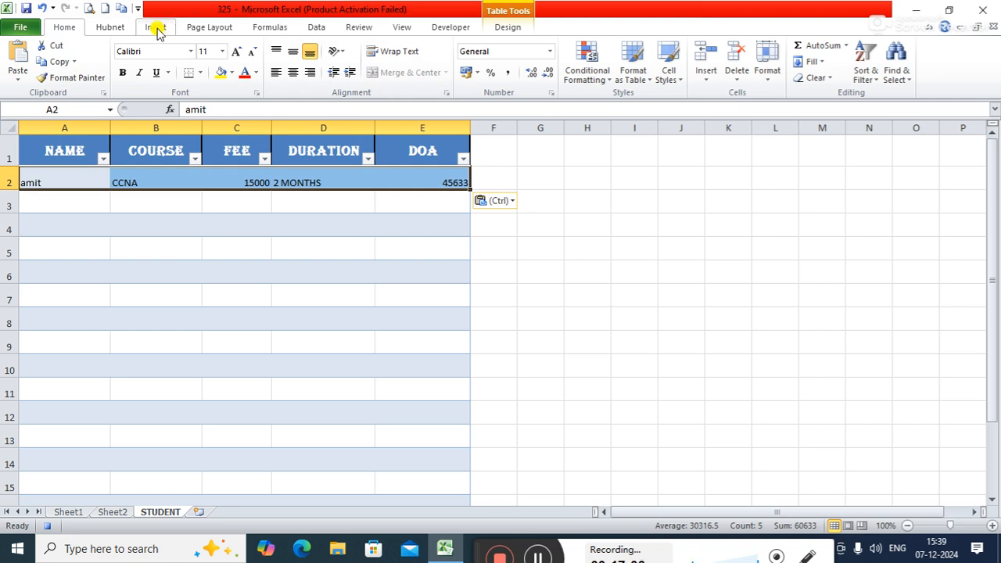
Step: Clear the form's NAME and COURSE entries in F5 and F7 on Sheet2 and stop recording the macro
{"action": "left_click", "coordinate": [112, 512]}
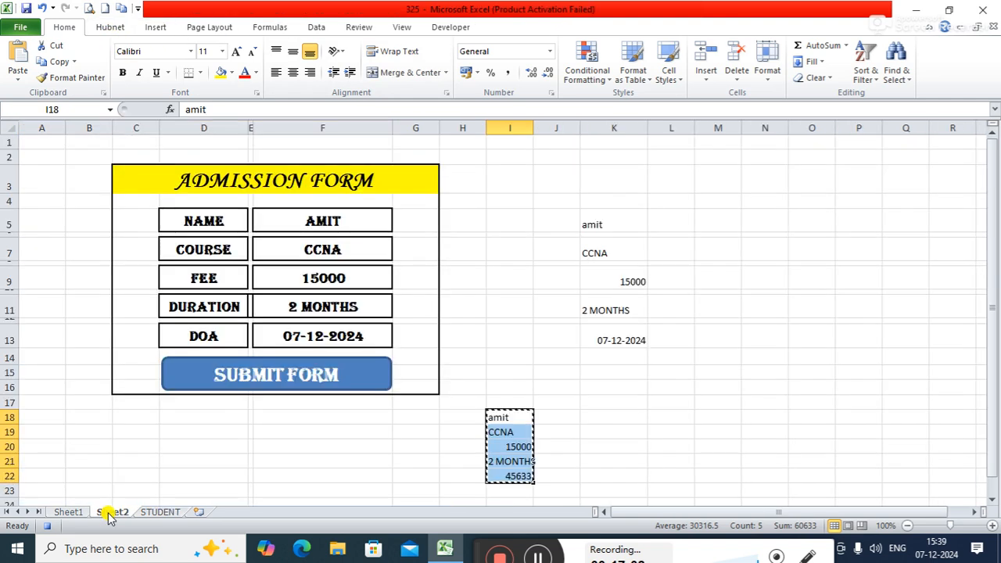
{"action": "left_click", "coordinate": [326, 224]}
{"action": "key", "text": "Delete"}
{"action": "left_click", "coordinate": [329, 250]}
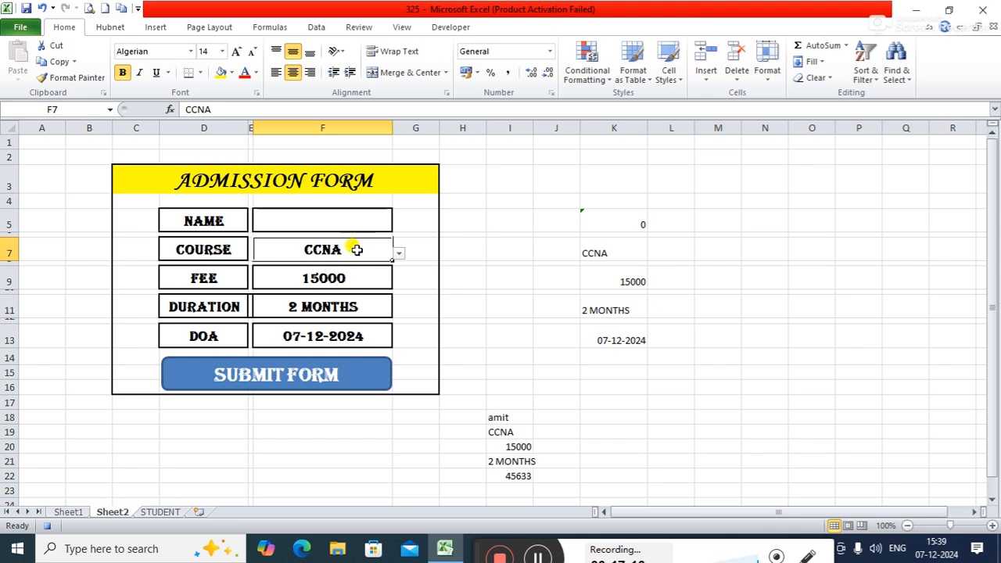
{"action": "left_click", "coordinate": [337, 307]}
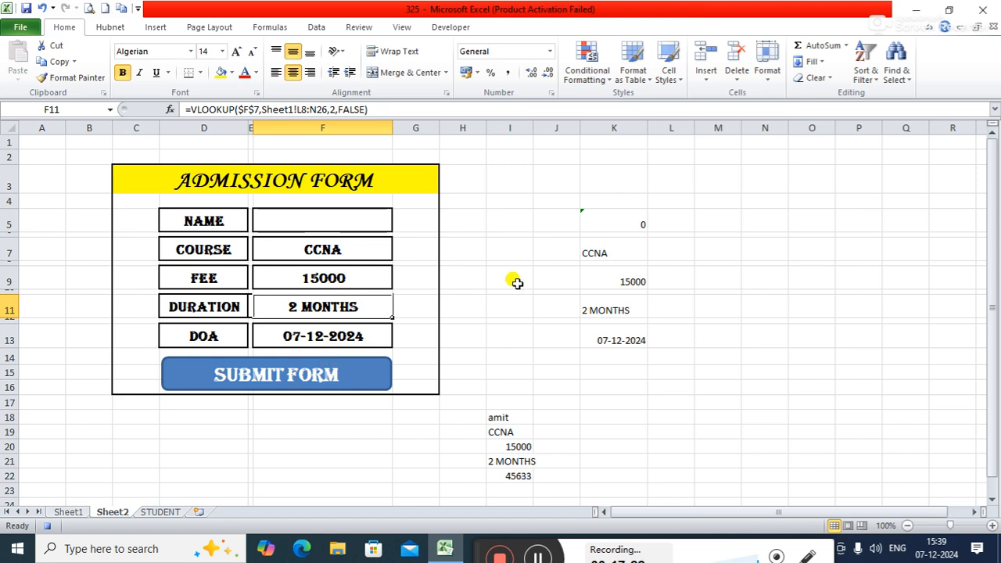
{"action": "left_click", "coordinate": [334, 252]}
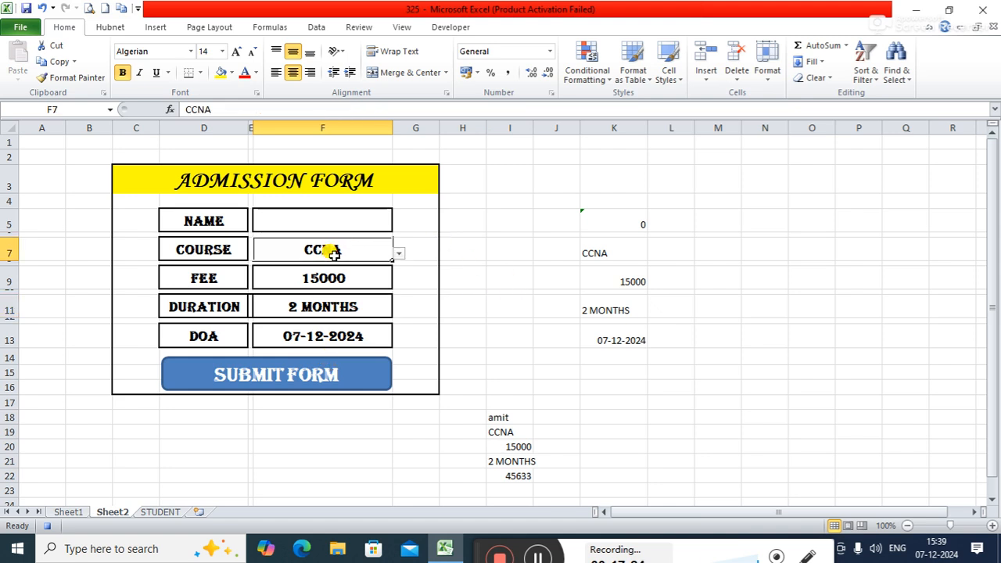
{"action": "key", "text": "Delete"}
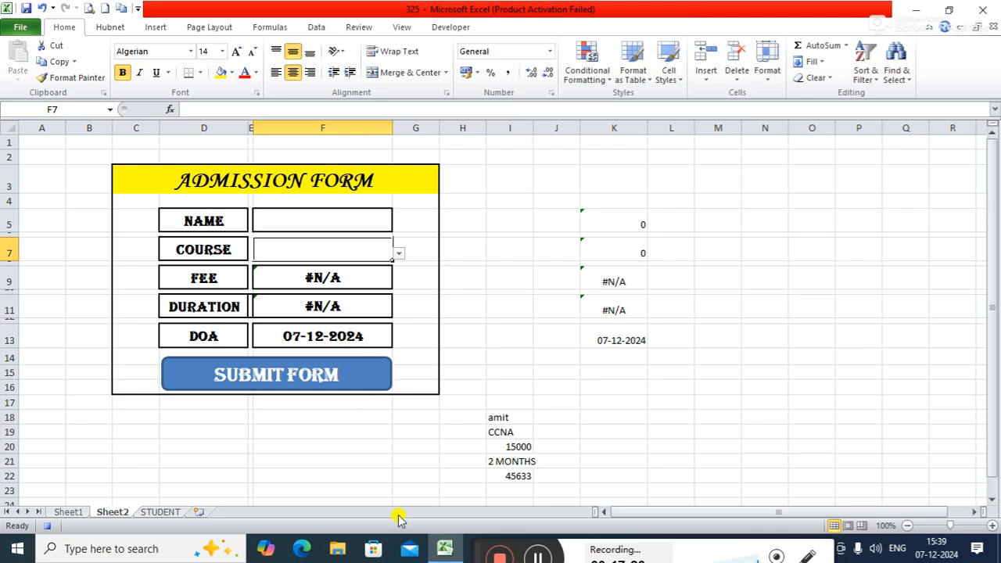
{"action": "left_click", "coordinate": [452, 28]}
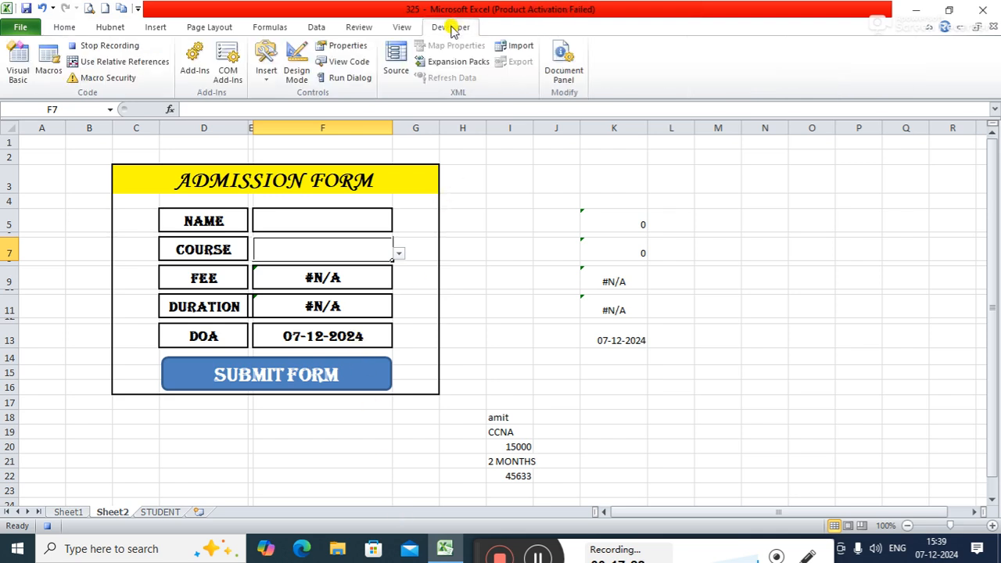
{"action": "left_click", "coordinate": [119, 48]}
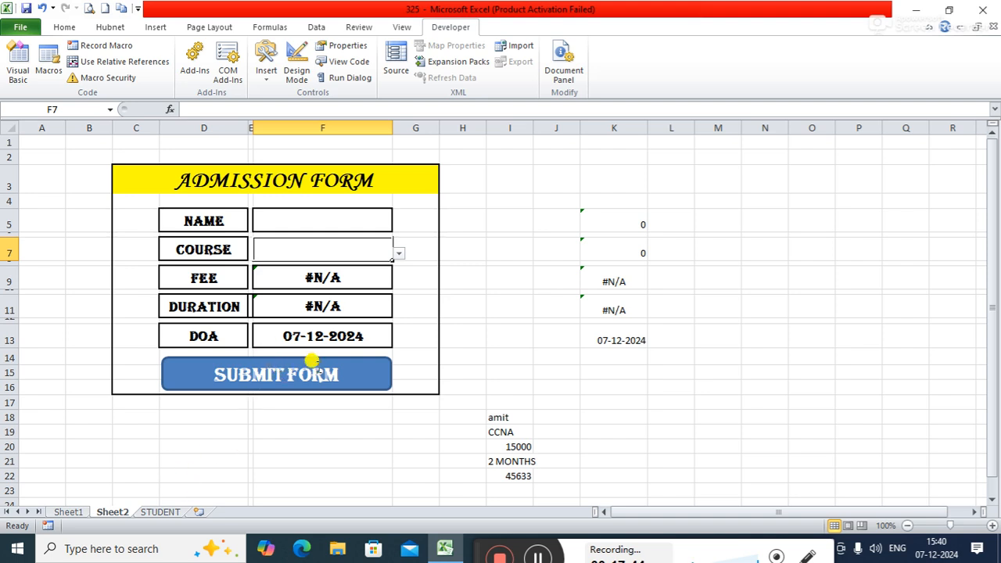
Step: Assign Macro1 to the SUBMIT FORM shape on Sheet2 and deselect the shape
{"action": "left_click", "coordinate": [352, 374], "text": "ctrl"}
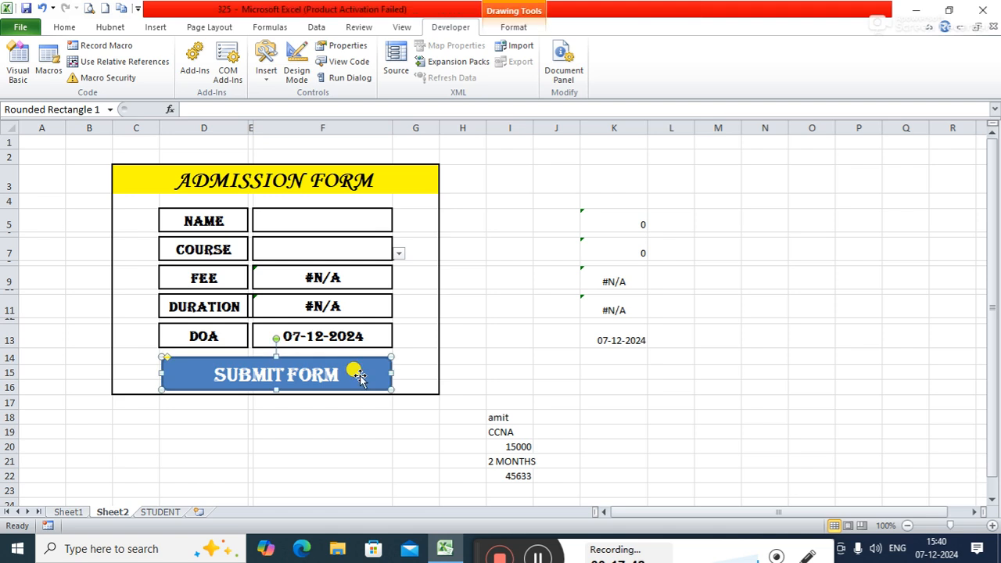
{"action": "right_click", "coordinate": [360, 377]}
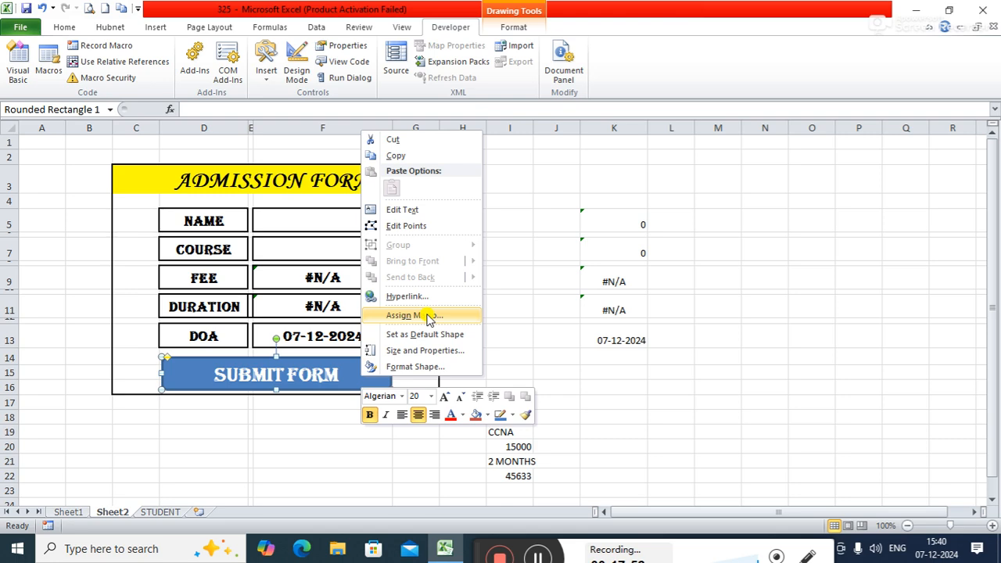
{"action": "left_click", "coordinate": [428, 316]}
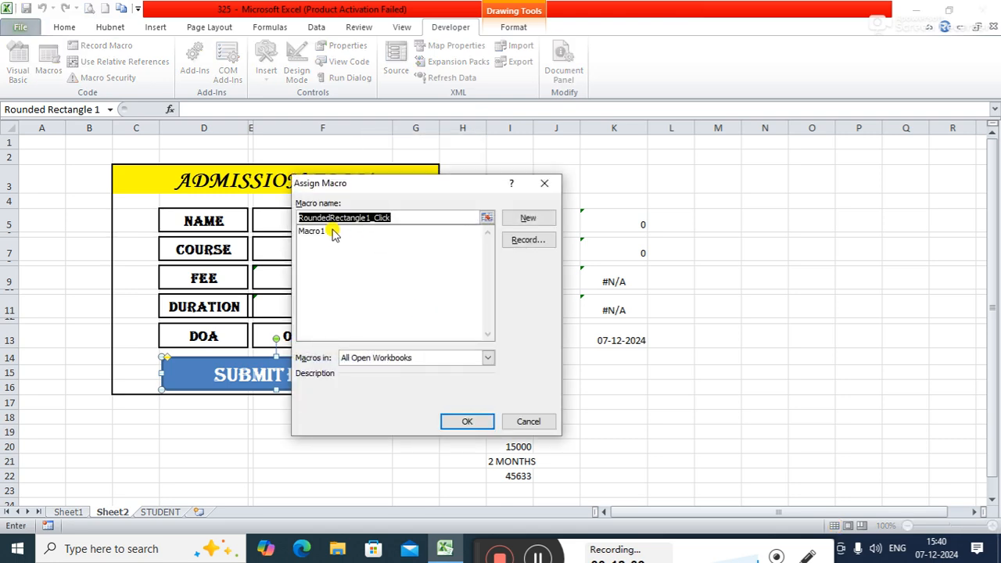
{"action": "left_click", "coordinate": [317, 232]}
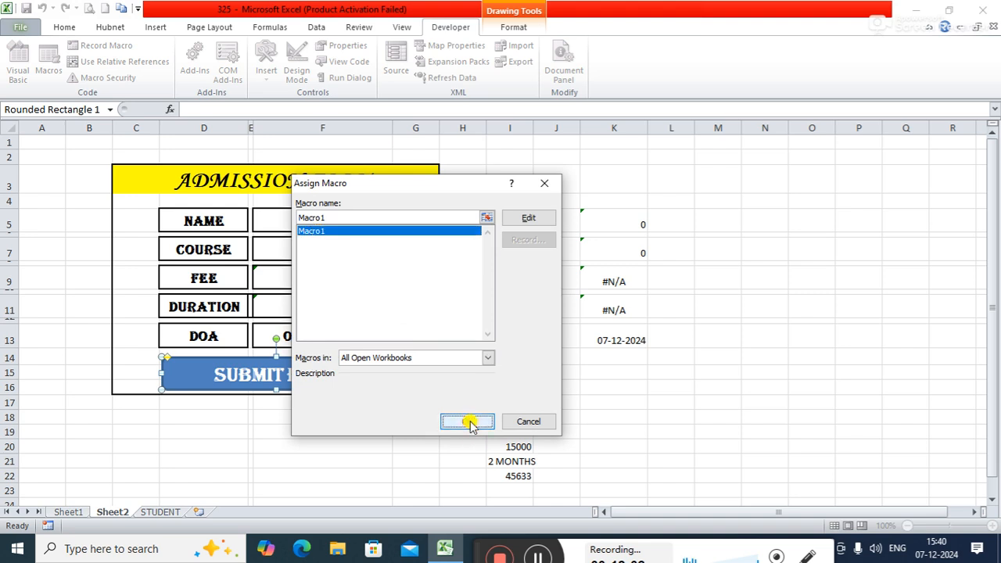
{"action": "left_click", "coordinate": [467, 421]}
{"action": "left_click", "coordinate": [565, 328]}
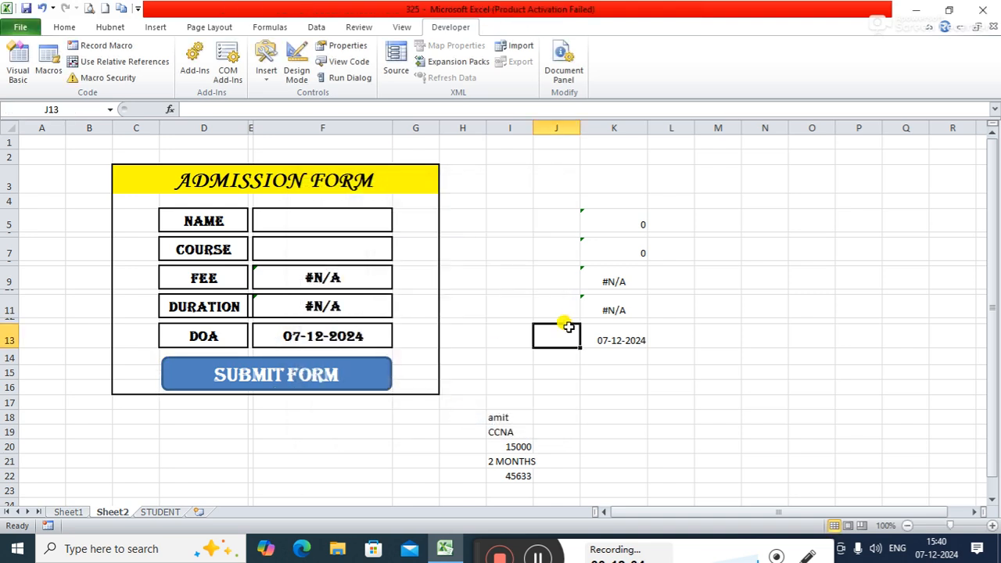
Step: Fill in the admission form with a student's name in F5 and the CARD LEVEL course in F7
{"action": "left_click", "coordinate": [335, 220]}
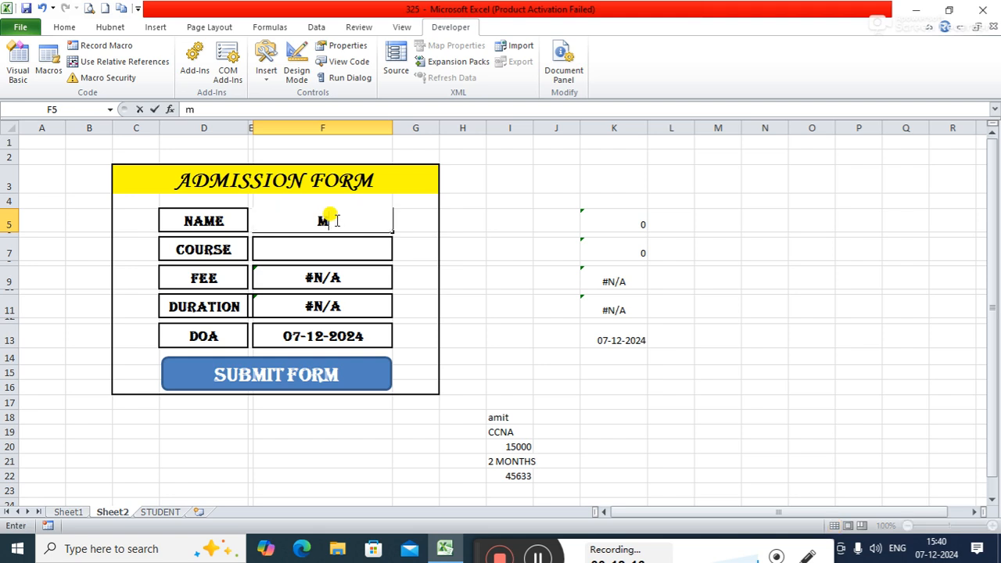
{"action": "type", "text": "mohan"}
{"action": "key", "text": "Return"}
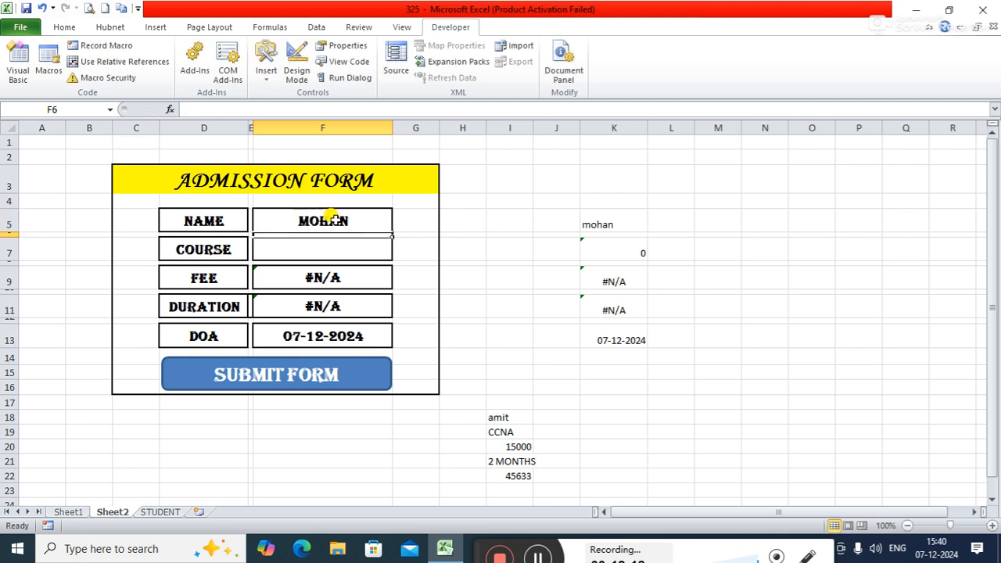
{"action": "left_click", "coordinate": [352, 248]}
{"action": "left_click", "coordinate": [398, 256]}
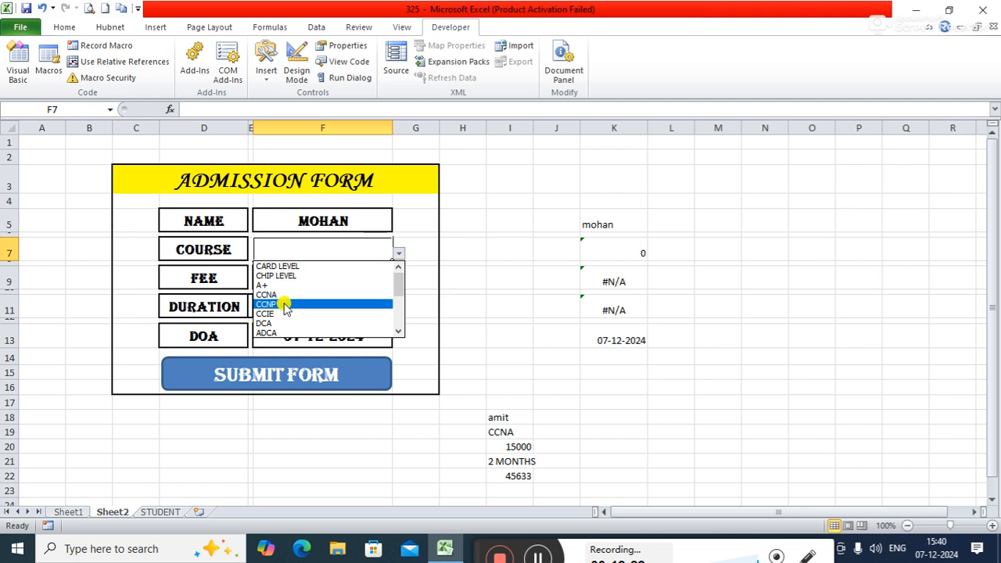
{"action": "left_click", "coordinate": [285, 265]}
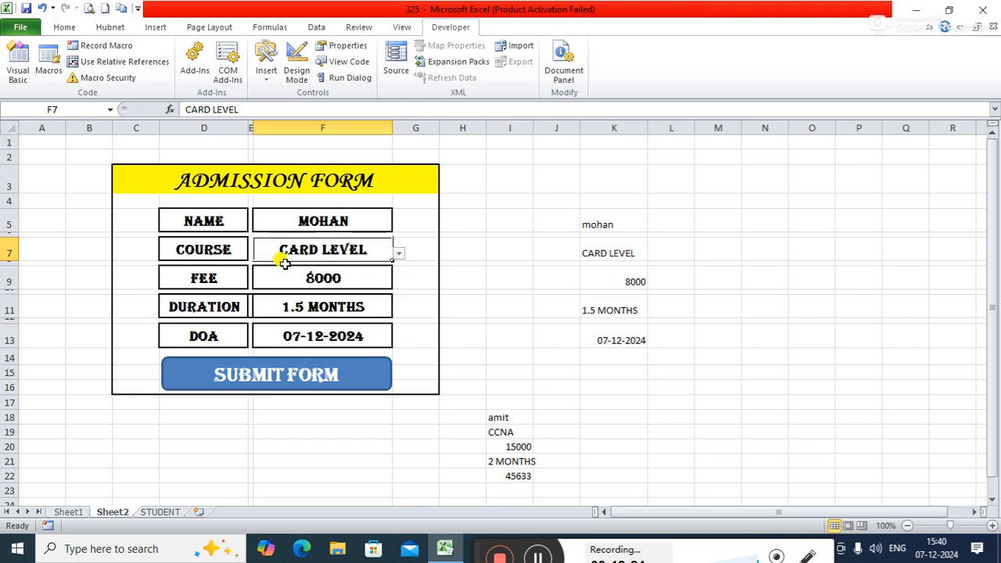
Step: Submit the CARD LEVEL entry and check its row in the STUDENT table, returning to Sheet2
{"action": "left_click", "coordinate": [331, 380]}
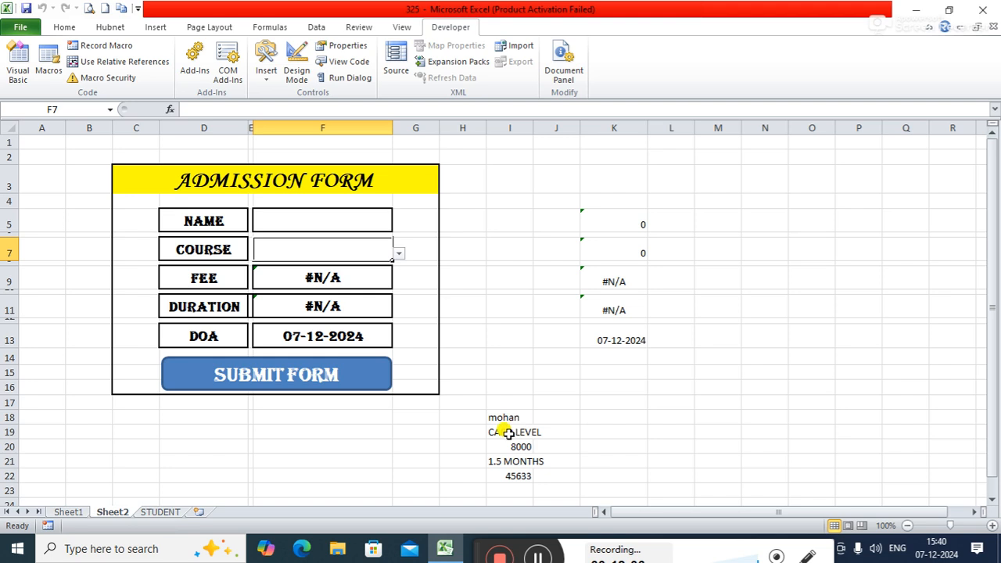
{"action": "left_click", "coordinate": [161, 512]}
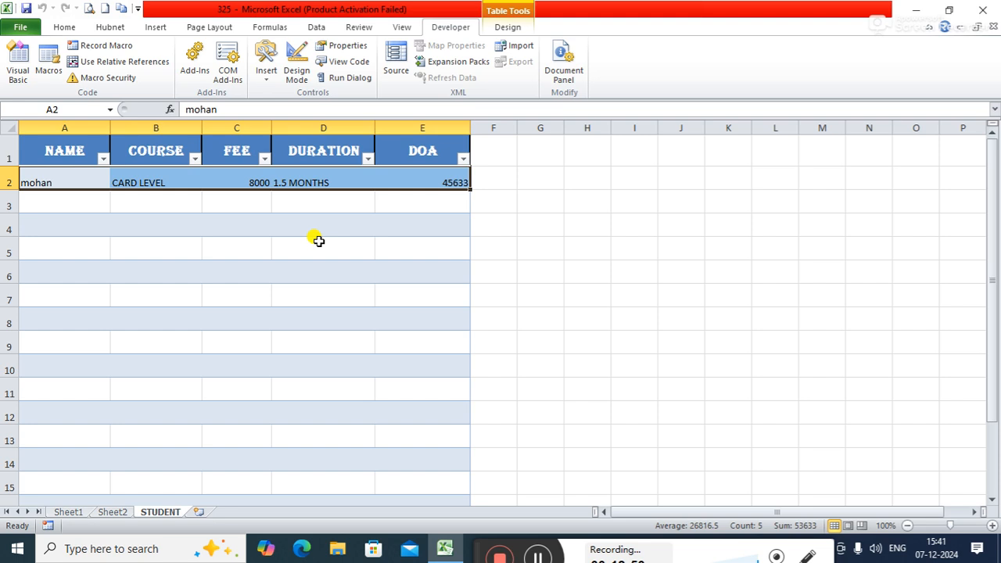
{"action": "left_click", "coordinate": [114, 512]}
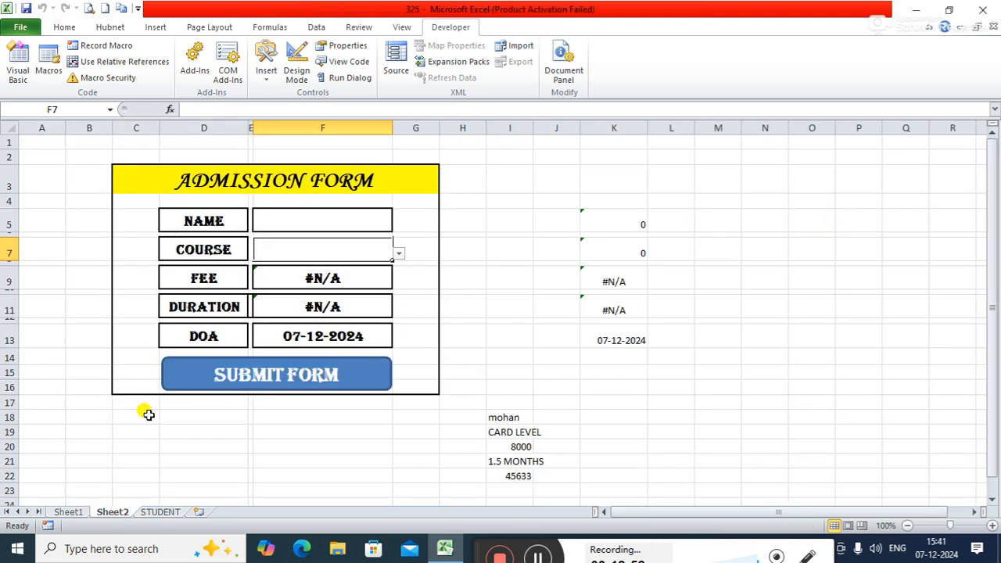
Step: Fill in the form with a second student's name in F5 and the CCNP course in F7
{"action": "left_click", "coordinate": [316, 224]}
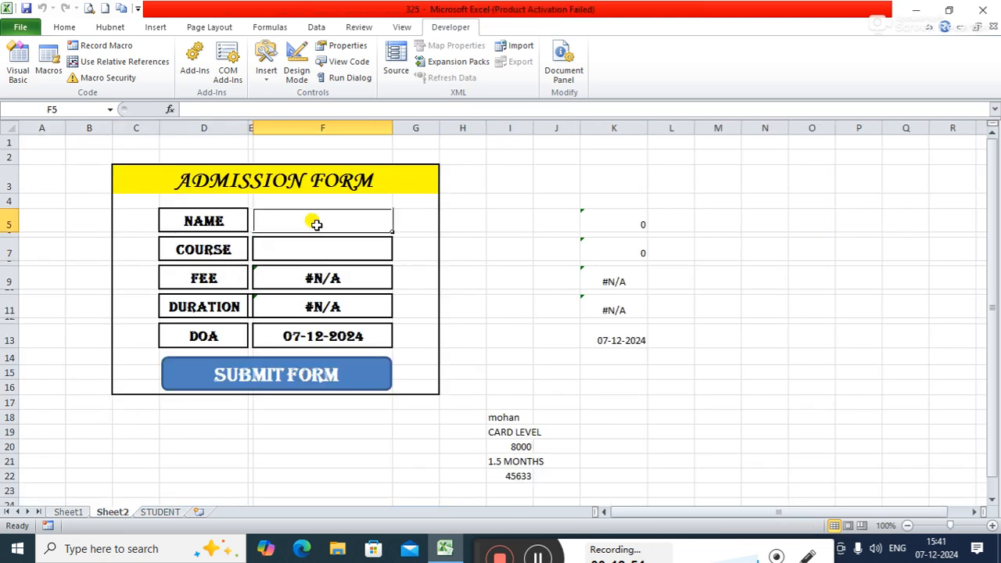
{"action": "type", "text": "mohit"}
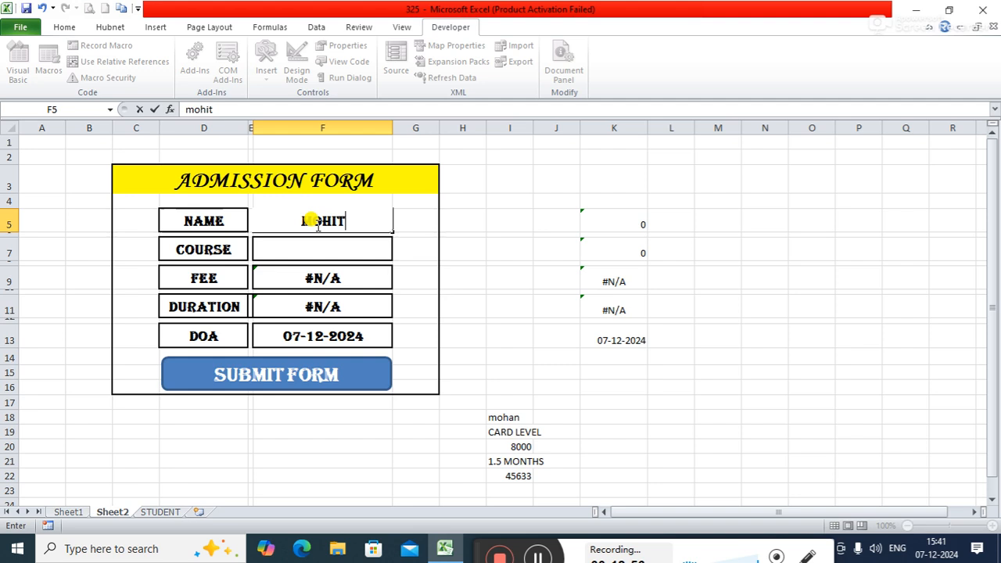
{"action": "key", "text": "Tab"}
{"action": "left_click", "coordinate": [308, 248]}
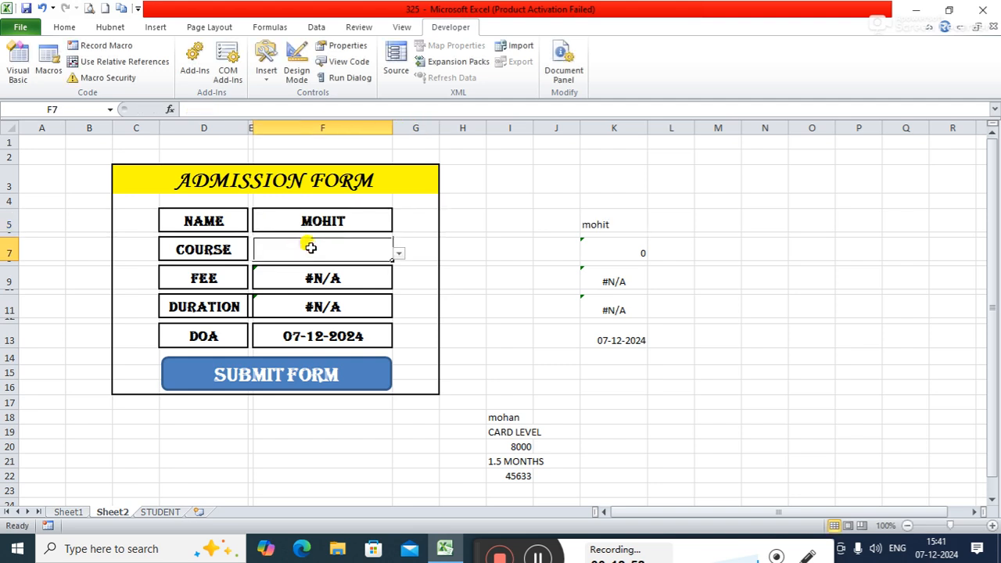
{"action": "left_click", "coordinate": [398, 254]}
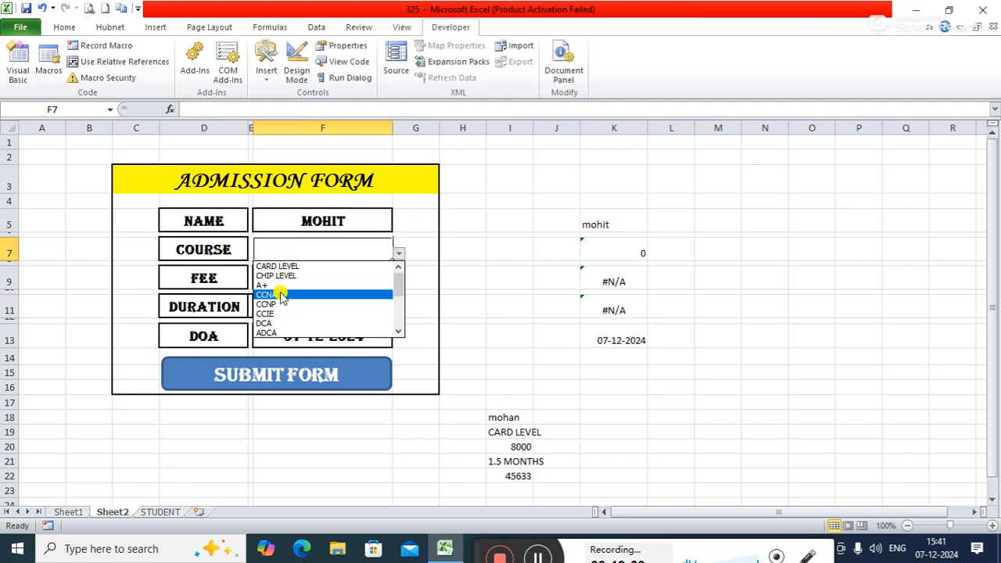
{"action": "left_click", "coordinate": [273, 304]}
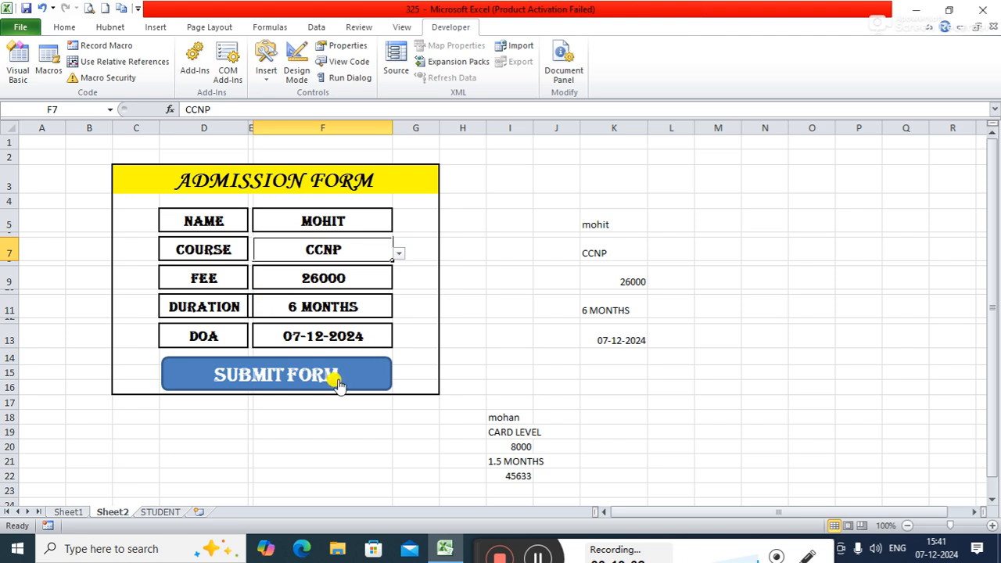
Step: Submit the CCNP entry and compare the STUDENT table's rows before and after the submission
{"action": "left_click", "coordinate": [150, 512]}
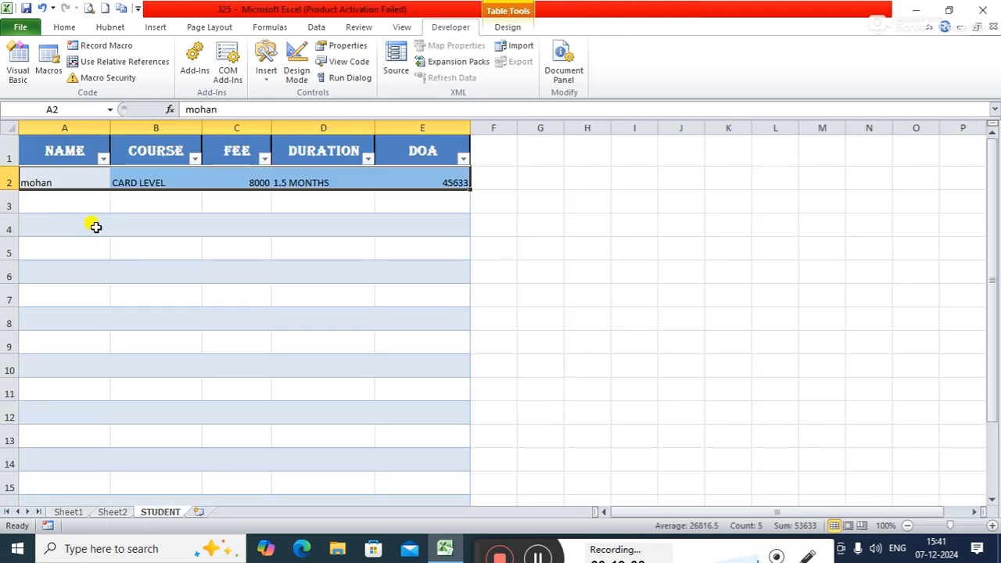
{"action": "left_click", "coordinate": [112, 512]}
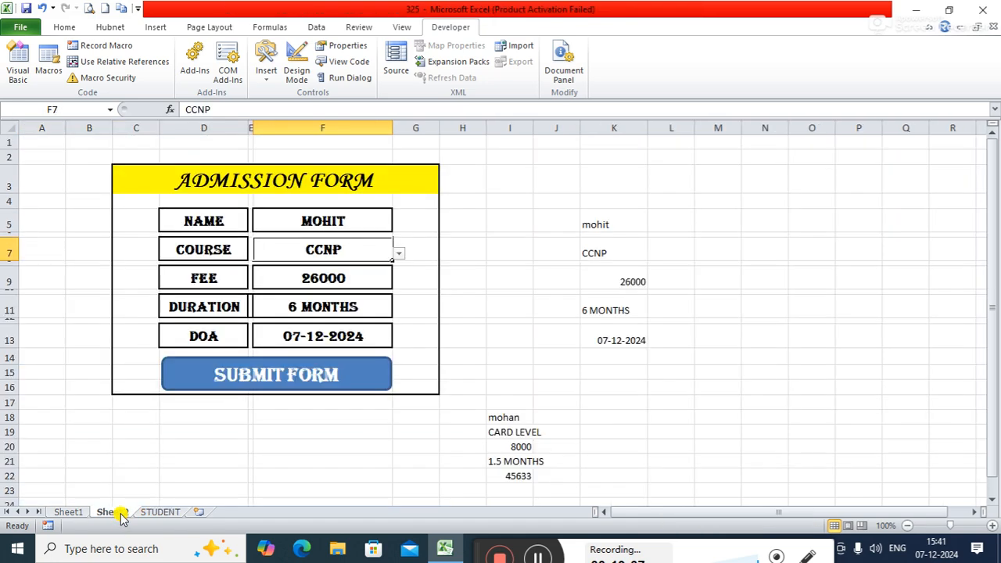
{"action": "left_click", "coordinate": [302, 376]}
{"action": "left_click", "coordinate": [165, 513]}
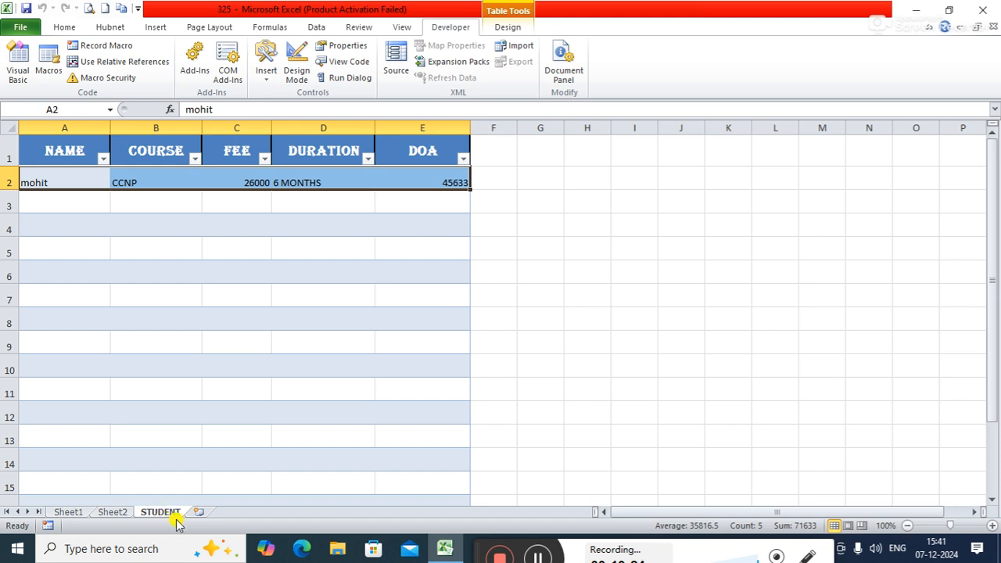
{"action": "left_click", "coordinate": [618, 390]}
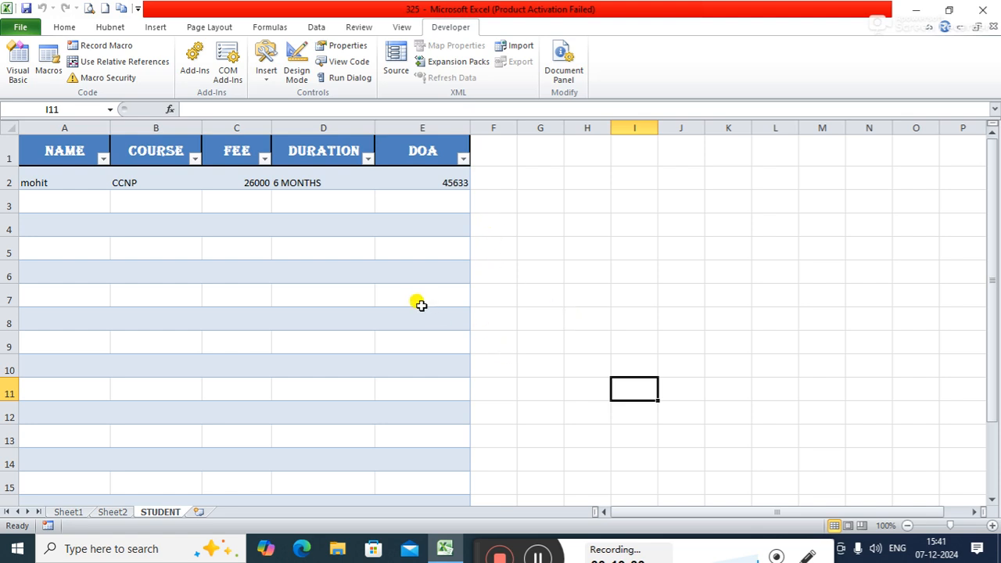
{"action": "left_click", "coordinate": [46, 179]}
{"action": "left_click", "coordinate": [61, 147]}
{"action": "key", "text": "Down"}
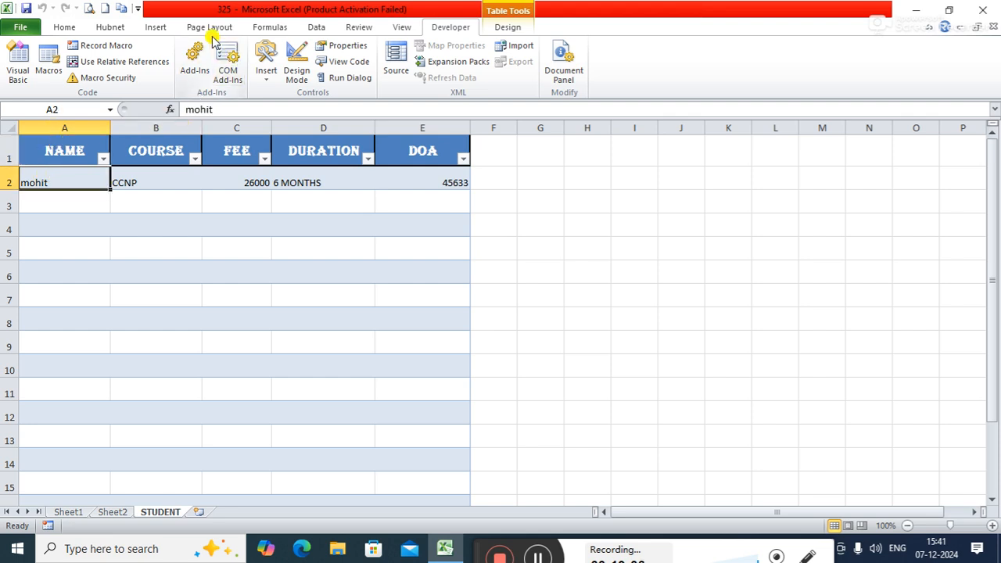
{"action": "left_click", "coordinate": [64, 29]}
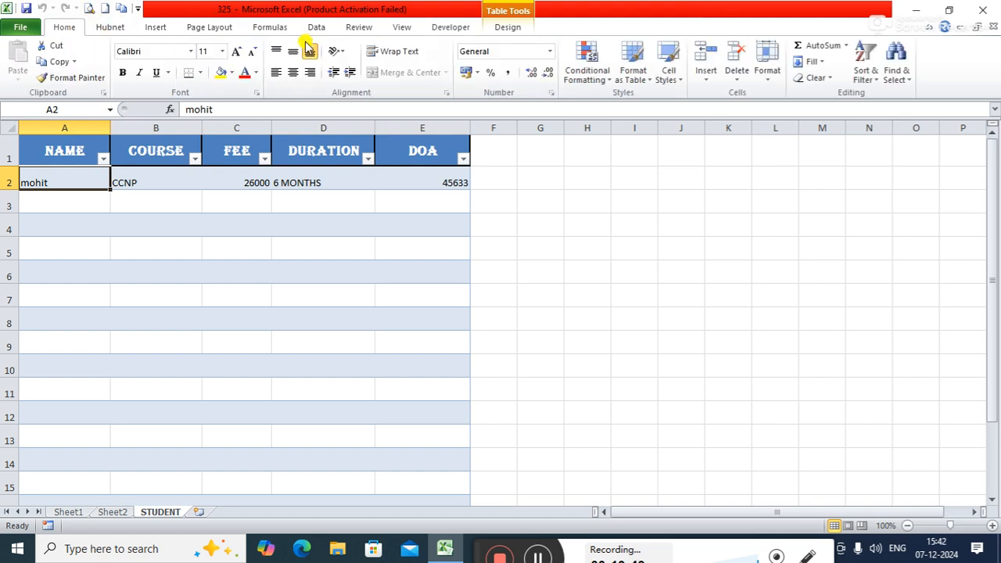
{"action": "left_click", "coordinate": [150, 28]}
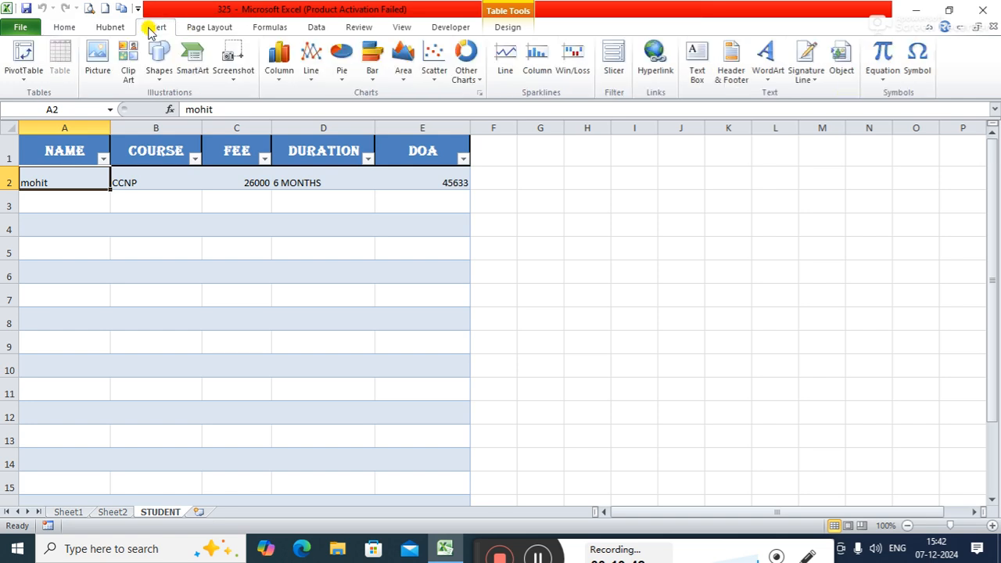
{"action": "left_click", "coordinate": [65, 28]}
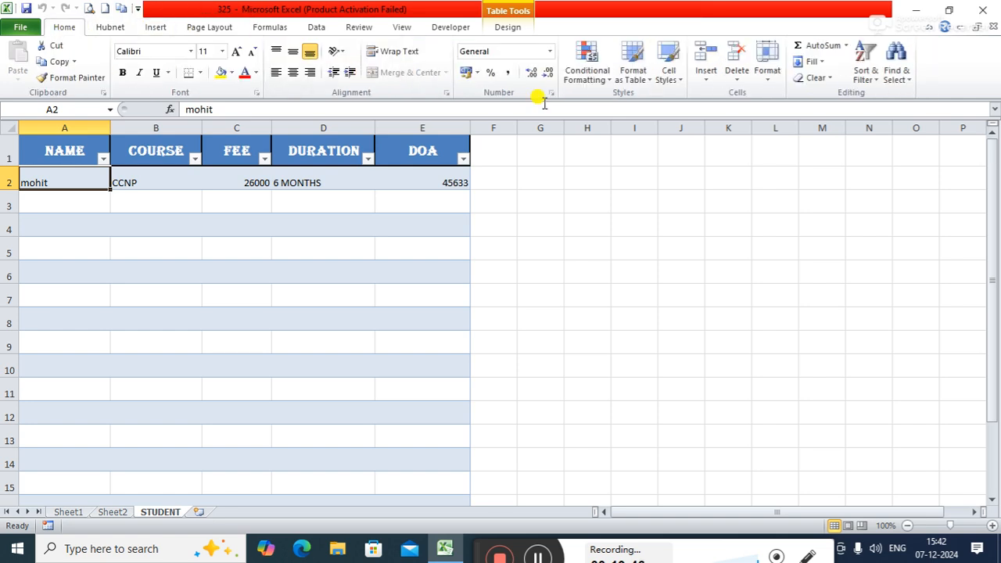
{"action": "left_click", "coordinate": [706, 82]}
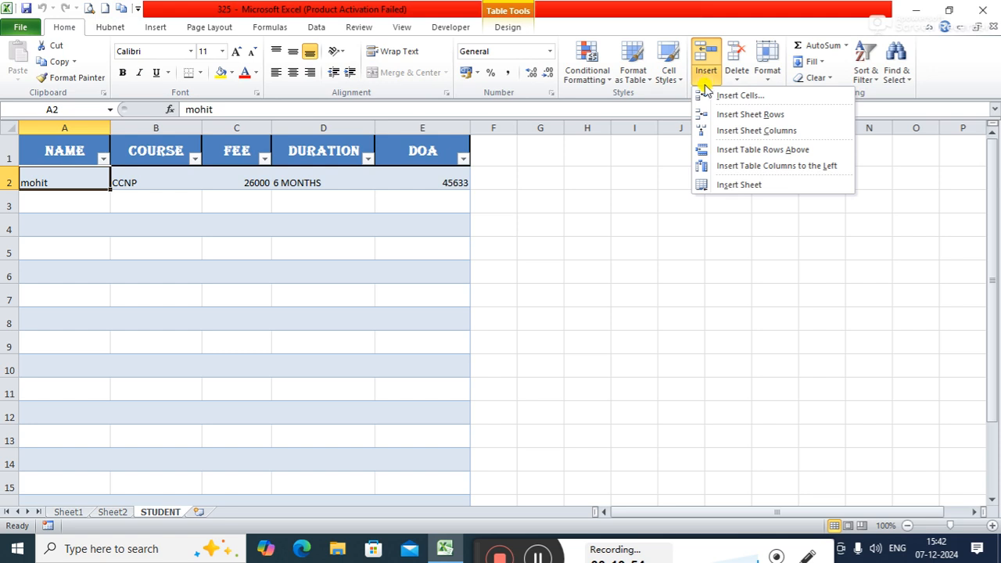
{"action": "left_click", "coordinate": [681, 239]}
Step: Try to insert Sheet2's copied cells I18:I22 at A2 of the STUDENT table with cells shifted down
{"action": "left_click", "coordinate": [115, 512]}
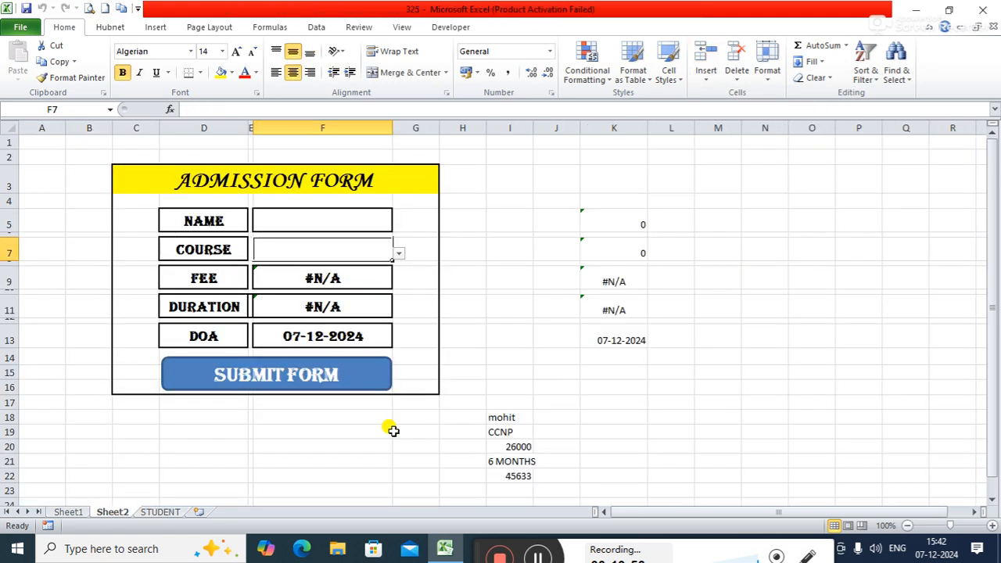
{"action": "left_click_drag", "start_coordinate": [511, 413], "coordinate": [511, 472]}
{"action": "key", "text": "ctrl+c"}
{"action": "left_click", "coordinate": [160, 512]}
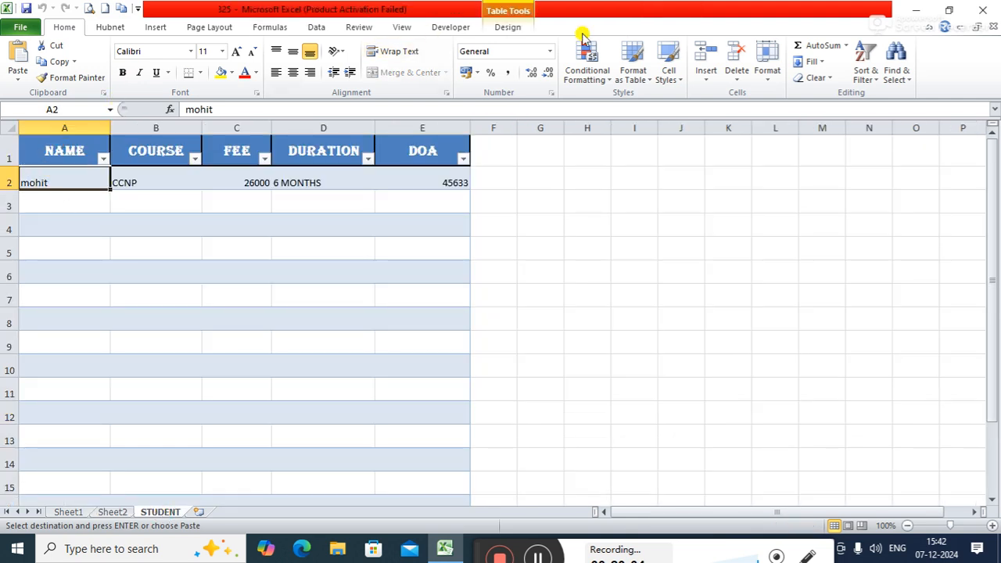
{"action": "left_click", "coordinate": [707, 82]}
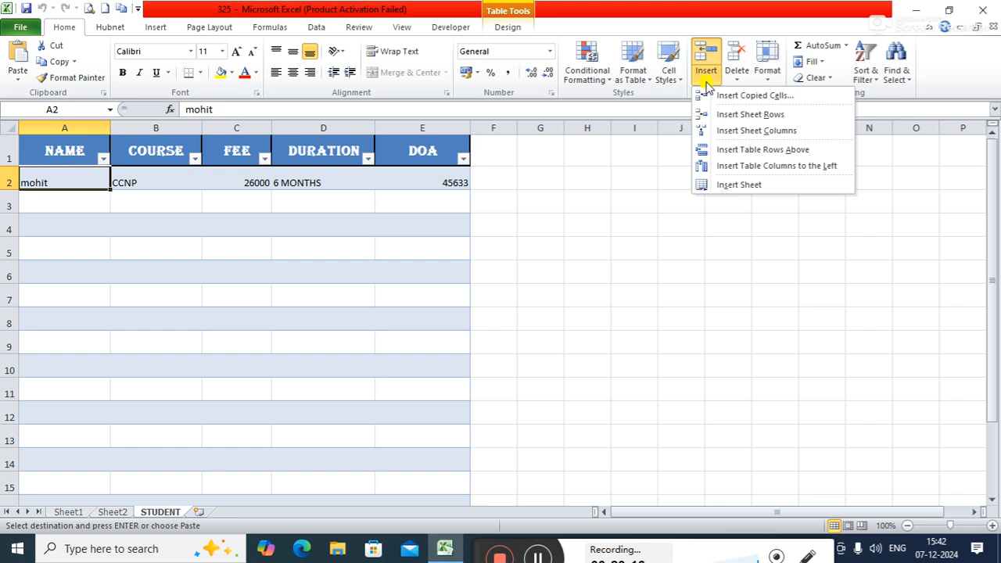
{"action": "left_click", "coordinate": [747, 97]}
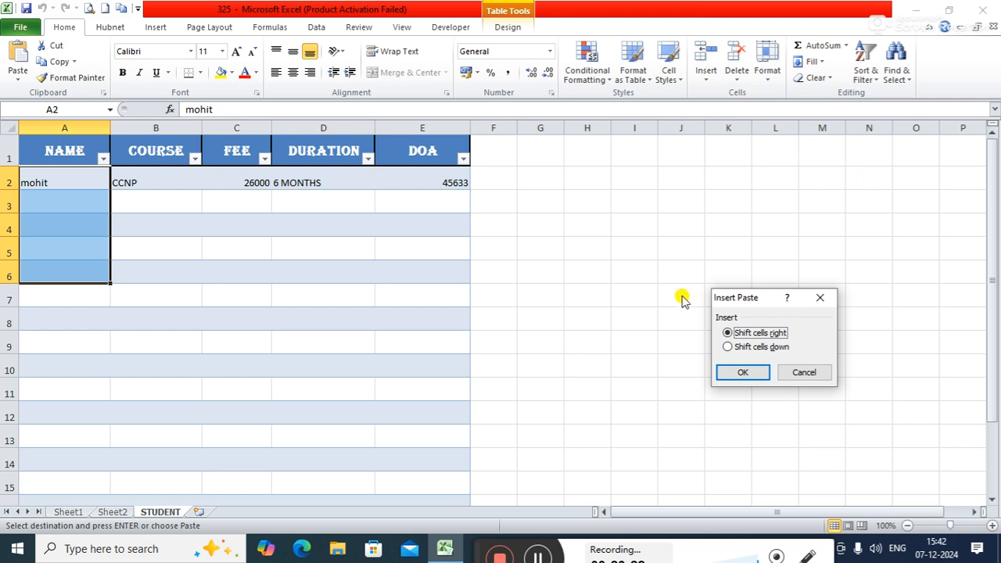
{"action": "left_click", "coordinate": [743, 348]}
{"action": "left_click", "coordinate": [736, 374]}
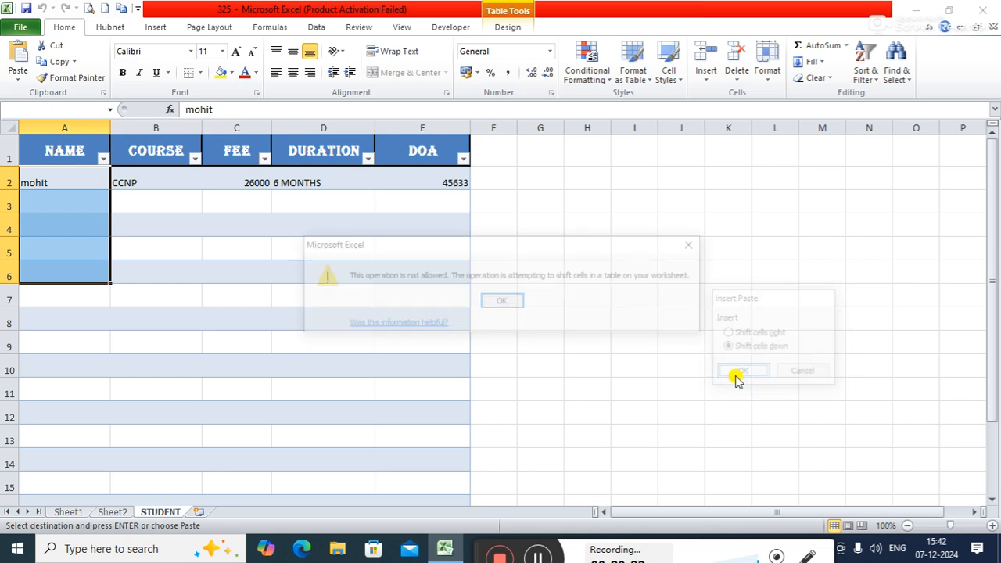
{"action": "left_click", "coordinate": [509, 298]}
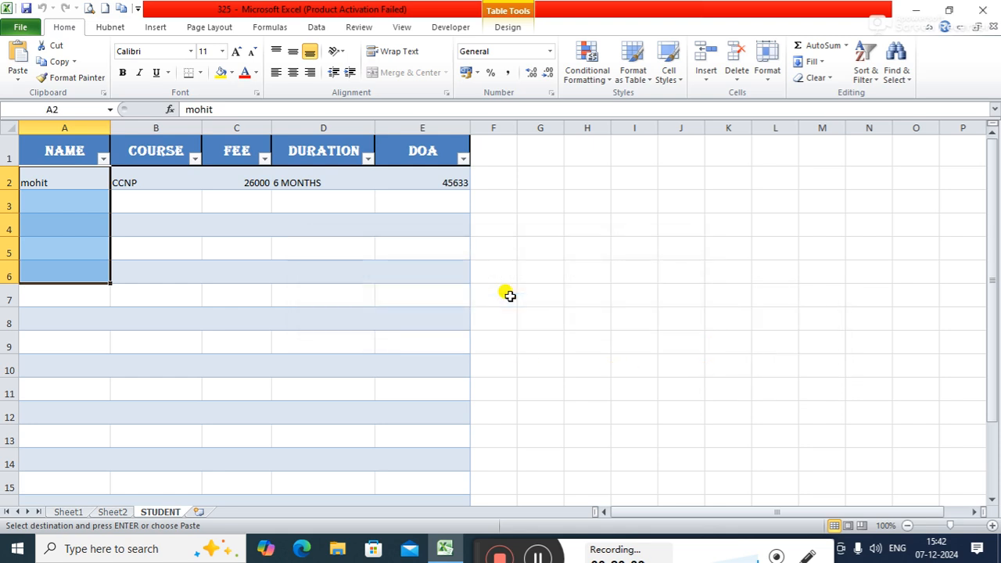
{"action": "left_click", "coordinate": [403, 275]}
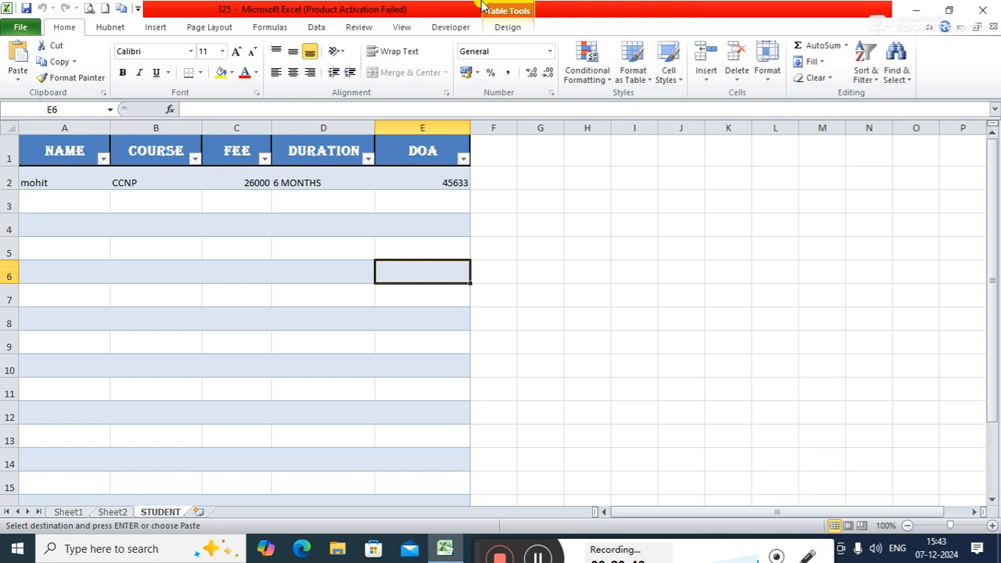
Step: Return to Sheet2, clear the pending copy, and start recording a new macro stored in This Workbook
{"action": "left_click", "coordinate": [505, 28]}
{"action": "left_click", "coordinate": [451, 27]}
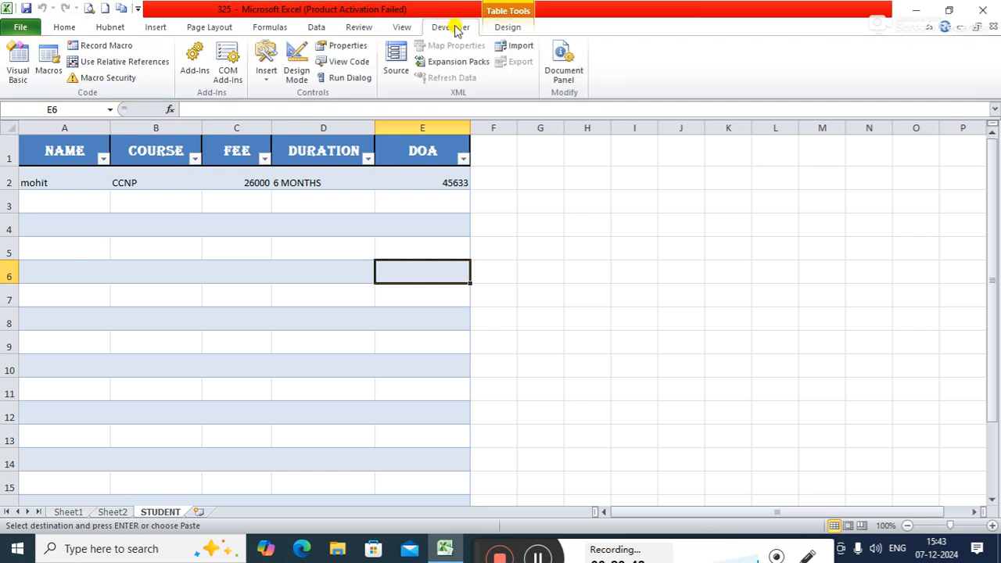
{"action": "left_click", "coordinate": [112, 511]}
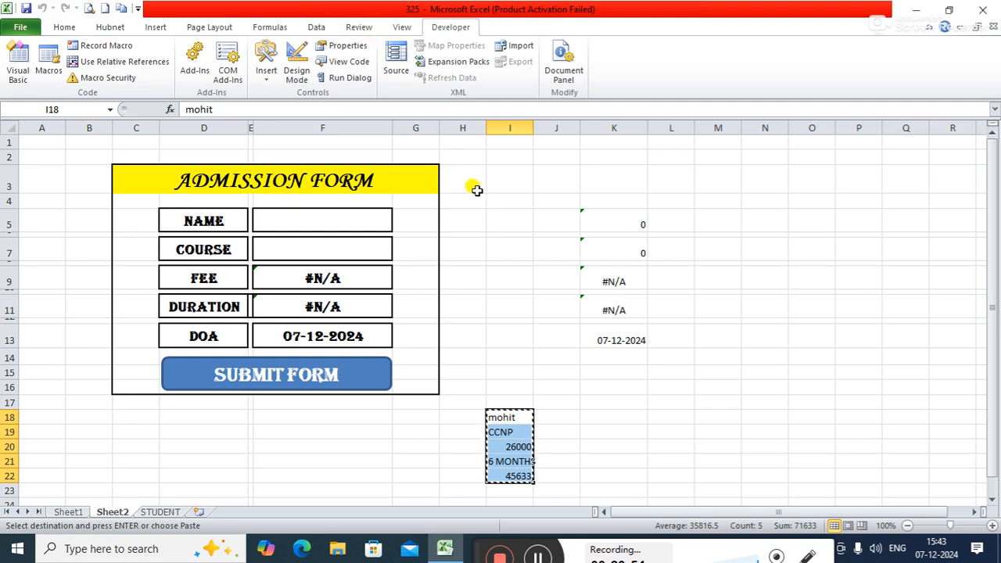
{"action": "left_click", "coordinate": [539, 340]}
{"action": "key", "text": "Escape"}
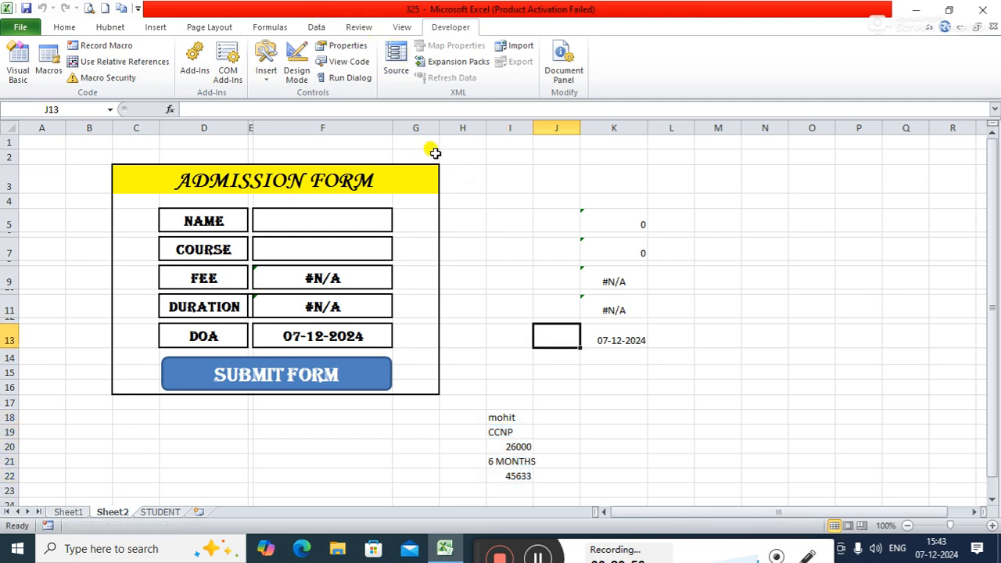
{"action": "left_click", "coordinate": [125, 45]}
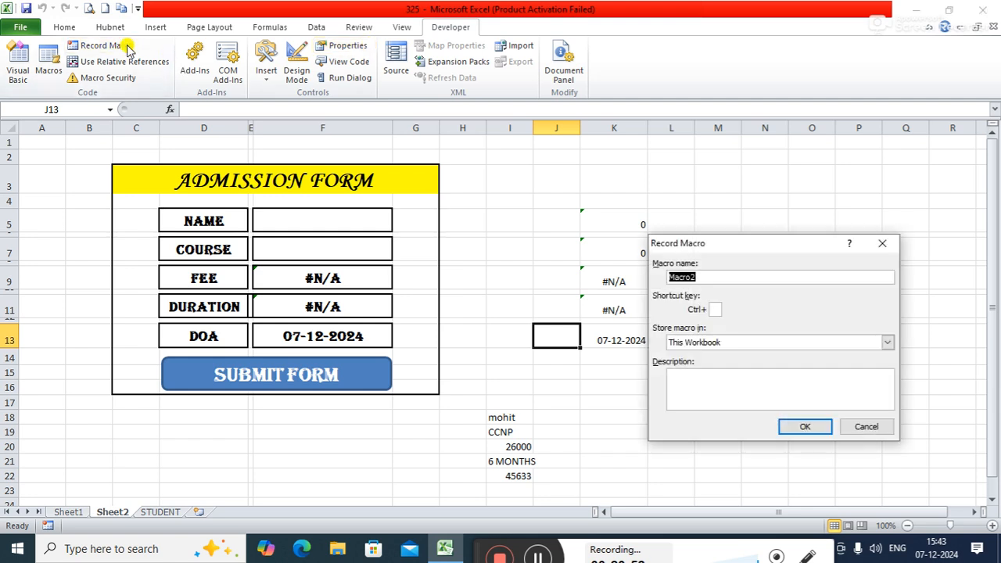
{"action": "left_click", "coordinate": [807, 426]}
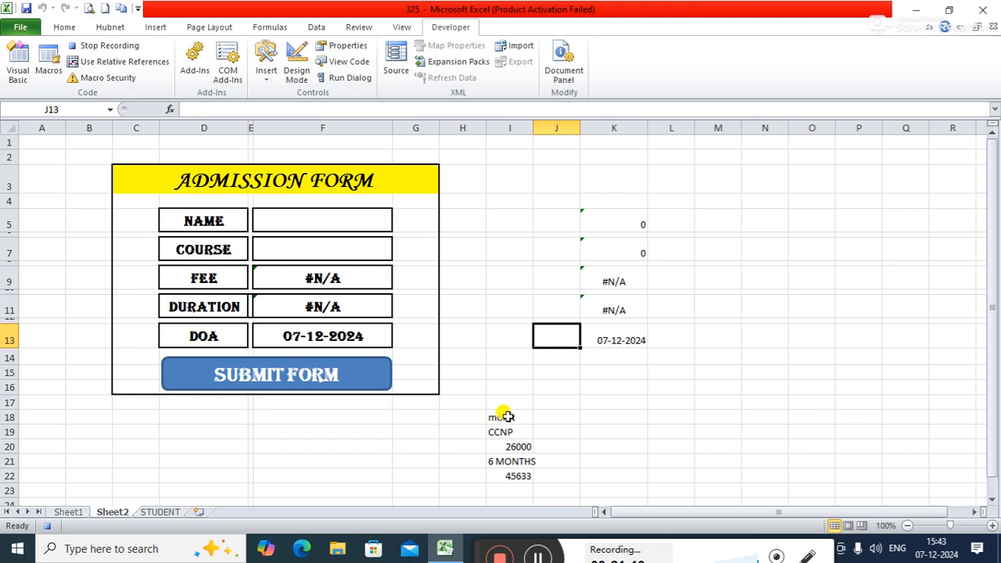
Step: Copy I18:I22 on Sheet2 and go from the NAME header down to A2 on the STUDENT sheet
{"action": "left_click_drag", "start_coordinate": [507, 417], "coordinate": [508, 471]}
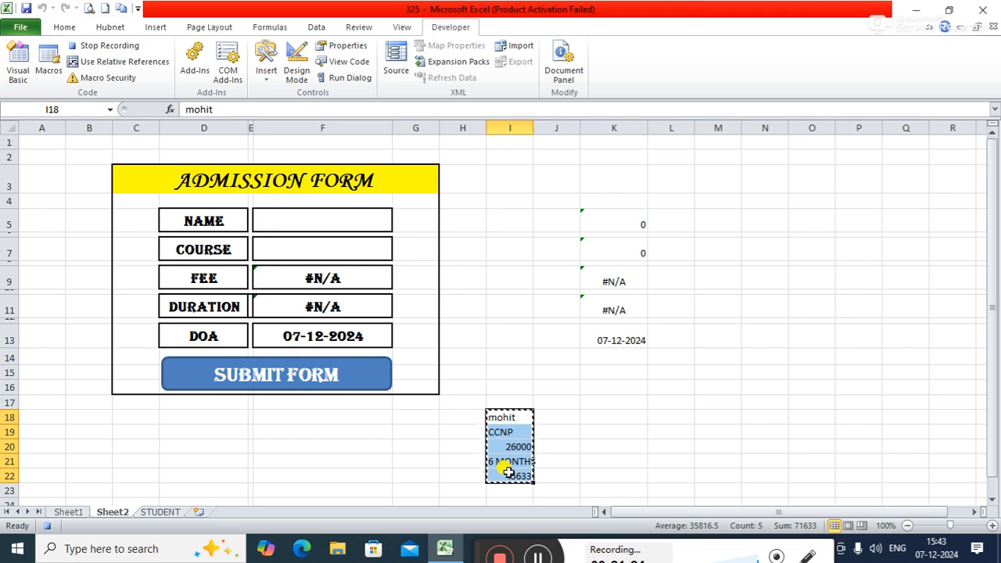
{"action": "left_click", "coordinate": [156, 513]}
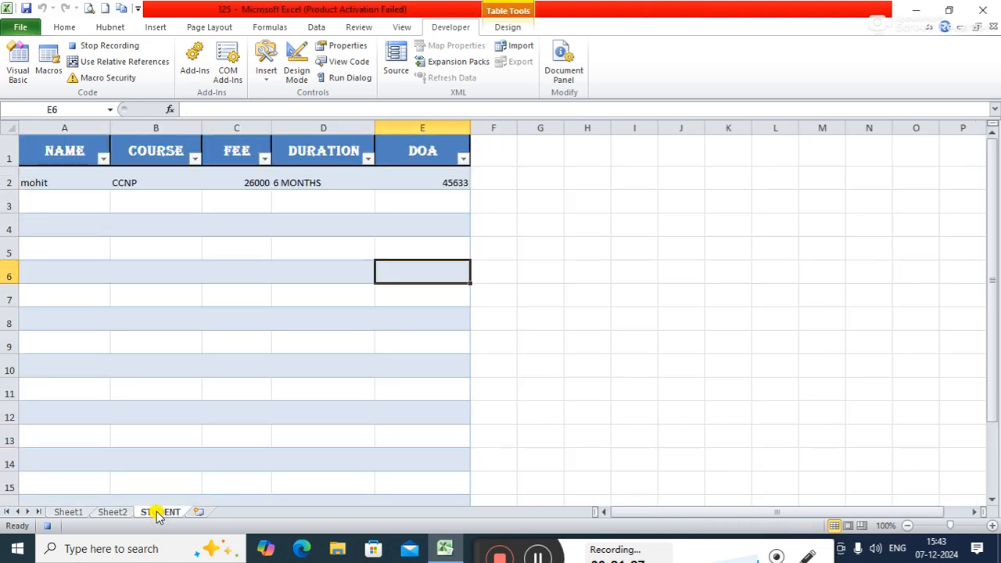
{"action": "left_click", "coordinate": [60, 149]}
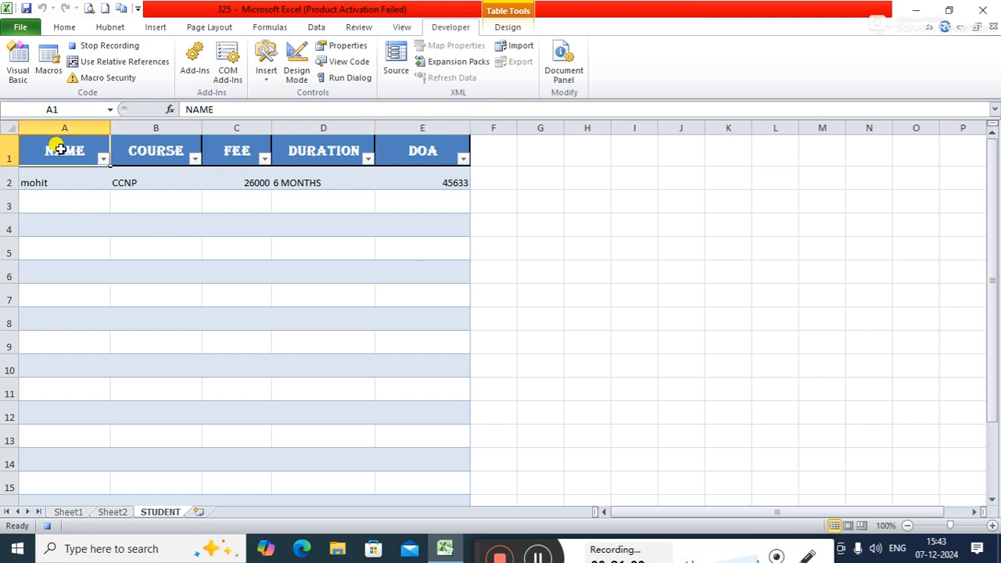
{"action": "key", "text": "Down"}
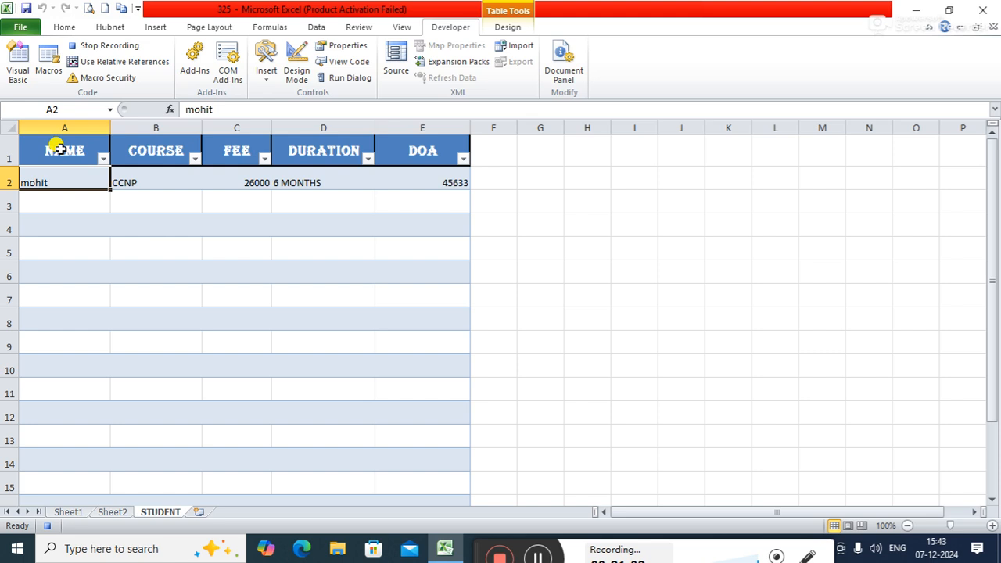
Step: Turn on relative references and paste the copied cells transposed one row down, starting at A3
{"action": "left_click", "coordinate": [91, 62]}
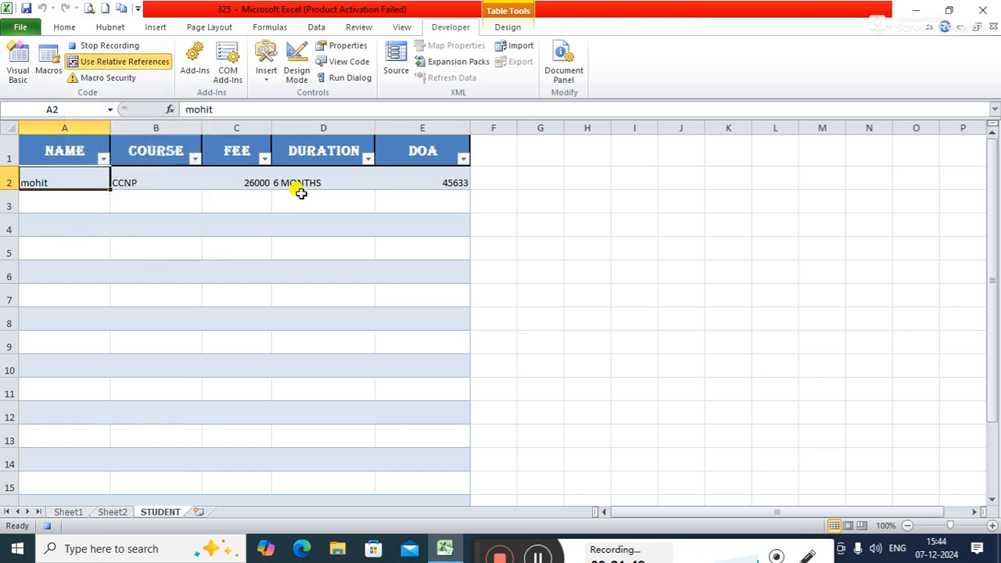
{"action": "key", "text": "Down"}
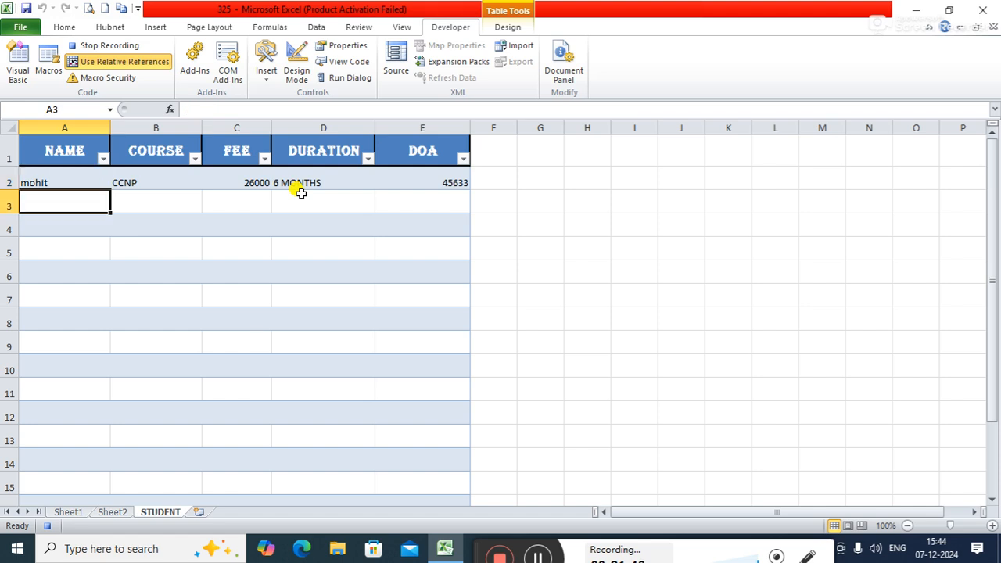
{"action": "left_click", "coordinate": [63, 27]}
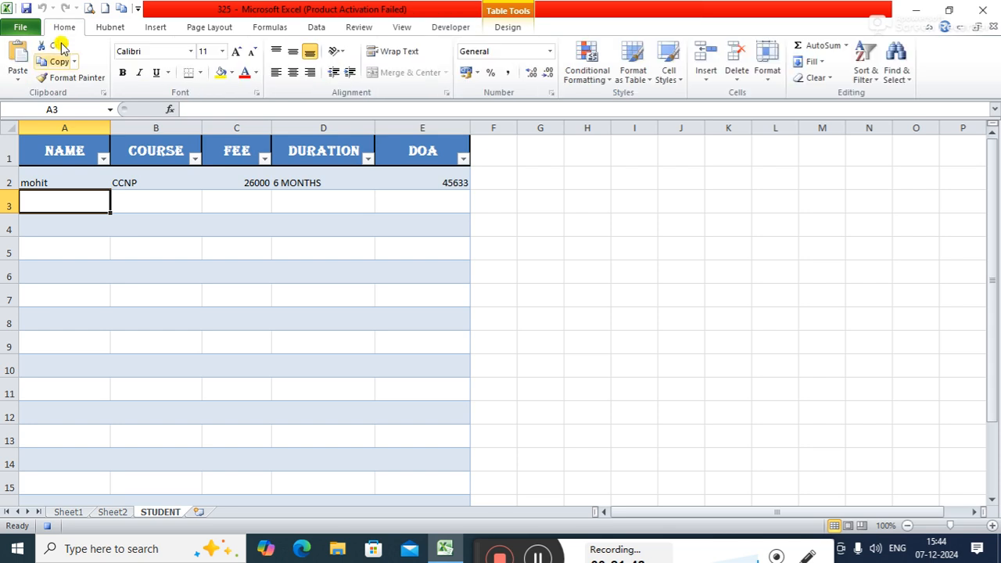
{"action": "left_click", "coordinate": [17, 75]}
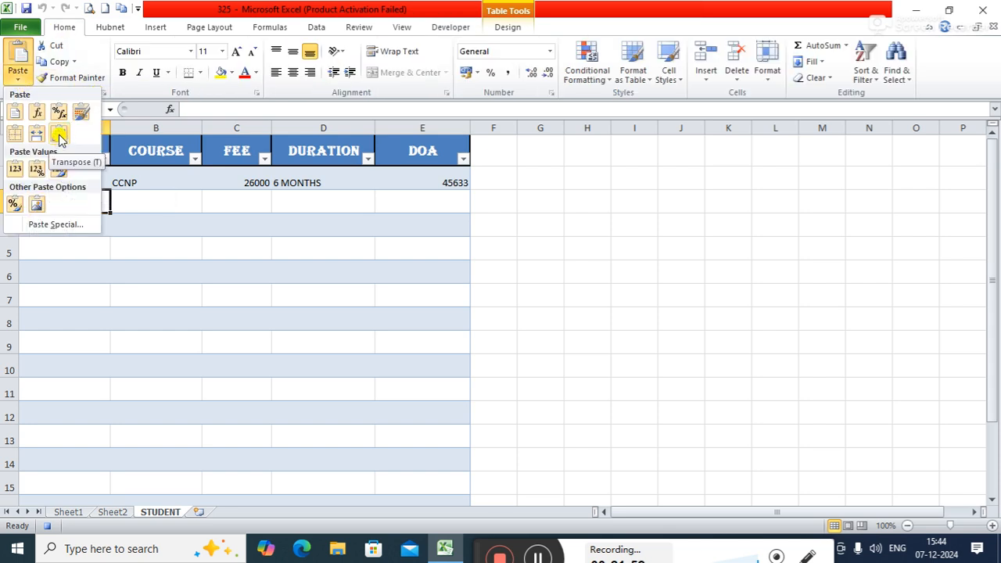
{"action": "left_click", "coordinate": [60, 136]}
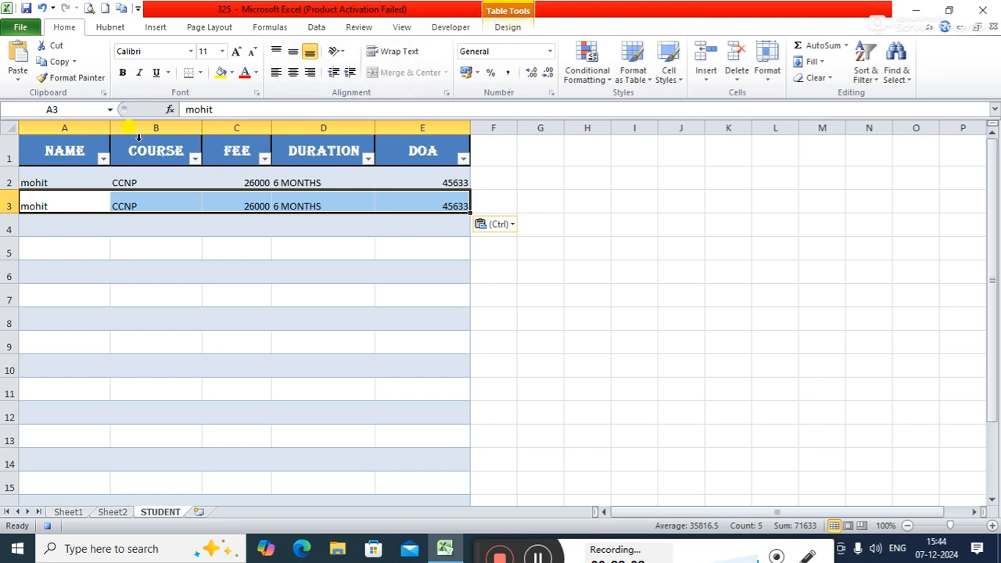
Step: Return to Sheet2, cancel the copy selection, select the COURSE entry cell F7, and stop recording the macro
{"action": "left_click", "coordinate": [112, 511]}
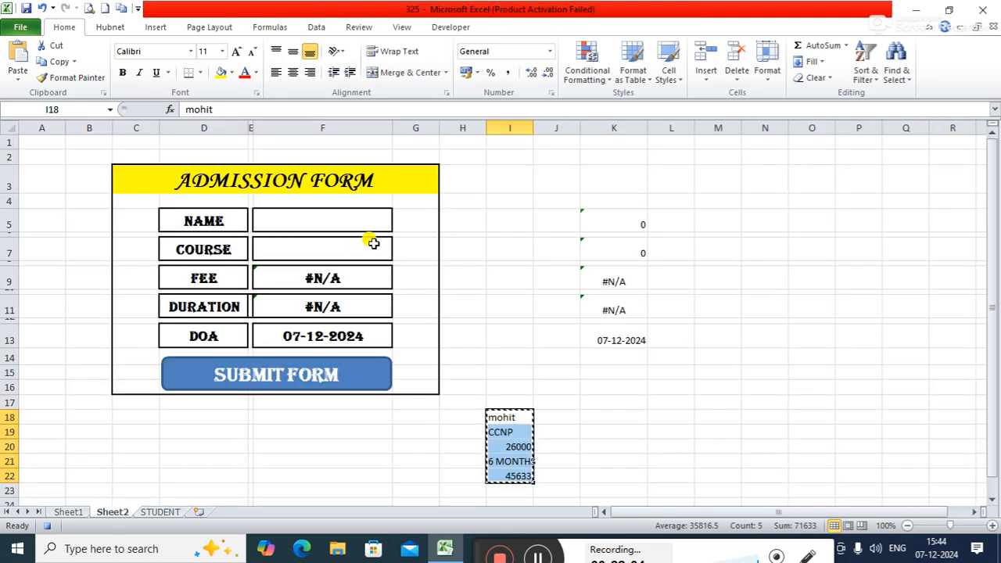
{"action": "left_click", "coordinate": [347, 221]}
{"action": "key", "text": "Escape"}
{"action": "left_click", "coordinate": [342, 249]}
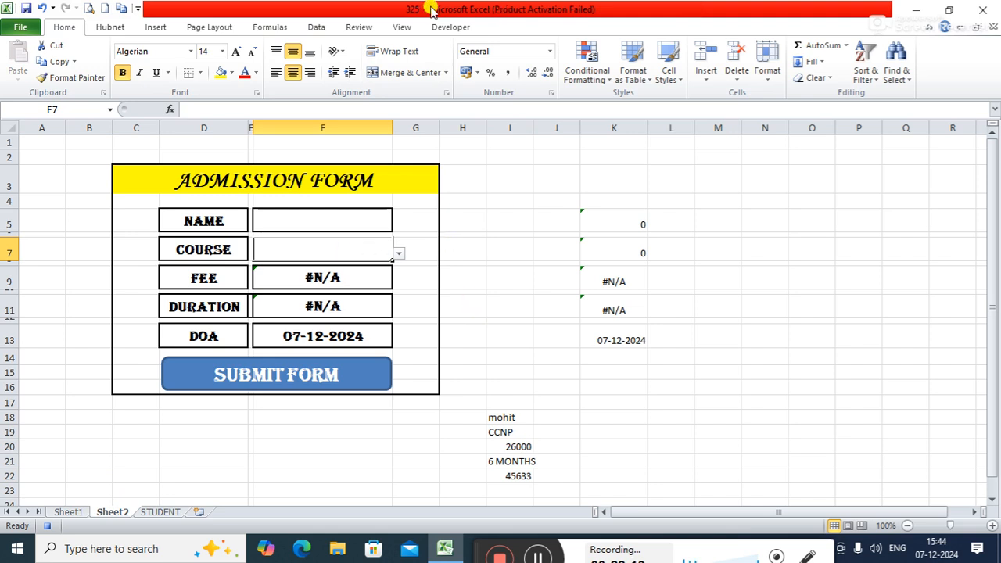
{"action": "left_click", "coordinate": [442, 32]}
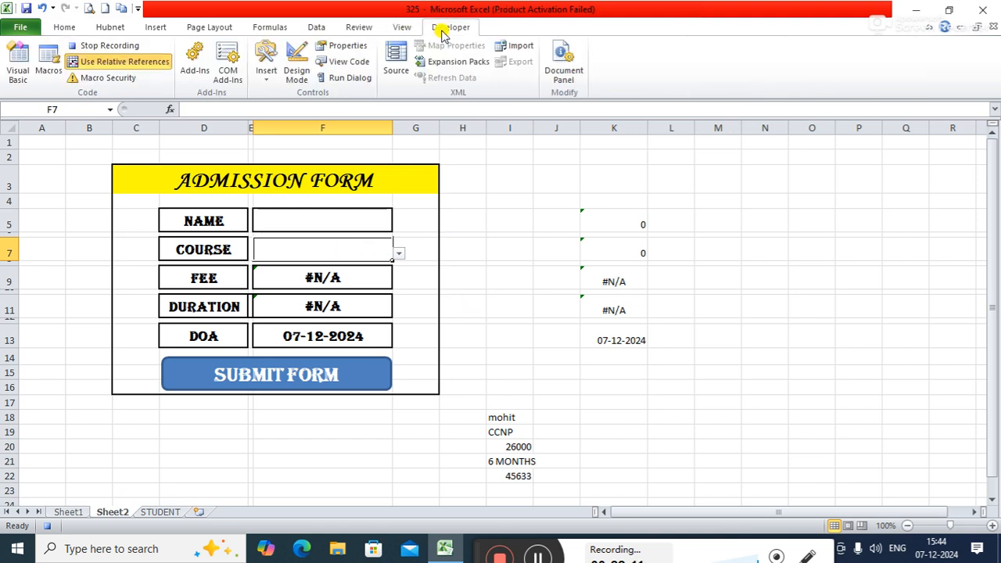
{"action": "left_click", "coordinate": [101, 45]}
{"action": "left_click", "coordinate": [672, 373]}
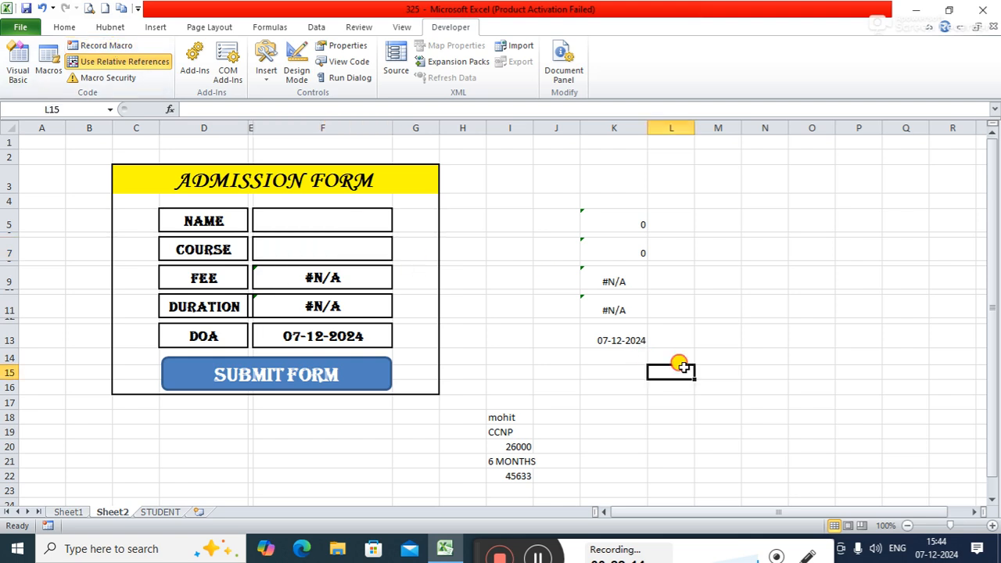
Step: Open the code of Macro1 for editing from the SUBMIT FORM shape's macro assignment
{"action": "right_click", "coordinate": [350, 366]}
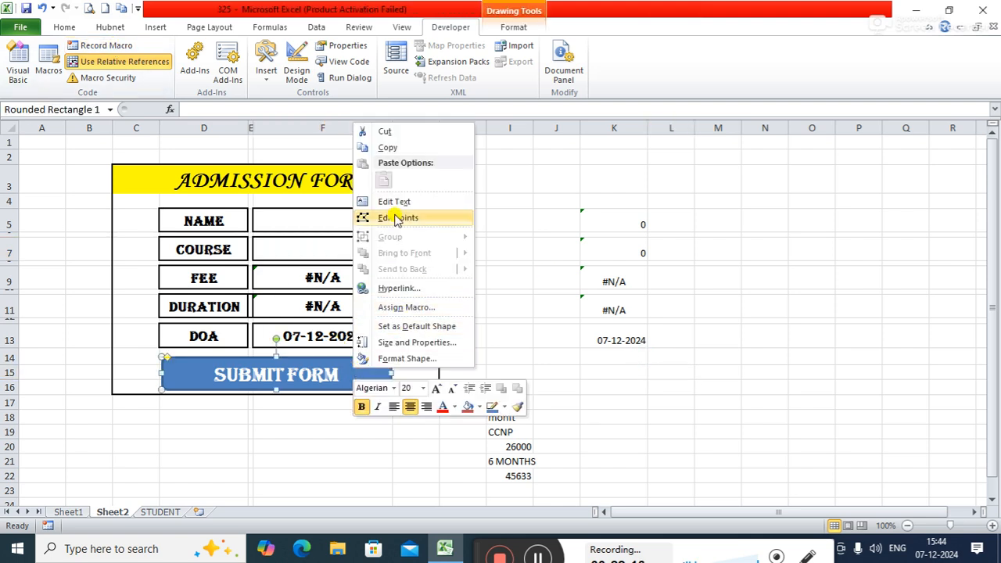
{"action": "left_click", "coordinate": [398, 307]}
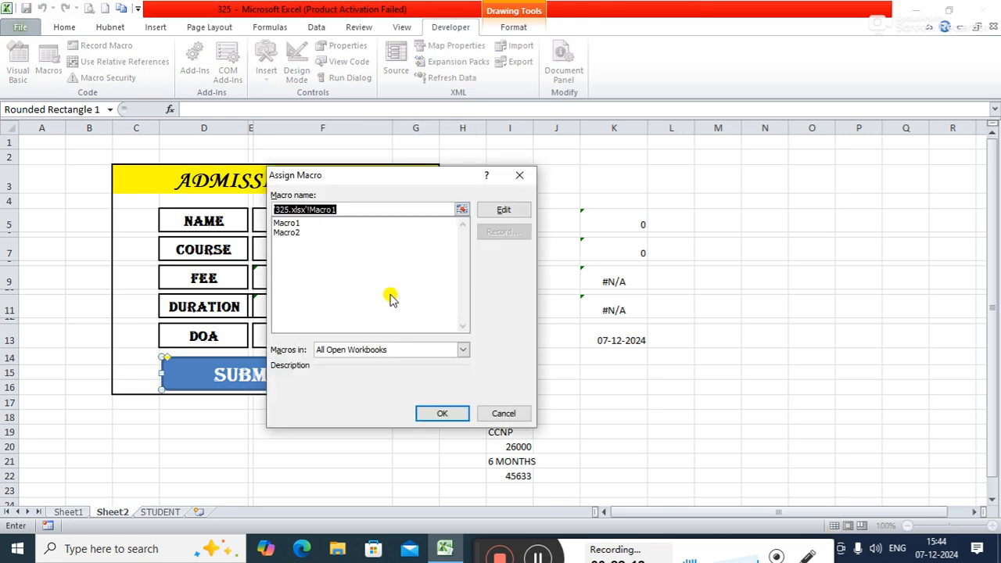
{"action": "left_click", "coordinate": [290, 224]}
{"action": "left_click", "coordinate": [502, 212]}
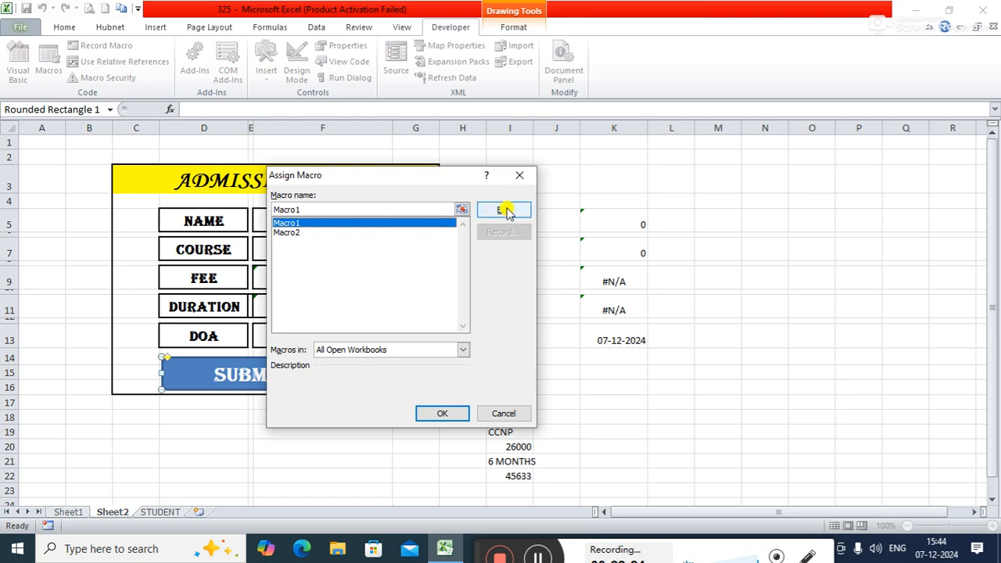
{"action": "left_click", "coordinate": [505, 212]}
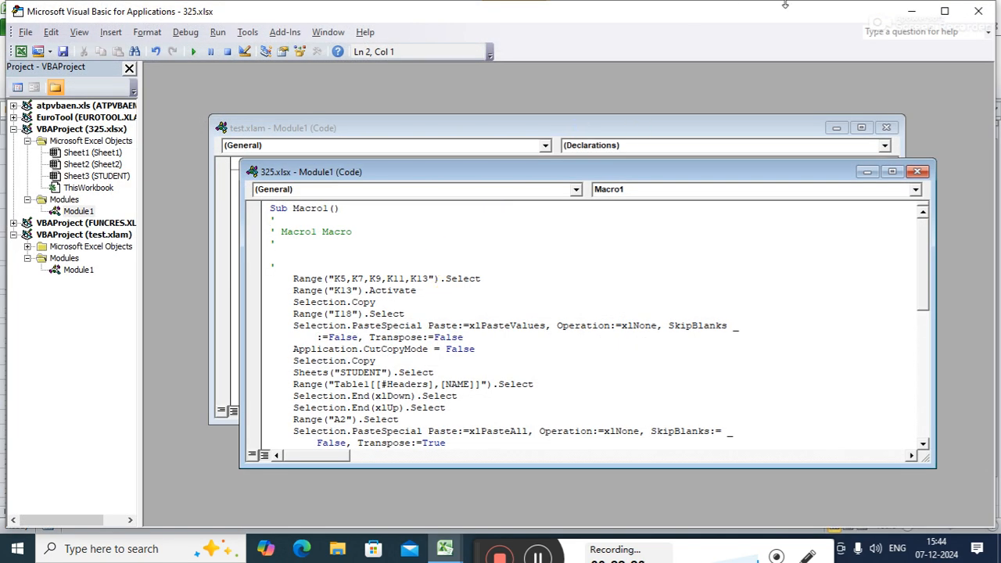
Step: Close both Module1 code windows and exit the Visual Basic editor back to the admission form
{"action": "left_click", "coordinate": [916, 171]}
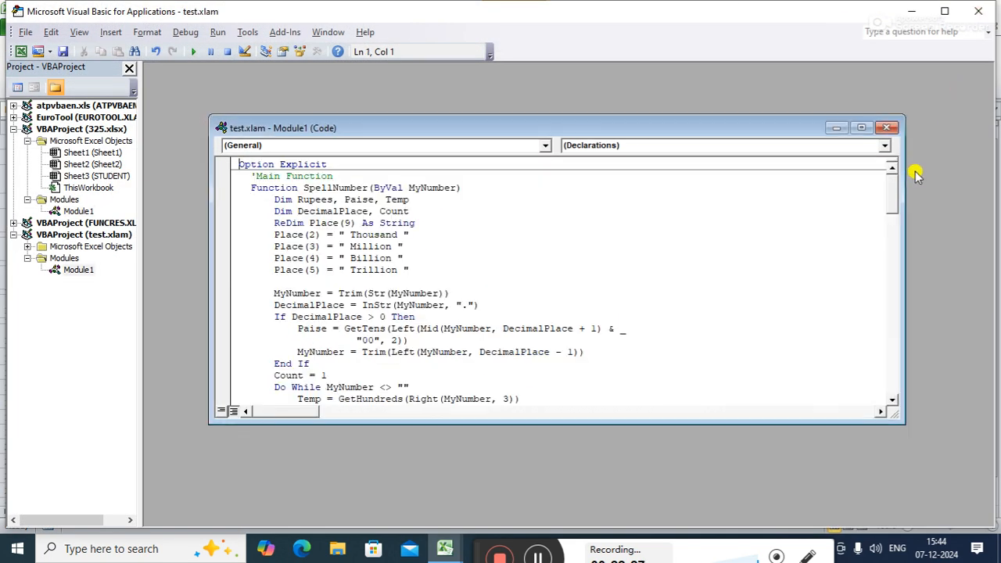
{"action": "left_click", "coordinate": [886, 127]}
{"action": "left_click", "coordinate": [978, 10]}
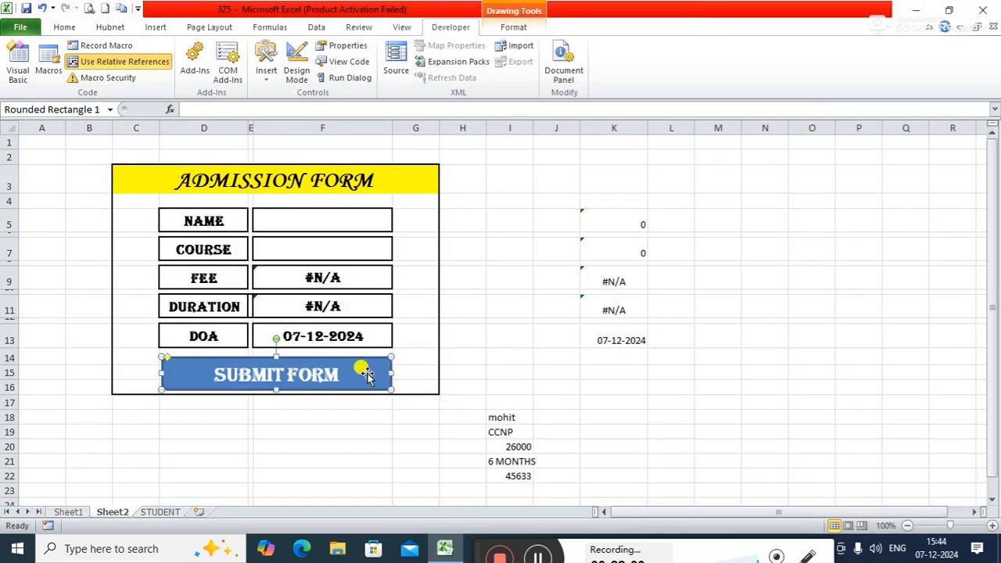
{"action": "right_click", "coordinate": [369, 377]}
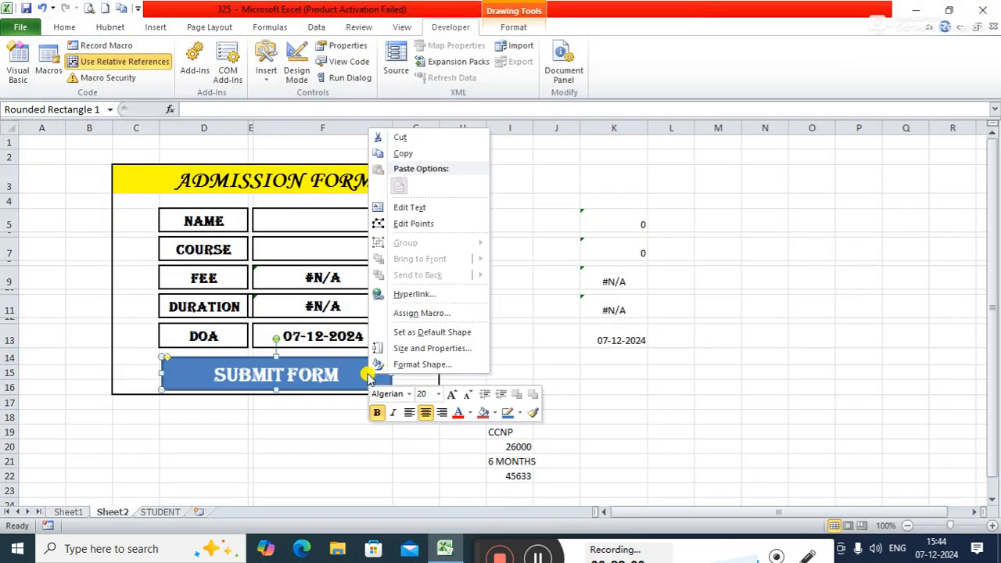
{"action": "left_click", "coordinate": [420, 314]}
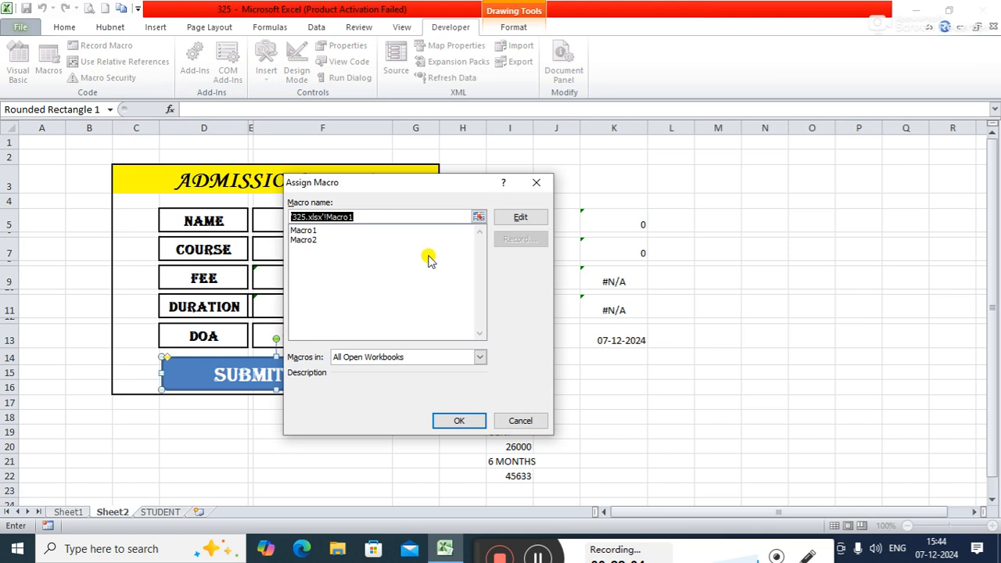
{"action": "left_click", "coordinate": [383, 357]}
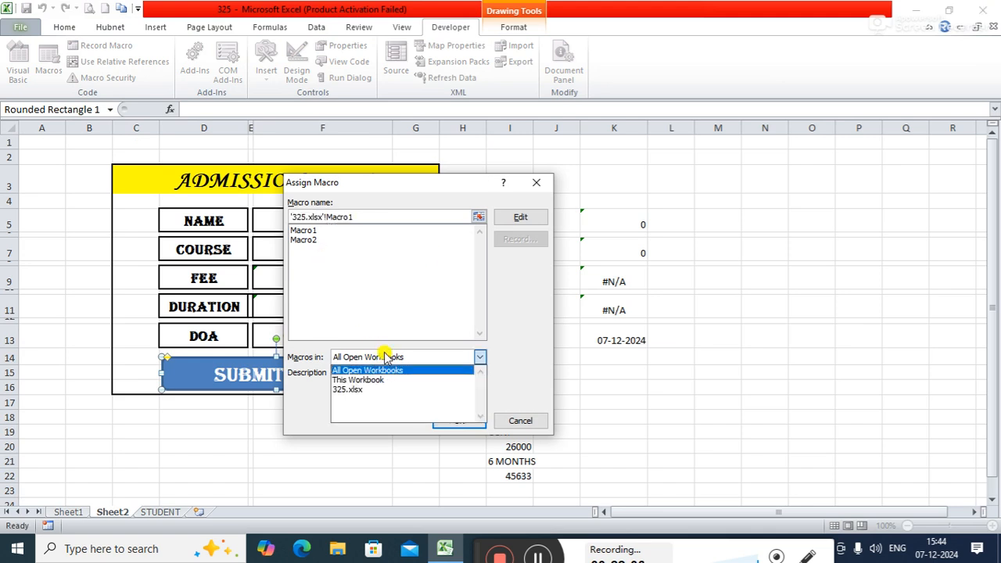
{"action": "left_click", "coordinate": [372, 370]}
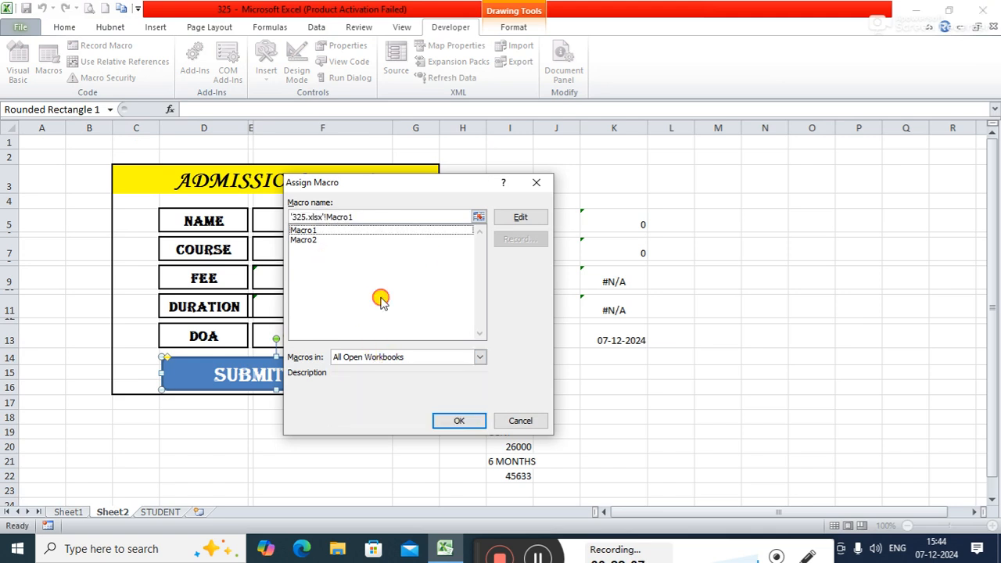
{"action": "left_click", "coordinate": [305, 230]}
{"action": "left_click", "coordinate": [305, 240]}
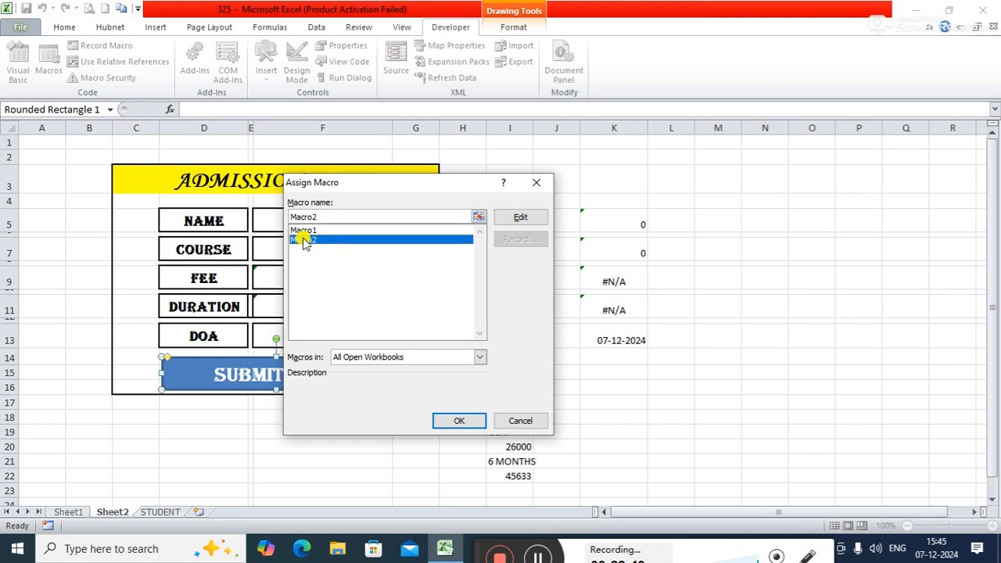
{"action": "left_click", "coordinate": [535, 182]}
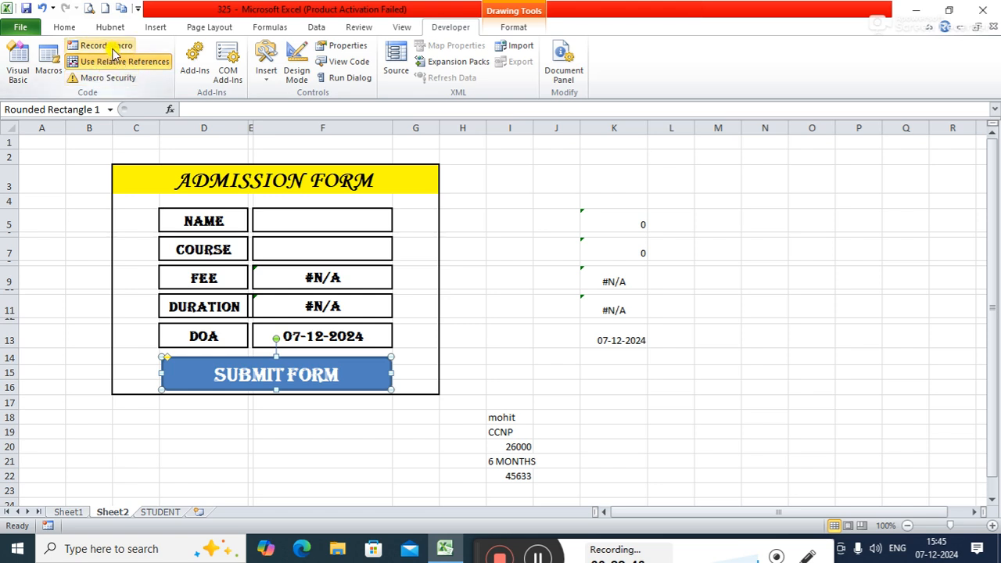
Step: Delete Macro1 from the workbook's macros and confirm the deletion
{"action": "left_click", "coordinate": [48, 59]}
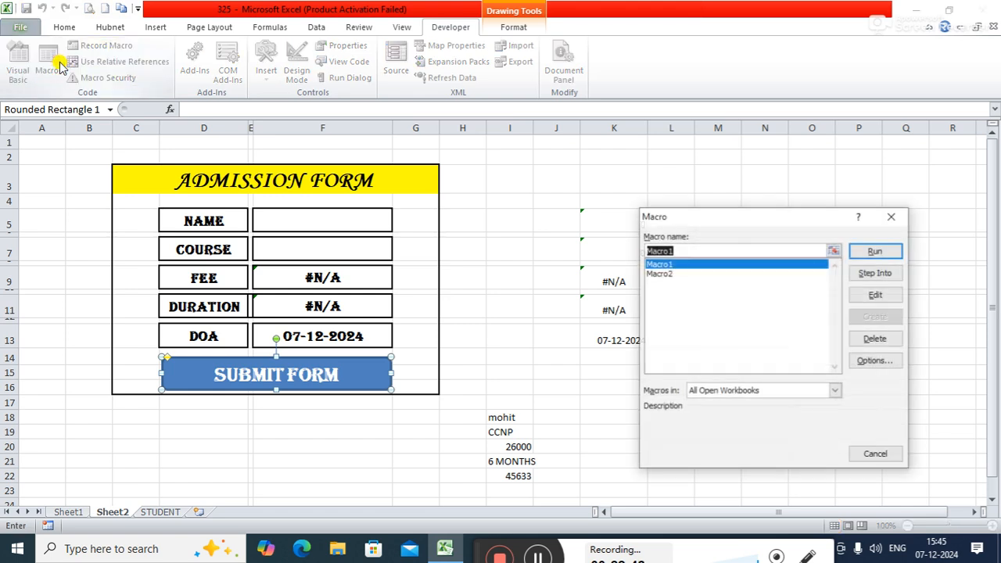
{"action": "left_click", "coordinate": [875, 340]}
{"action": "left_click", "coordinate": [472, 302]}
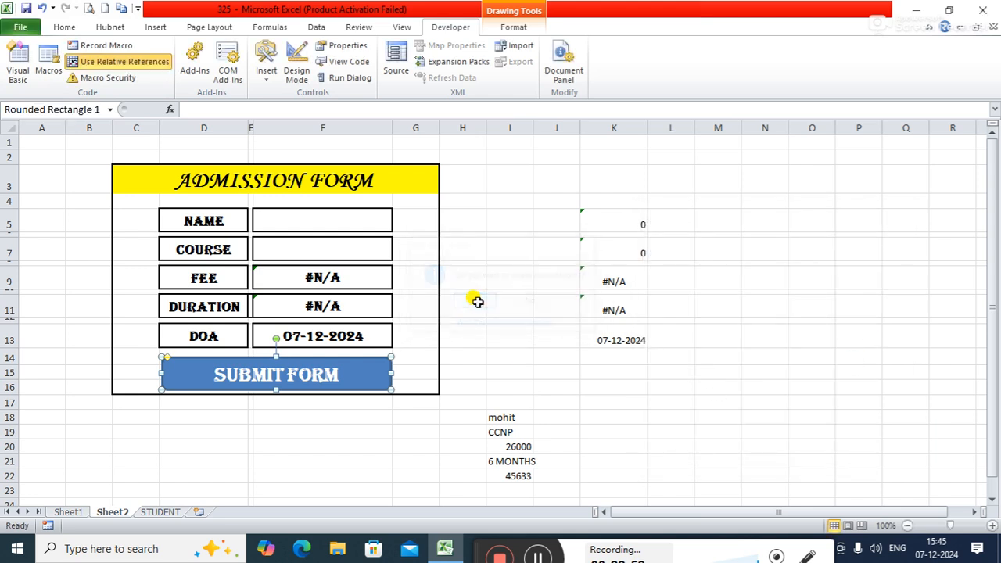
Step: Assign Macro2 to the SUBMIT FORM shape and deselect the shape
{"action": "left_click", "coordinate": [322, 371]}
{"action": "right_click", "coordinate": [322, 371]}
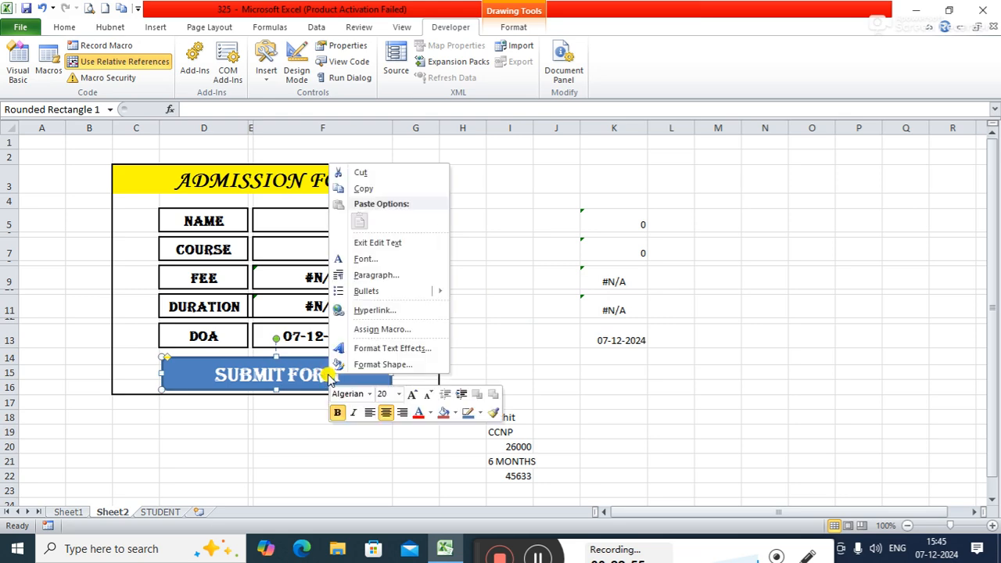
{"action": "left_click", "coordinate": [371, 330]}
{"action": "left_click", "coordinate": [257, 247]}
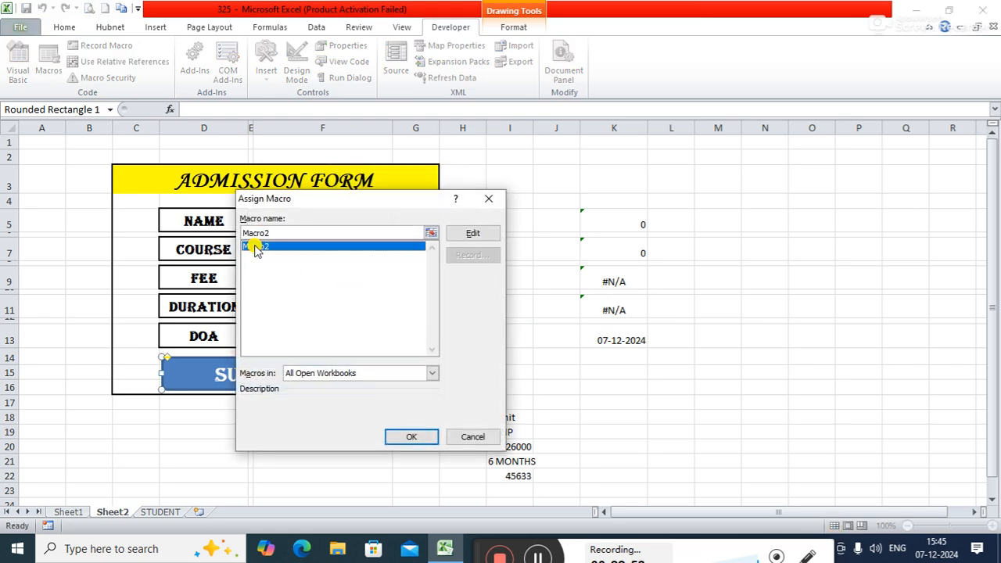
{"action": "left_click", "coordinate": [420, 436]}
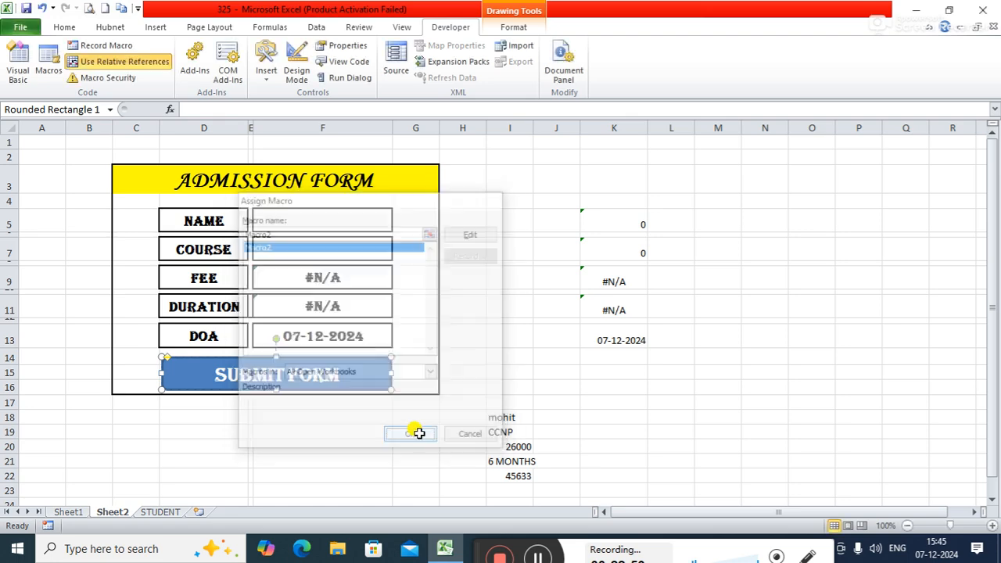
{"action": "left_click", "coordinate": [714, 354]}
Step: Fill in the form's NAME field with a student name and choose DCA as the COURSE
{"action": "left_click", "coordinate": [325, 223]}
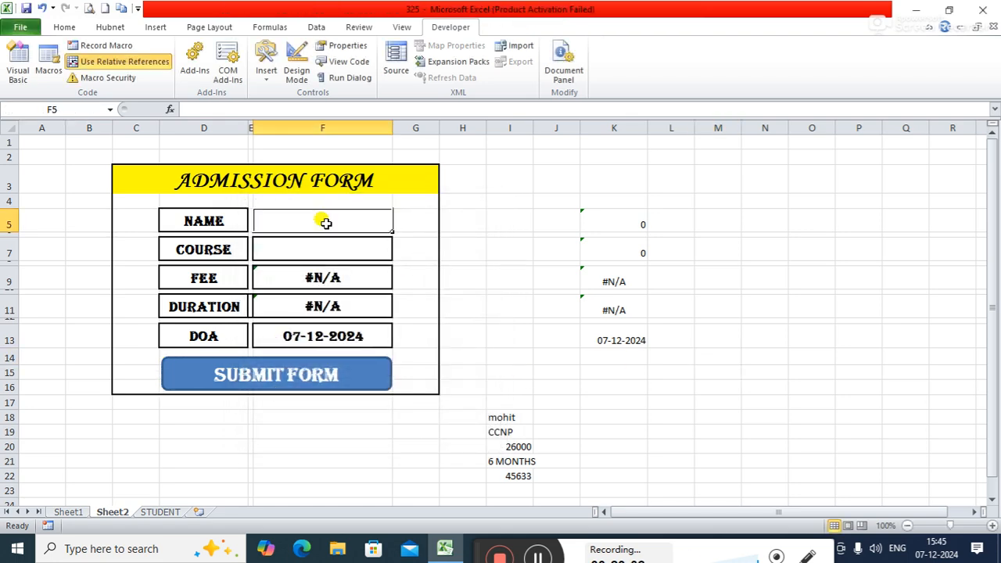
{"action": "type", "text": "ram"}
{"action": "key", "text": "Tab"}
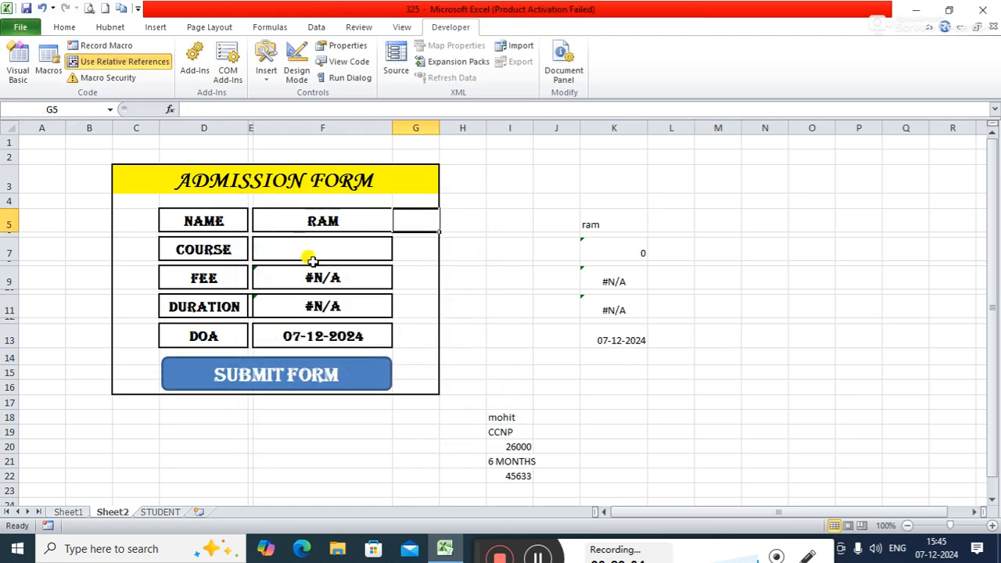
{"action": "left_click", "coordinate": [313, 248]}
{"action": "left_click", "coordinate": [398, 258]}
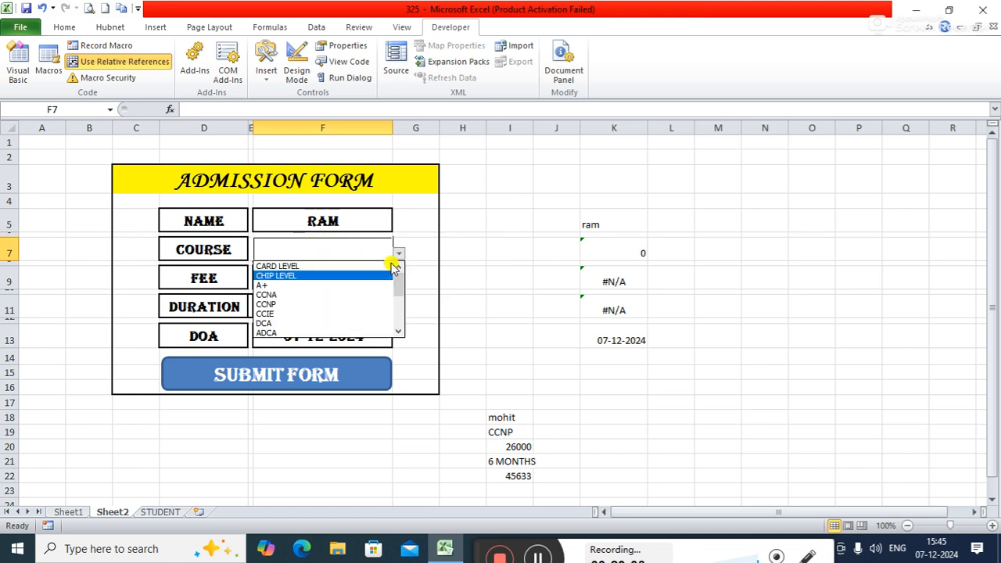
{"action": "left_click", "coordinate": [269, 322]}
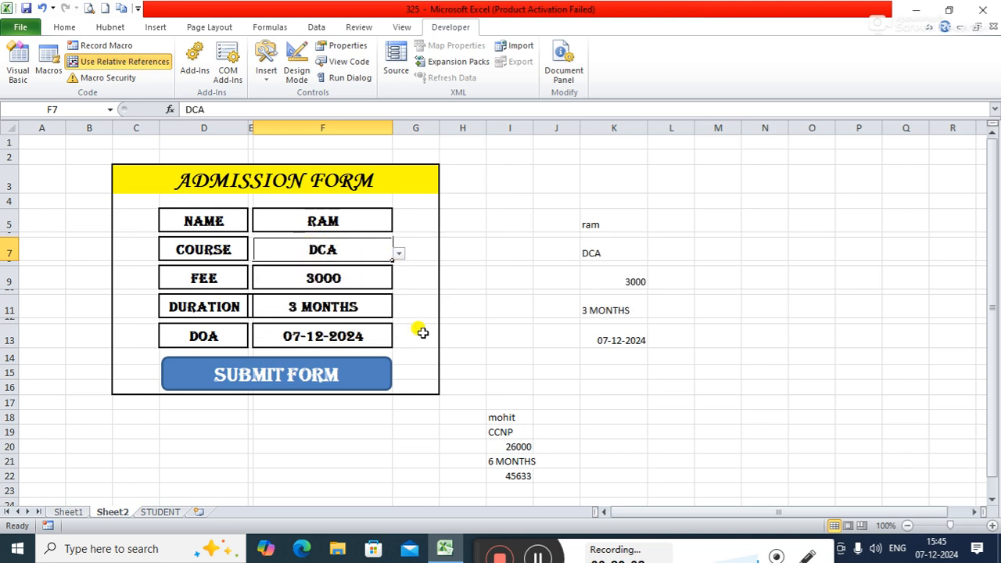
Step: Submit the completed form, check the STUDENT sheet for the added row, and return to Sheet2
{"action": "left_click", "coordinate": [341, 364]}
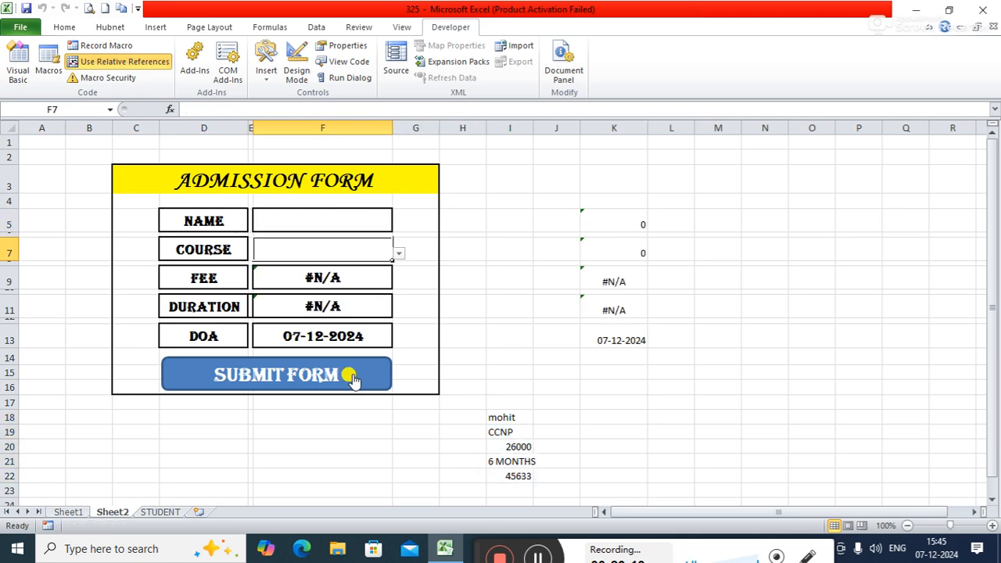
{"action": "left_click", "coordinate": [152, 513]}
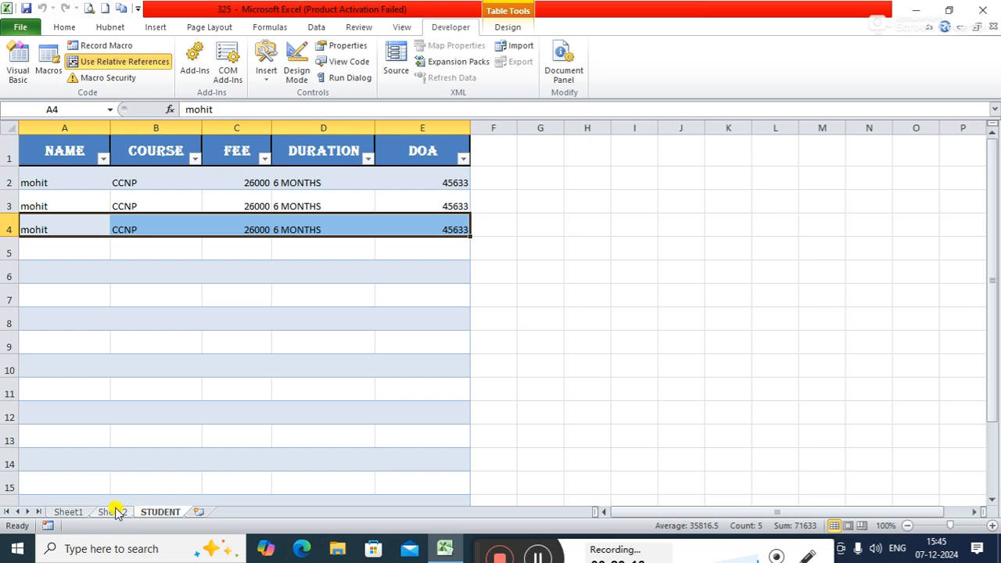
{"action": "left_click", "coordinate": [112, 512]}
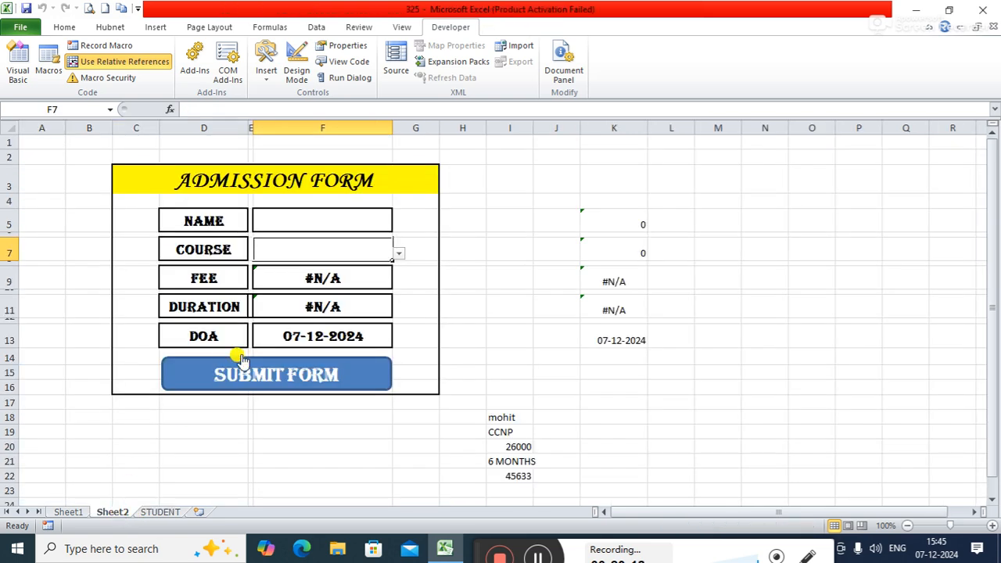
Step: Submit the blank form again and compare the STUDENT table's rows before and after the submission
{"action": "left_click", "coordinate": [510, 417]}
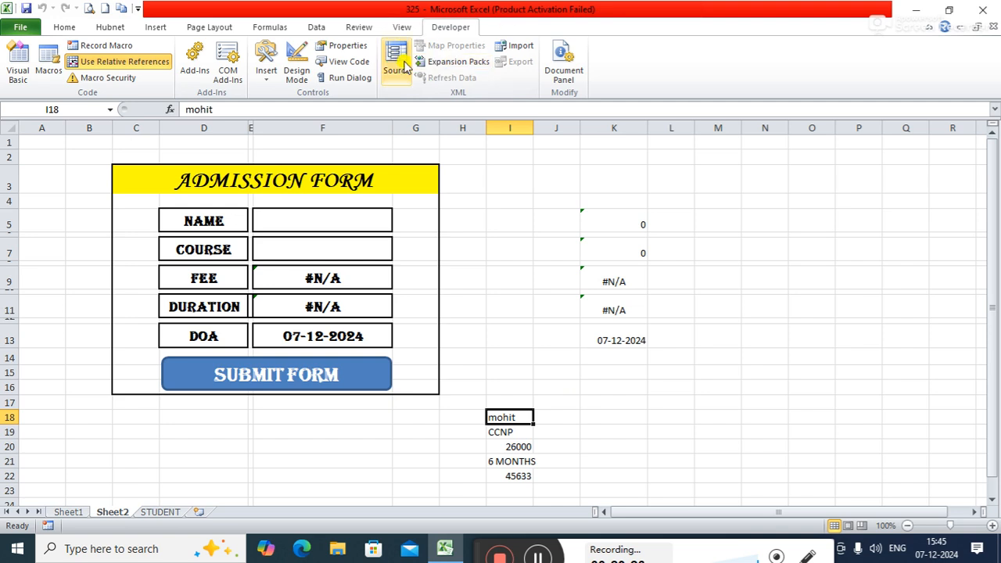
{"action": "left_click", "coordinate": [120, 63]}
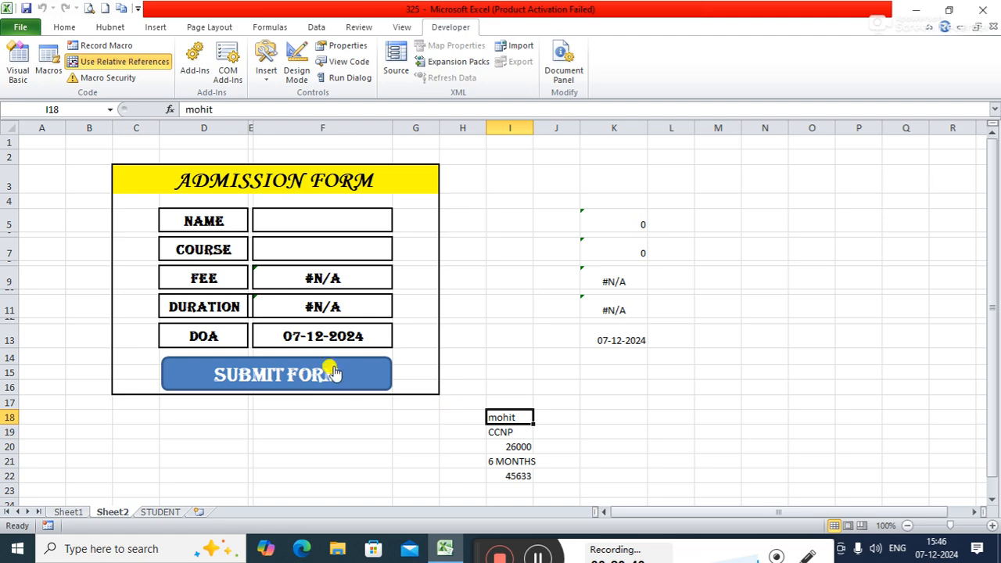
{"action": "left_click", "coordinate": [162, 513]}
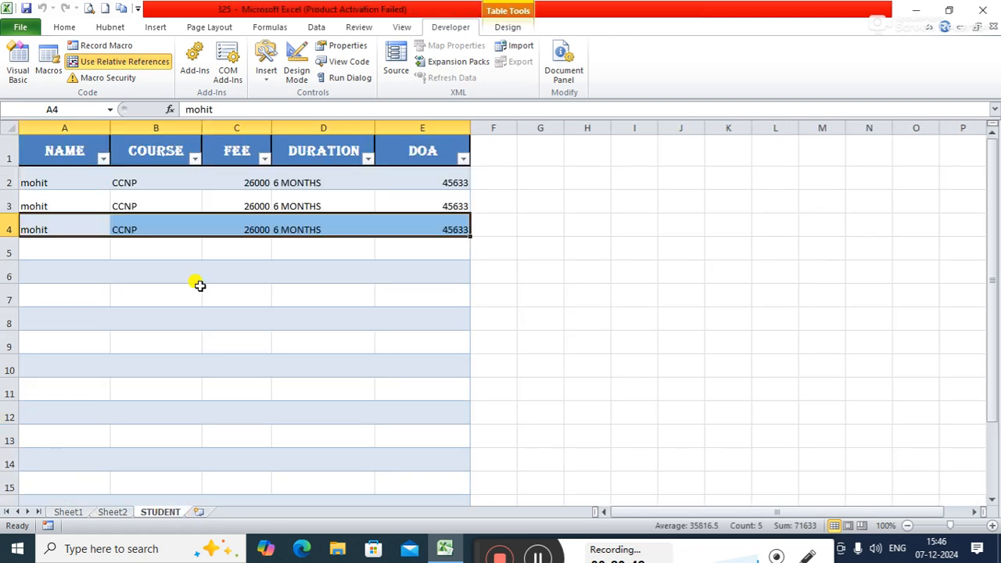
{"action": "left_click", "coordinate": [122, 513]}
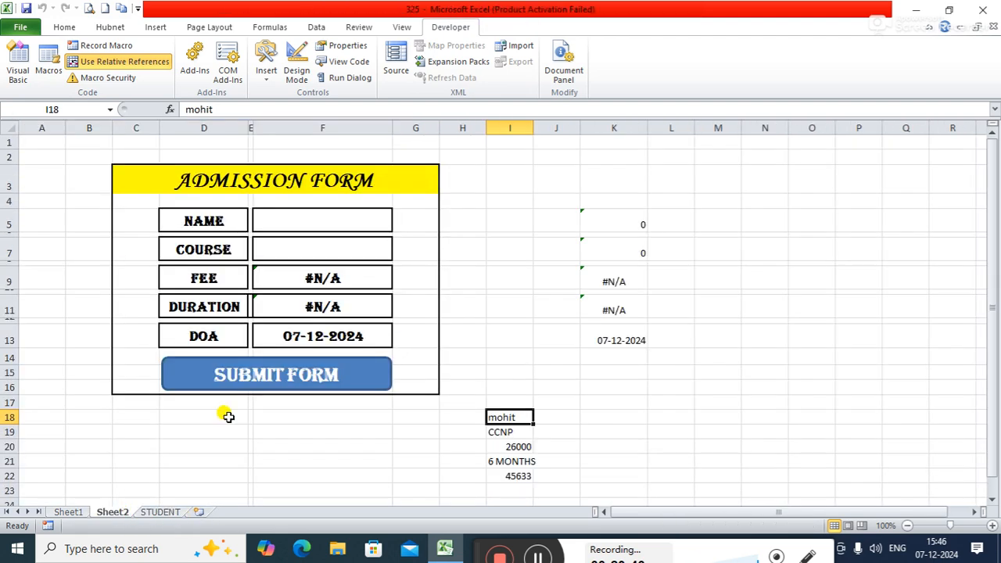
{"action": "left_click", "coordinate": [319, 372]}
{"action": "left_click", "coordinate": [168, 512]}
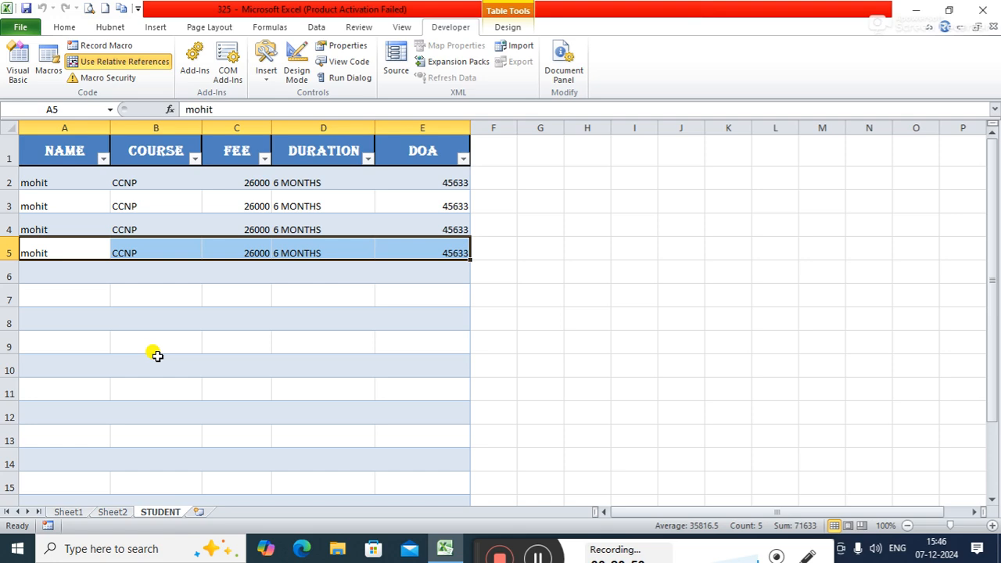
{"action": "left_click", "coordinate": [117, 512]}
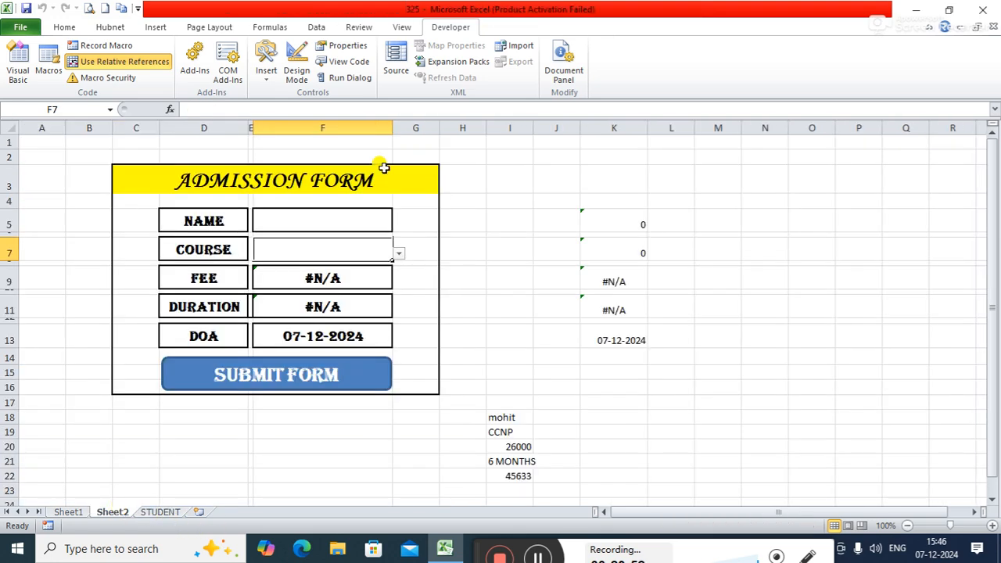
Step: Delete Macro2 from the workbook's macros and confirm the deletion
{"action": "left_click", "coordinate": [59, 61]}
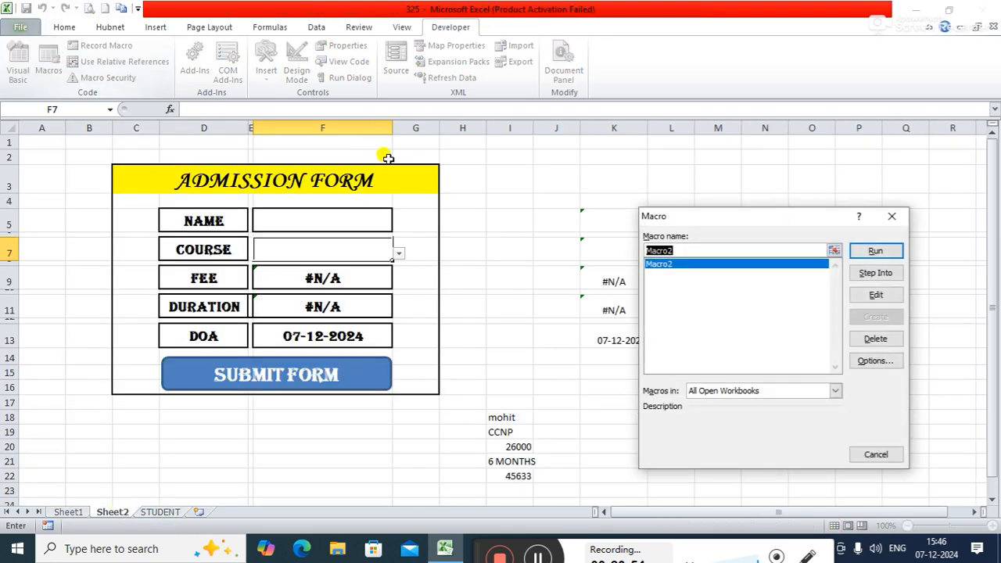
{"action": "left_click", "coordinate": [875, 338]}
{"action": "left_click", "coordinate": [473, 301]}
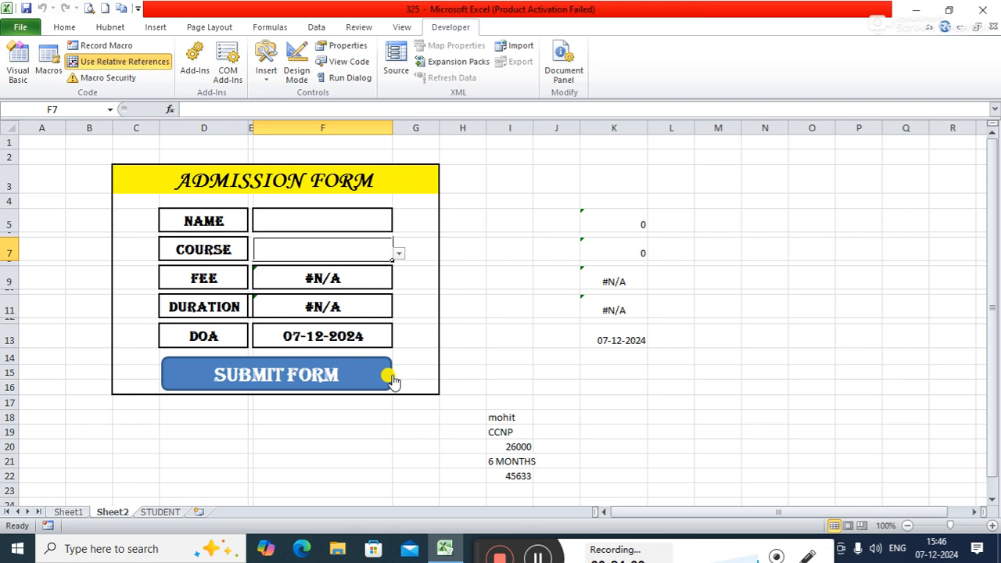
Step: Enter a new student name in the form's NAME field and choose ADCA as the COURSE
{"action": "left_click", "coordinate": [296, 215]}
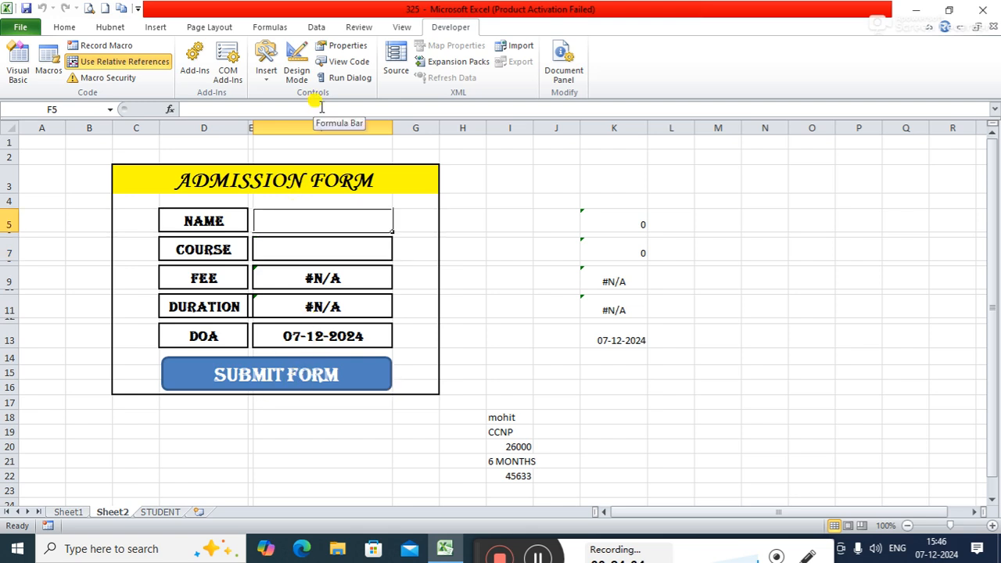
{"action": "type", "text": "ra"}
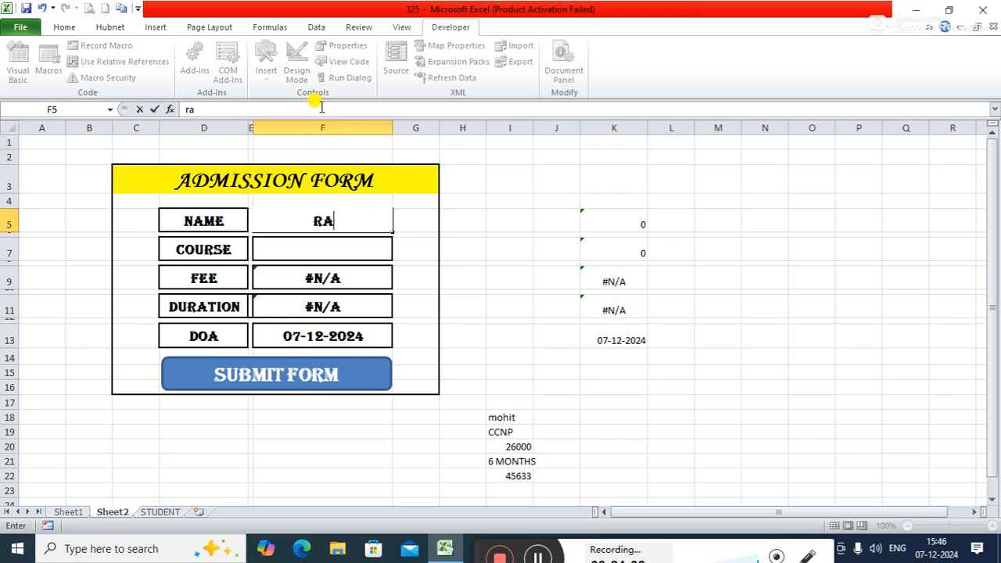
{"action": "type", "text": "mesh"}
{"action": "key", "text": "Return"}
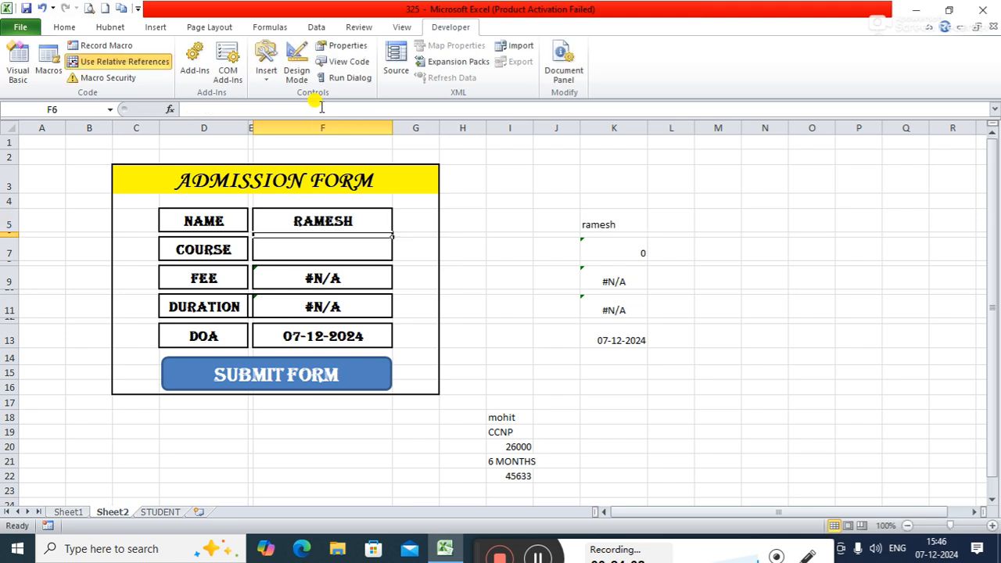
{"action": "left_click", "coordinate": [336, 248]}
{"action": "left_click", "coordinate": [396, 255]}
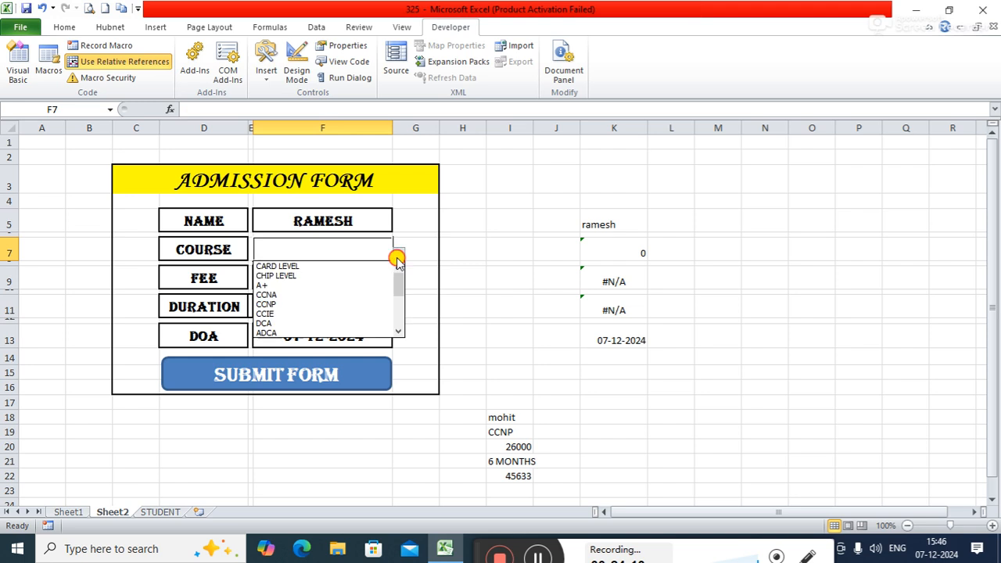
{"action": "left_click", "coordinate": [266, 331]}
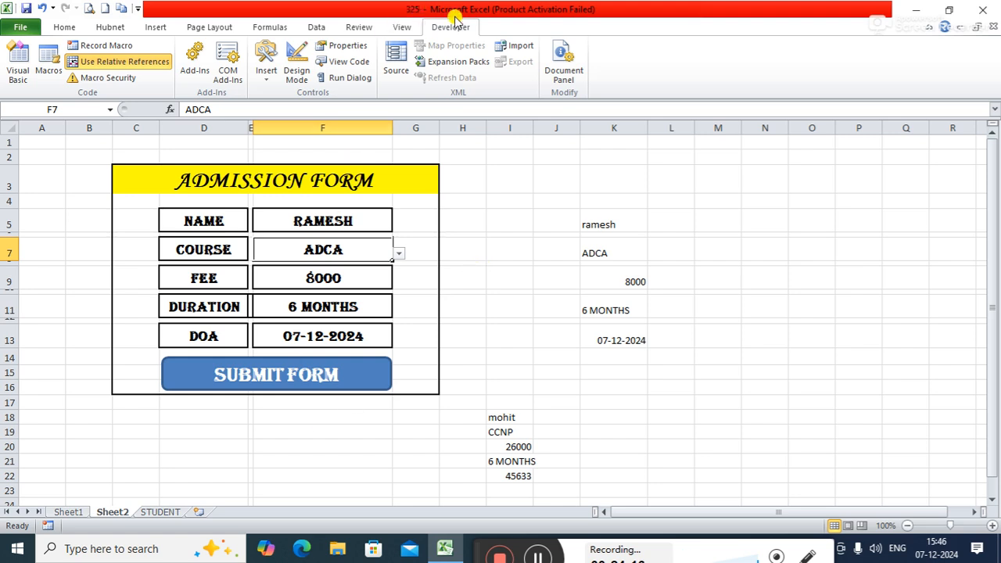
Step: Cancel the new Macro3 recording setup and turn off relative references
{"action": "left_click", "coordinate": [120, 49]}
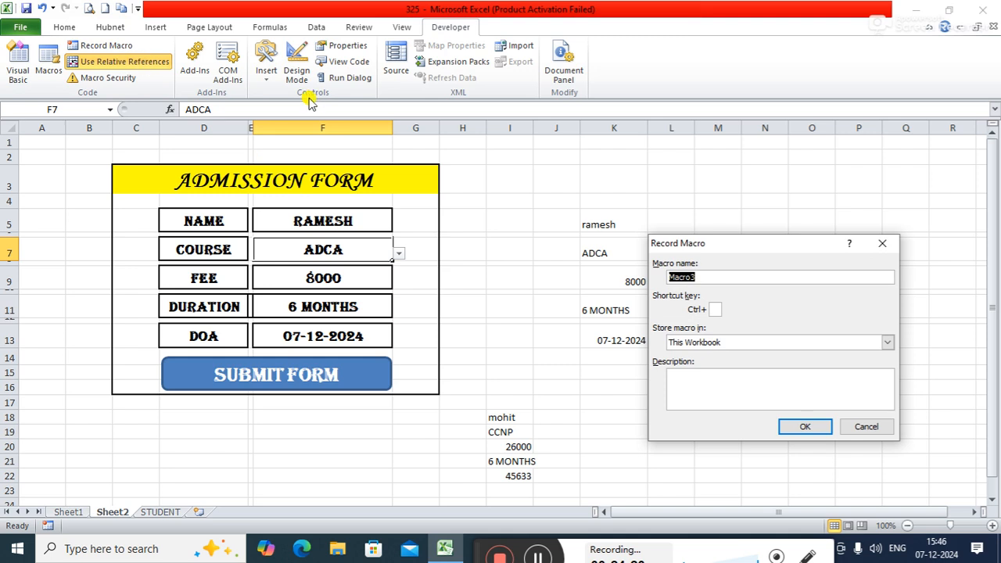
{"action": "left_click", "coordinate": [871, 427]}
{"action": "left_click", "coordinate": [117, 62]}
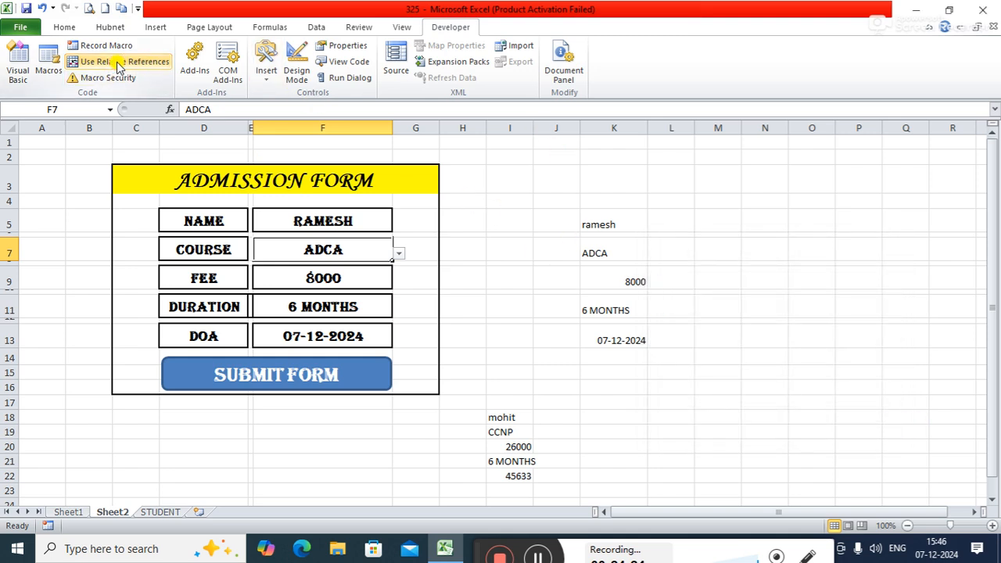
Step: Record a macro named datasave and try to copy the linked entry cells K5, K7, K9, K11 and K13 together
{"action": "left_click", "coordinate": [127, 47]}
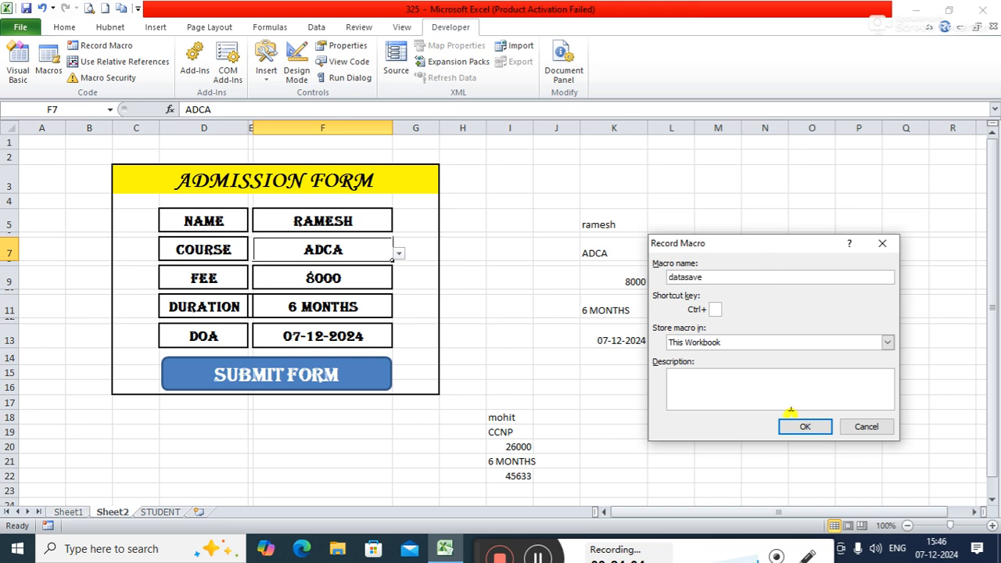
{"action": "left_click", "coordinate": [804, 426]}
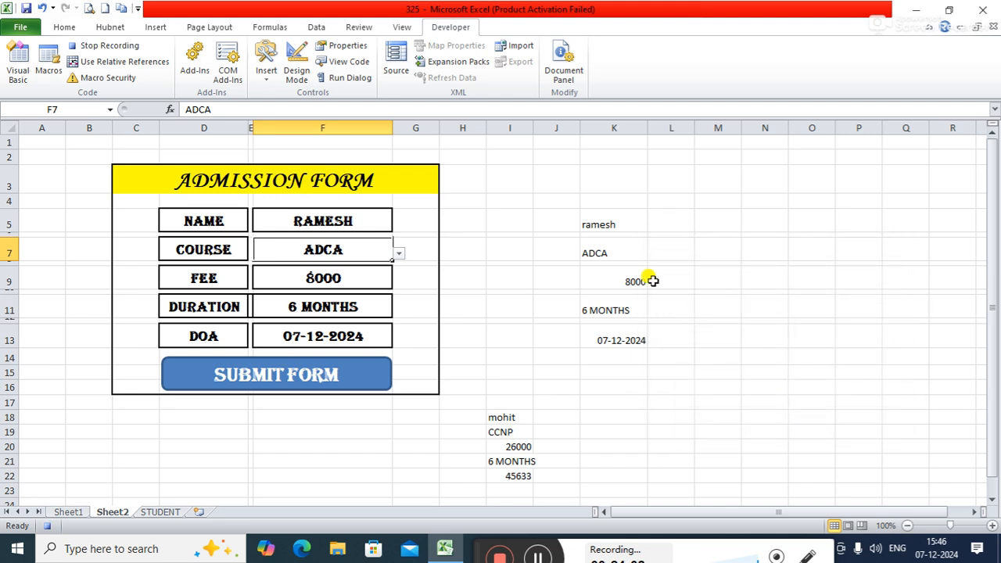
{"action": "left_click", "coordinate": [607, 219], "text": "ctrl"}
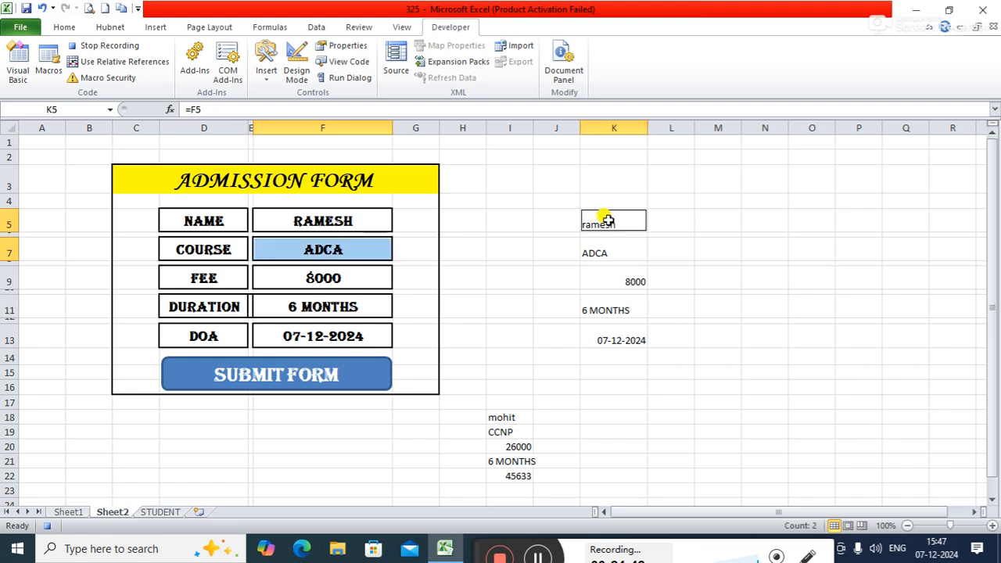
{"action": "left_click", "coordinate": [600, 250], "text": "ctrl"}
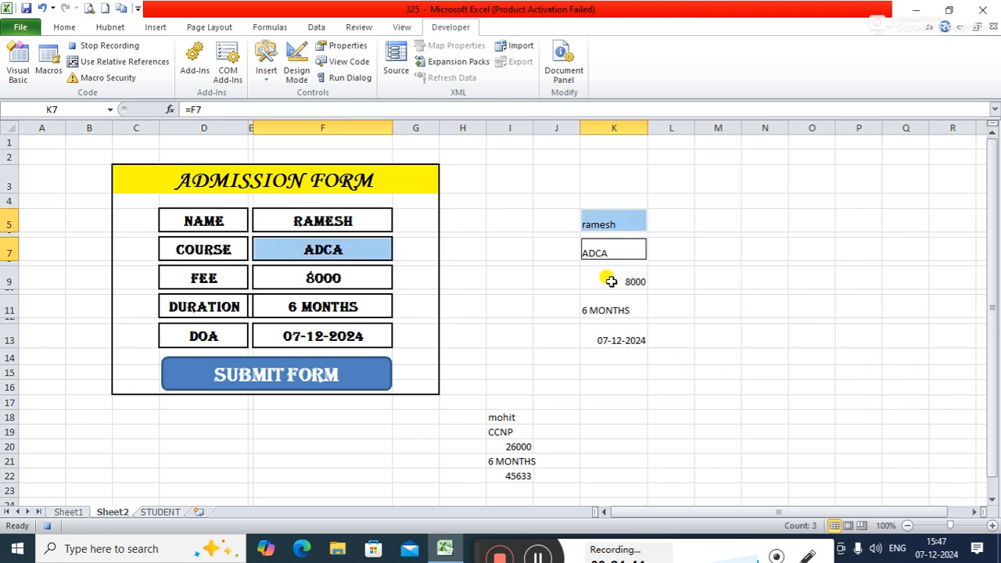
{"action": "left_click", "coordinate": [610, 280], "text": "ctrl"}
{"action": "left_click", "coordinate": [604, 309], "text": "ctrl"}
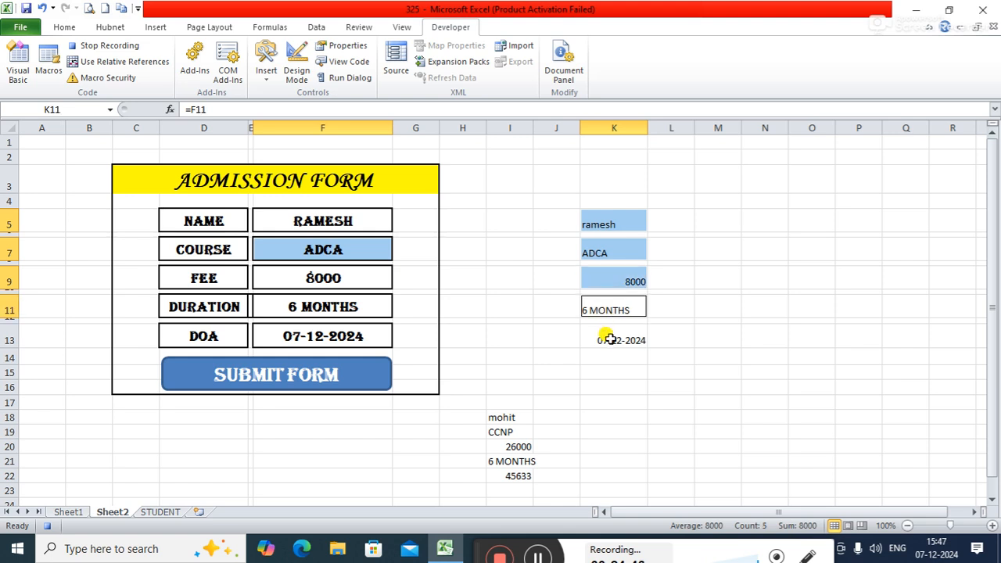
{"action": "left_click", "coordinate": [609, 340], "text": "ctrl"}
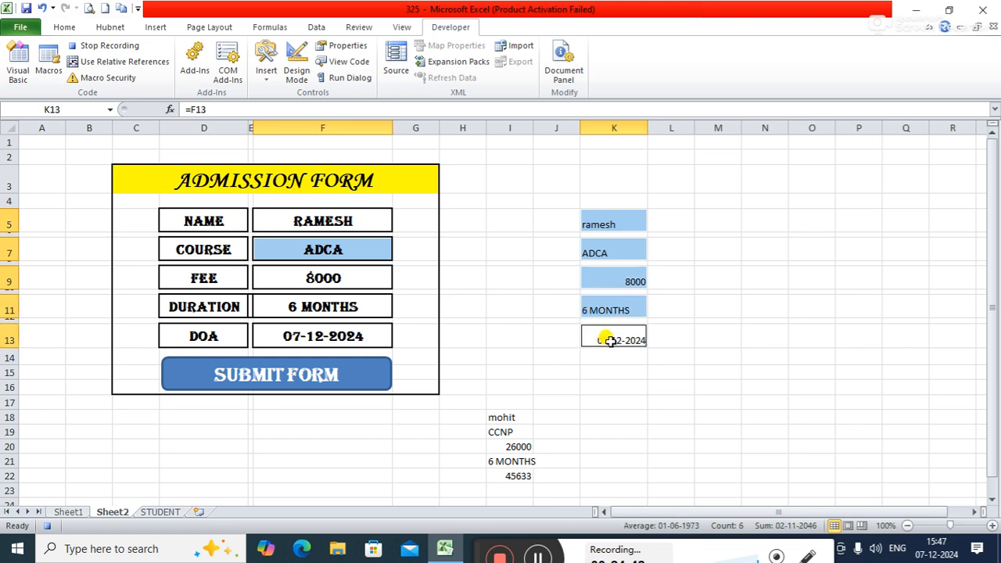
{"action": "key", "text": "ctrl+c"}
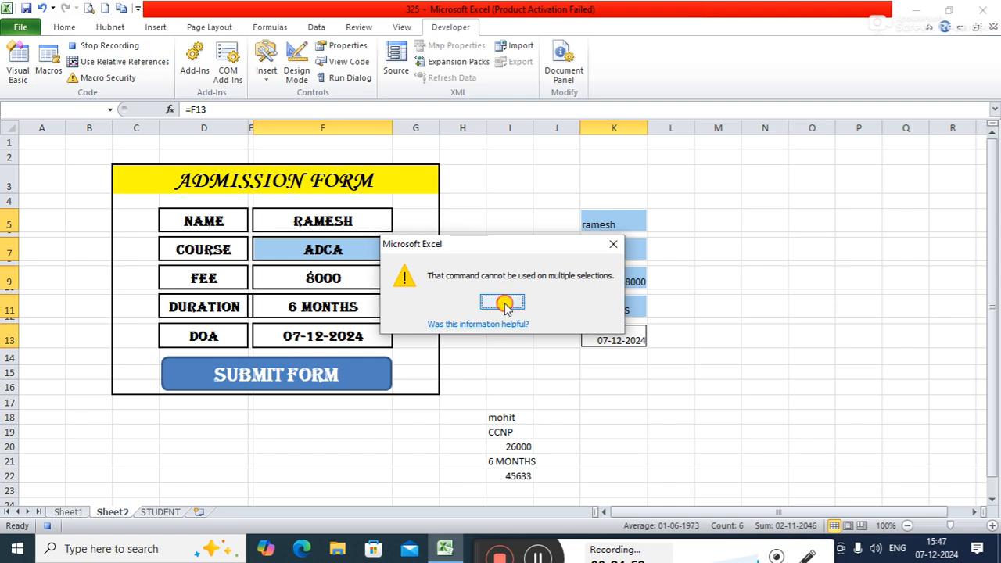
{"action": "left_click", "coordinate": [502, 304]}
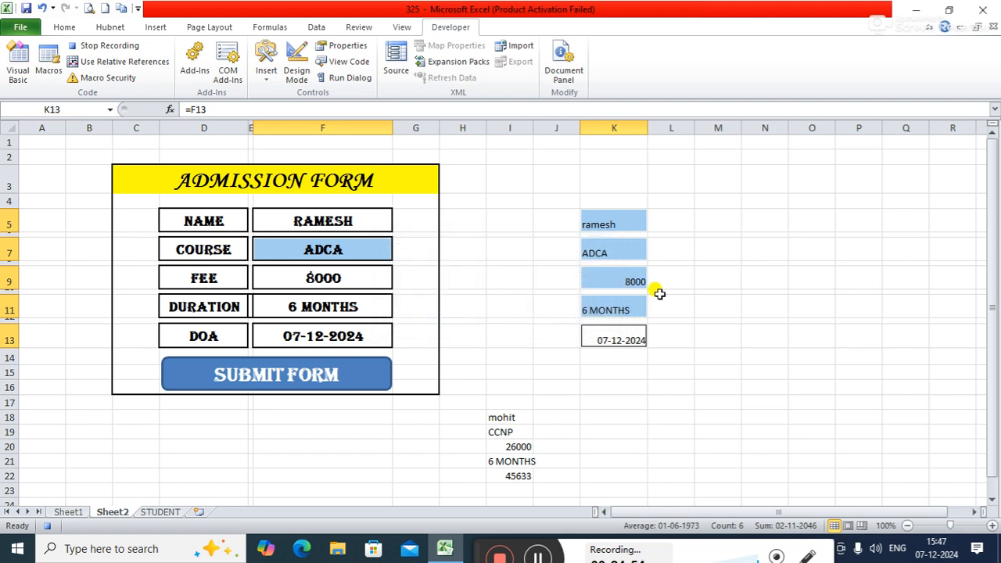
{"action": "key", "text": "ctrl+c"}
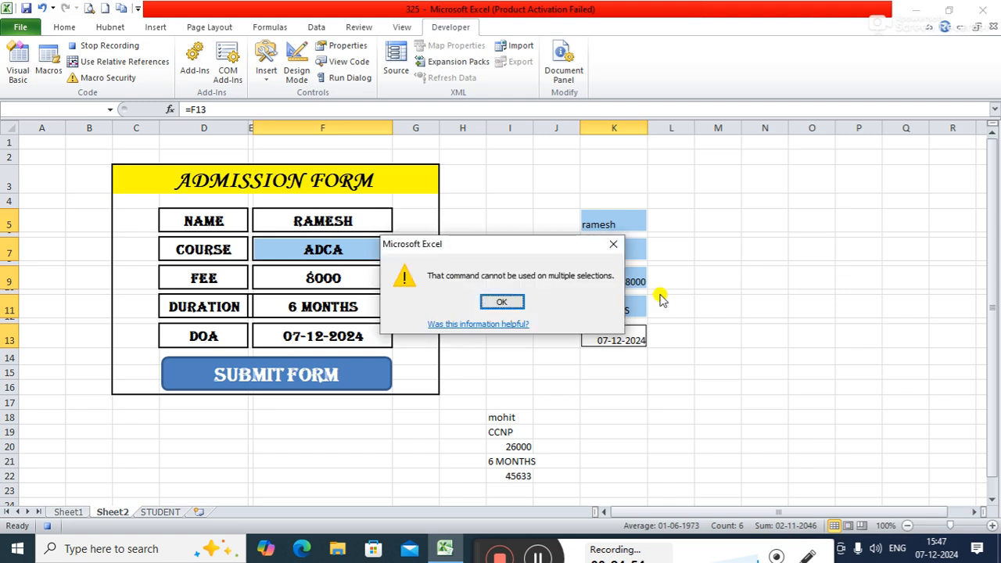
{"action": "left_click", "coordinate": [504, 302]}
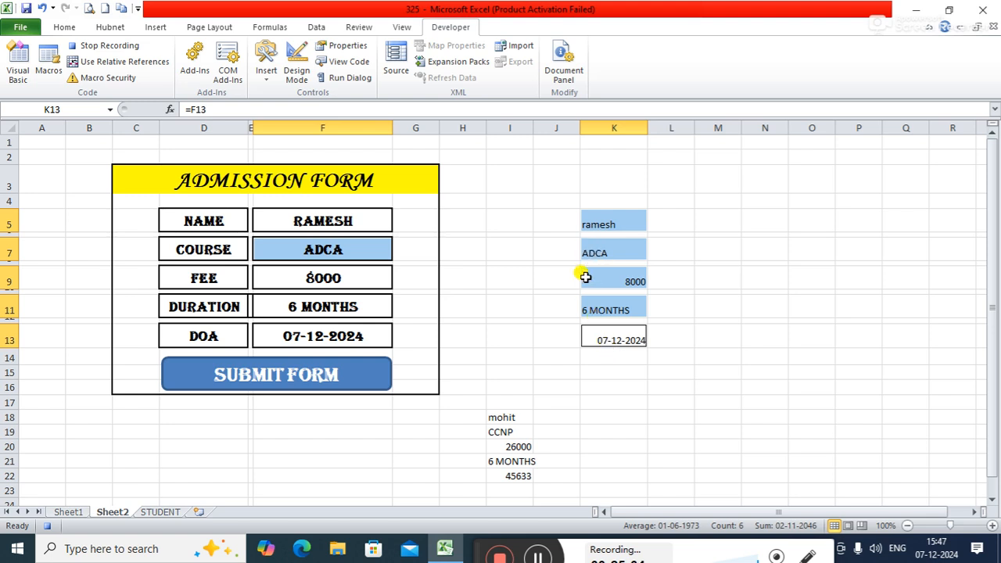
{"action": "key", "text": "ctrl+c"}
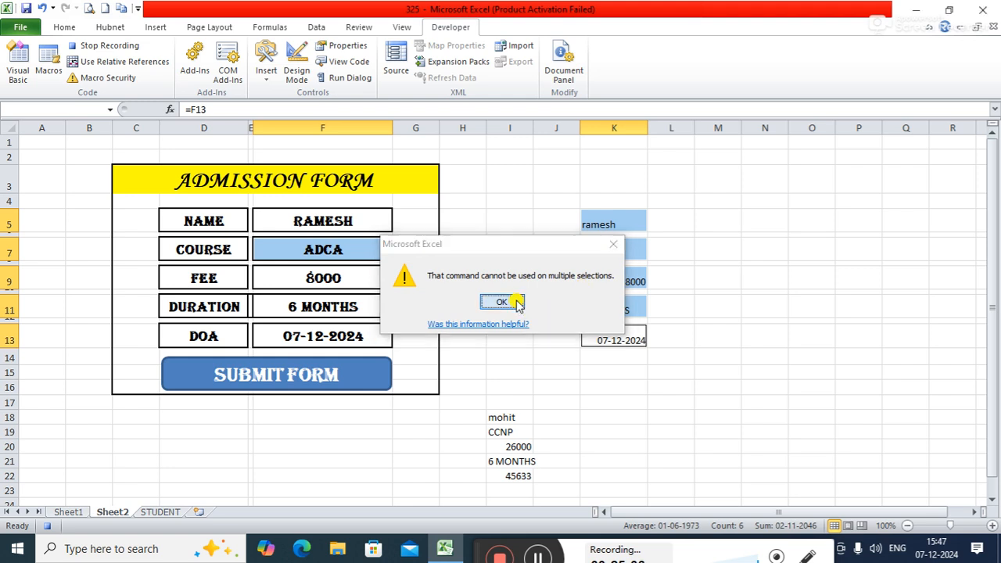
{"action": "left_click", "coordinate": [517, 303]}
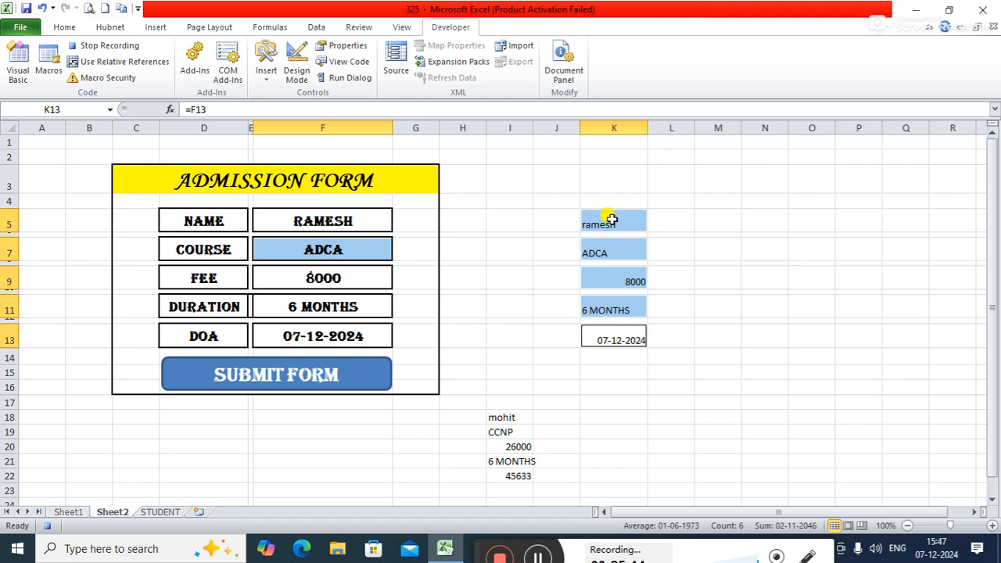
Step: Reselect the five linked entry cells in column K, try to copy them again, and stop the macro recording
{"action": "left_click", "coordinate": [295, 179]}
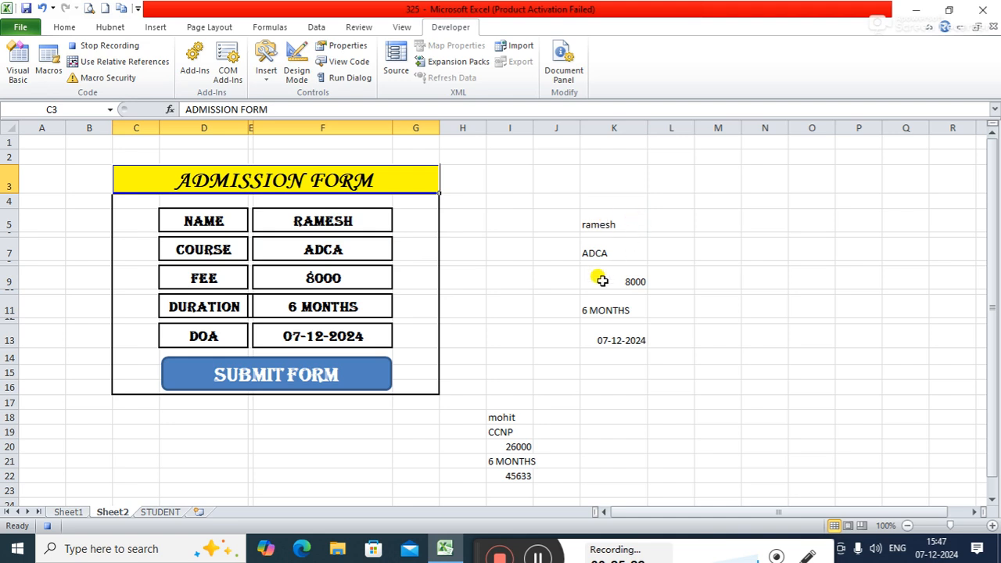
{"action": "left_click", "coordinate": [599, 224]}
{"action": "left_click", "coordinate": [598, 252], "text": "ctrl"}
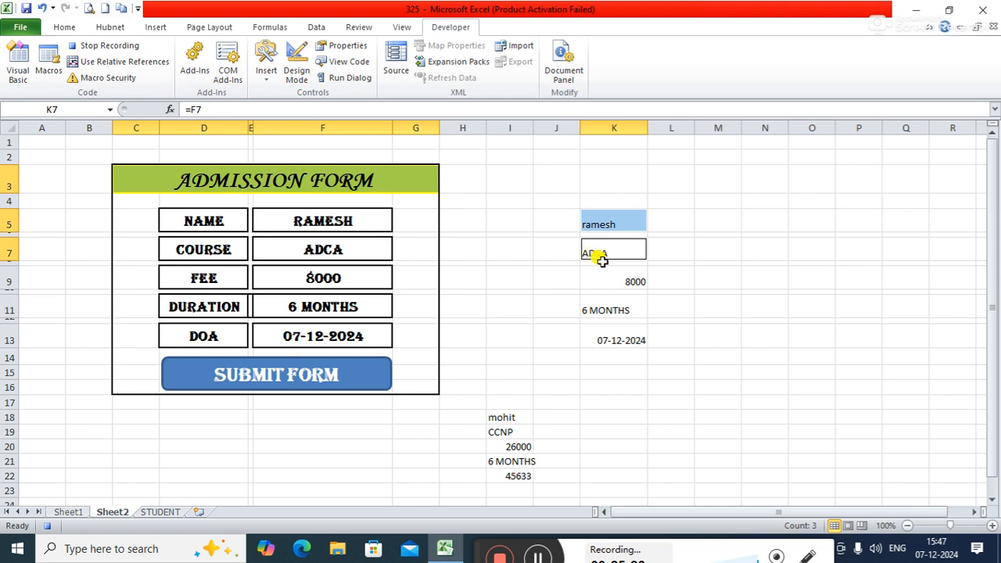
{"action": "left_click", "coordinate": [610, 281], "text": "ctrl"}
{"action": "left_click", "coordinate": [599, 310], "text": "ctrl"}
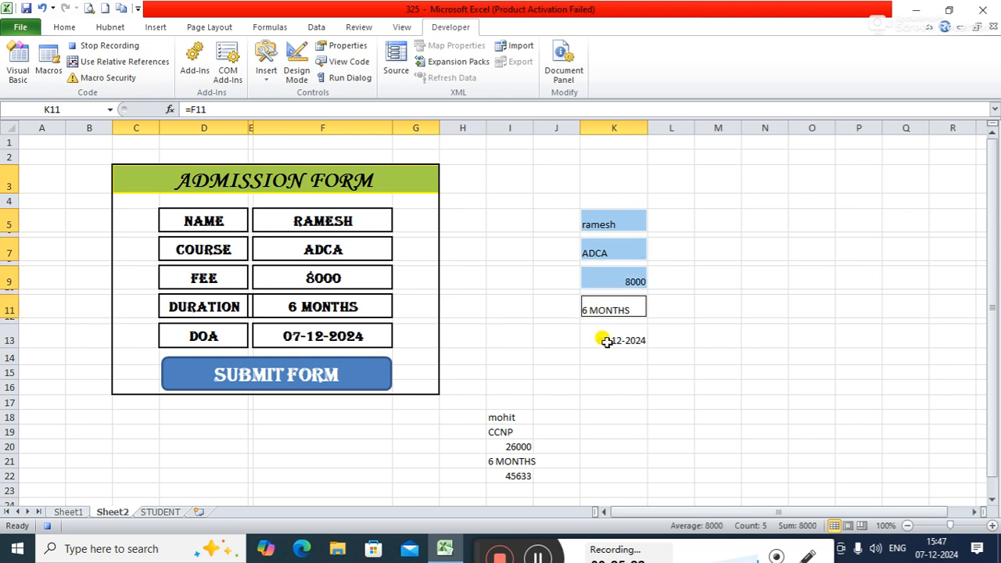
{"action": "left_click", "coordinate": [607, 342], "text": "ctrl"}
{"action": "key", "text": "ctrl+c"}
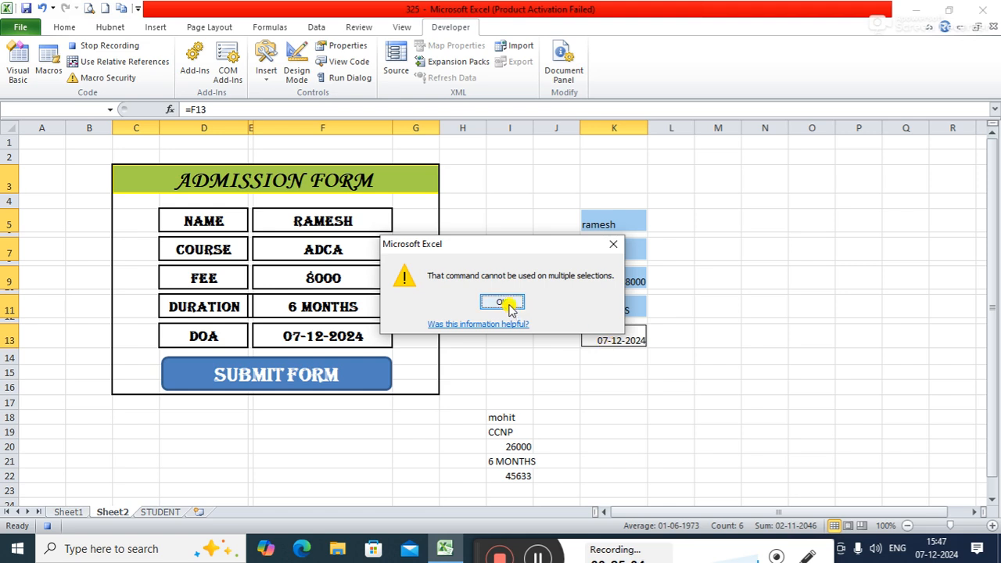
{"action": "left_click", "coordinate": [508, 305]}
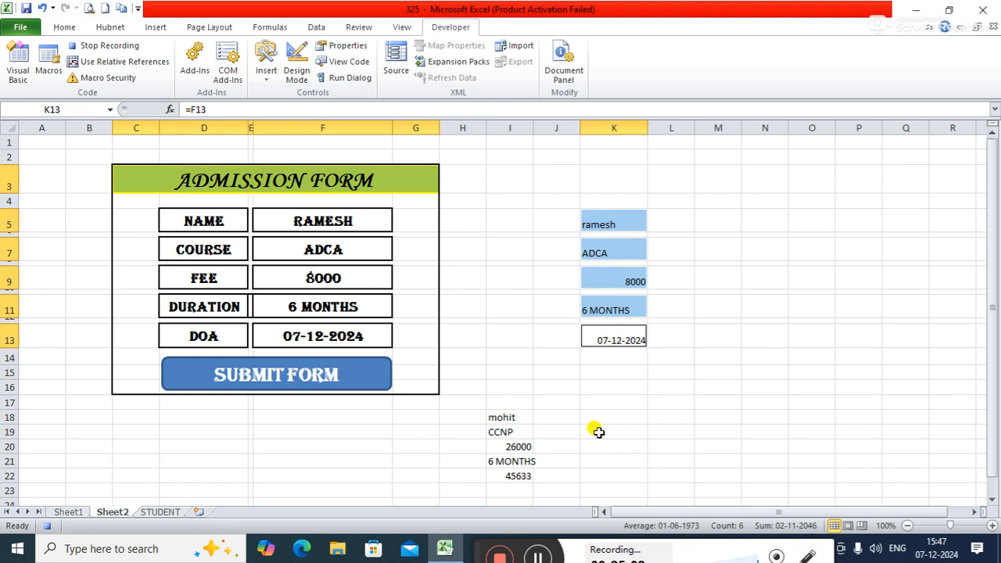
{"action": "left_click", "coordinate": [98, 45]}
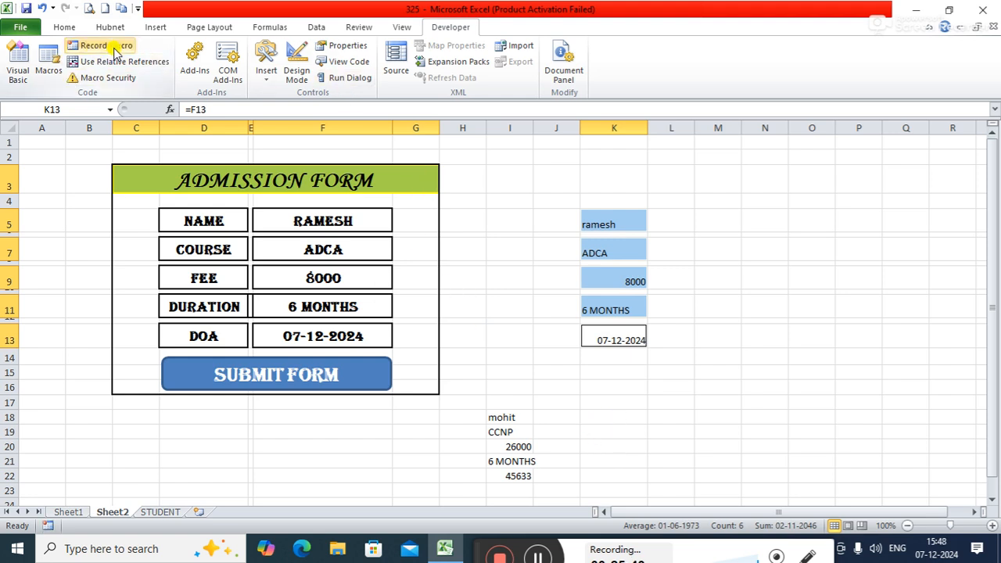
Step: Clear the old pasted entry from I18:I22 and widen column I slightly
{"action": "left_click", "coordinate": [589, 442]}
{"action": "left_click_drag", "start_coordinate": [502, 417], "coordinate": [508, 454]}
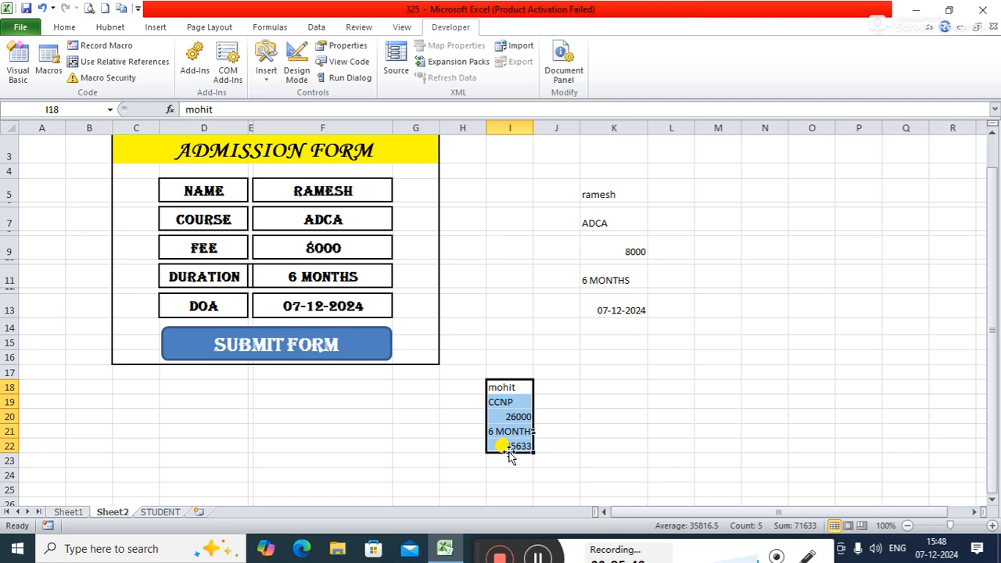
{"action": "key", "text": "Delete"}
{"action": "left_click", "coordinate": [583, 364]}
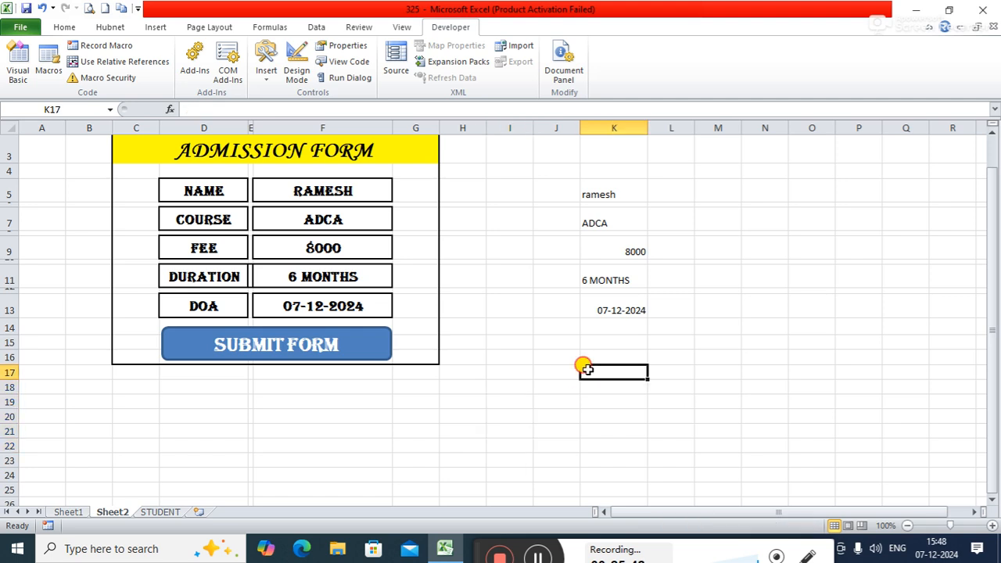
{"action": "left_click_drag", "start_coordinate": [534, 128], "coordinate": [544, 127]}
{"action": "left_click", "coordinate": [719, 308]}
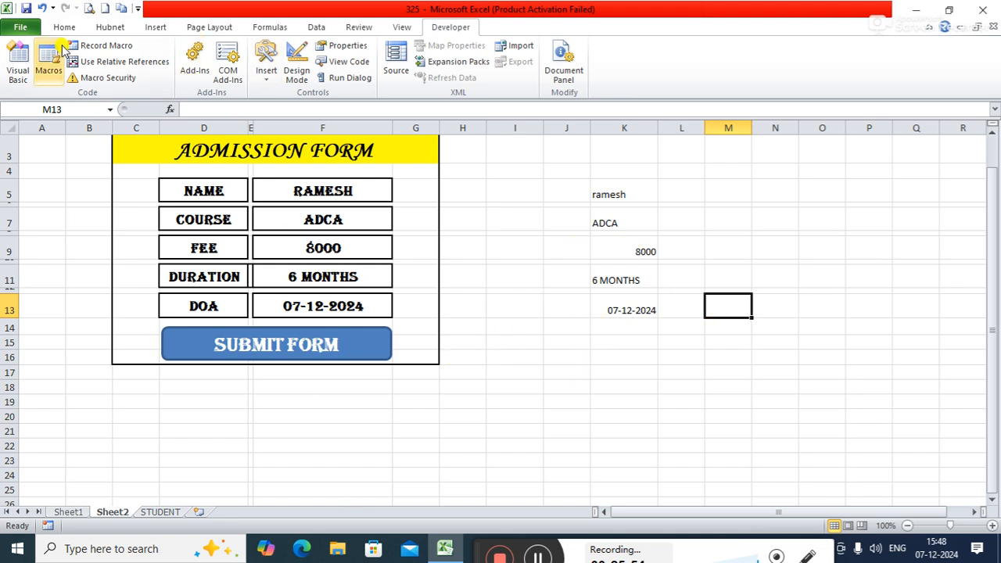
Step: Start recording a new macro named save, stored in This Workbook
{"action": "left_click", "coordinate": [102, 47]}
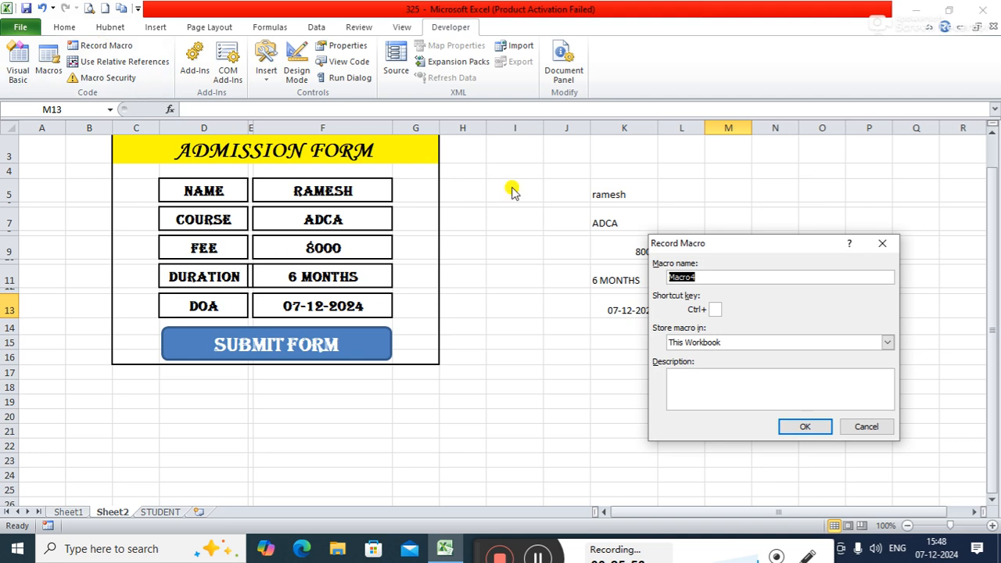
{"action": "type", "text": "save"}
{"action": "left_click", "coordinate": [799, 427]}
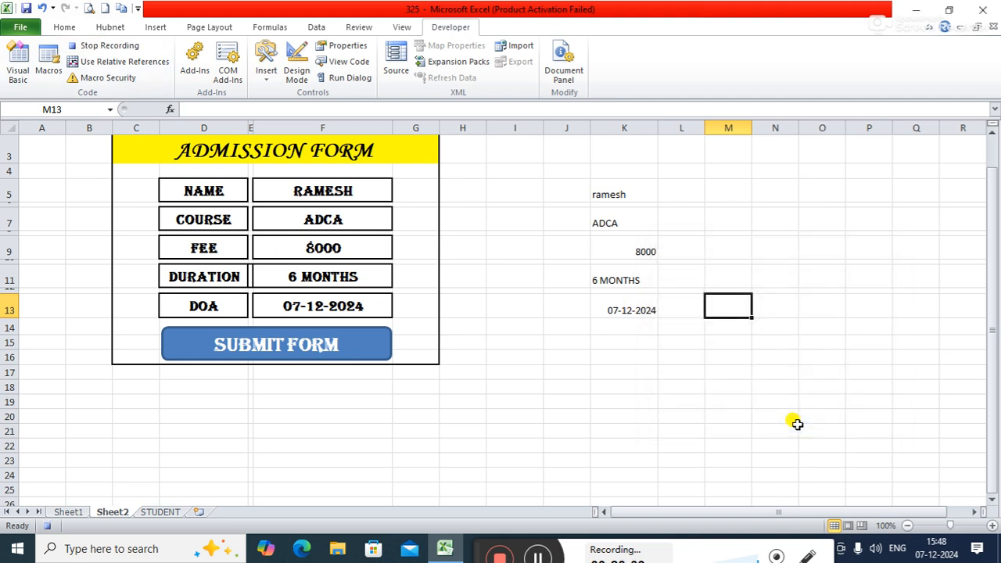
Step: Select the linked entry cells K5, K7, K9, K11 and K13 together and copy them
{"action": "left_click", "coordinate": [624, 189]}
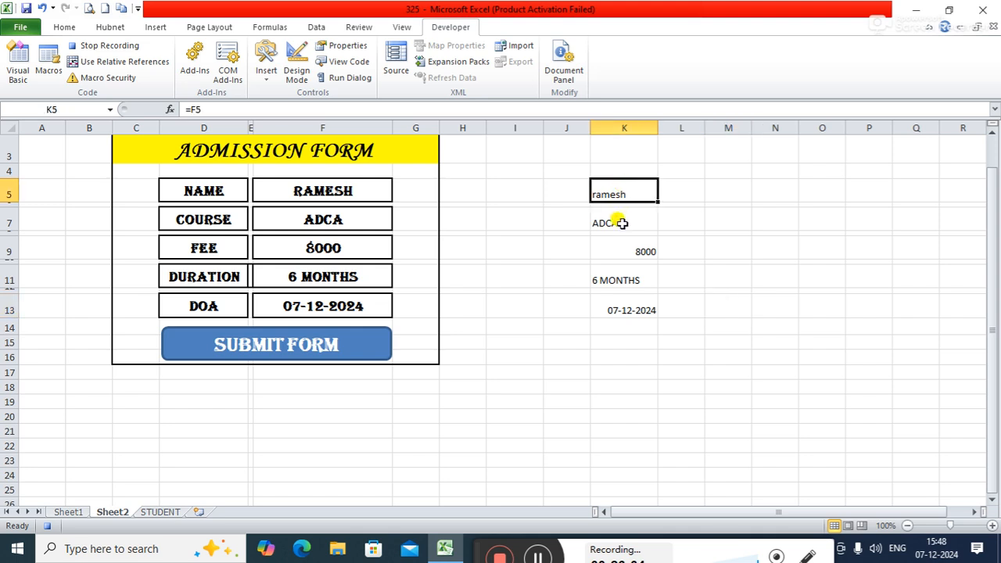
{"action": "left_click", "coordinate": [623, 221], "text": "ctrl"}
{"action": "left_click", "coordinate": [619, 254], "text": "ctrl"}
{"action": "left_click", "coordinate": [614, 279], "text": "ctrl"}
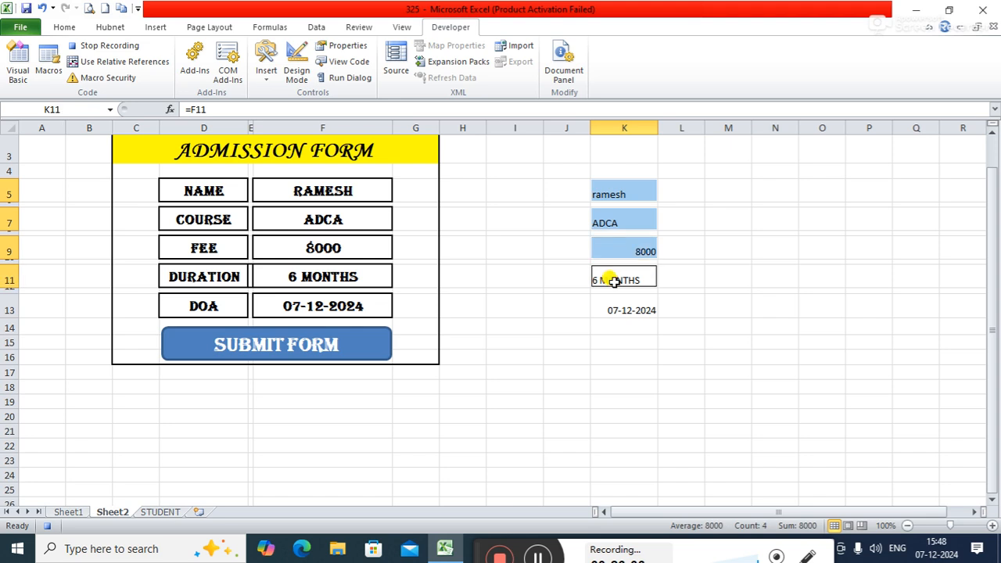
{"action": "left_click", "coordinate": [615, 309], "text": "ctrl"}
{"action": "key", "text": "ctrl+c"}
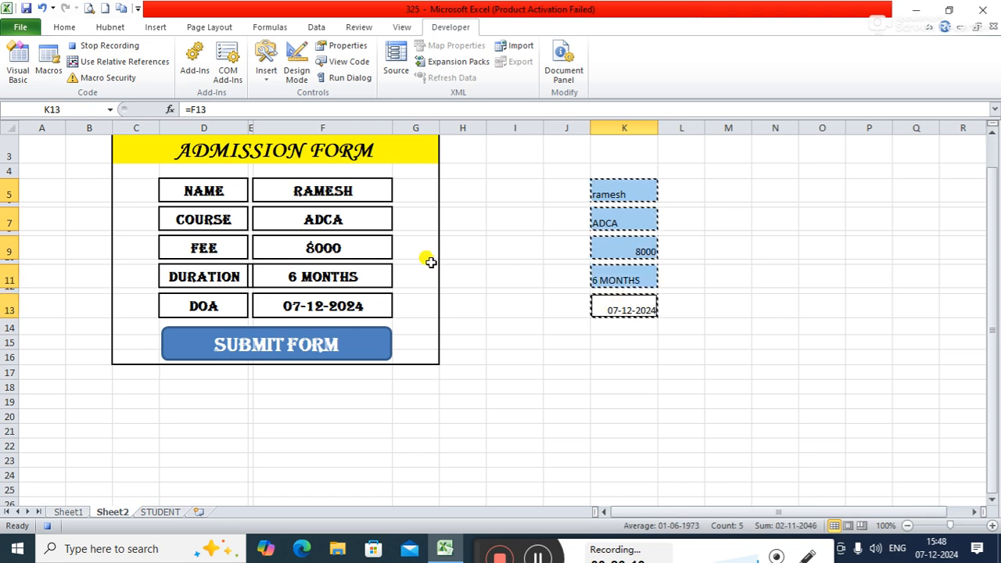
Step: Paste the copied entry as values only starting at I17, and copy the pasted block
{"action": "left_click", "coordinate": [517, 373]}
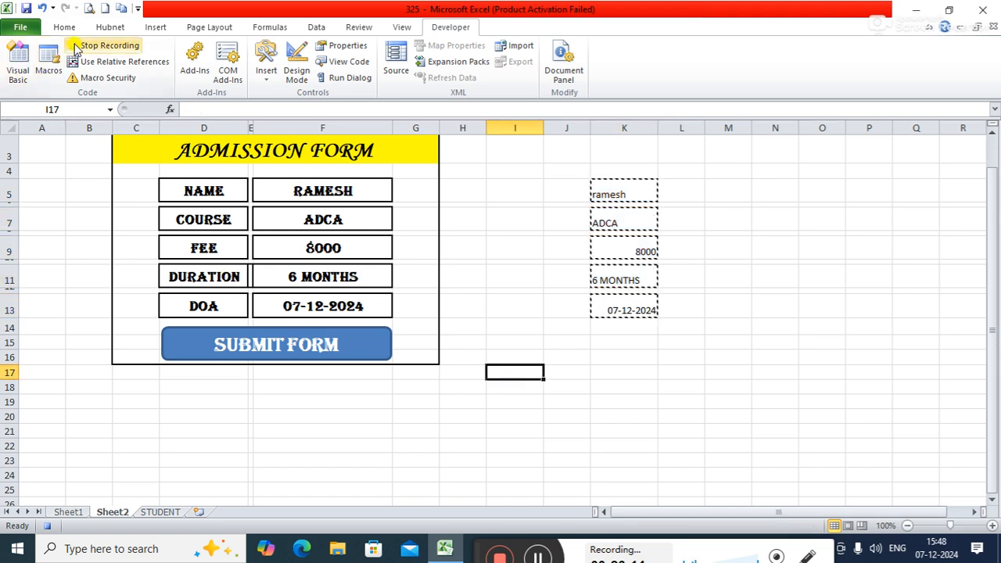
{"action": "left_click", "coordinate": [53, 28]}
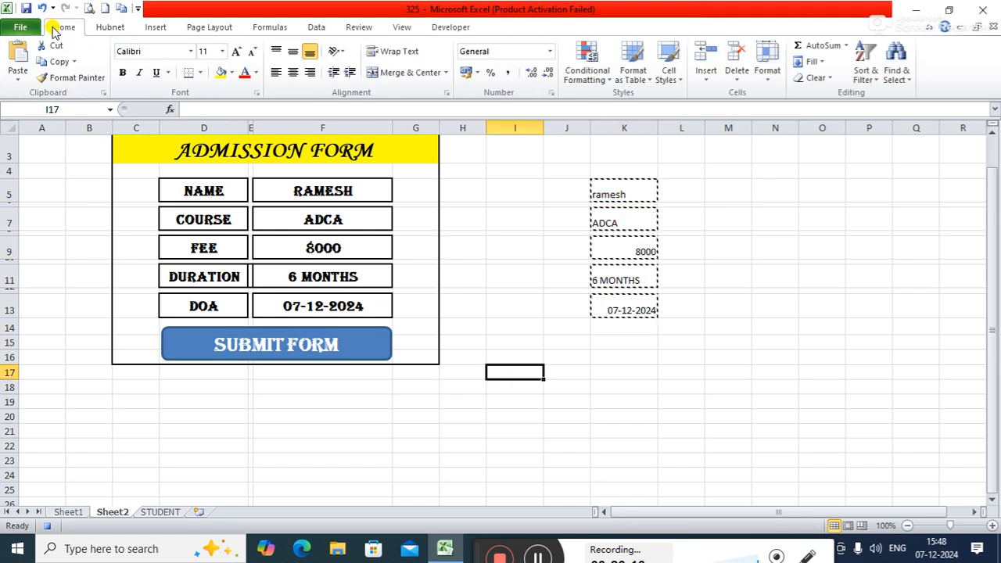
{"action": "left_click", "coordinate": [18, 73]}
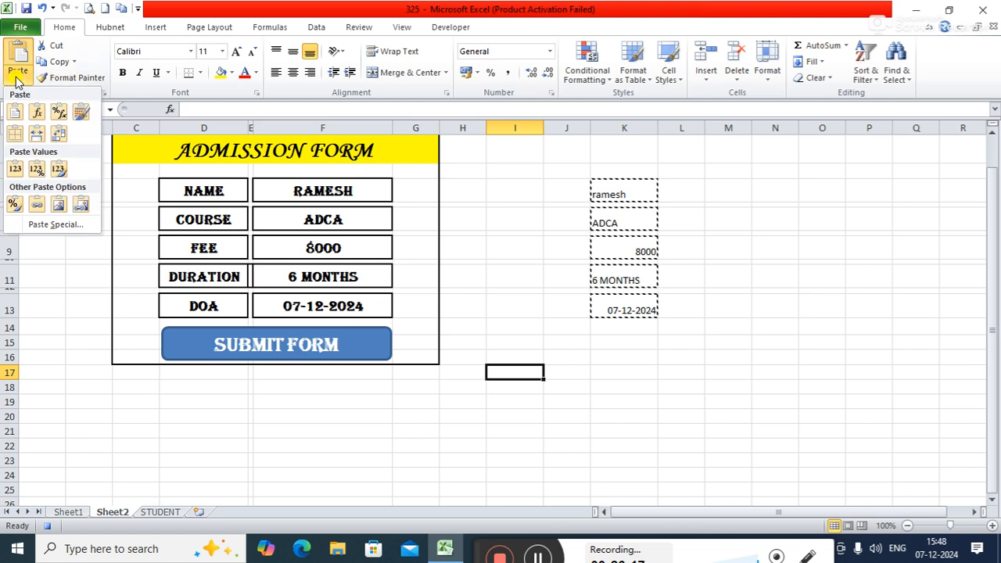
{"action": "left_click", "coordinate": [15, 168]}
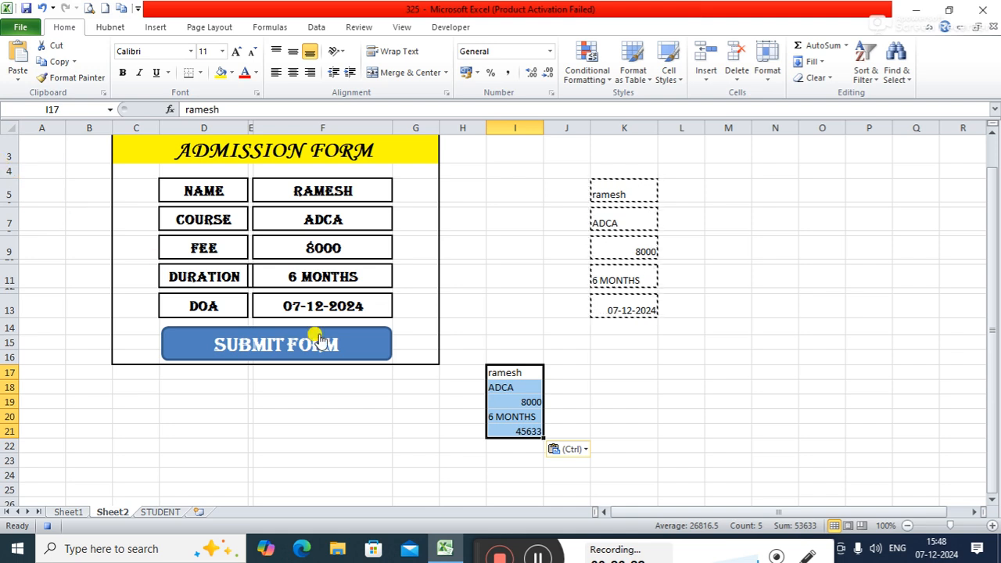
{"action": "key", "text": "ctrl+c"}
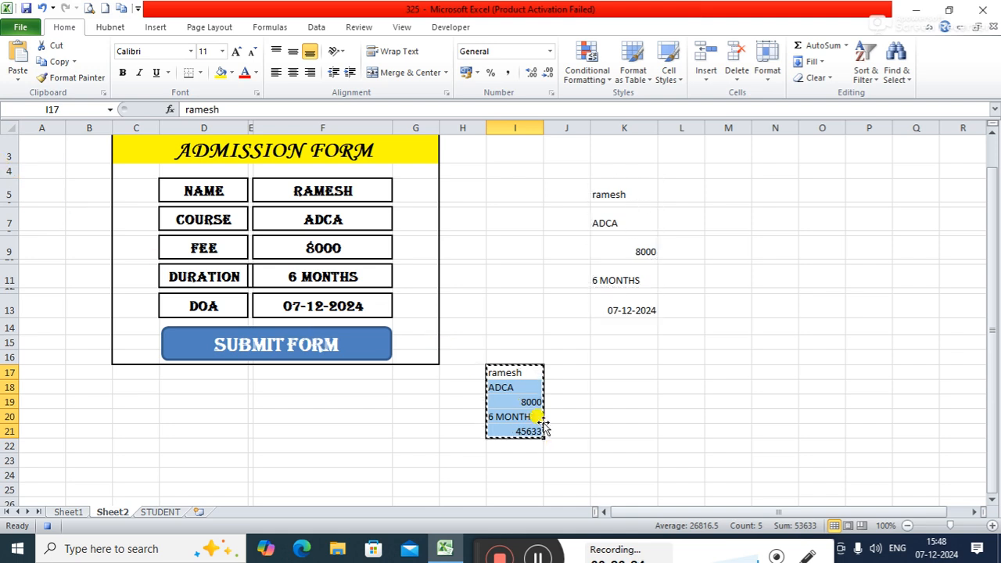
Step: On the STUDENT sheet, go from header A1 to the last NAME entry, and move one row down with relative references enabled
{"action": "left_click", "coordinate": [161, 511]}
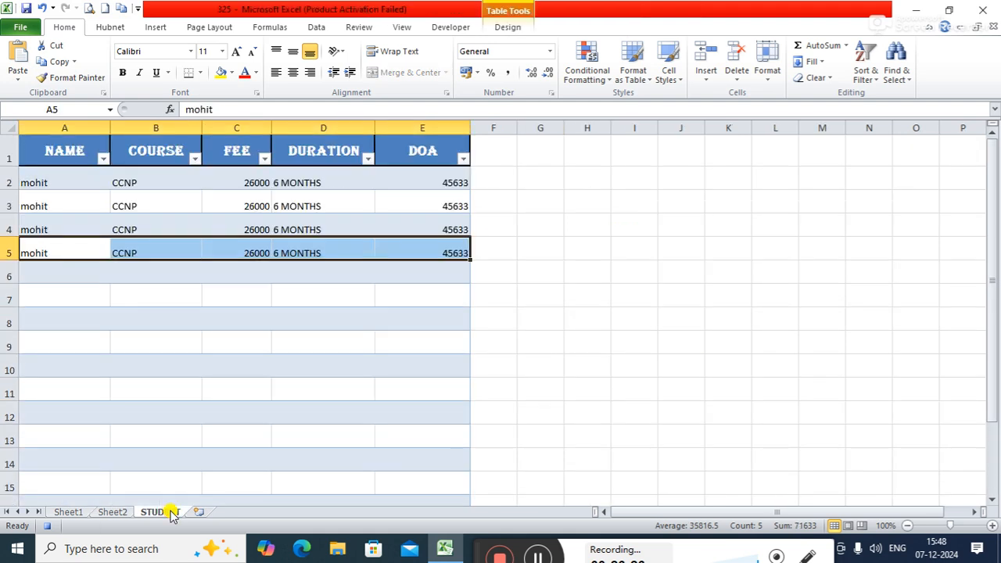
{"action": "left_click", "coordinate": [58, 145]}
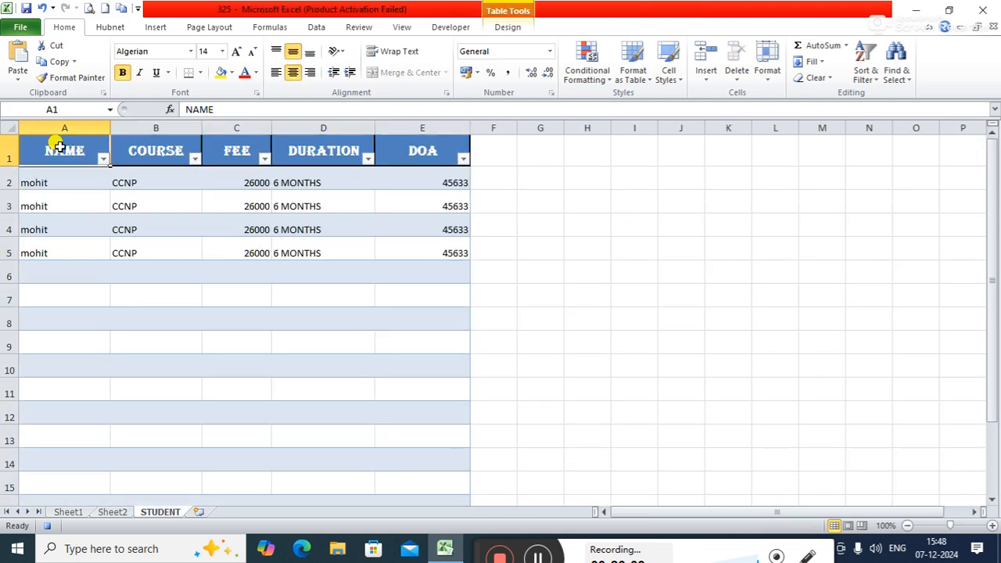
{"action": "key", "text": "ctrl+Down"}
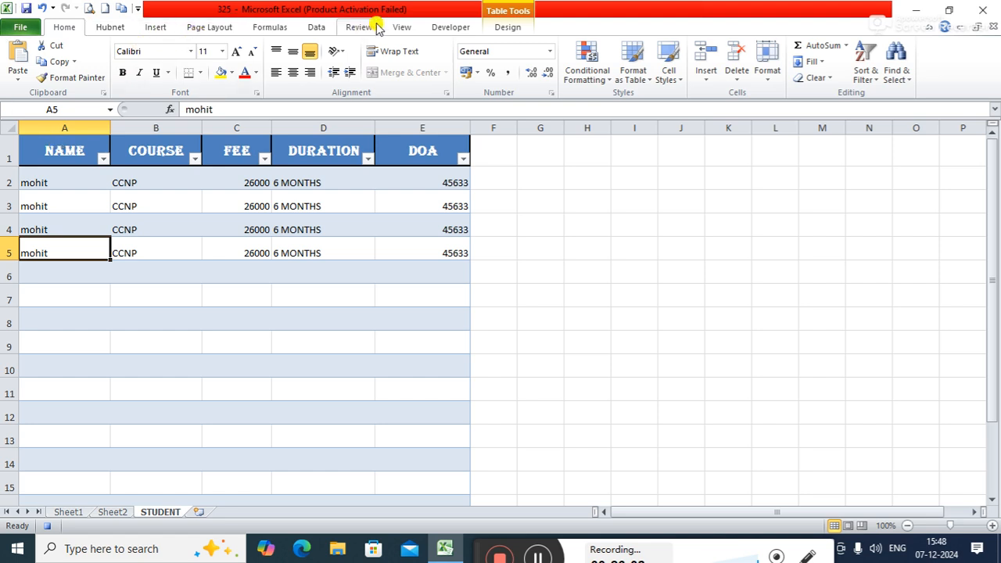
{"action": "left_click", "coordinate": [456, 27]}
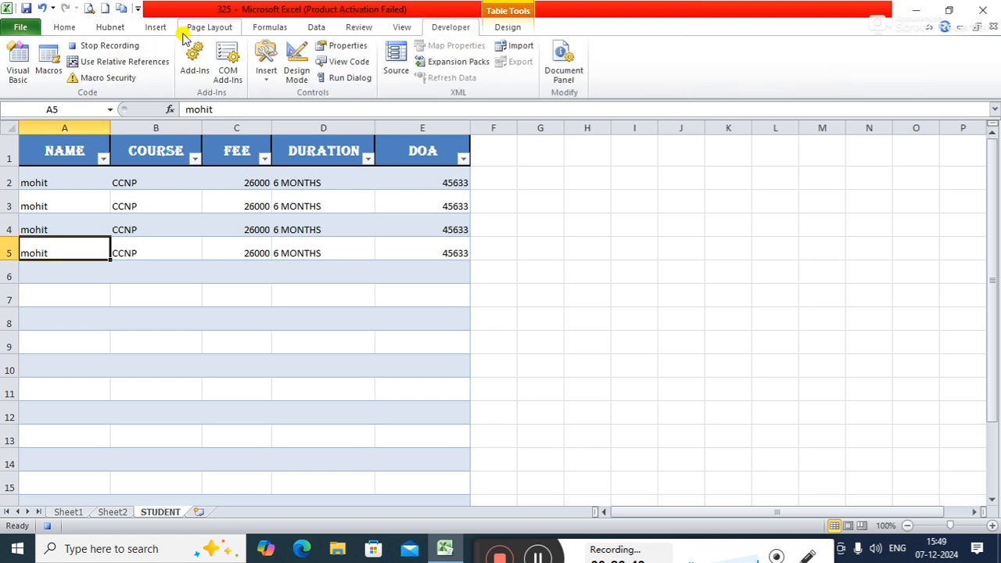
{"action": "left_click", "coordinate": [100, 62]}
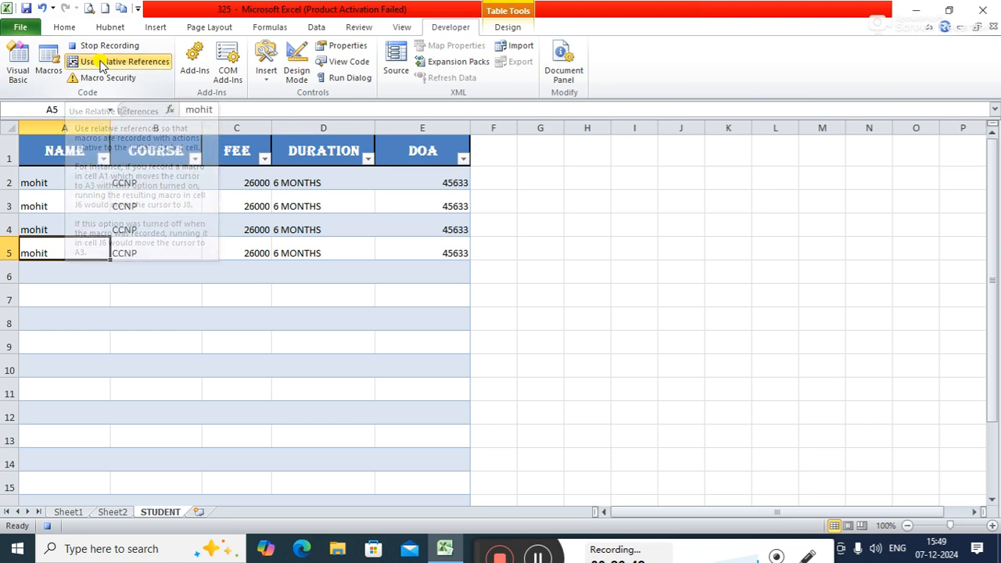
{"action": "key", "text": "Down"}
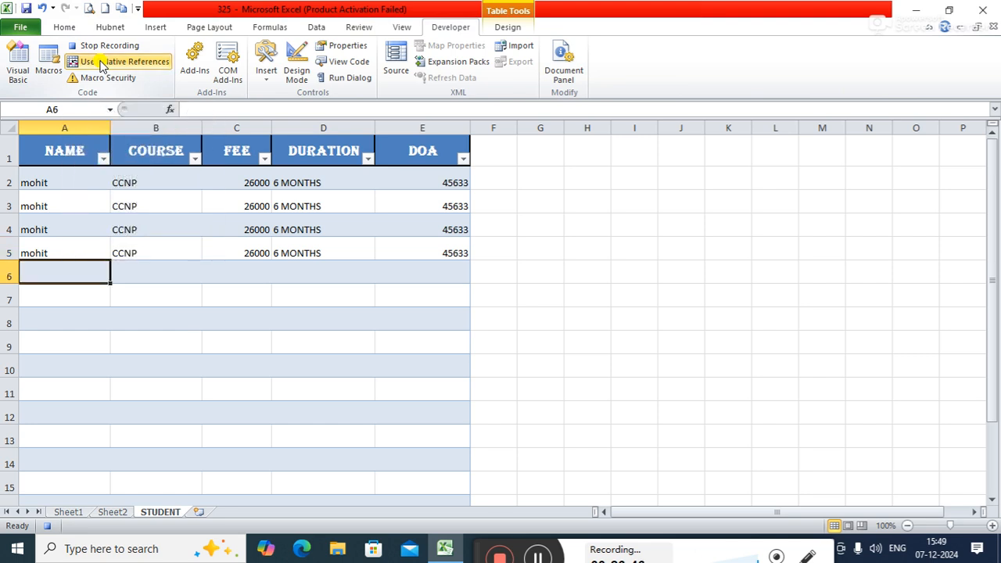
Step: Paste the copied entry block transposed into the STUDENT table's first empty row, starting at A6
{"action": "left_click", "coordinate": [64, 27]}
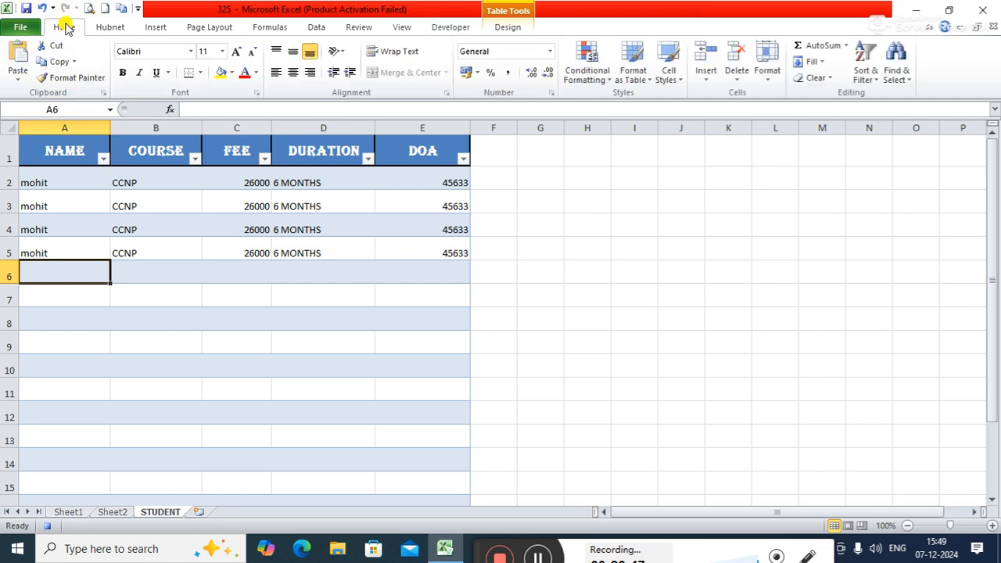
{"action": "left_click", "coordinate": [20, 83]}
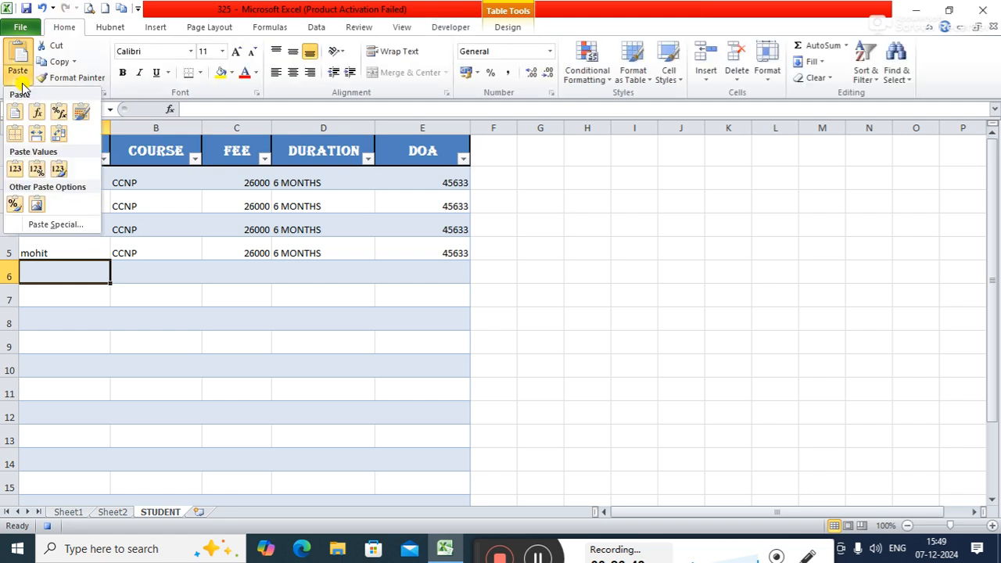
{"action": "left_click", "coordinate": [59, 135]}
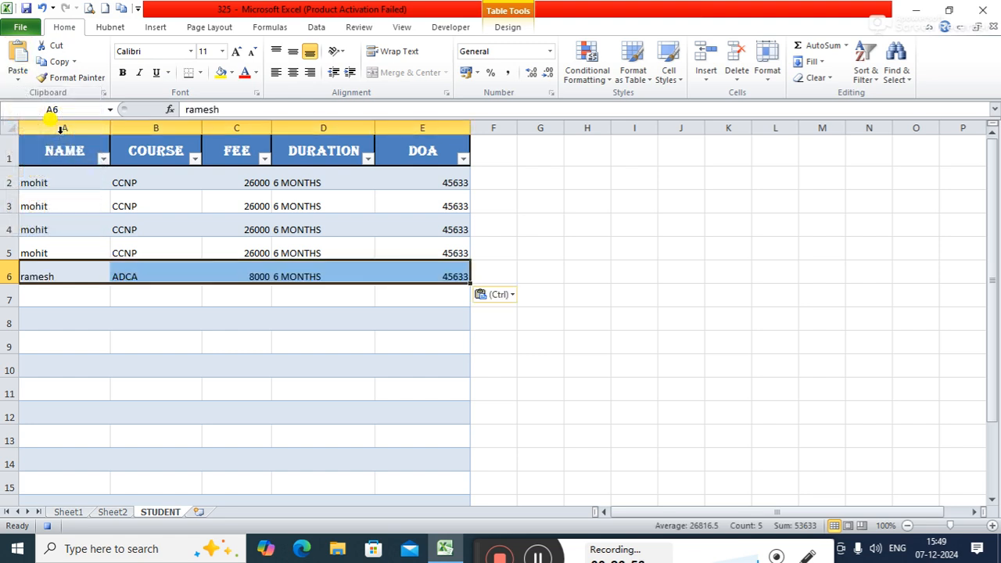
Step: Clear the name in F5 and the course in F7 of the Sheet2 admission form, and stop the macro recording
{"action": "left_click", "coordinate": [110, 512]}
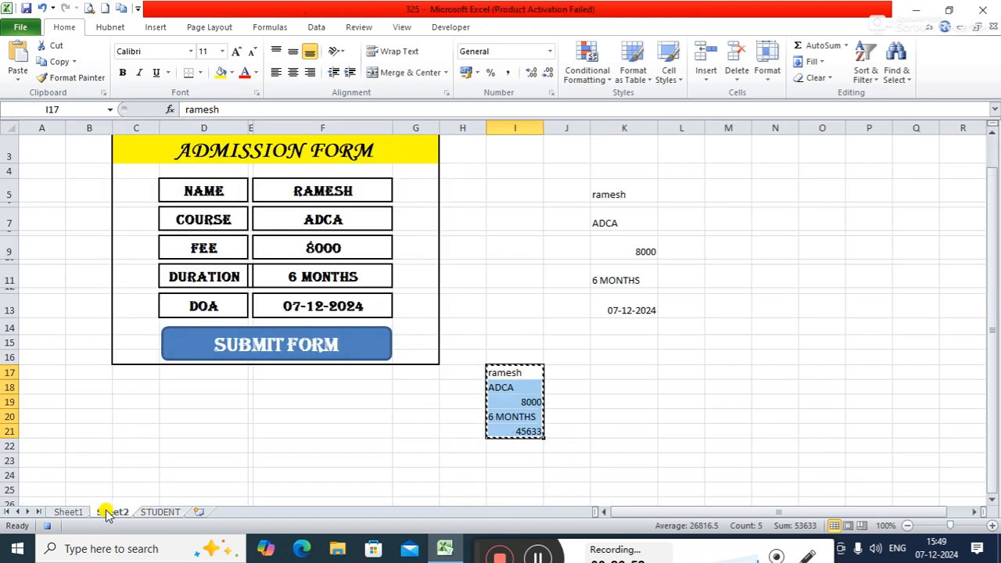
{"action": "left_click", "coordinate": [344, 190]}
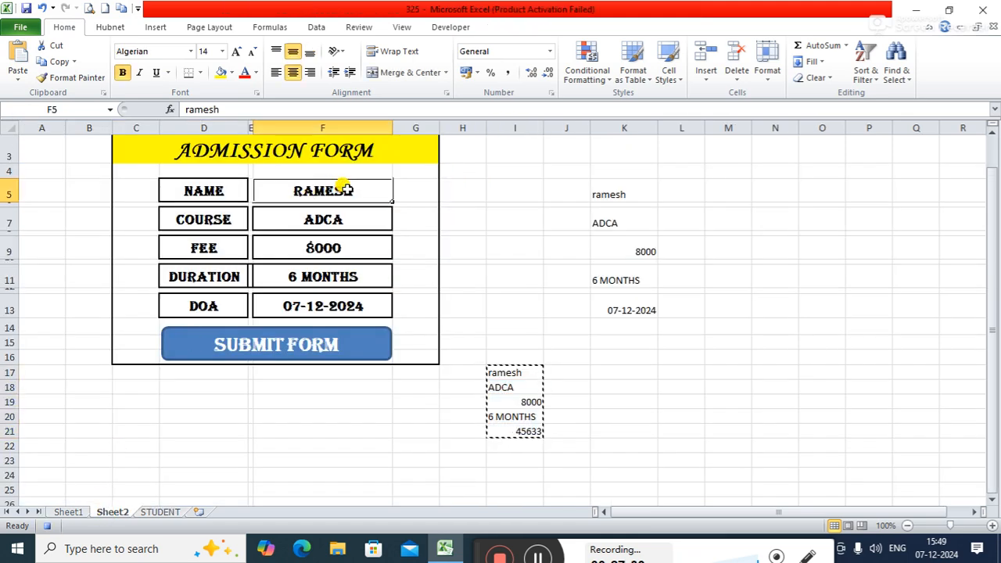
{"action": "key", "text": "Delete"}
{"action": "left_click", "coordinate": [336, 219]}
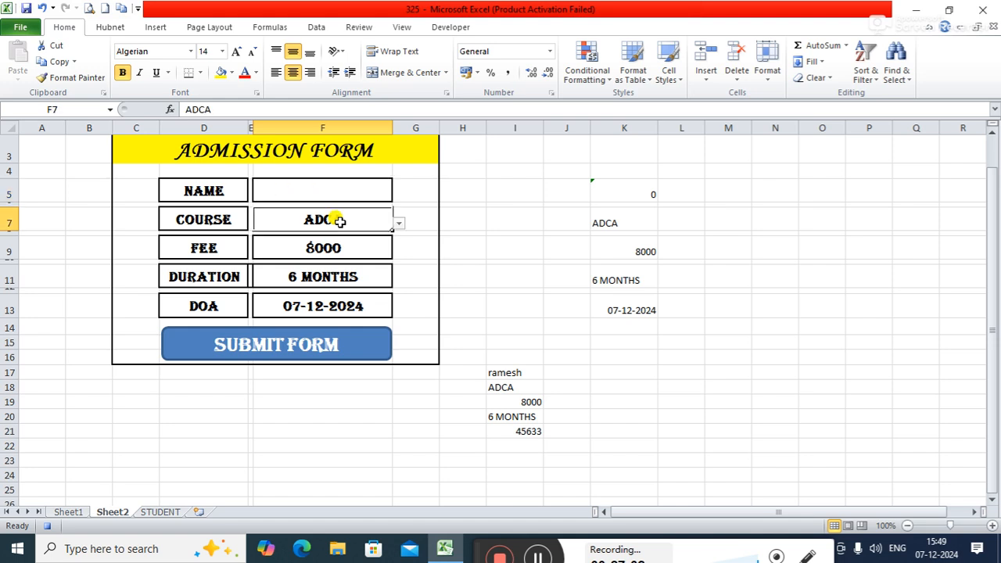
{"action": "key", "text": "Delete"}
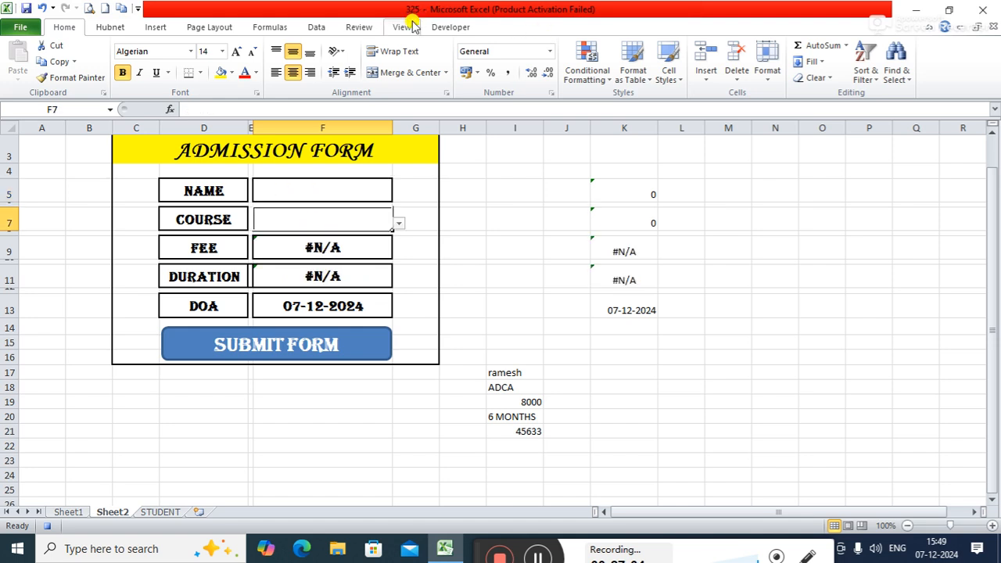
{"action": "left_click", "coordinate": [436, 28]}
{"action": "left_click", "coordinate": [129, 47]}
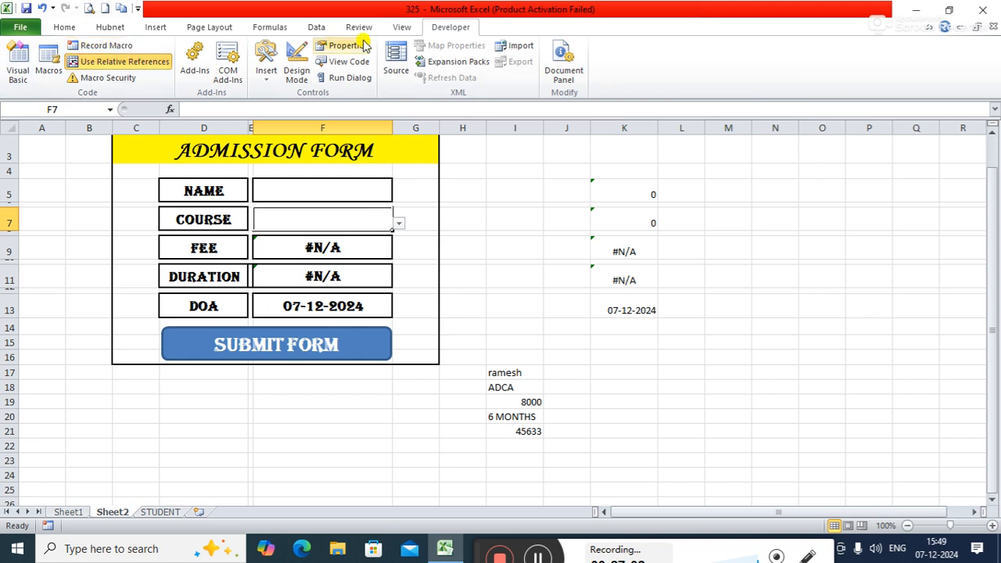
Step: Delete the old datasave macro from the workbook and confirm its removal
{"action": "left_click", "coordinate": [49, 64]}
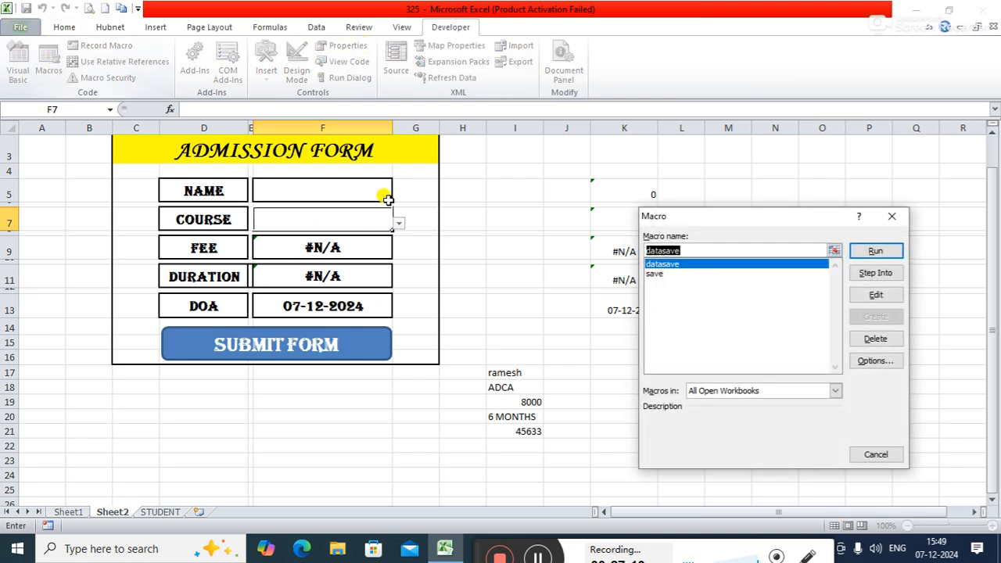
{"action": "left_click", "coordinate": [876, 341]}
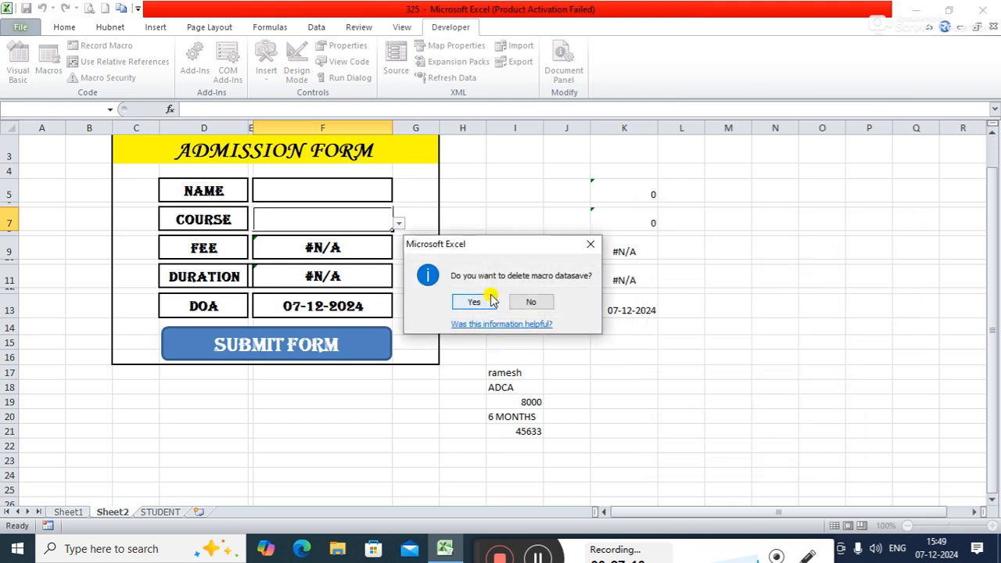
{"action": "left_click", "coordinate": [486, 304]}
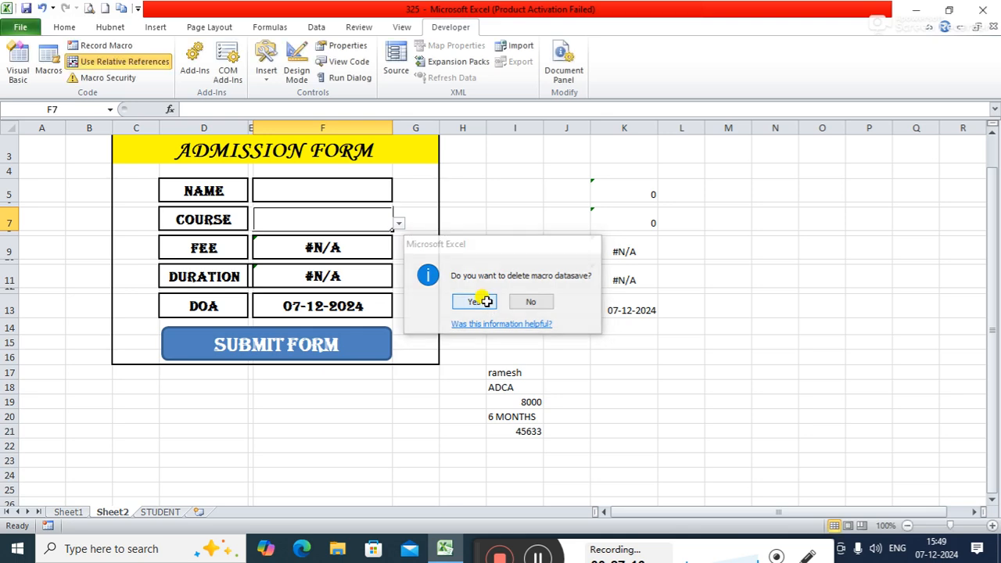
Step: Assign the save macro to the SUBMIT FORM shape on Sheet2
{"action": "right_click", "coordinate": [352, 341]}
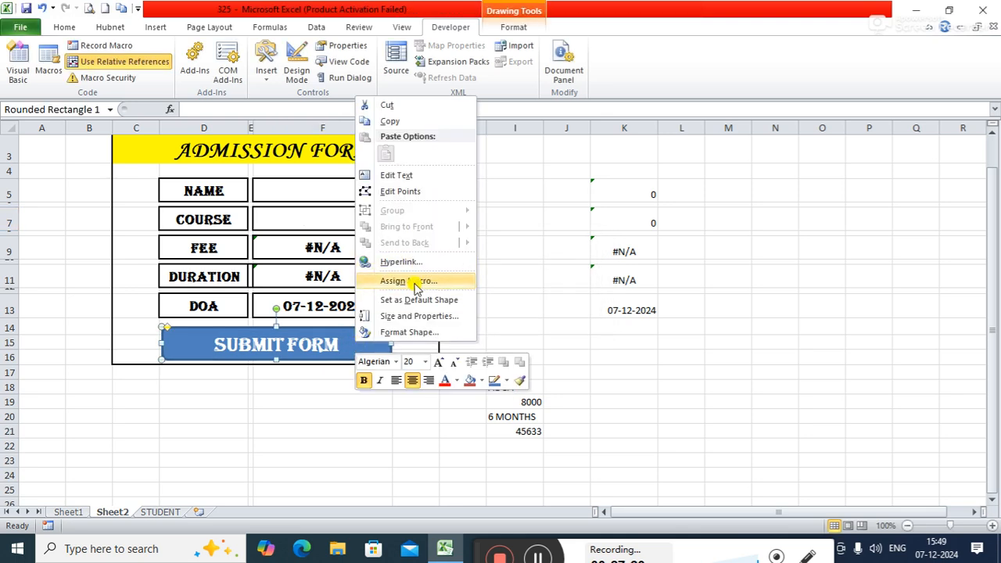
{"action": "left_click", "coordinate": [415, 281]}
{"action": "left_click", "coordinate": [292, 208]}
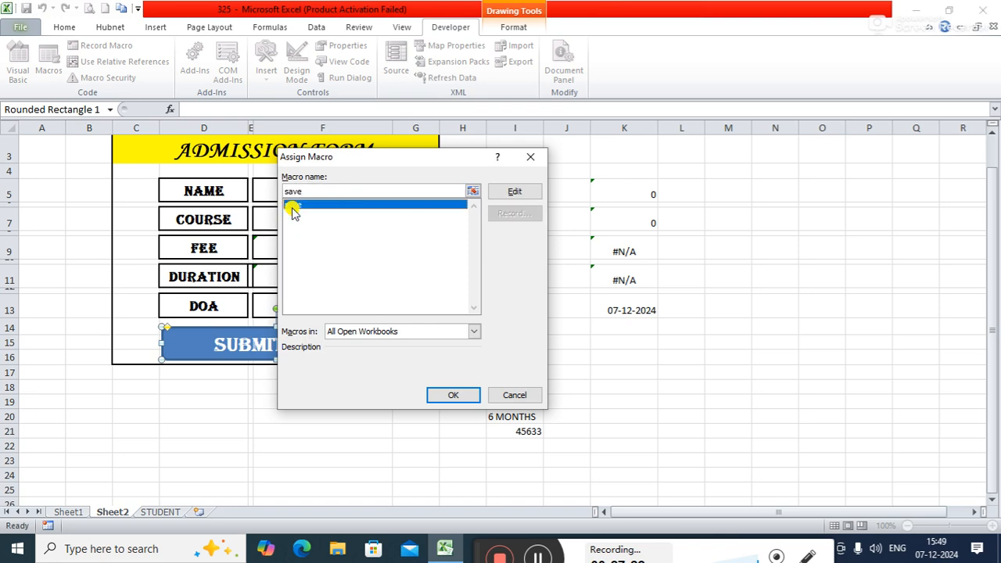
{"action": "left_click", "coordinate": [435, 395]}
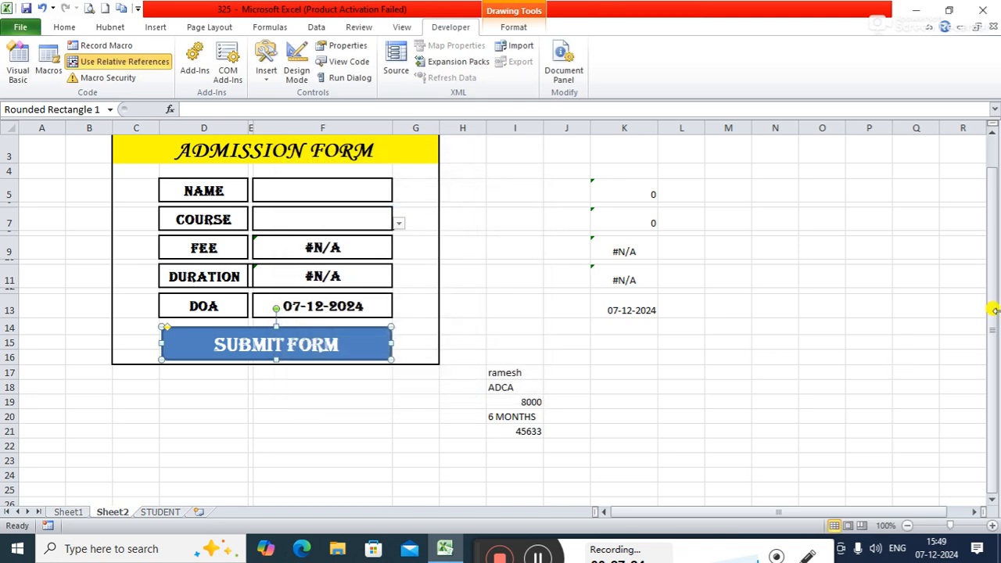
Step: Check the STUDENT table, and fill in the Sheet2 admission form with a new student's name and the course A+
{"action": "scroll", "coordinate": [992, 313], "scroll_direction": "up", "scroll_amount": 1}
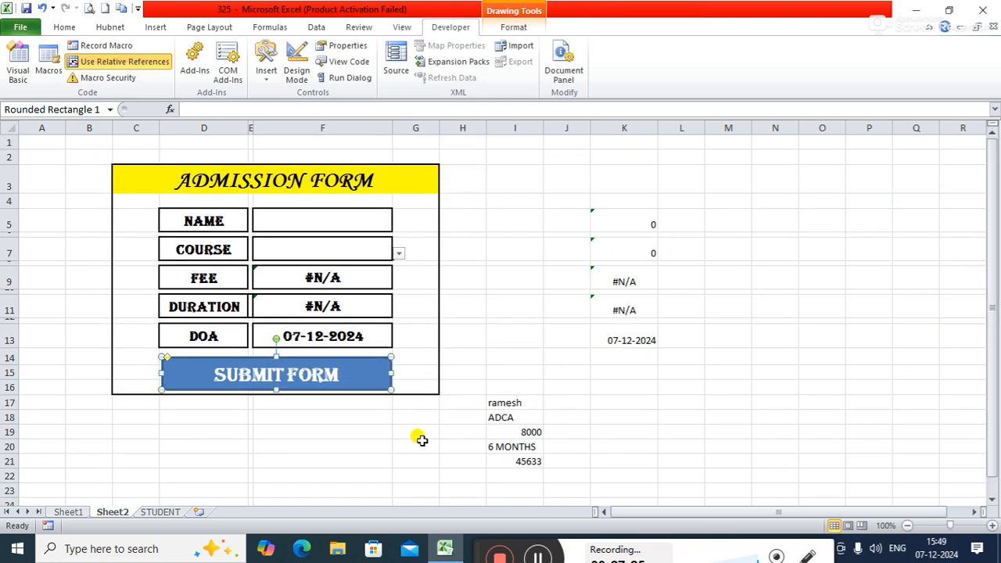
{"action": "left_click", "coordinate": [173, 511]}
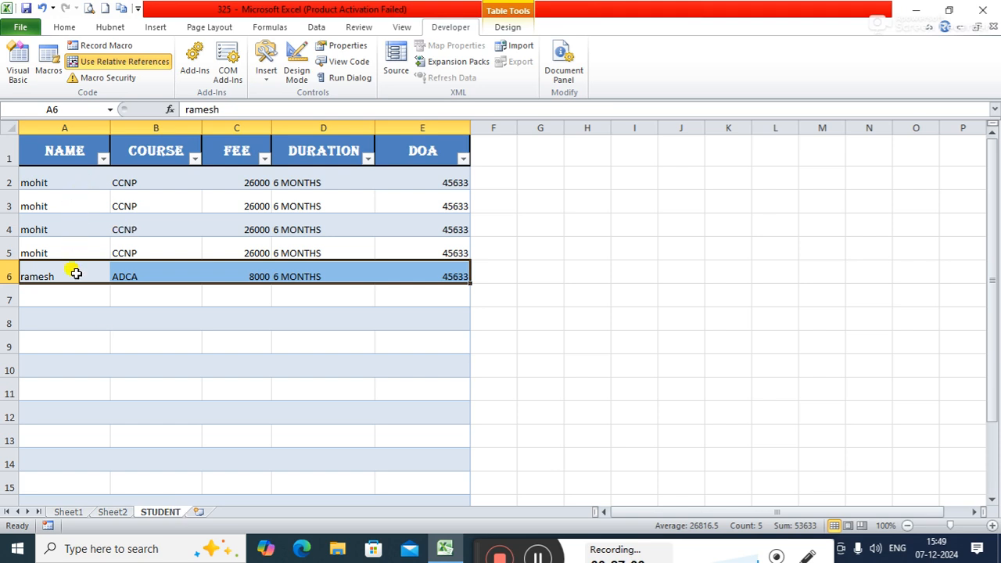
{"action": "left_click", "coordinate": [106, 513]}
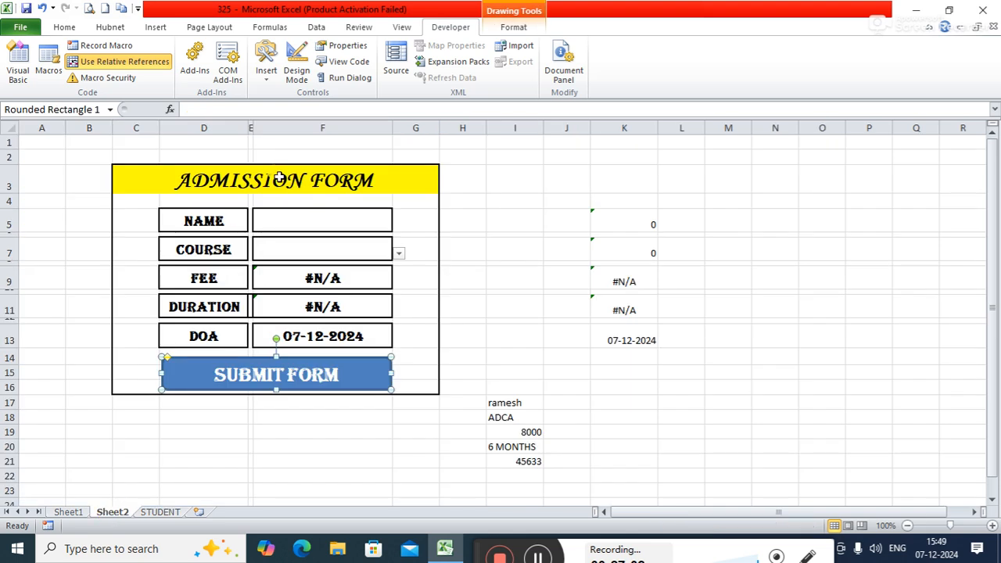
{"action": "left_click", "coordinate": [276, 219]}
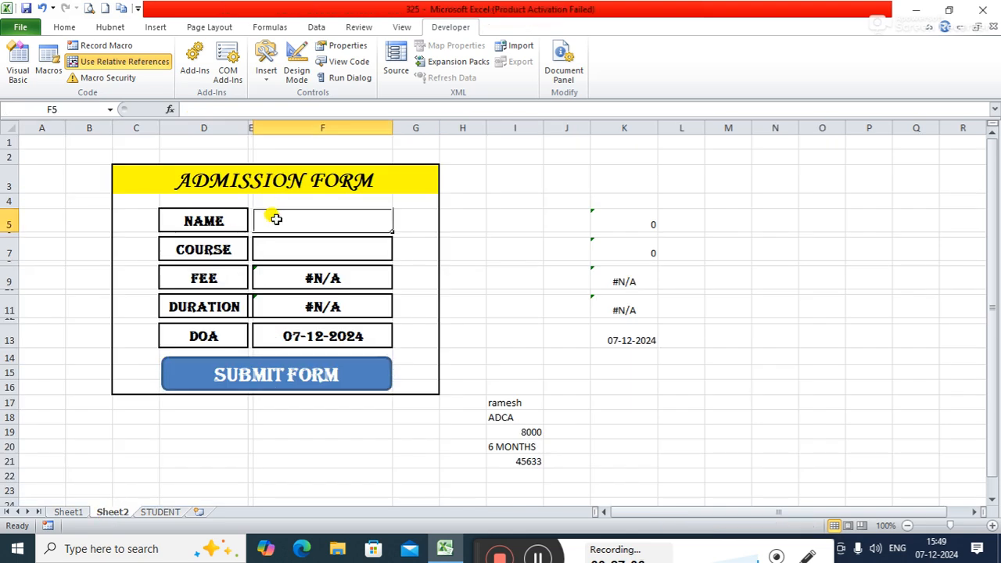
{"action": "type", "text": "mukesh"}
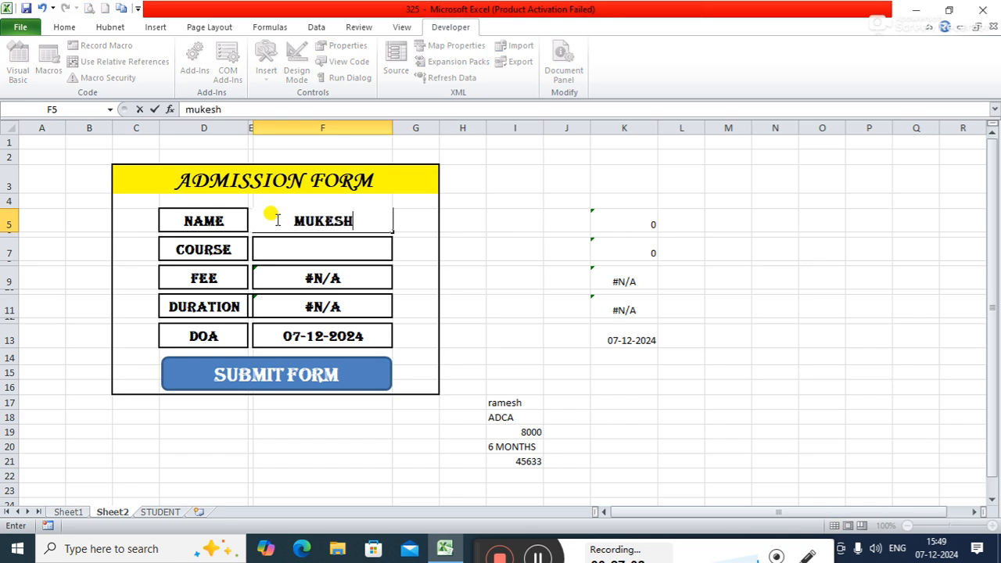
{"action": "key", "text": "Tab"}
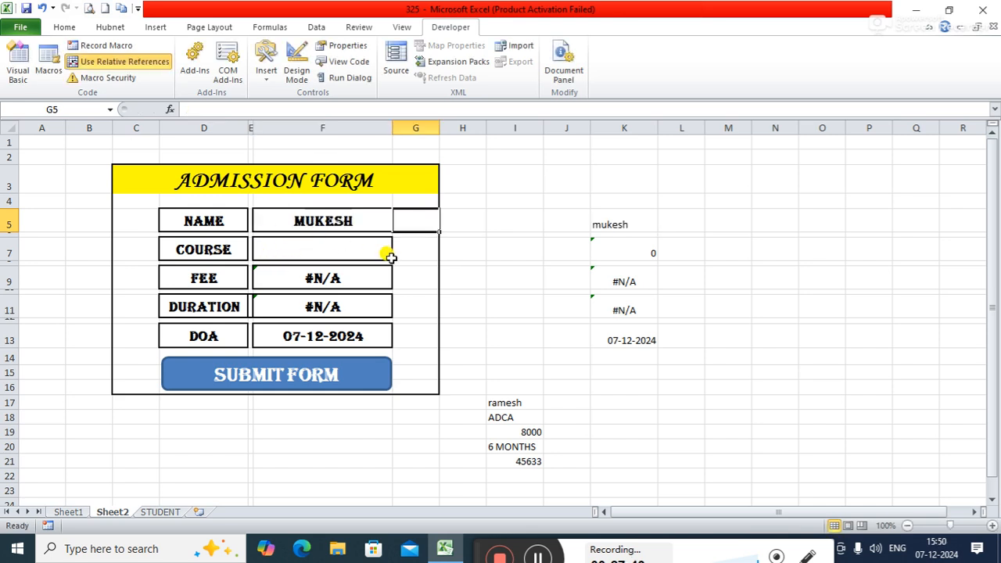
{"action": "left_click", "coordinate": [366, 251]}
{"action": "left_click", "coordinate": [398, 253]}
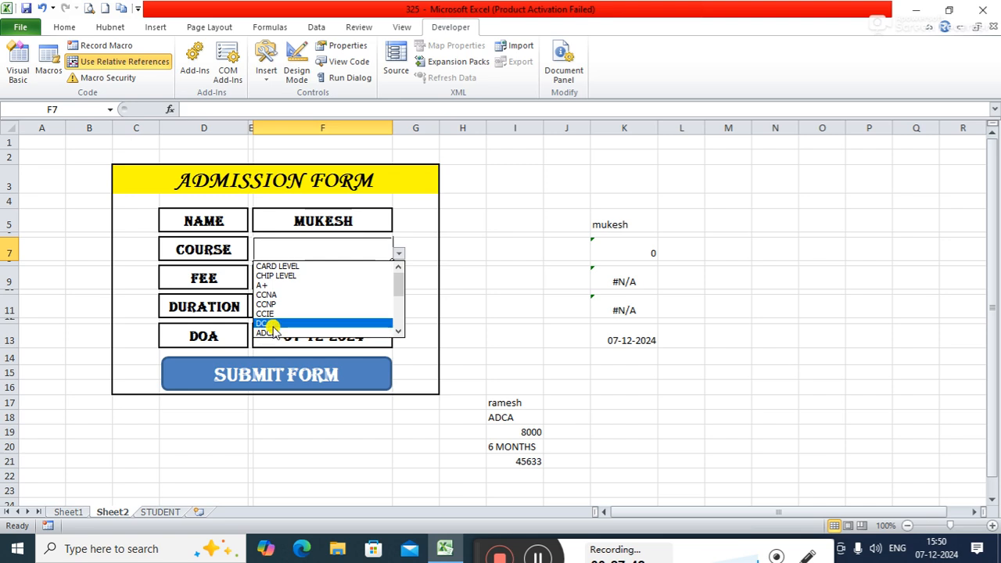
{"action": "left_click", "coordinate": [283, 286]}
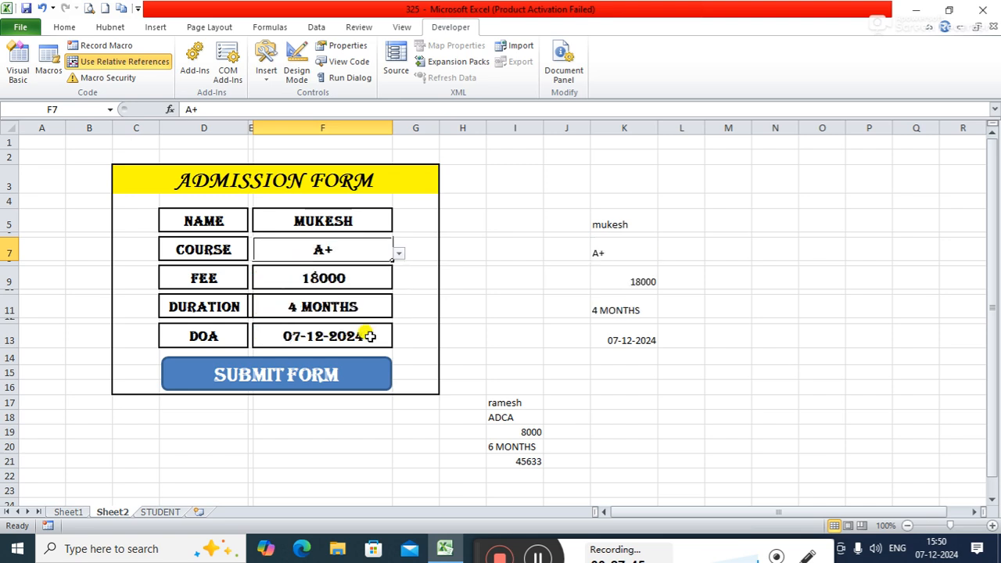
Step: Submit the A+ admission entry, and check its row in the STUDENT table before returning to the form
{"action": "left_click", "coordinate": [347, 377]}
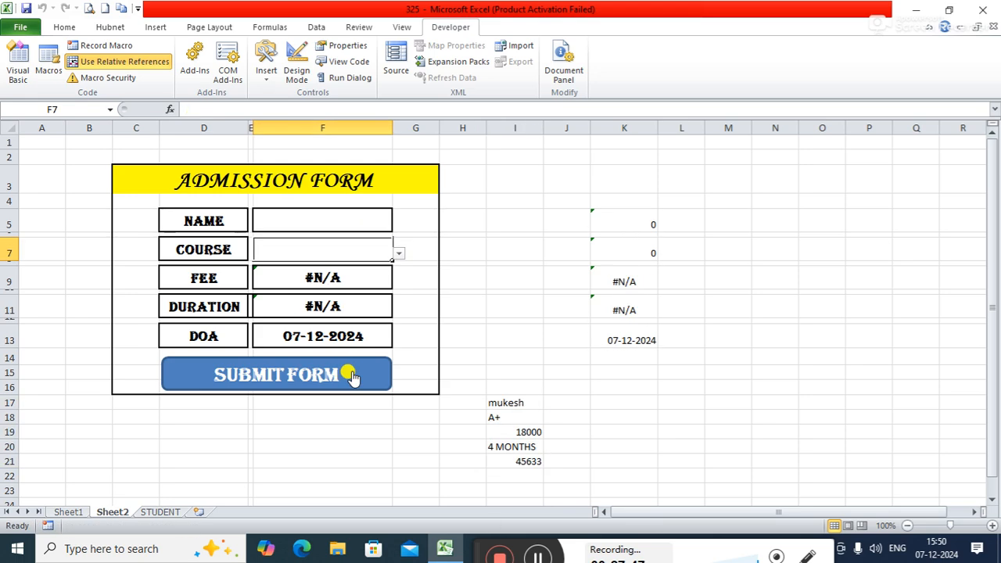
{"action": "left_click", "coordinate": [161, 512]}
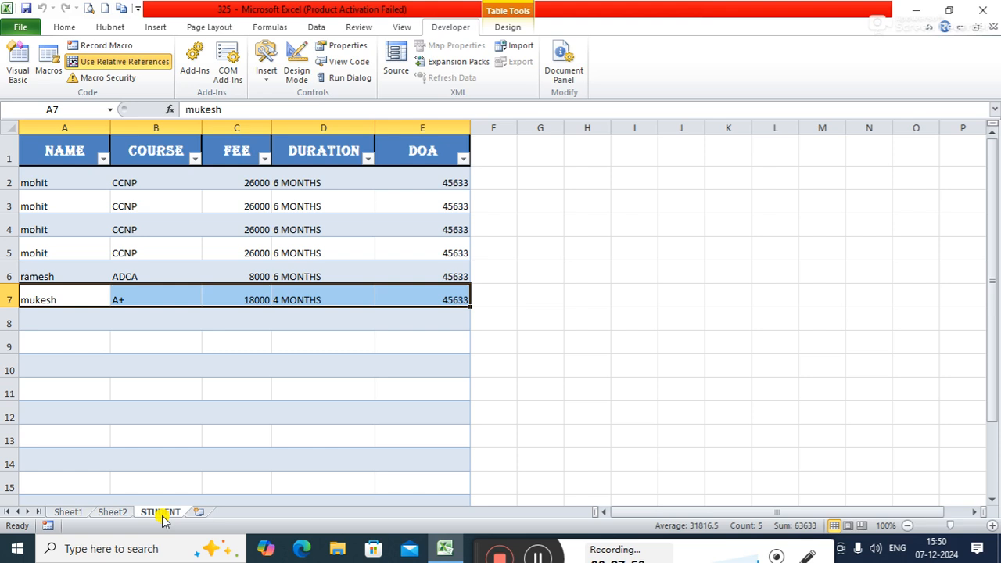
{"action": "left_click", "coordinate": [113, 512]}
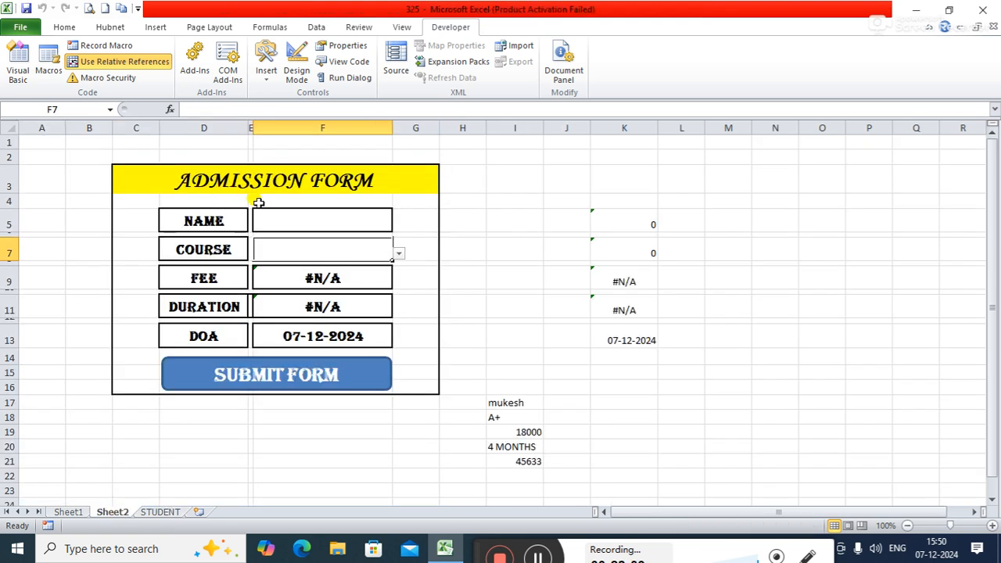
Step: Fill in the Sheet2 admission form with another student's name and the course CCNP
{"action": "left_click", "coordinate": [275, 223]}
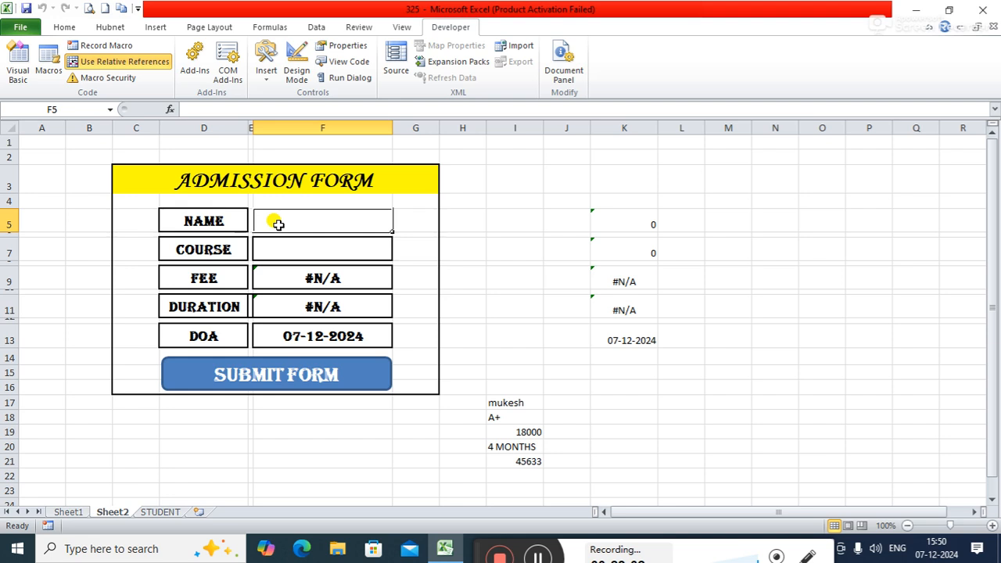
{"action": "type", "text": "raj"}
{"action": "key", "text": "BackSpace"}
{"action": "key", "text": "BackSpace"}
{"action": "key", "text": "BackSpace"}
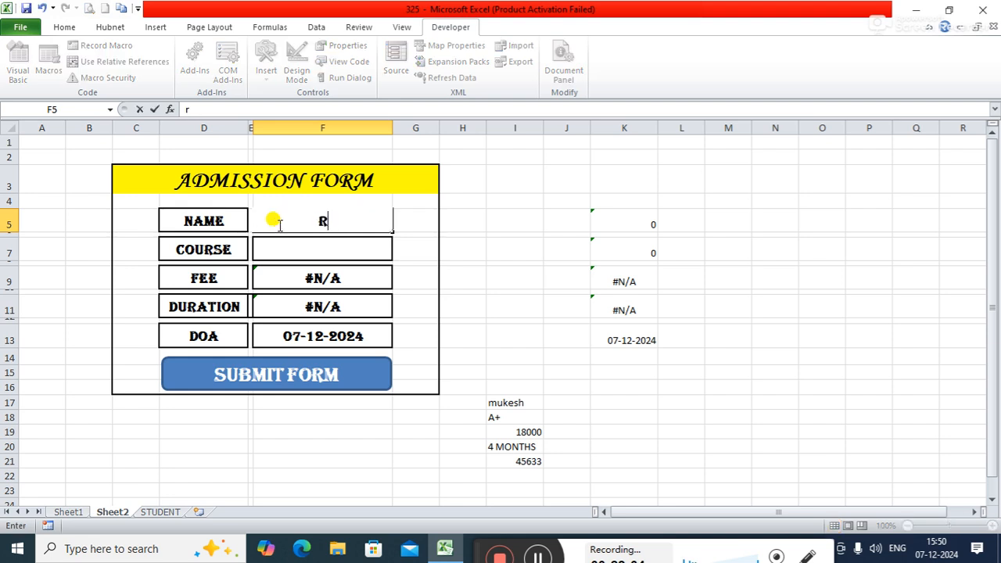
{"action": "type", "text": "aditya"}
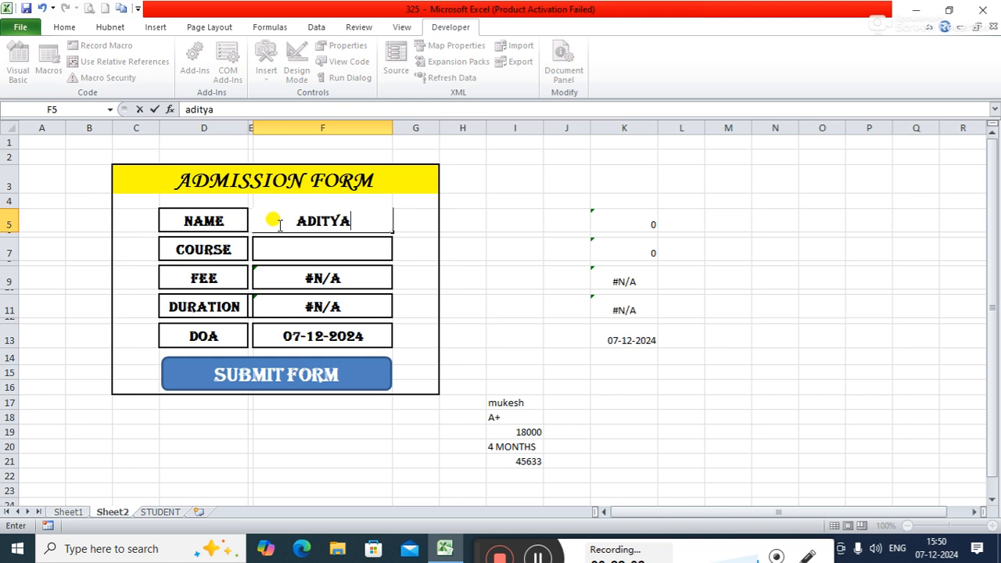
{"action": "left_click", "coordinate": [309, 244]}
{"action": "left_click", "coordinate": [399, 253]}
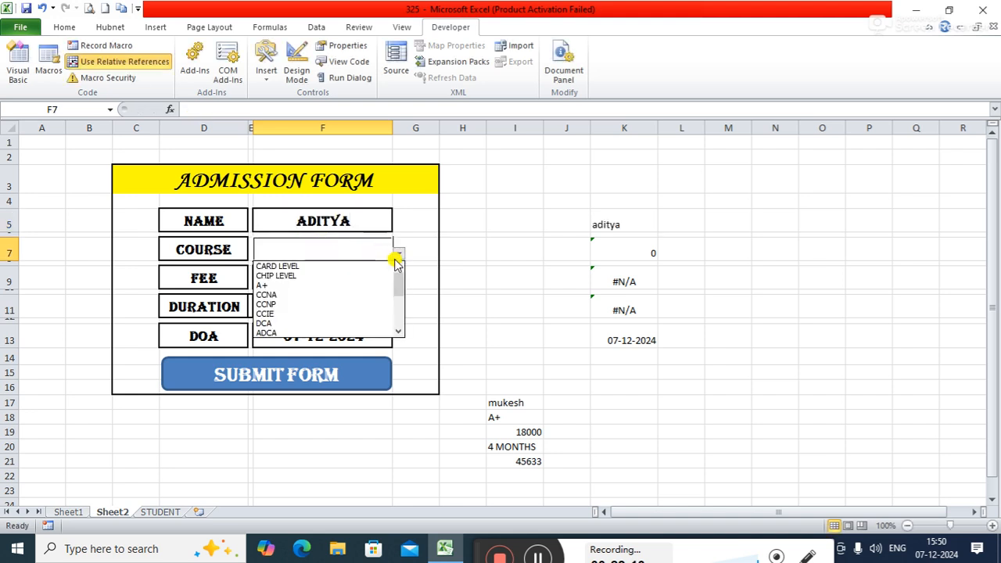
{"action": "left_click", "coordinate": [267, 305]}
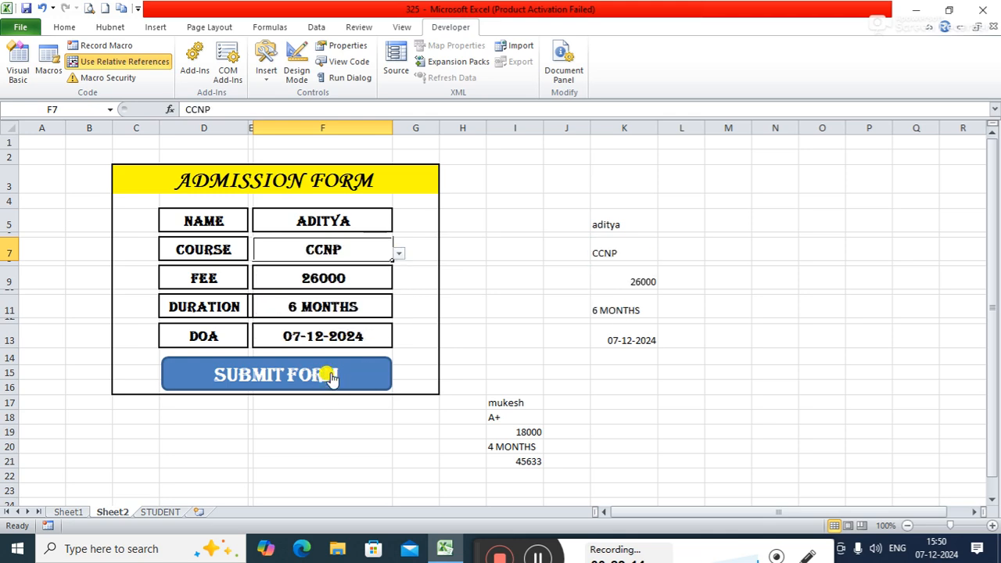
Step: Submit the CCNP admission entry, and check its row in the STUDENT table before returning to the form
{"action": "left_click", "coordinate": [327, 379]}
{"action": "left_click", "coordinate": [150, 513]}
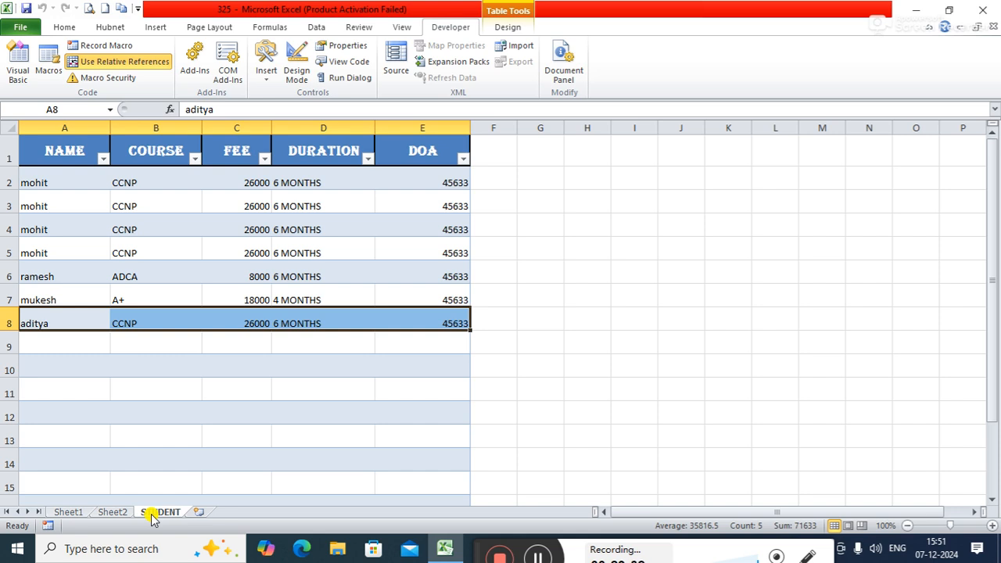
{"action": "left_click", "coordinate": [104, 515]}
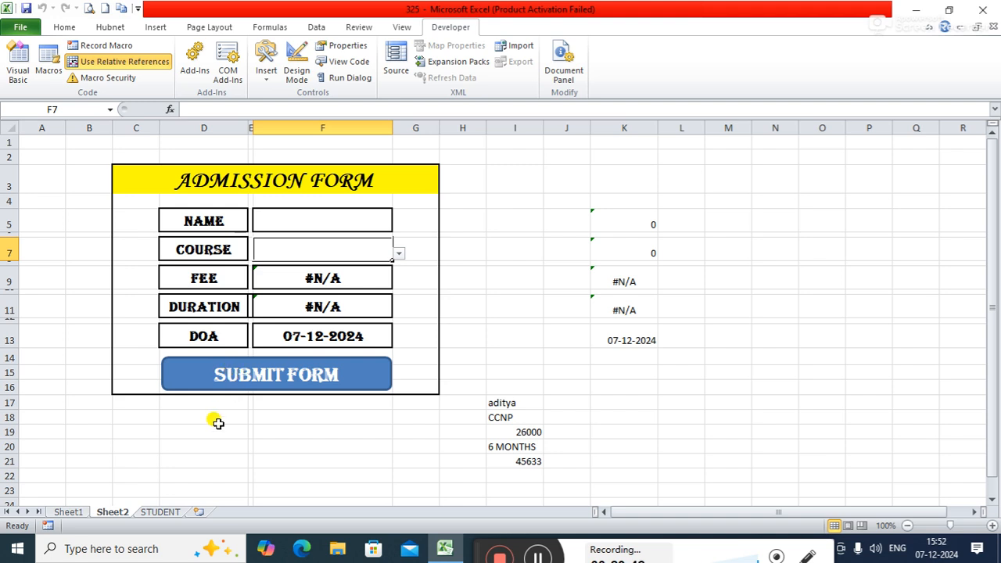
{"action": "left_click", "coordinate": [164, 513]}
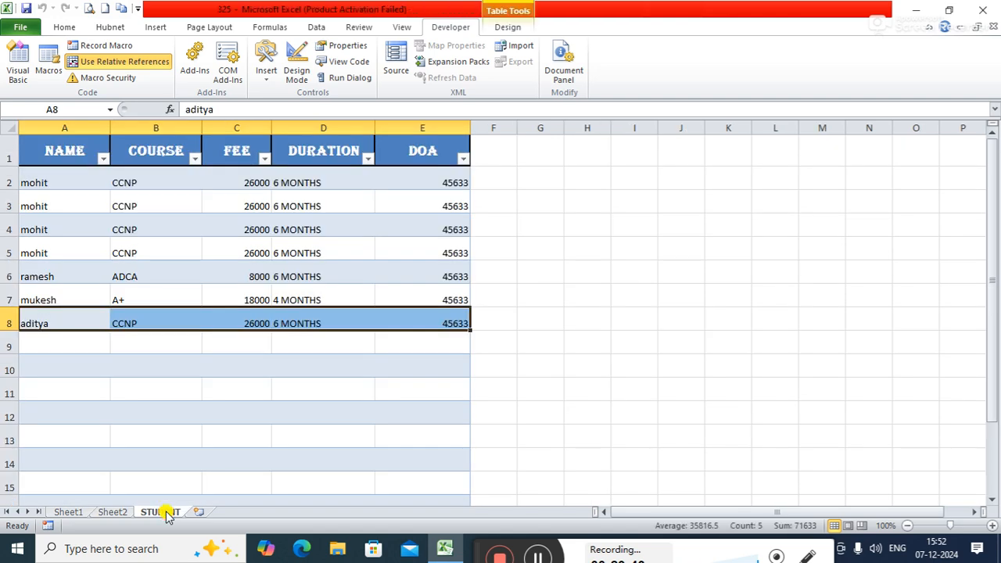
{"action": "left_click", "coordinate": [104, 512]}
Step: Fill in the admission form with a new student's name and the course CCNA
{"action": "left_click", "coordinate": [278, 210]}
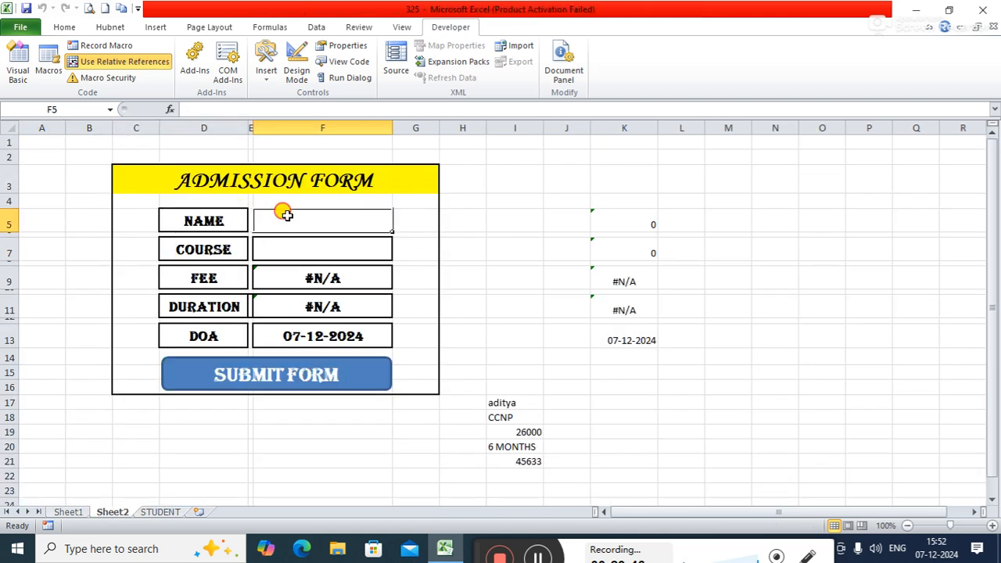
{"action": "type", "text": "adarsh"}
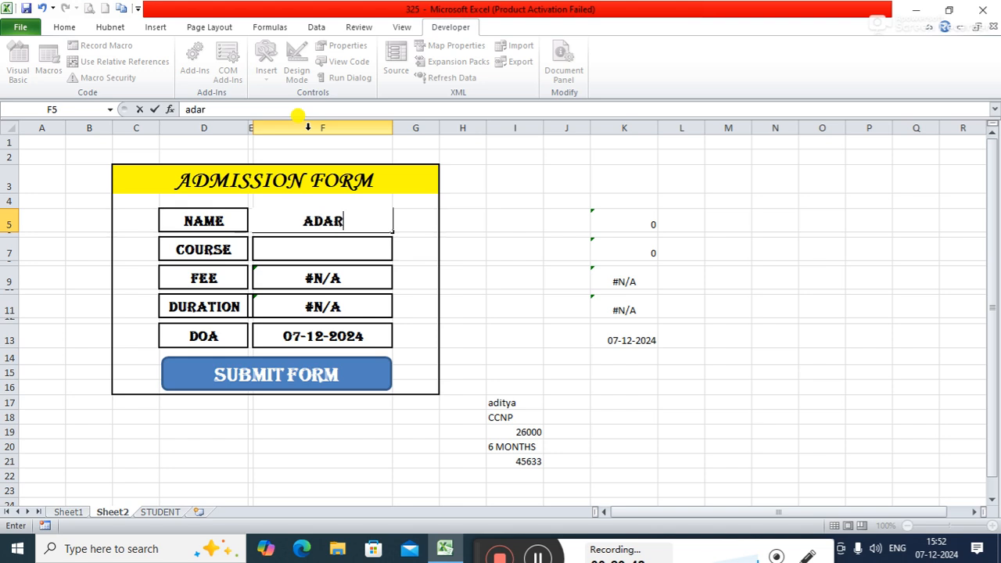
{"action": "key", "text": "Tab"}
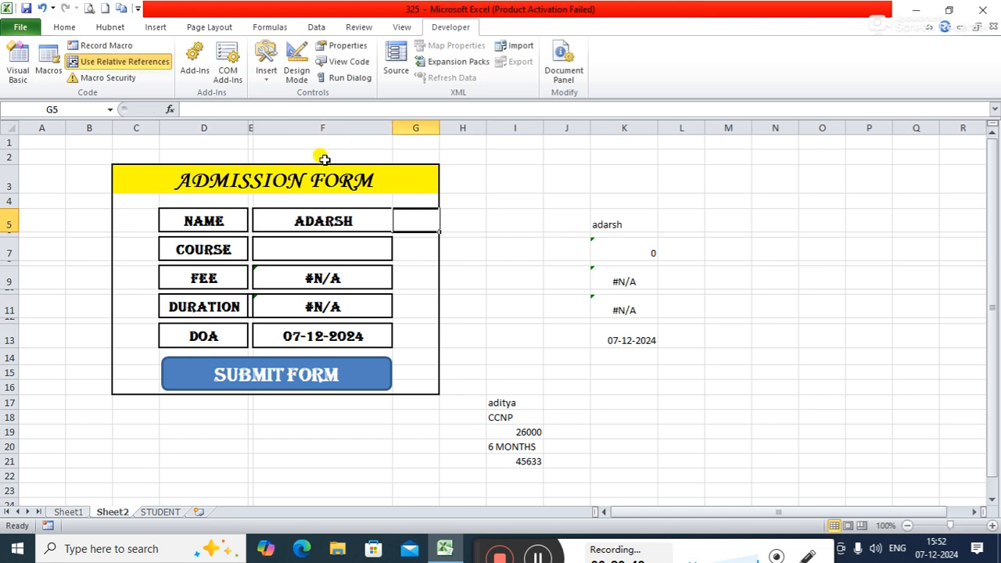
{"action": "left_click", "coordinate": [301, 249]}
{"action": "left_click", "coordinate": [398, 256]}
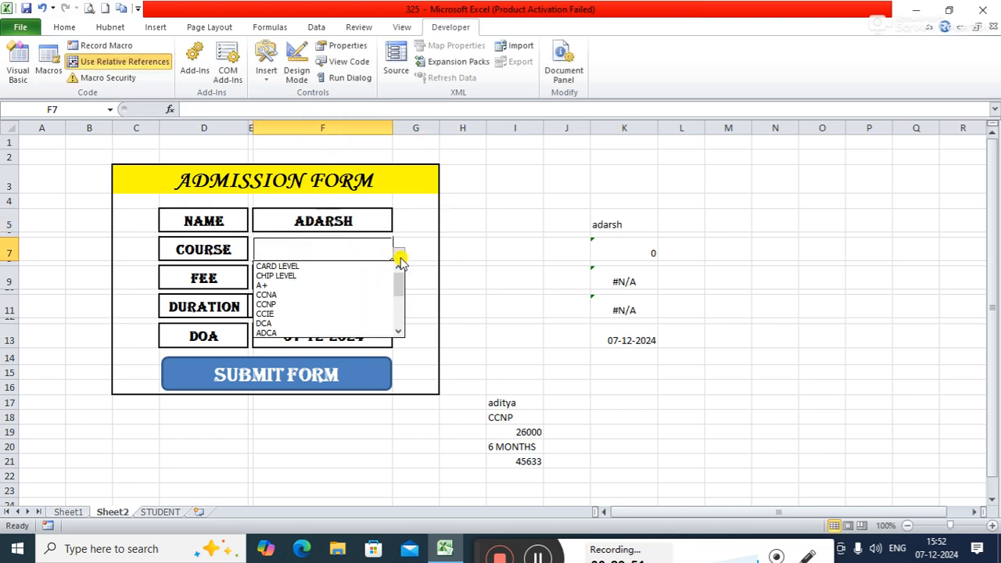
{"action": "left_click", "coordinate": [266, 295]}
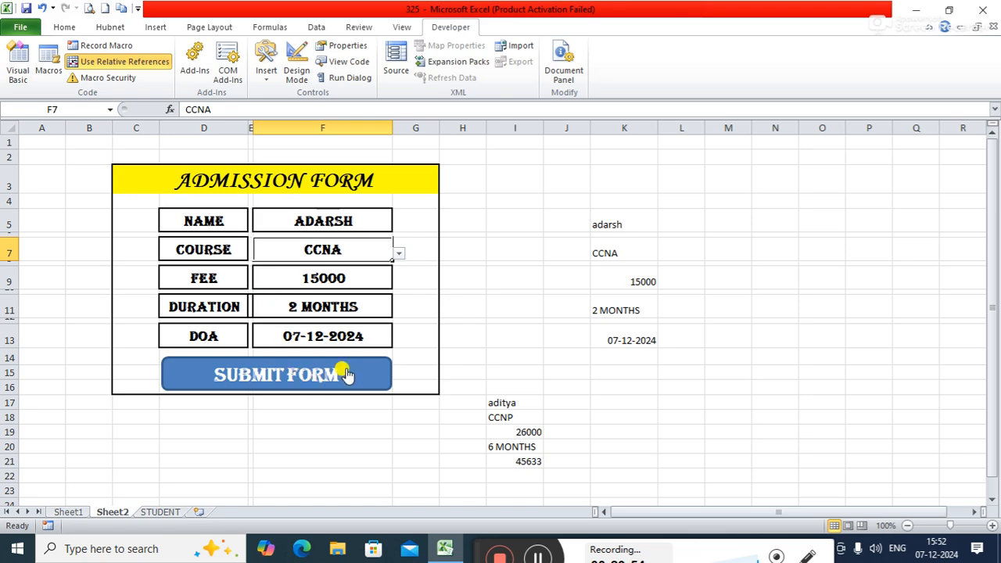
Step: Submit the CCNA admission entry, and check its row in the STUDENT table before returning to the form
{"action": "left_click", "coordinate": [344, 375]}
{"action": "left_click", "coordinate": [161, 513]}
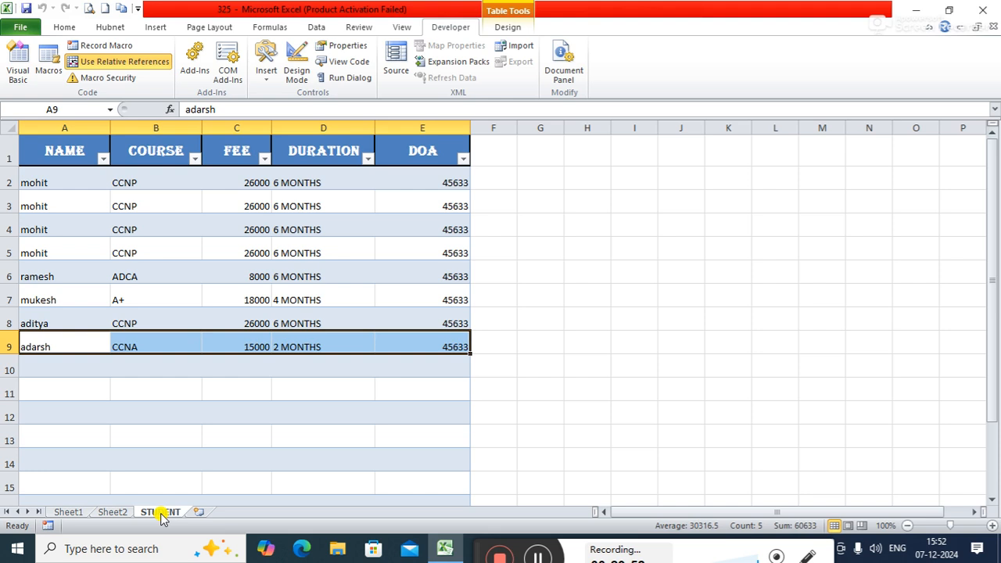
{"action": "left_click", "coordinate": [122, 513]}
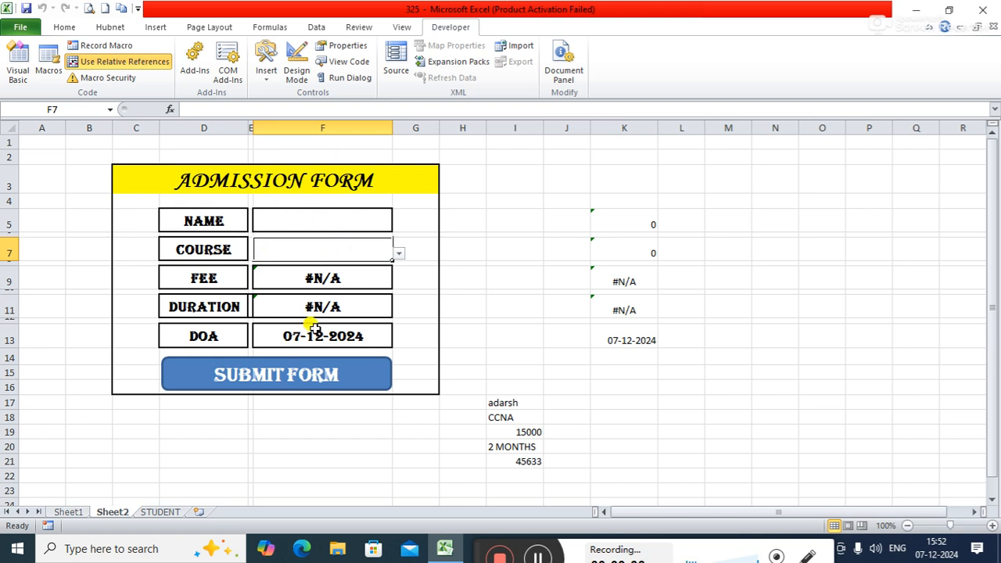
{"action": "left_click", "coordinate": [169, 512]}
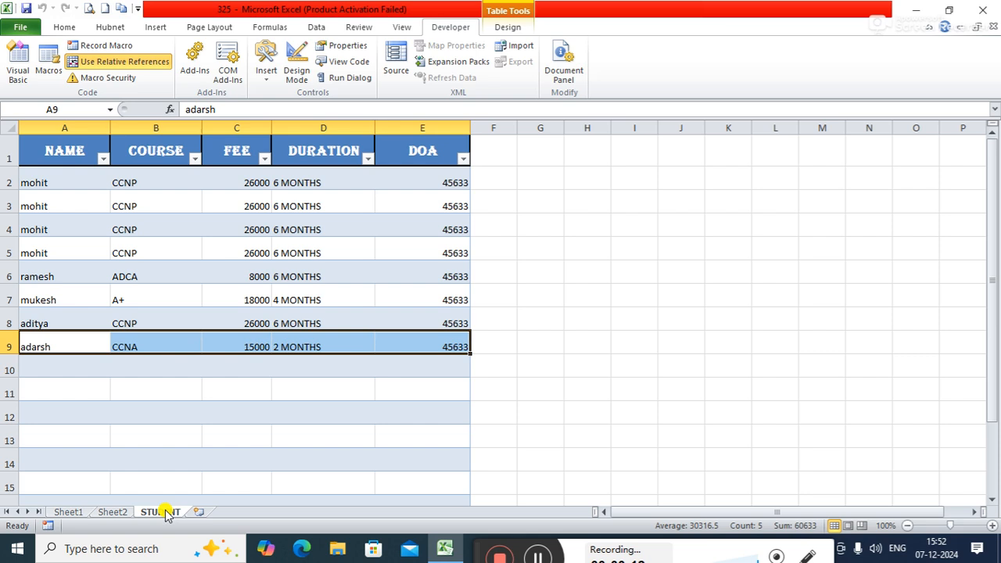
{"action": "left_click", "coordinate": [107, 513]}
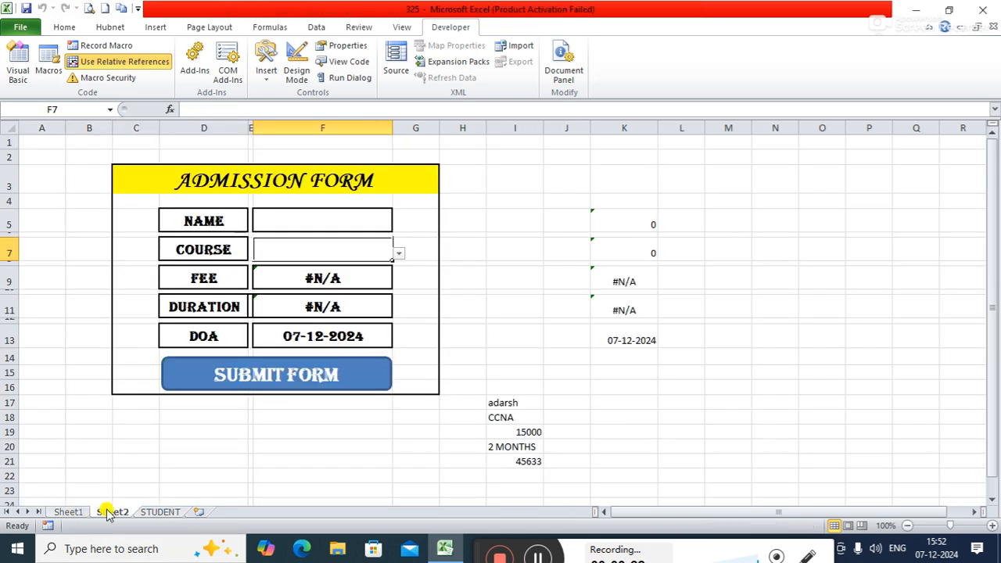
Step: Review the course, duration and fee lists on Sheet1 and the STUDENT table, and return to the Sheet2 form
{"action": "left_click", "coordinate": [993, 198]}
{"action": "left_click", "coordinate": [68, 512]}
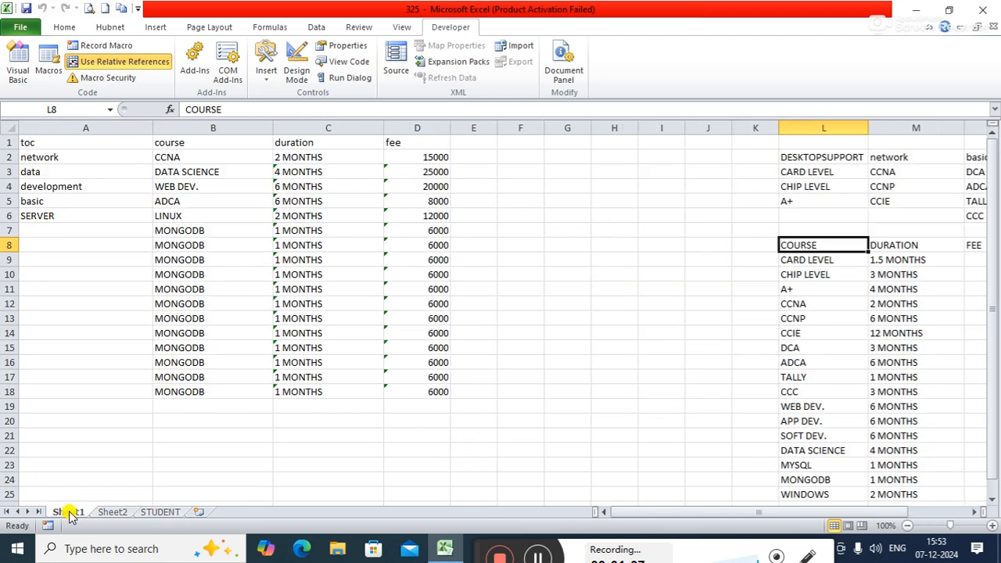
{"action": "left_click", "coordinate": [112, 513]}
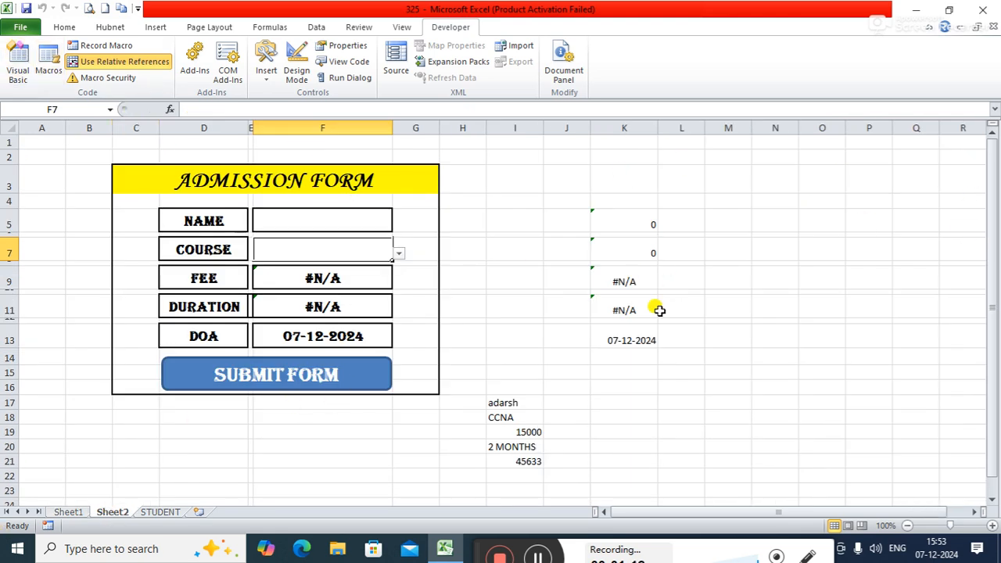
{"action": "left_click", "coordinate": [317, 29]}
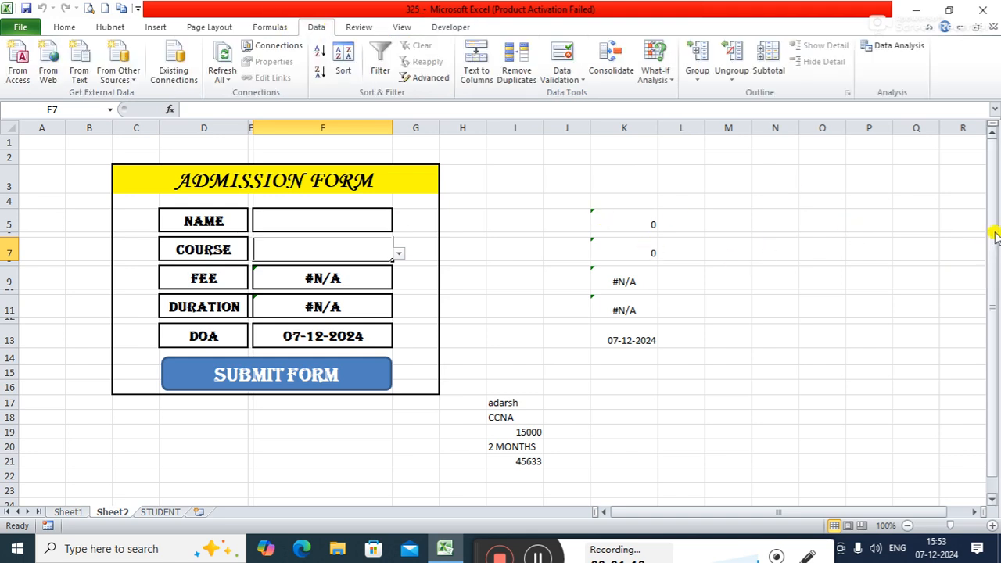
{"action": "left_click", "coordinate": [162, 513]}
{"action": "left_click", "coordinate": [113, 514]}
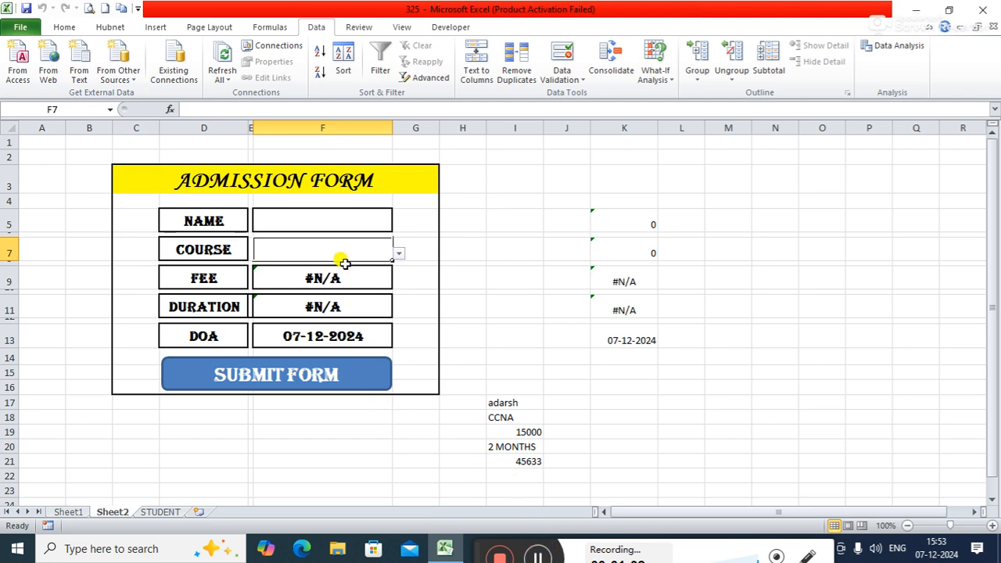
Step: Enter a new student's name in the admission form and choose the course TALLY
{"action": "left_click", "coordinate": [332, 221]}
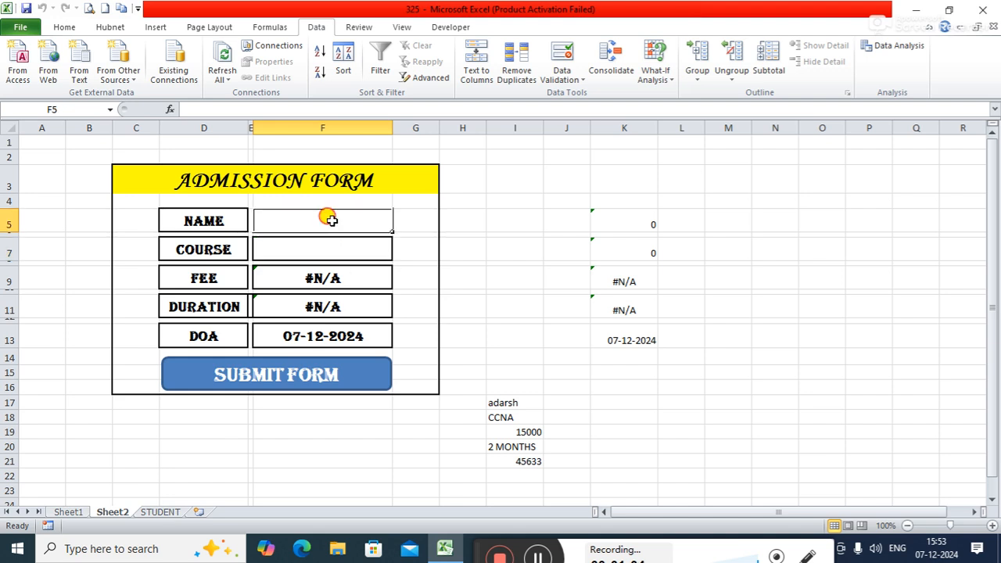
{"action": "type", "text": "rakesh"}
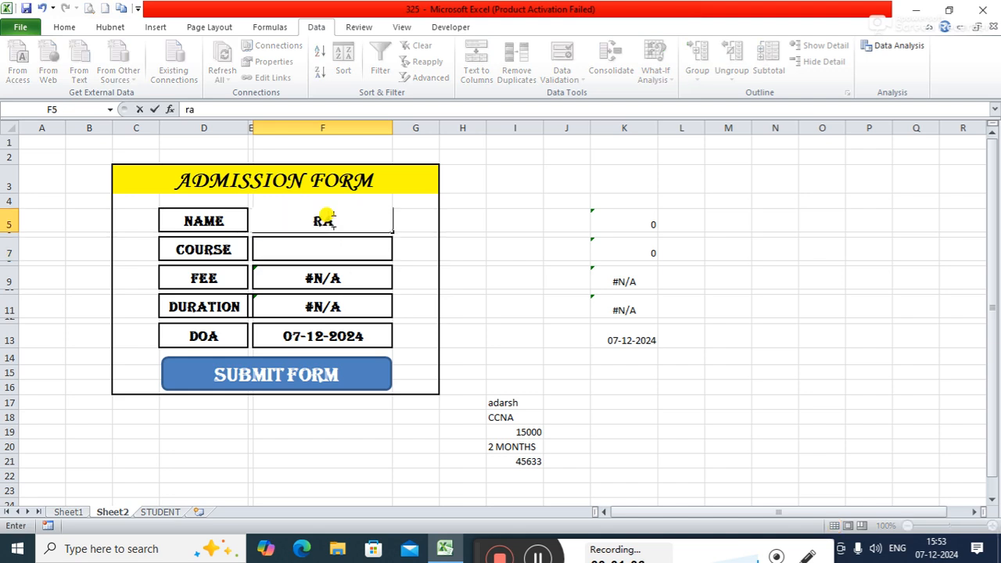
{"action": "key", "text": "Return"}
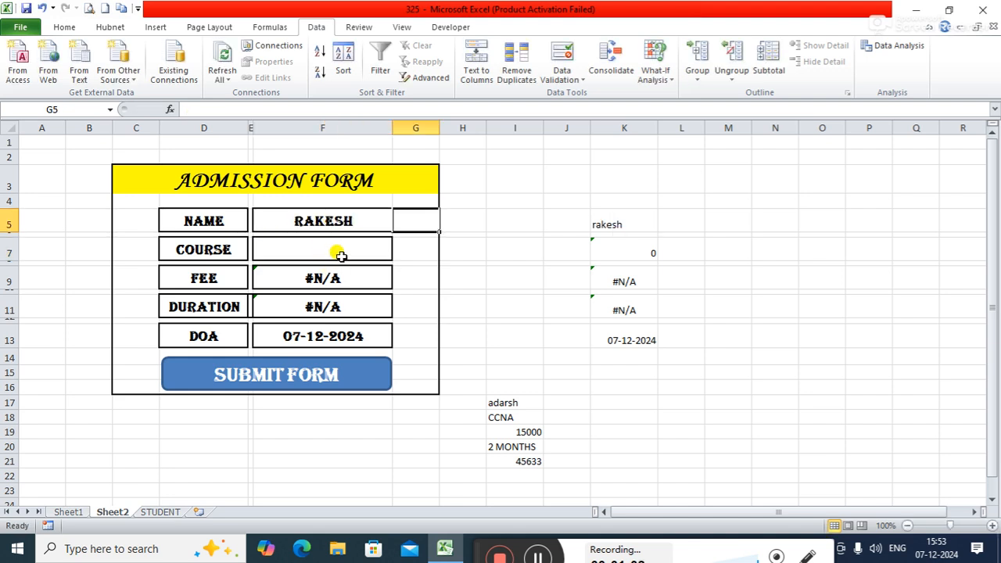
{"action": "left_click", "coordinate": [335, 250]}
{"action": "left_click", "coordinate": [398, 253]}
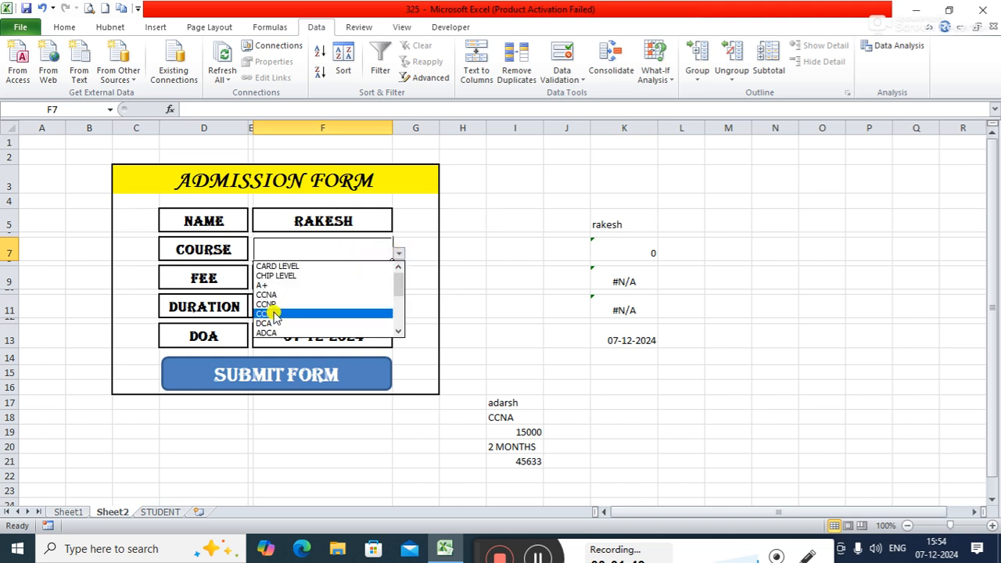
{"action": "left_click", "coordinate": [398, 331]}
{"action": "left_click", "coordinate": [398, 331]}
{"action": "left_click", "coordinate": [297, 323]}
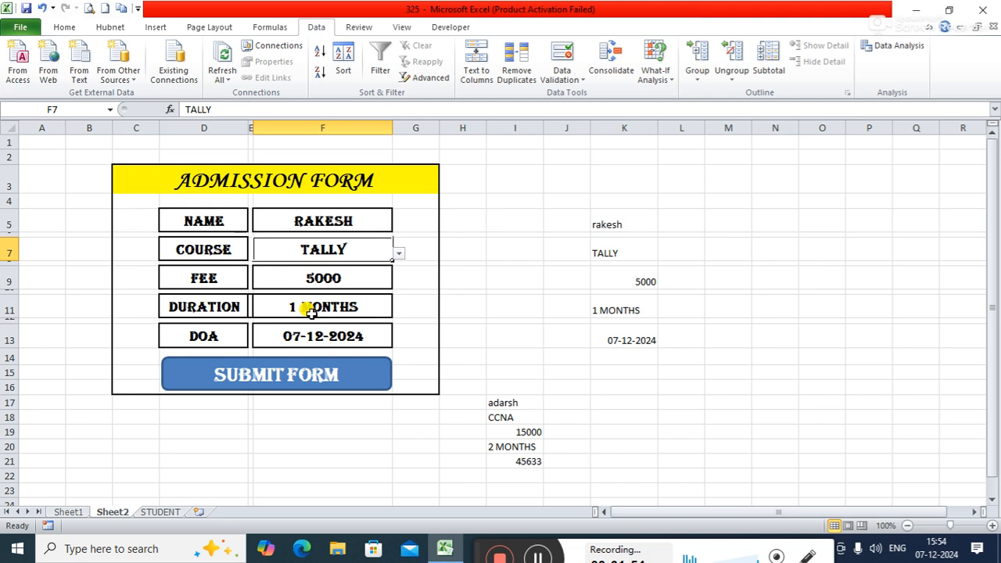
Step: Inspect the VLOOKUP formula in the form's FEE cell F9, and clear the formula from the cell
{"action": "left_click", "coordinate": [327, 272]}
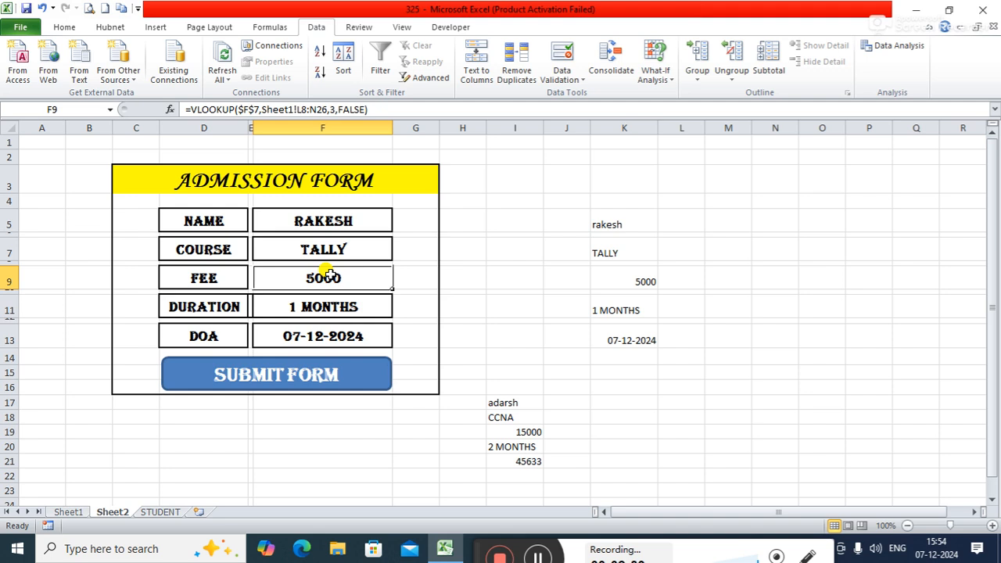
{"action": "left_click", "coordinate": [235, 107]}
{"action": "left_click_drag", "start_coordinate": [190, 108], "coordinate": [233, 109]}
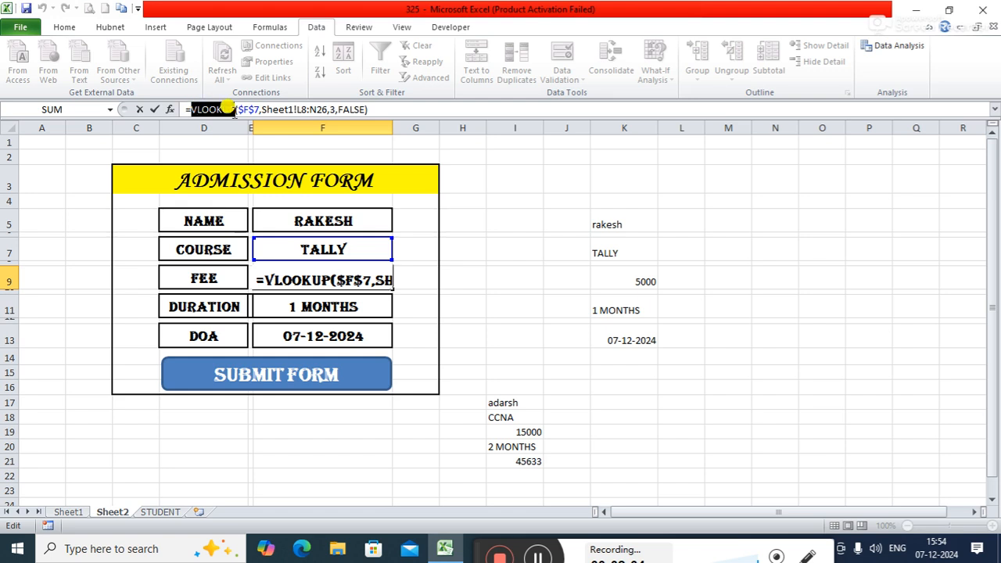
{"action": "left_click", "coordinate": [364, 224]}
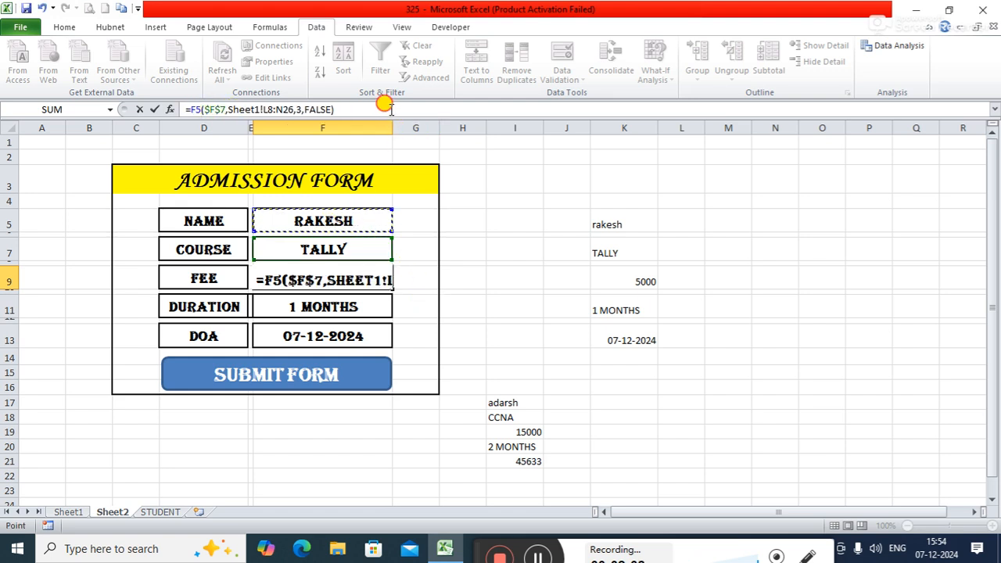
{"action": "left_click_drag", "start_coordinate": [391, 109], "coordinate": [274, 98]}
{"action": "key", "text": "Delete"}
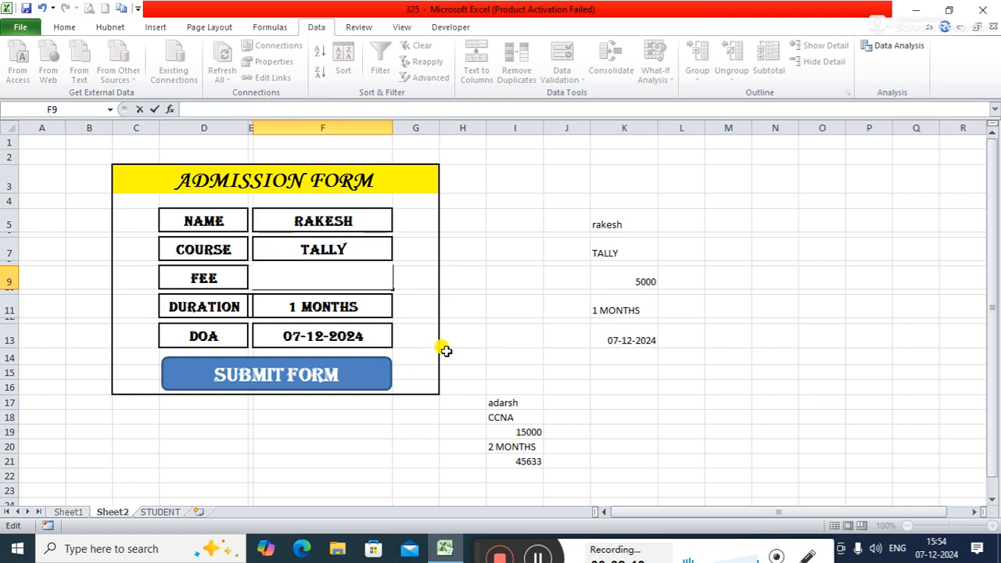
{"action": "left_click", "coordinate": [462, 275]}
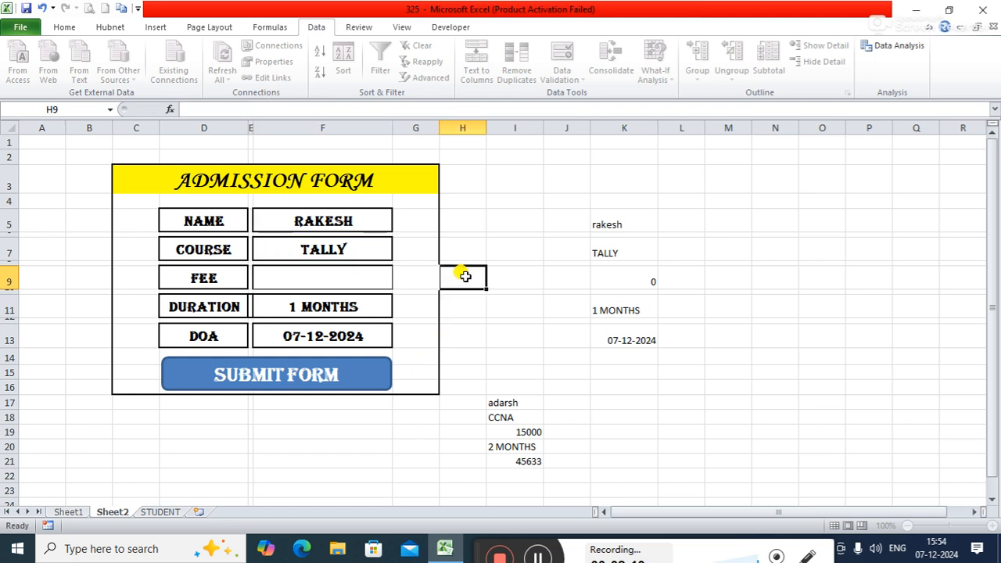
Step: Start a VLOOKUP in the FEE cell F9 with $F$7 as the lookup value, and point its table array to Sheet1
{"action": "left_click", "coordinate": [343, 277]}
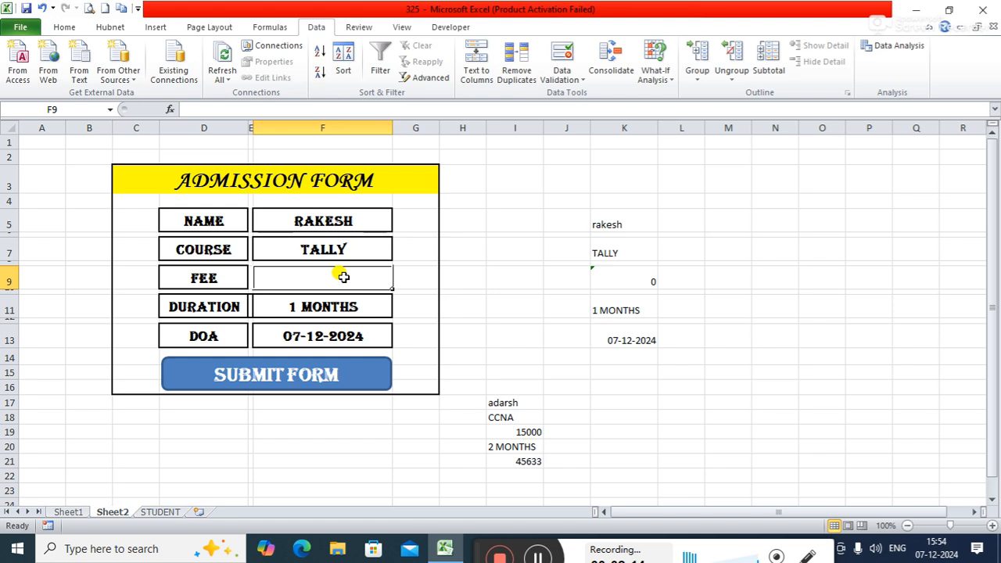
{"action": "type", "text": "=vlo"}
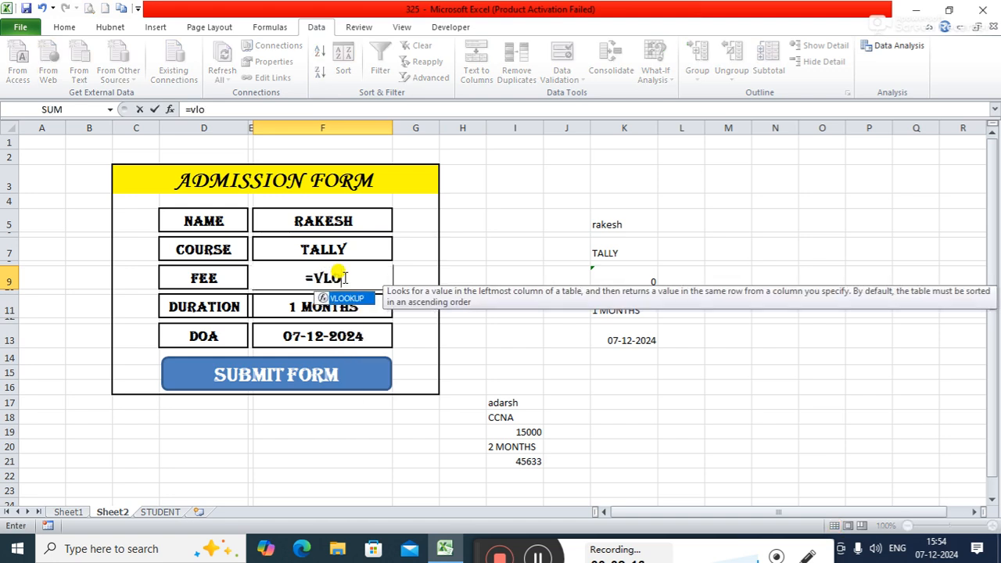
{"action": "key", "text": "Tab"}
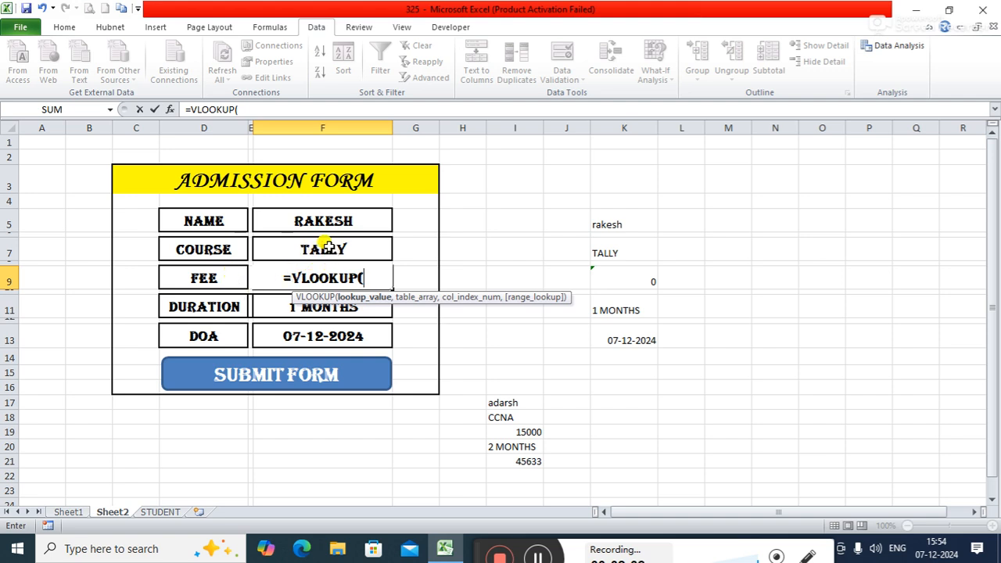
{"action": "left_click", "coordinate": [329, 247]}
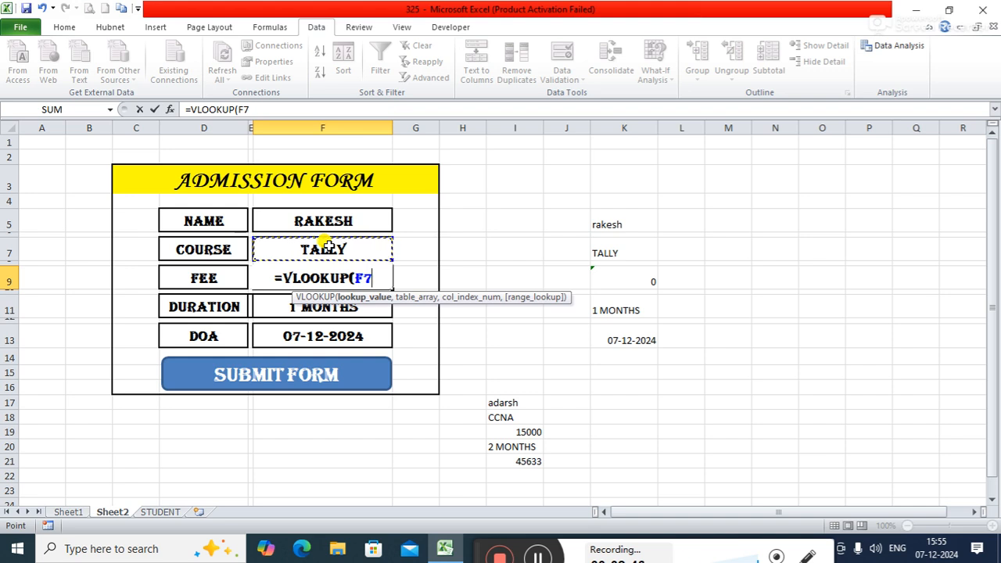
{"action": "key", "text": "F4"}
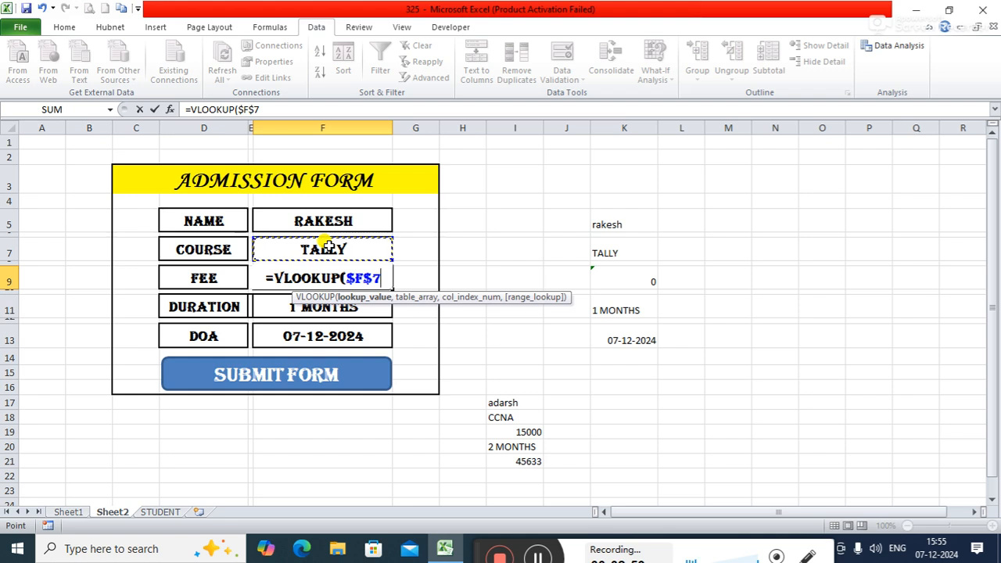
{"action": "type", "text": ","}
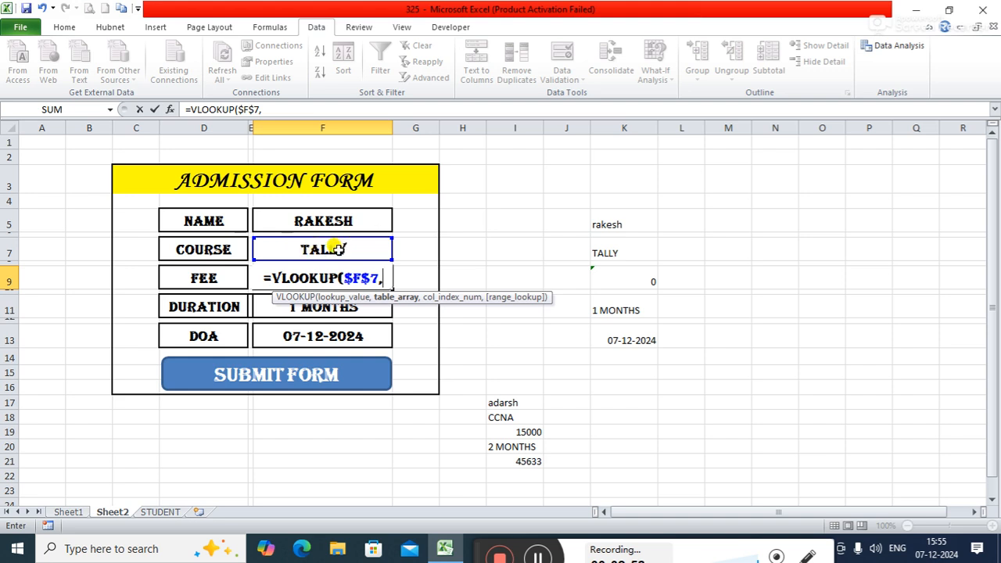
{"action": "left_click", "coordinate": [277, 110]}
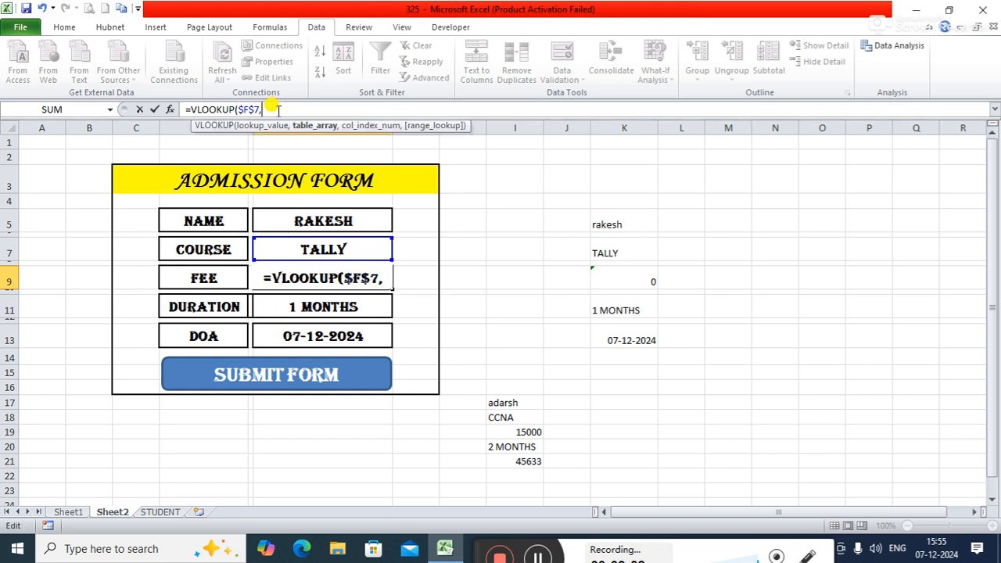
{"action": "left_click", "coordinate": [69, 513]}
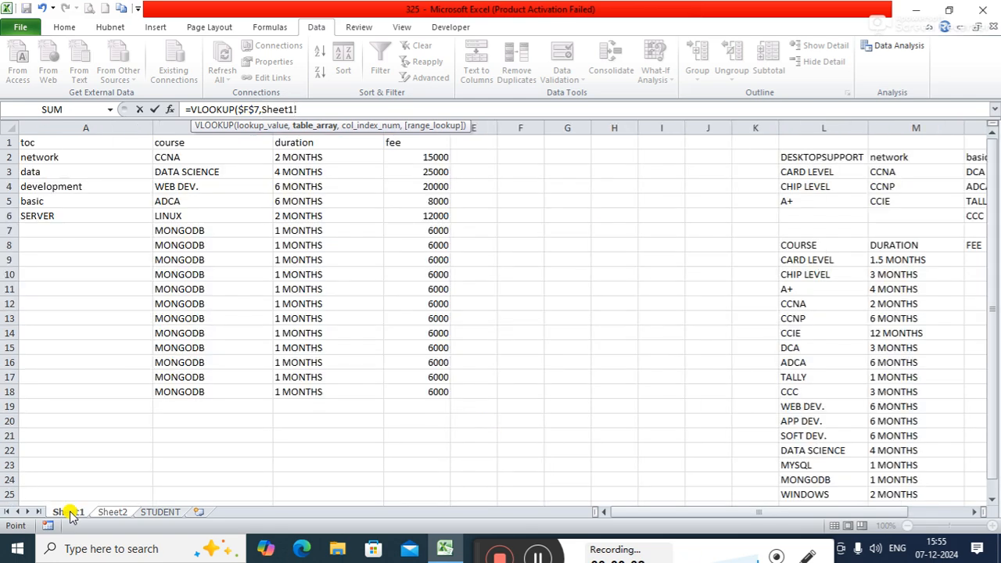
{"action": "left_click_drag", "start_coordinate": [990, 262], "coordinate": [991, 219]}
{"action": "type", "text": "a1"}
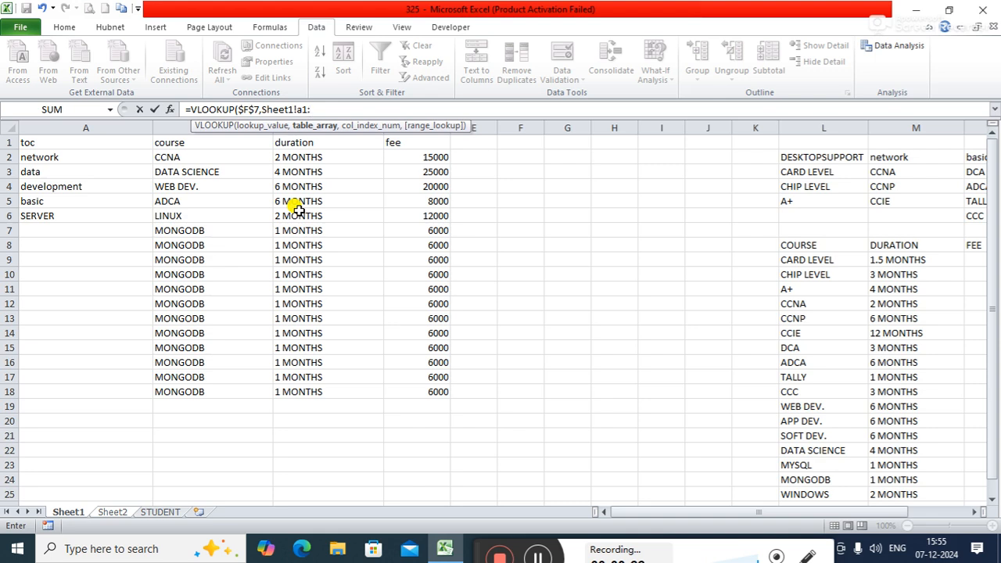
{"action": "type", "text": ":s"}
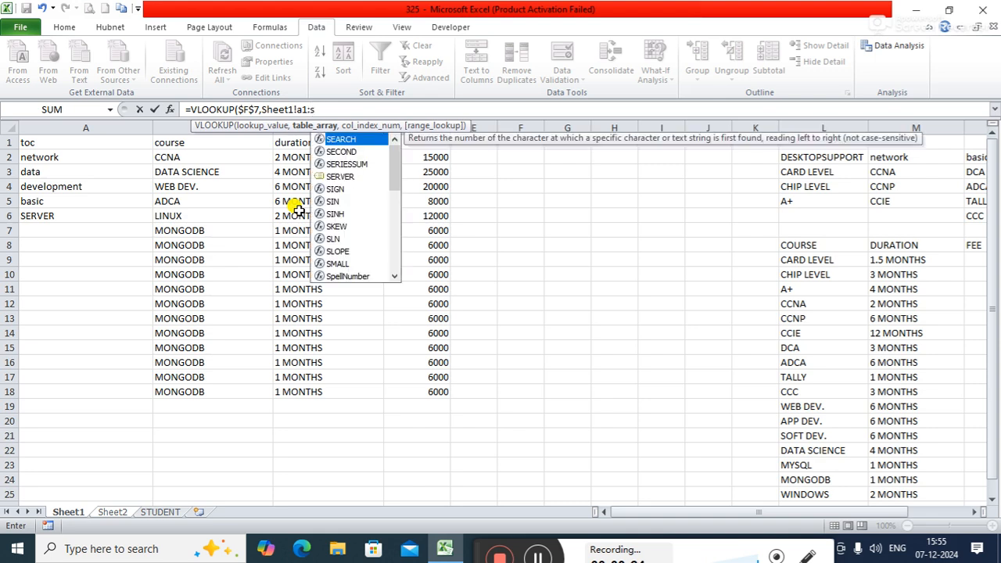
{"action": "key", "text": "BackSpace"}
{"action": "key", "text": "BackSpace"}
{"action": "key", "text": "BackSpace"}
{"action": "key", "text": "BackSpace"}
{"action": "key", "text": "BackSpace"}
{"action": "key", "text": "BackSpace"}
{"action": "key", "text": "BackSpace"}
{"action": "key", "text": "BackSpace"}
{"action": "key", "text": "BackSpace"}
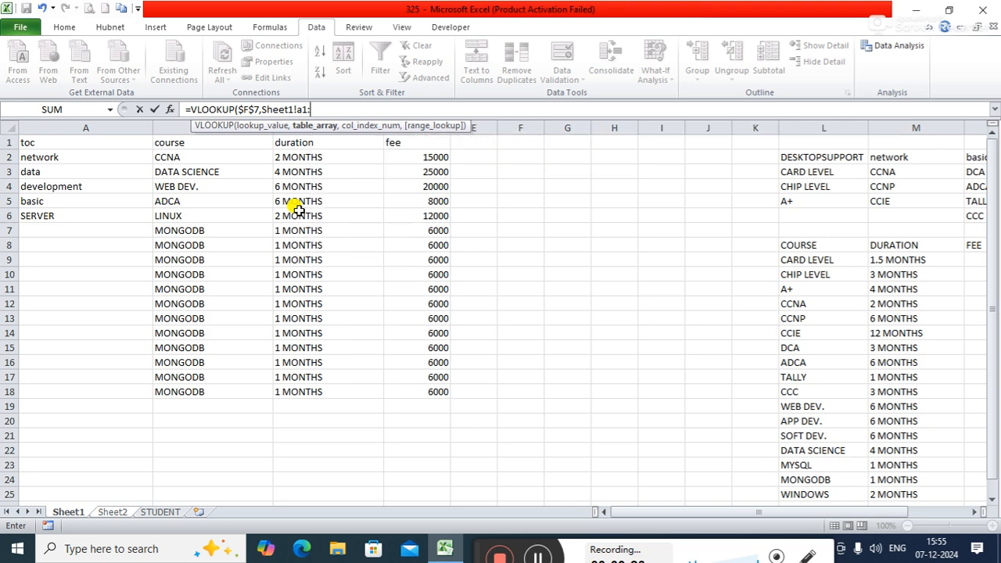
{"action": "key", "text": "BackSpace"}
{"action": "key", "text": "BackSpace"}
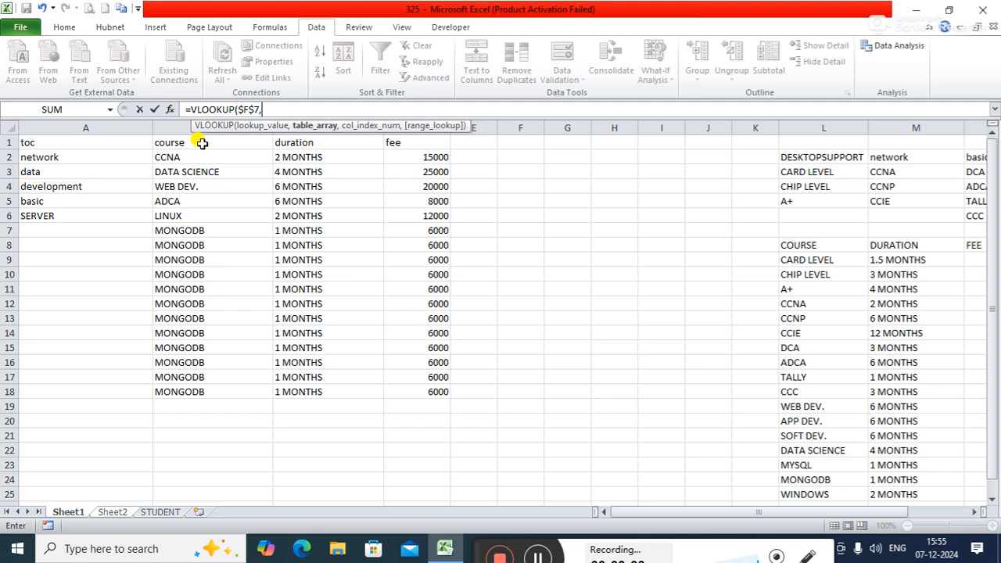
Step: Try to complete the FEE lookup with table array Sheet1!B1:D18, column index 3 and an exact match (FALSE)
{"action": "left_click_drag", "start_coordinate": [202, 142], "coordinate": [422, 391]}
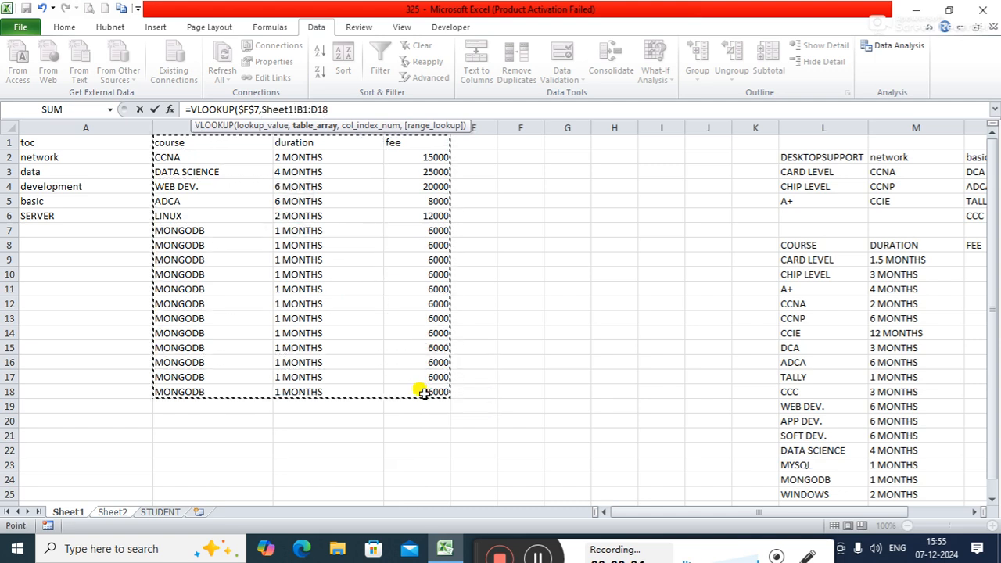
{"action": "type", "text": ","}
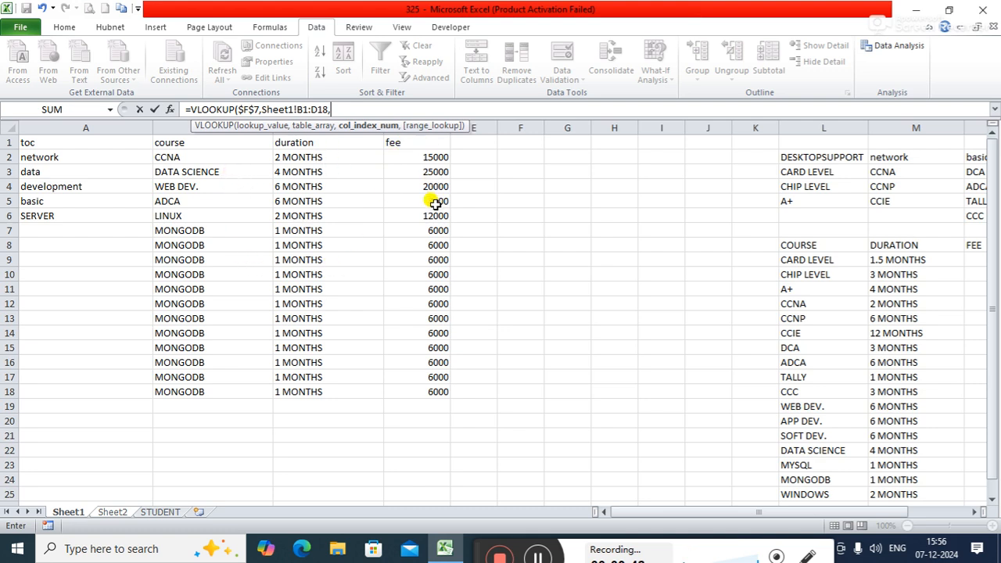
{"action": "type", "text": ","}
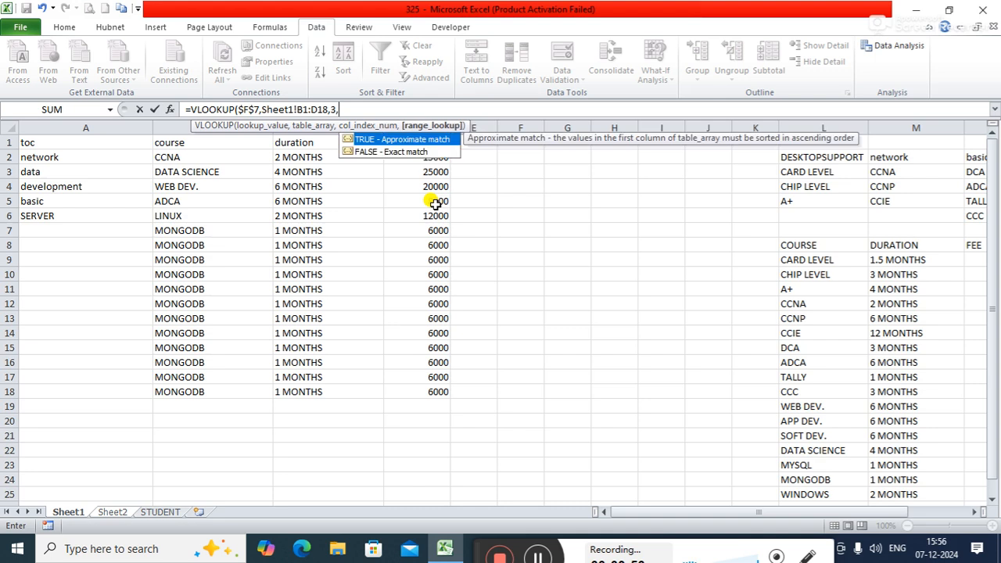
{"action": "key", "text": "Down"}
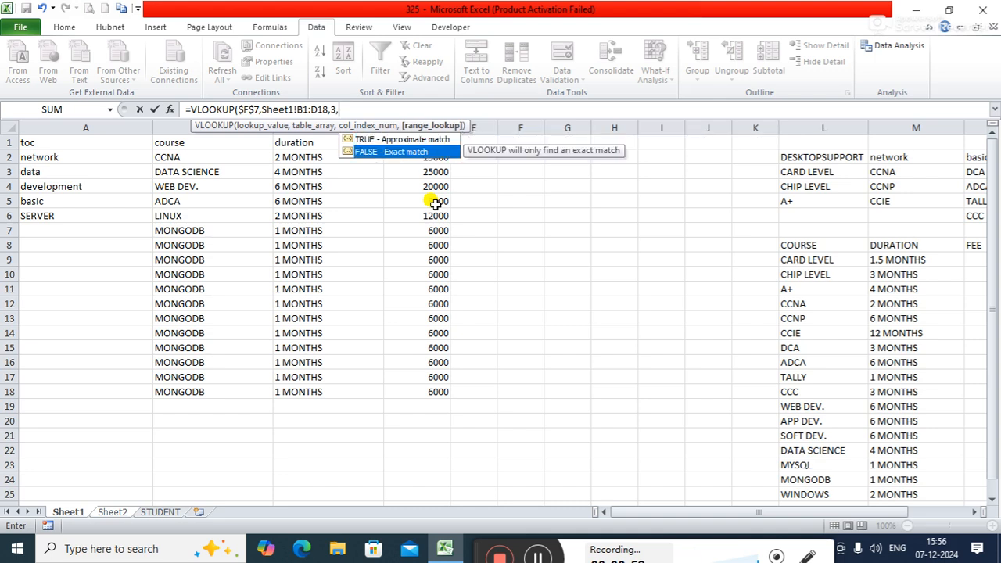
{"action": "key", "text": "Tab"}
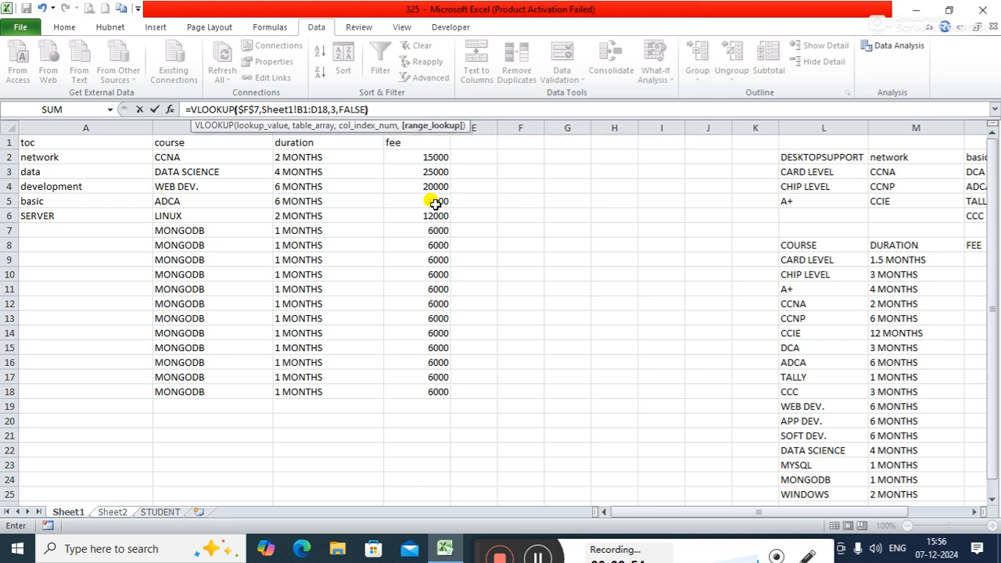
{"action": "type", "text": ")"}
{"action": "key", "text": "Return"}
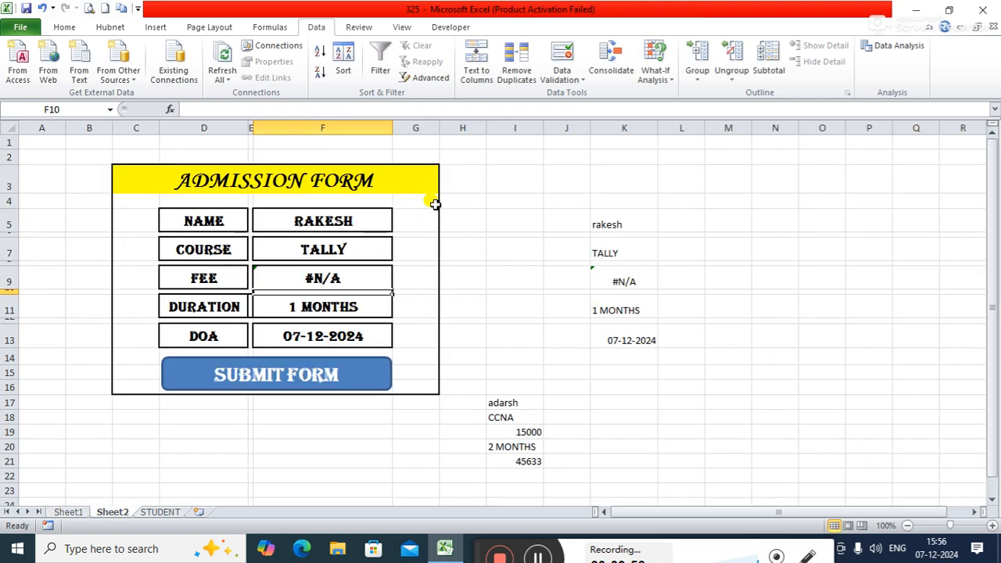
Step: Inspect the FEE cell's formula, compare it with the course tables on Sheet1, and return to the Sheet2 form
{"action": "left_click", "coordinate": [345, 274]}
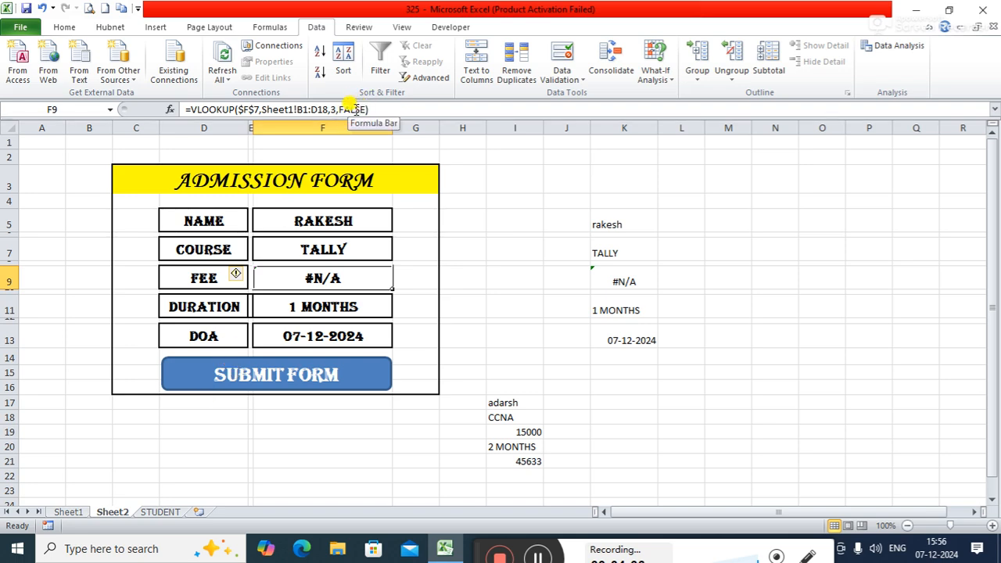
{"action": "left_click", "coordinate": [69, 511]}
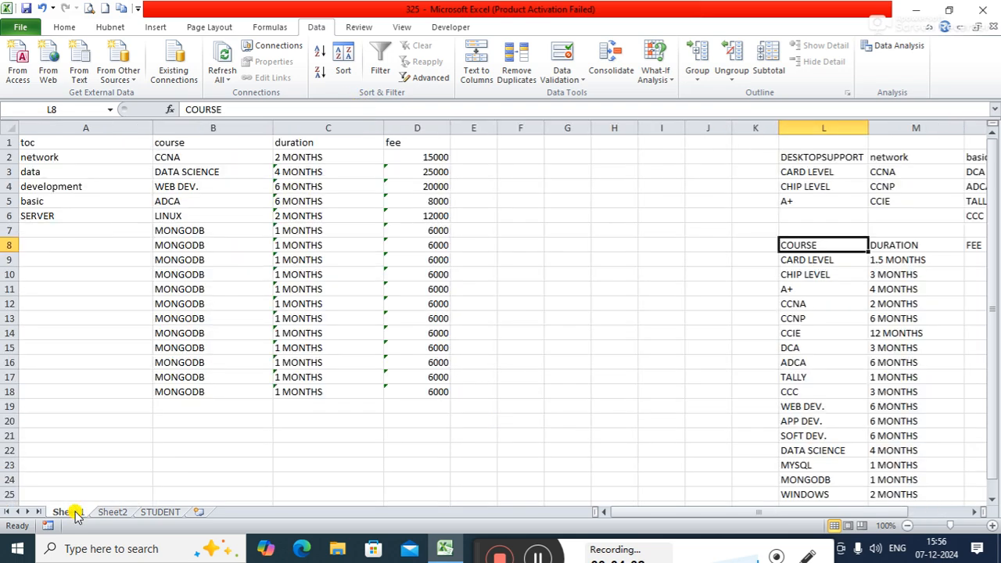
{"action": "left_click_drag", "start_coordinate": [637, 514], "coordinate": [660, 509]}
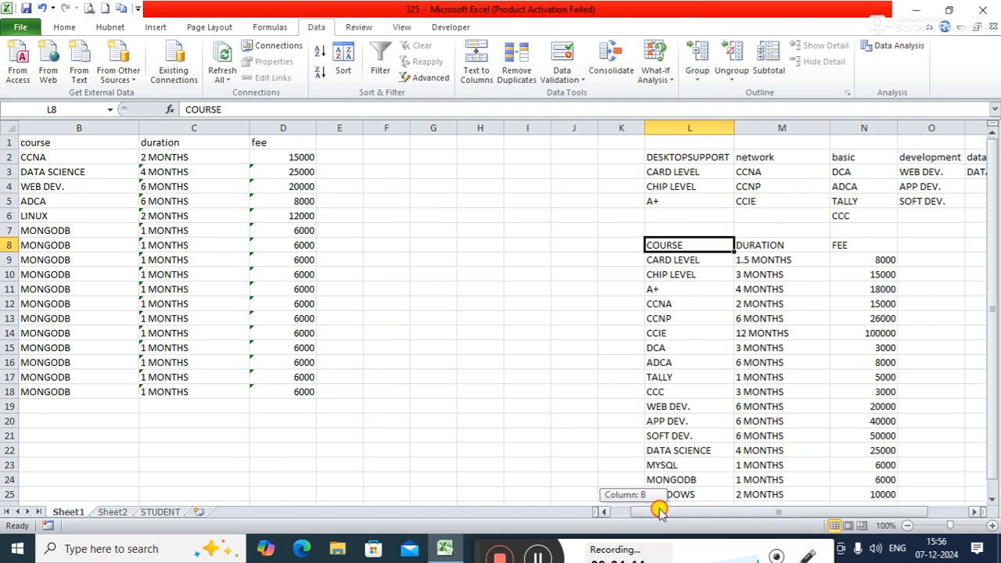
{"action": "left_click_drag", "start_coordinate": [660, 510], "coordinate": [661, 510]}
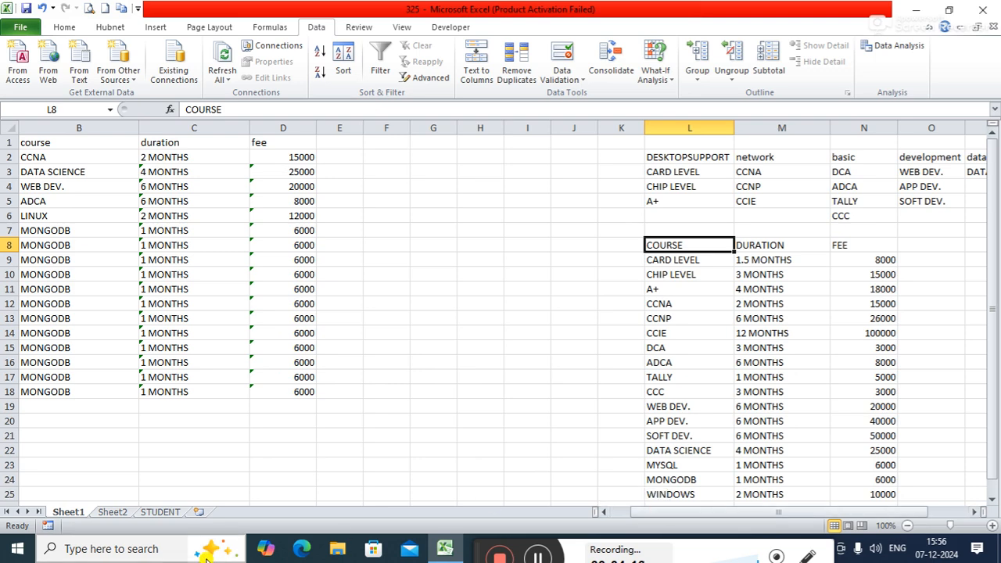
{"action": "left_click", "coordinate": [117, 511]}
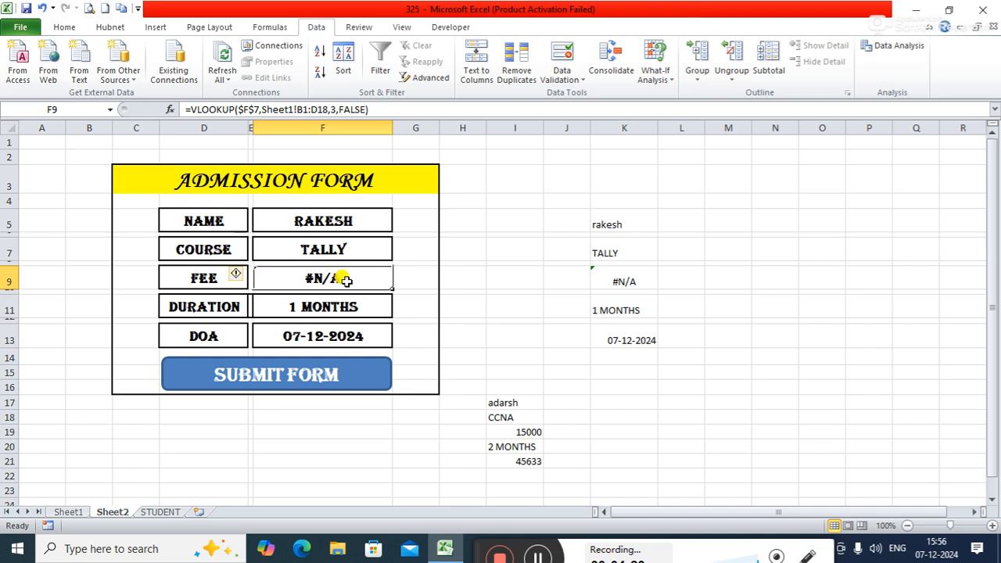
Step: Remove everything after $F$7 from the FEE cell's VLOOKUP, and set its table array to the Sheet1 course list L8:N26
{"action": "left_click", "coordinate": [378, 109]}
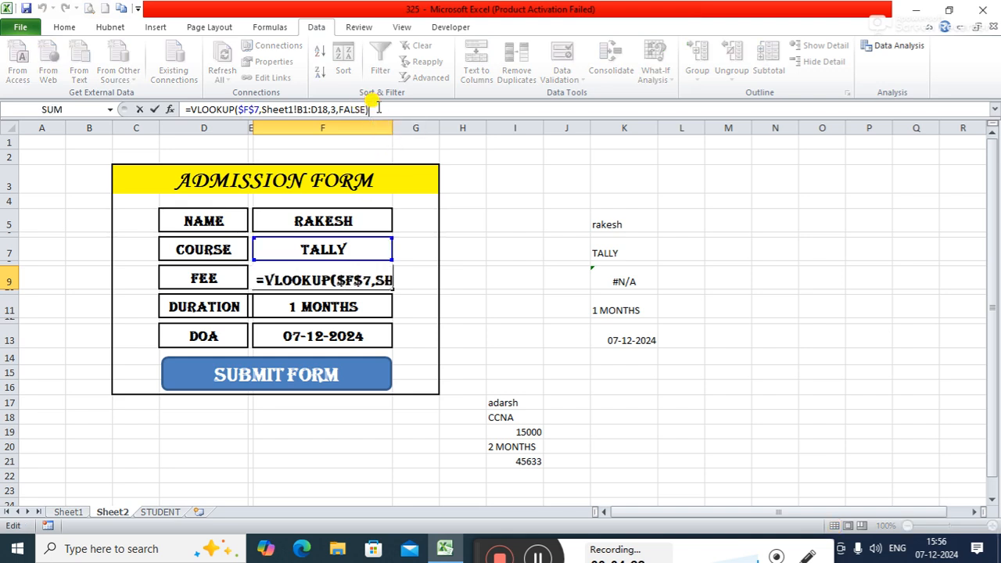
{"action": "key", "text": "BackSpace"}
{"action": "key", "text": "BackSpace"}
{"action": "key", "text": "BackSpace"}
{"action": "key", "text": "BackSpace"}
{"action": "key", "text": "BackSpace"}
{"action": "key", "text": "BackSpace"}
{"action": "key", "text": "BackSpace"}
{"action": "key", "text": "BackSpace"}
{"action": "key", "text": "BackSpace"}
{"action": "key", "text": "BackSpace"}
{"action": "key", "text": "BackSpace"}
{"action": "key", "text": "BackSpace"}
{"action": "key", "text": "BackSpace"}
{"action": "key", "text": "BackSpace"}
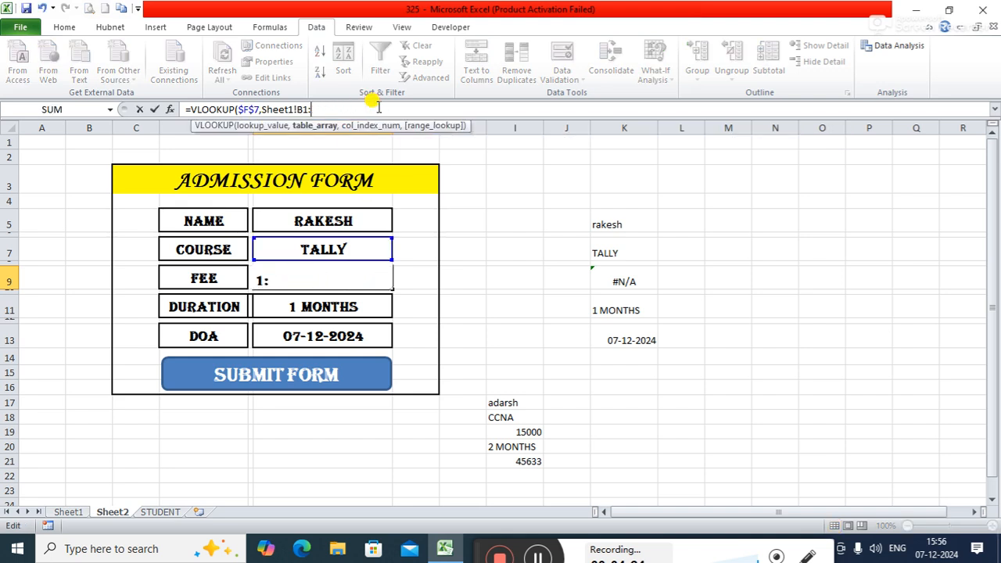
{"action": "key", "text": "BackSpace"}
{"action": "key", "text": "BackSpace"}
{"action": "key", "text": "BackSpace"}
{"action": "key", "text": "BackSpace"}
{"action": "key", "text": "BackSpace"}
{"action": "key", "text": "BackSpace"}
{"action": "key", "text": "BackSpace"}
{"action": "key", "text": "BackSpace"}
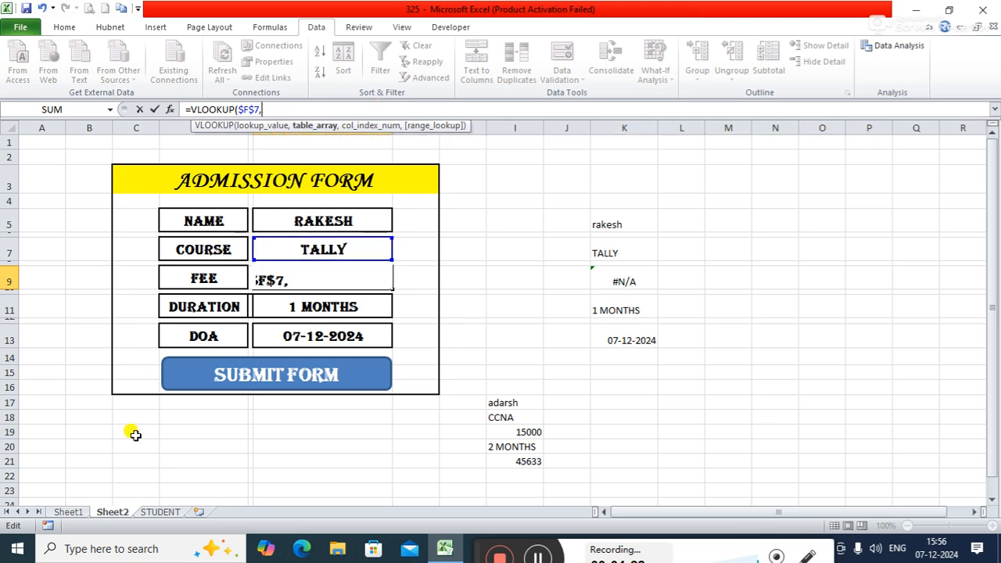
{"action": "left_click", "coordinate": [67, 512]}
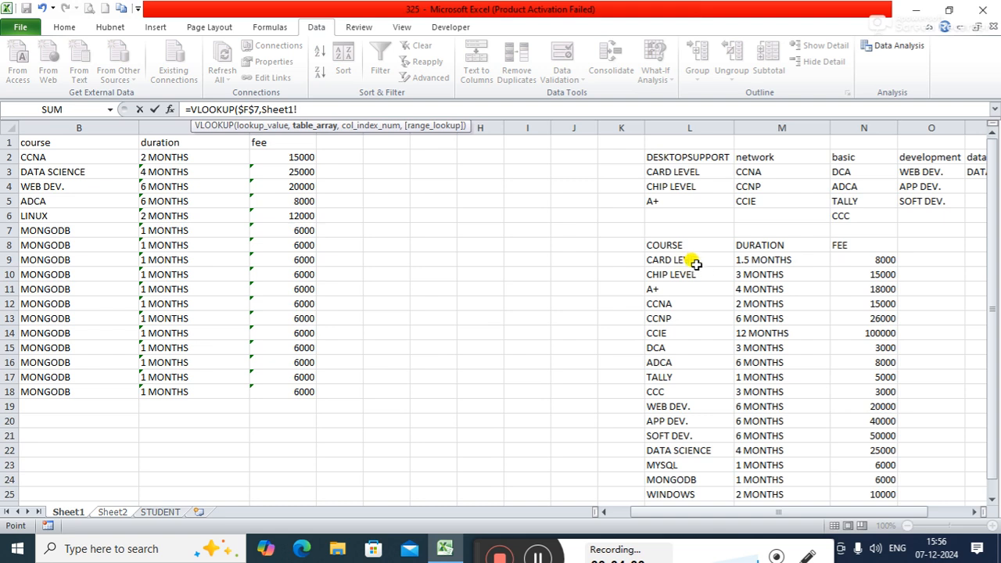
{"action": "left_click_drag", "start_coordinate": [677, 248], "coordinate": [865, 487]}
{"action": "left_click_drag", "start_coordinate": [990, 474], "coordinate": [994, 487]}
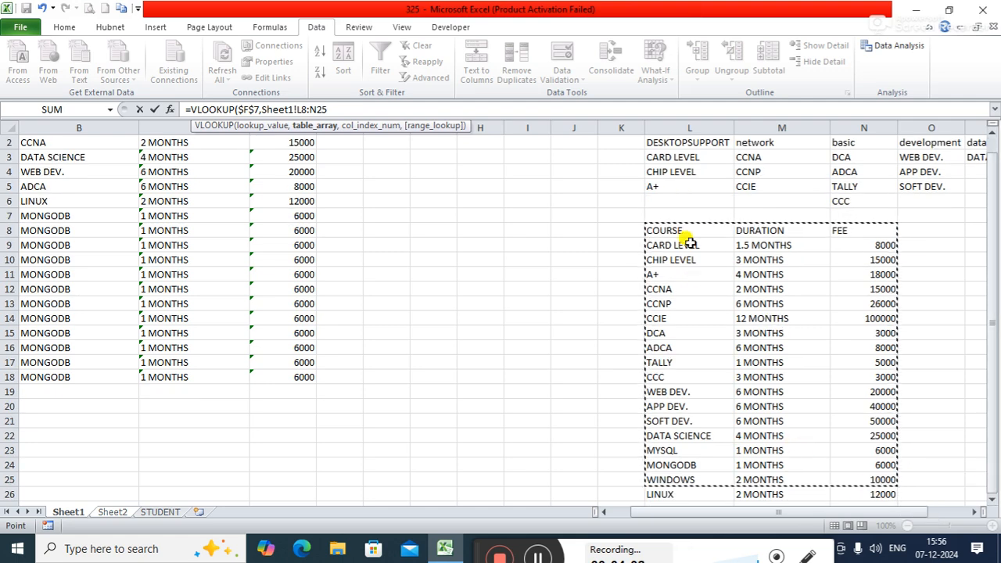
{"action": "left_click_drag", "start_coordinate": [677, 228], "coordinate": [855, 485]}
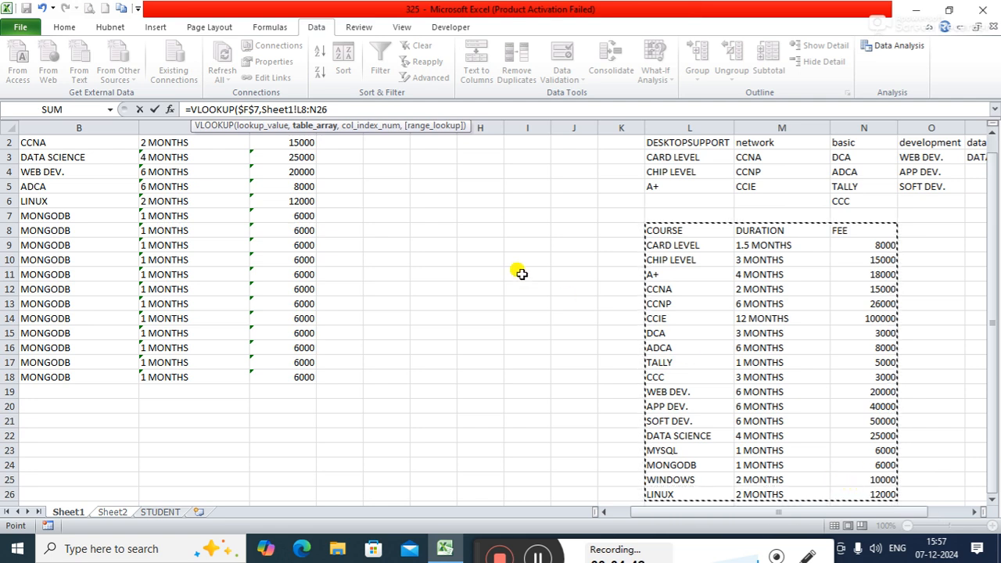
Step: Finish the FEE formula with column index 3 and an exact match (FALSE)
{"action": "type", "text": ","}
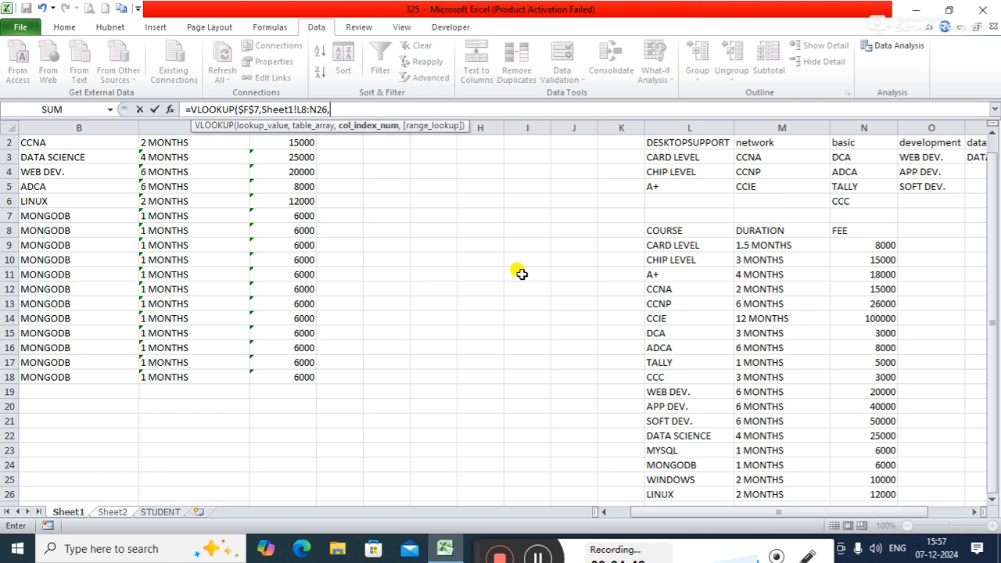
{"action": "type", "text": "3,"}
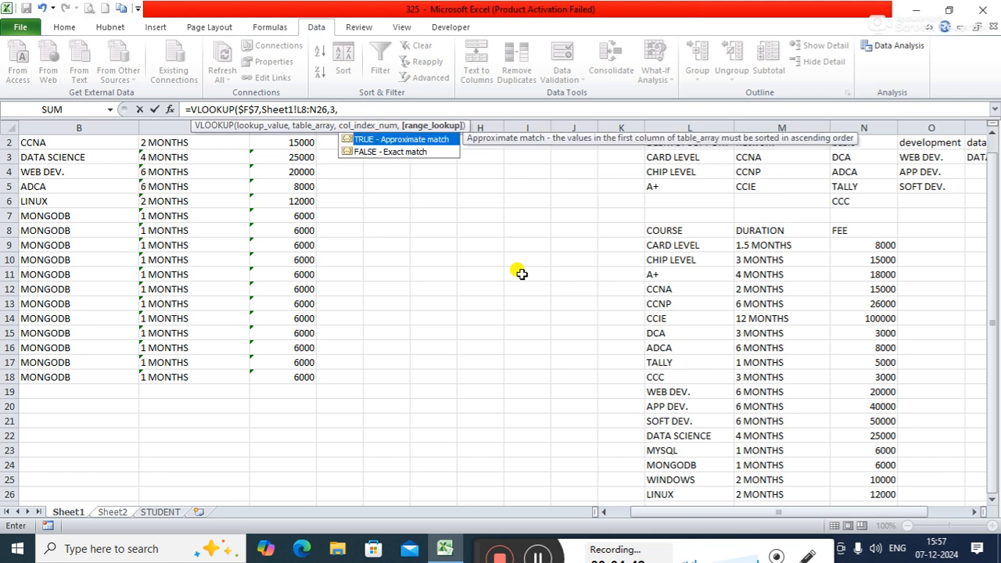
{"action": "key", "text": "Down"}
{"action": "key", "text": "Tab"}
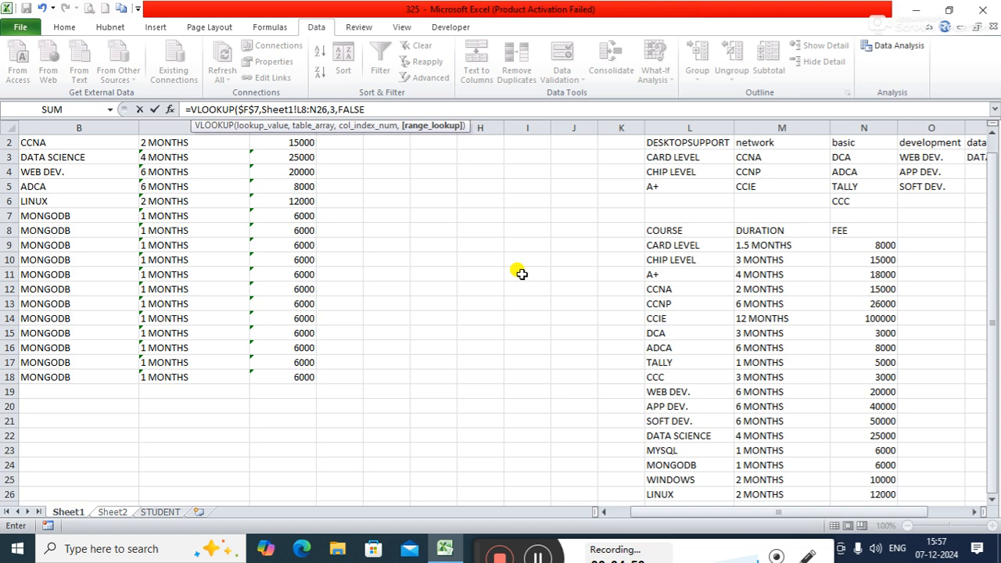
{"action": "key", "text": "Return"}
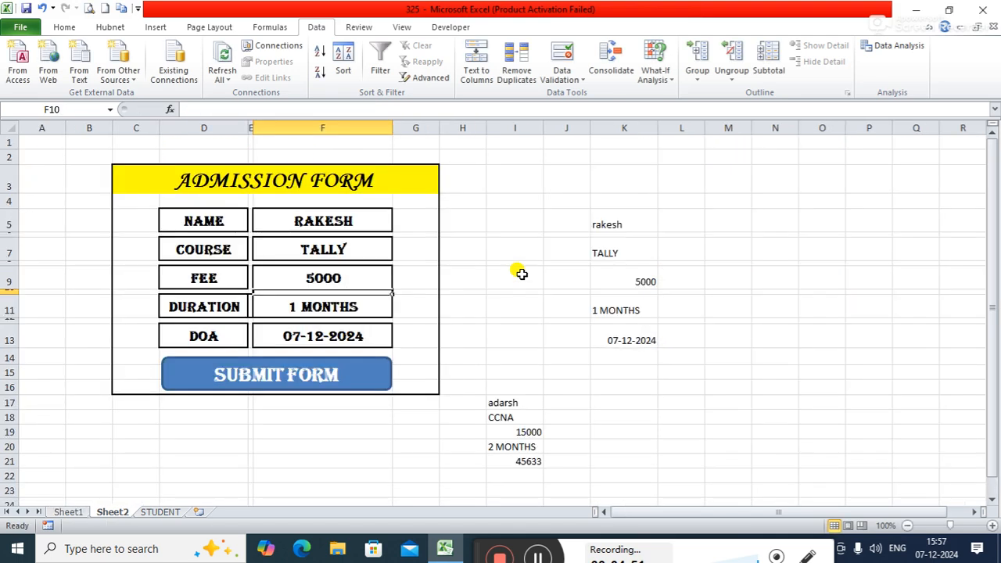
Step: Clear the existing VLOOKUP formula from the form's DURATION cell F11
{"action": "left_click", "coordinate": [325, 306]}
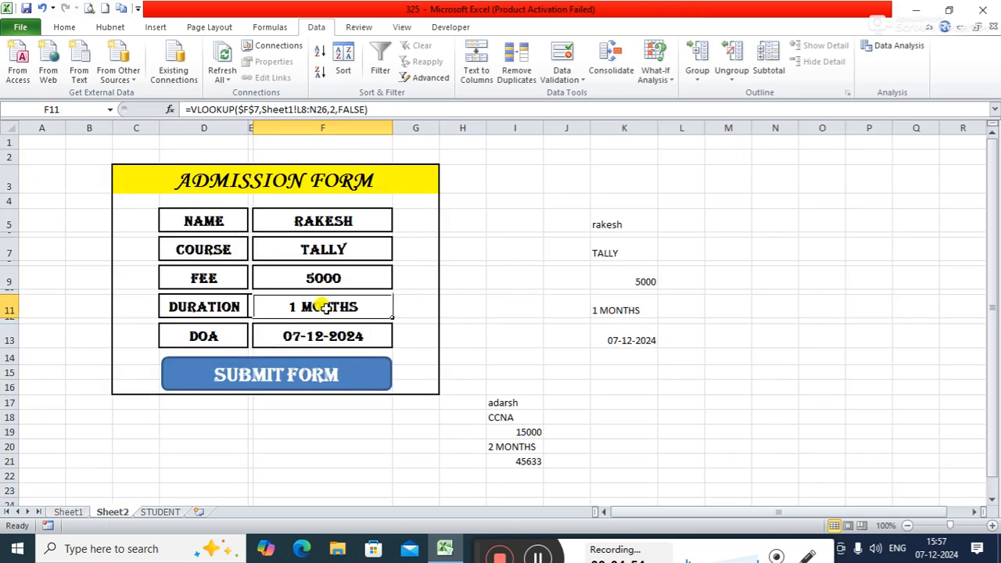
{"action": "key", "text": "Delete"}
{"action": "left_click", "coordinate": [450, 309]}
Step: Start a VLOOKUP formula in the form's DURATION cell with the COURSE cell $F$7 as an absolute lookup value
{"action": "left_click", "coordinate": [342, 304]}
{"action": "type", "text": "=vlook"}
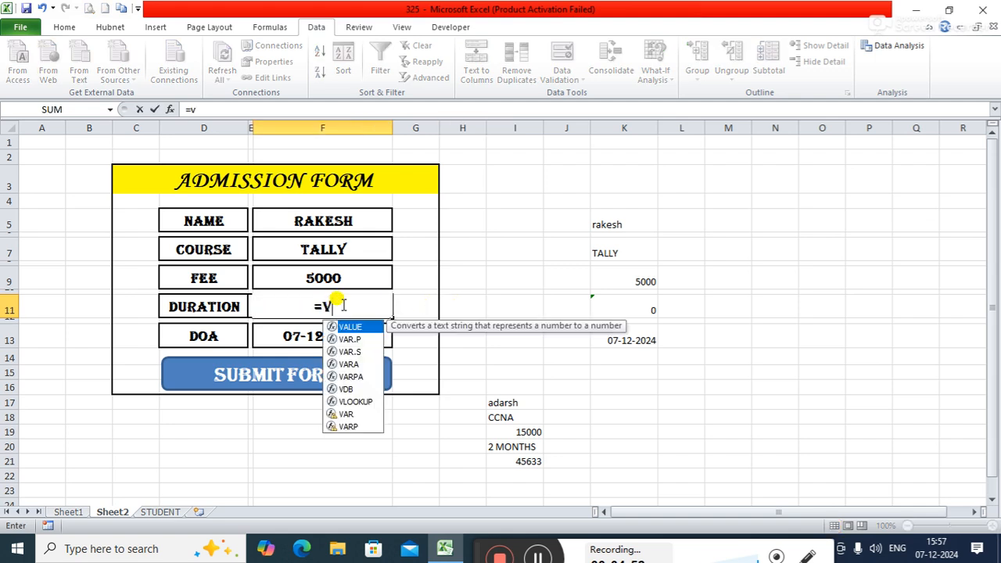
{"action": "key", "text": "Tab"}
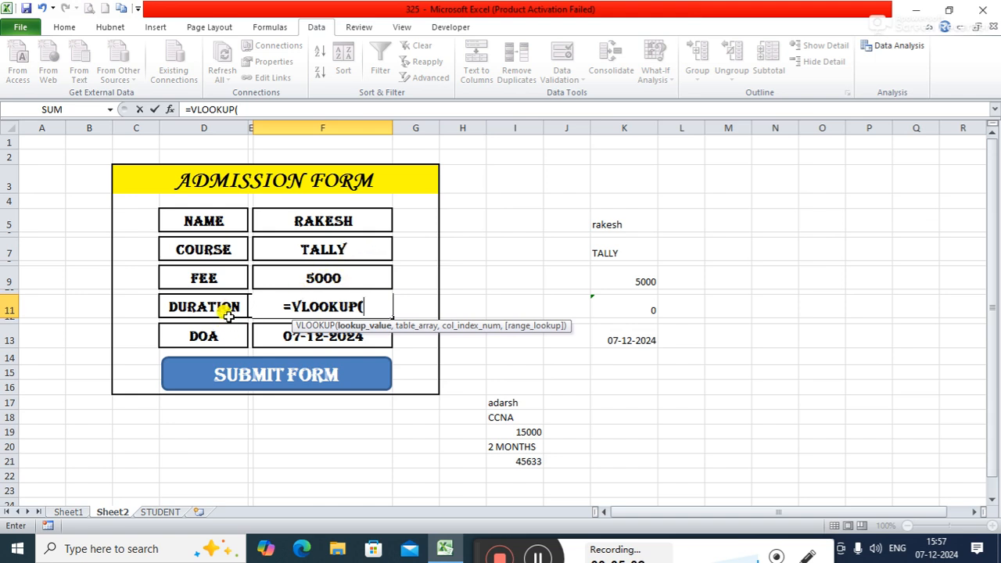
{"action": "left_click", "coordinate": [351, 250]}
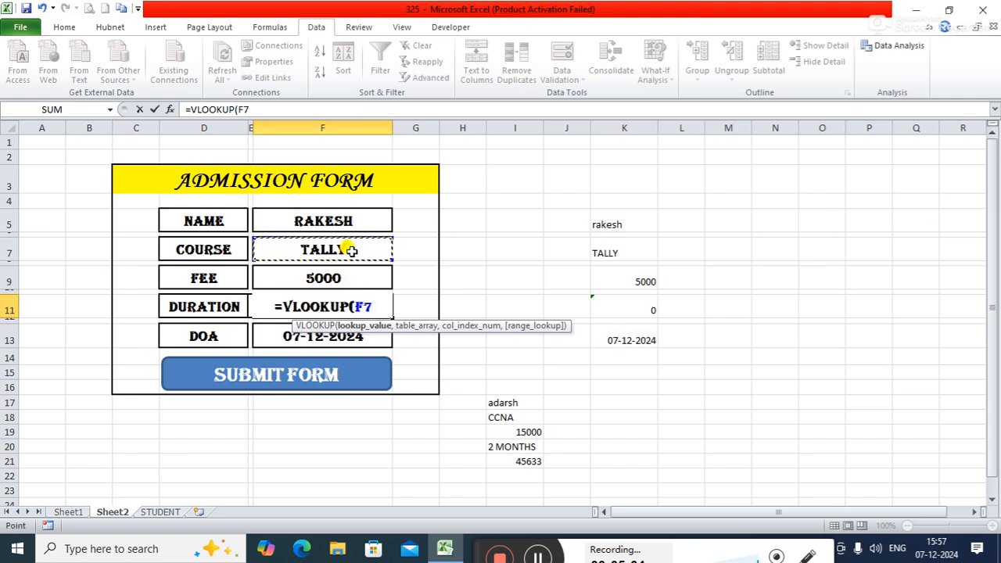
{"action": "key", "text": "F4"}
{"action": "type", "text": ","}
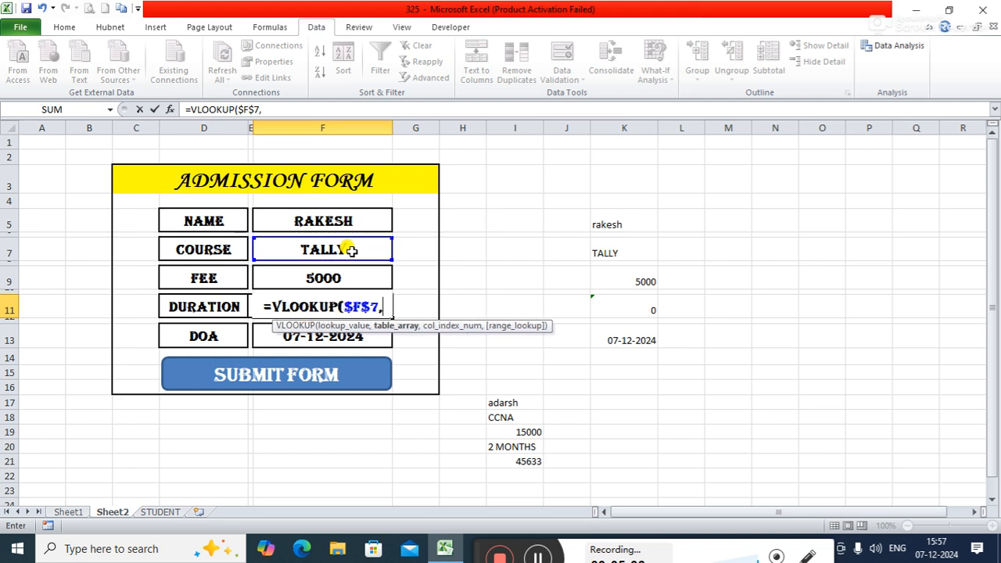
Step: Finish the DURATION VLOOKUP with Sheet1's course table L8:N26 as table array, column index 2 and an exact match (FALSE)
{"action": "left_click", "coordinate": [305, 108]}
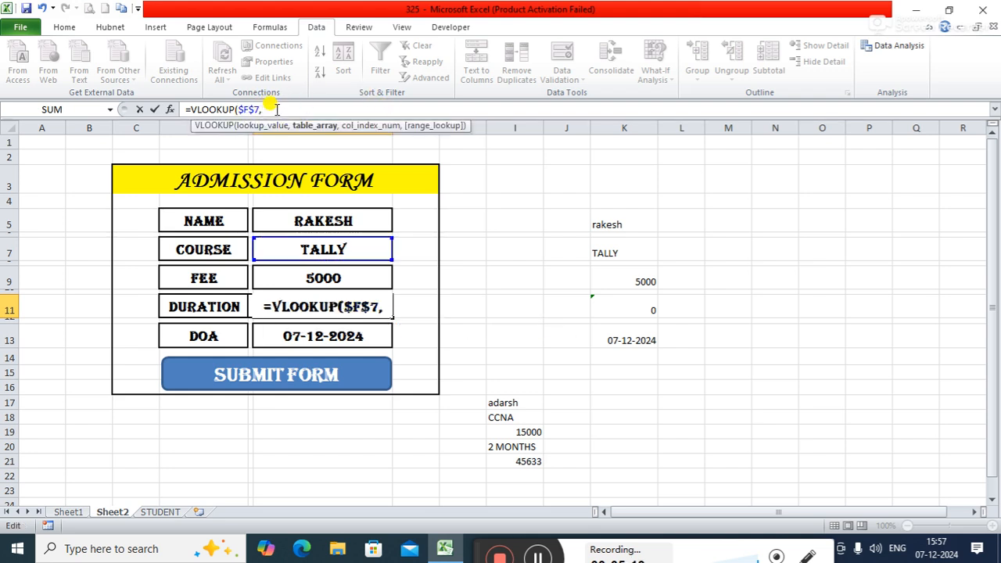
{"action": "left_click", "coordinate": [78, 514]}
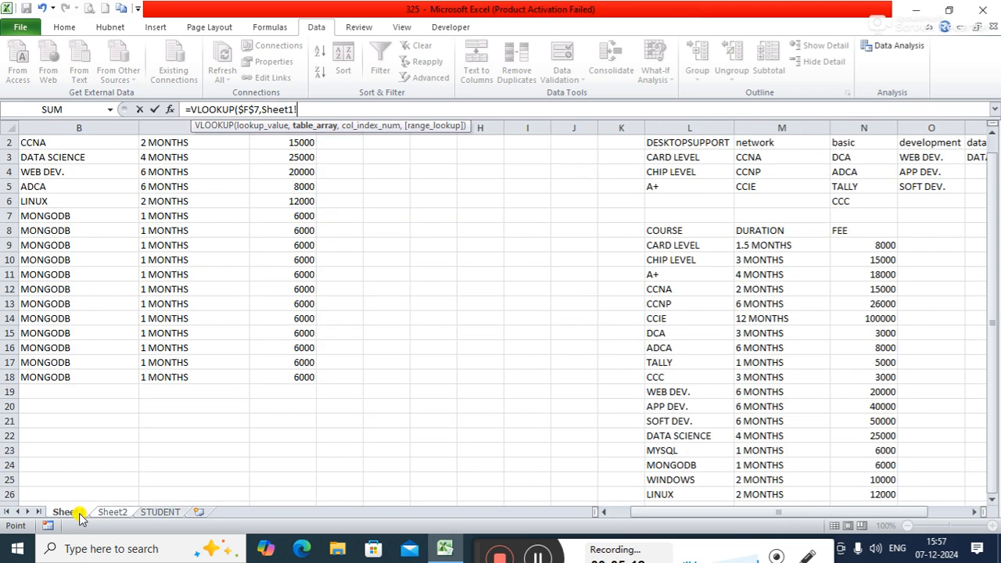
{"action": "mouse_move", "coordinate": [674, 231]}
{"action": "left_mouse_down"}
{"action": "mouse_move", "coordinate": [789, 398]}
{"action": "mouse_move", "coordinate": [867, 456]}
{"action": "mouse_move", "coordinate": [863, 491]}
{"action": "left_mouse_up"}
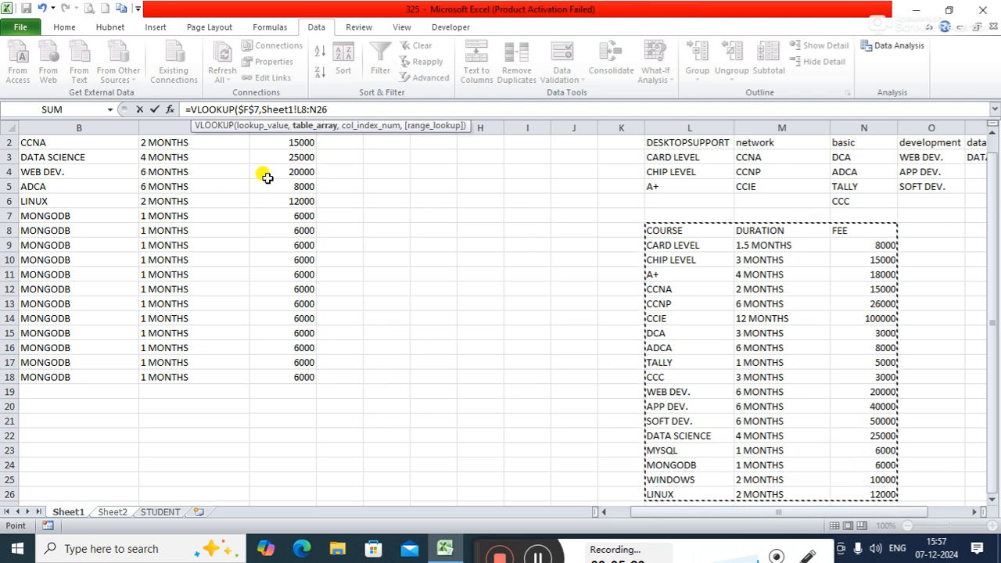
{"action": "type", "text": ","}
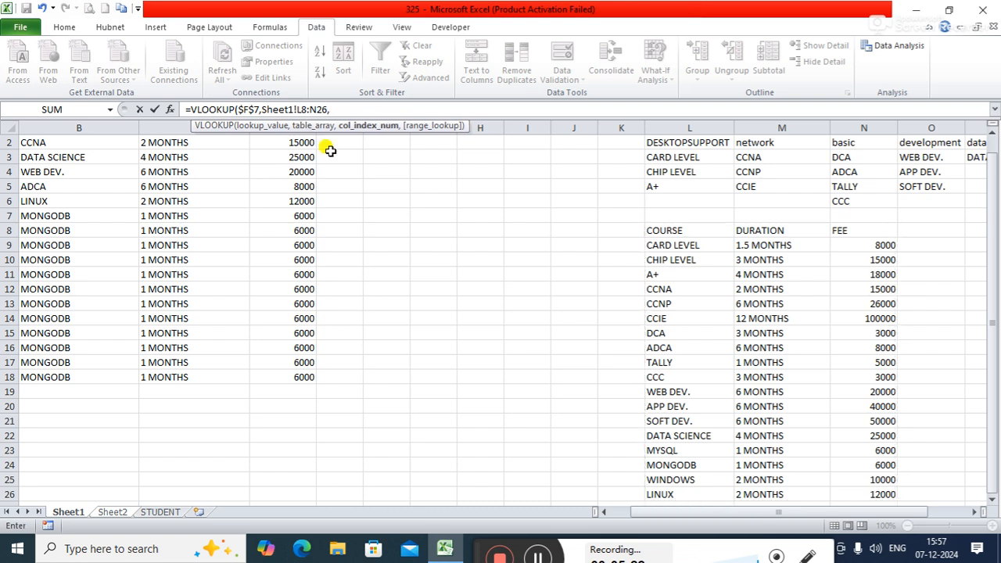
{"action": "type", "text": "2,"}
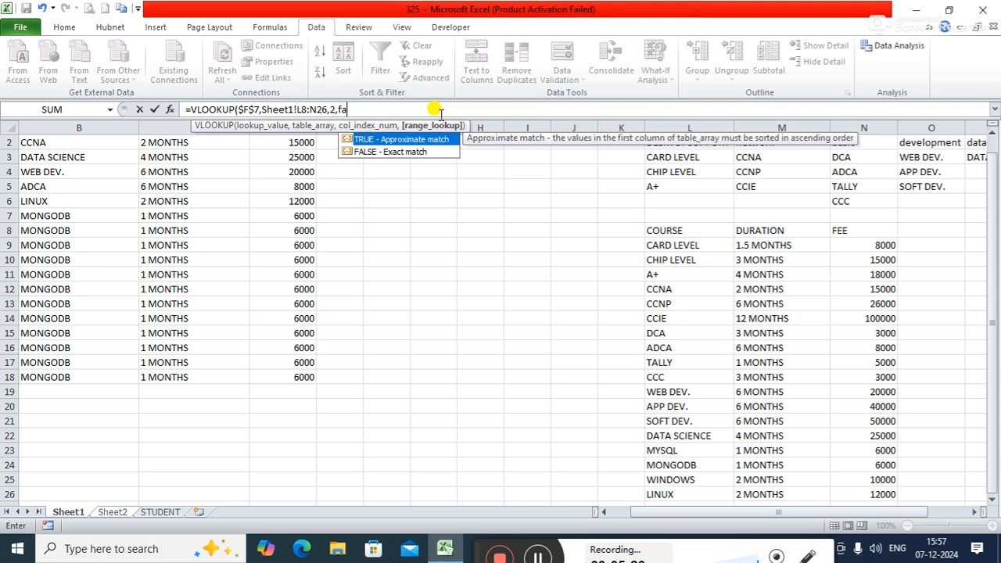
{"action": "type", "text": "fa"}
{"action": "key", "text": "Tab"}
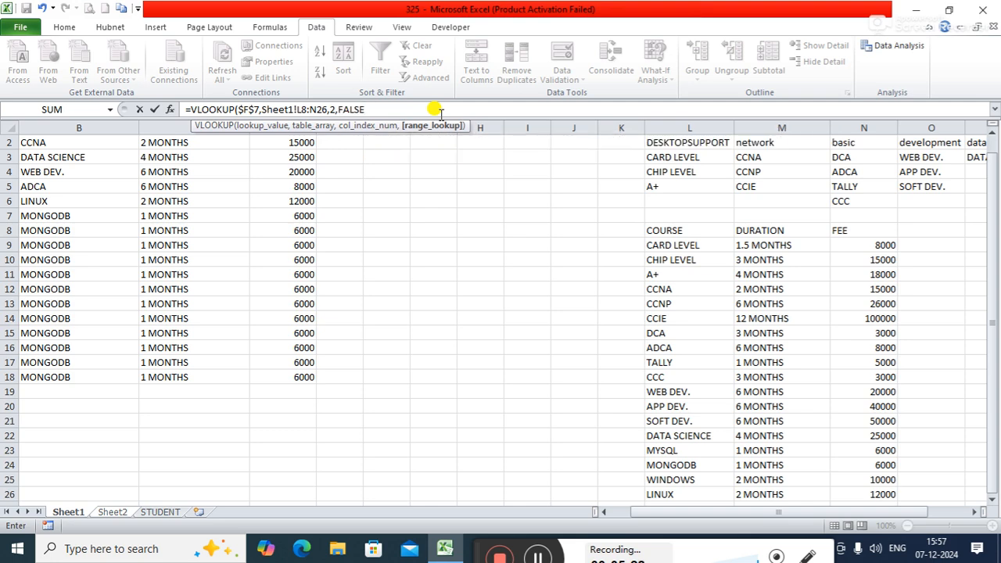
{"action": "type", "text": ")"}
{"action": "key", "text": "Return"}
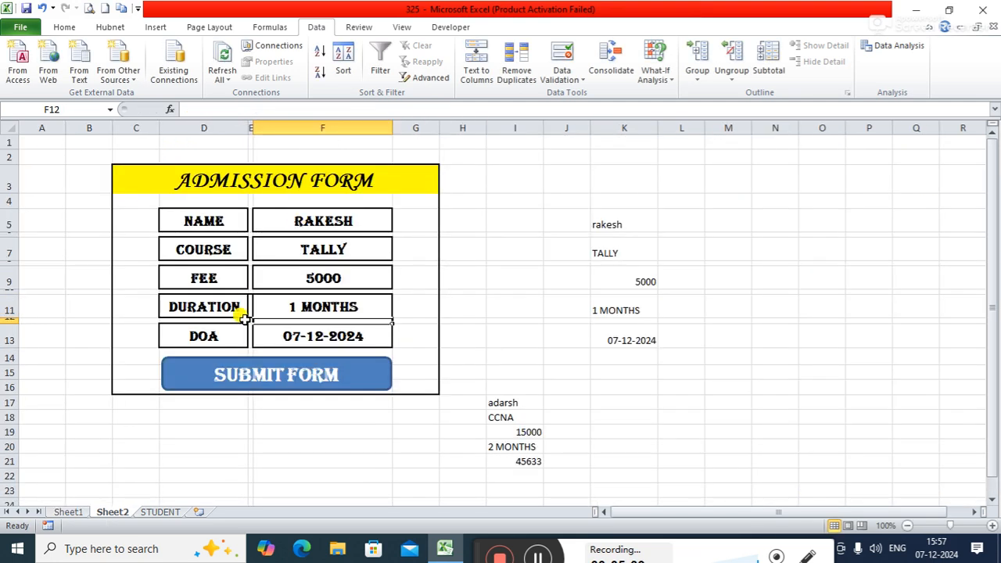
Step: Run Command Prompt as administrator, change the system date to 8-12-2024 with the date command, and close it
{"action": "left_click", "coordinate": [361, 335]}
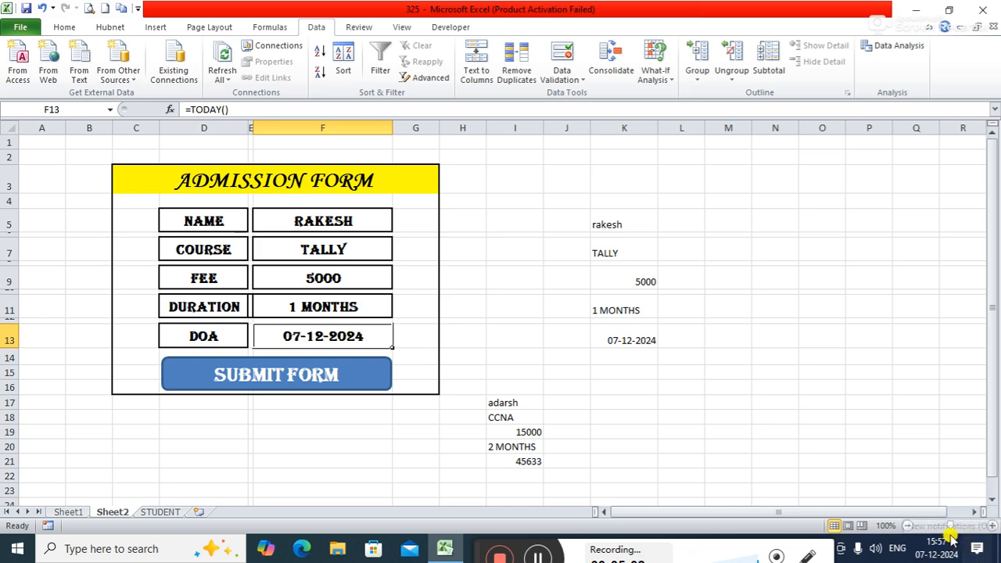
{"action": "key", "text": "super"}
{"action": "type", "text": "cmd"}
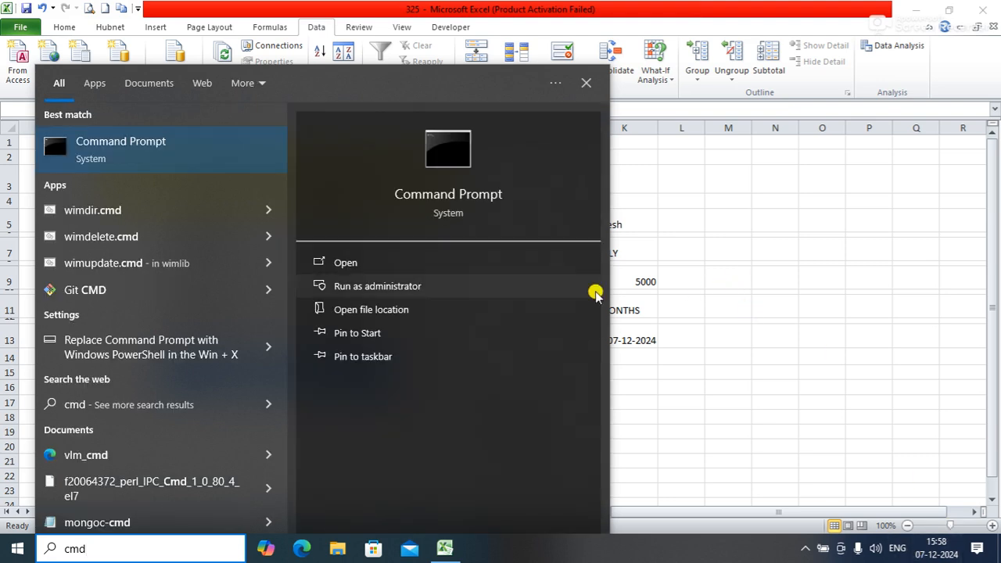
{"action": "left_click", "coordinate": [437, 284]}
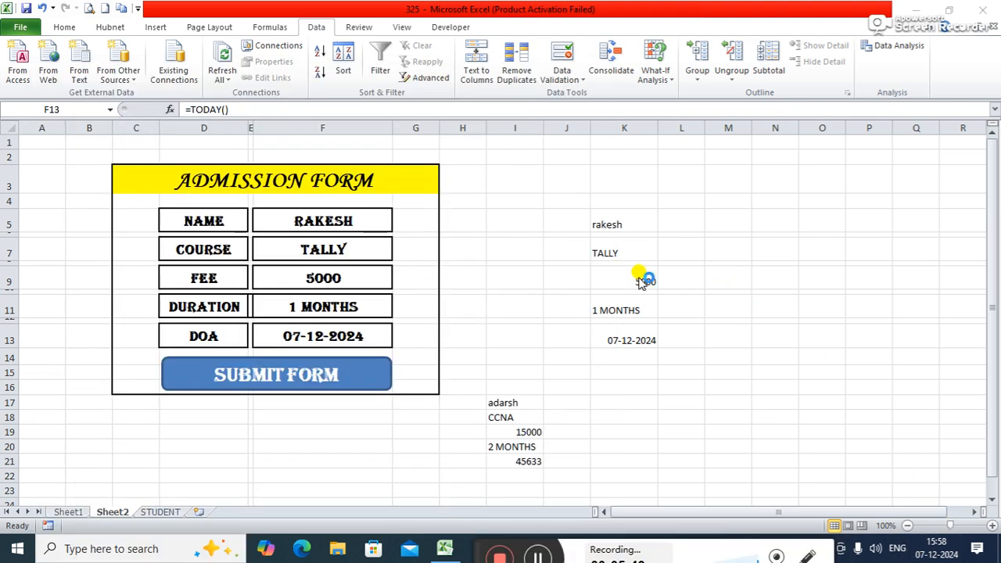
{"action": "type", "text": "date"}
{"action": "key", "text": "Return"}
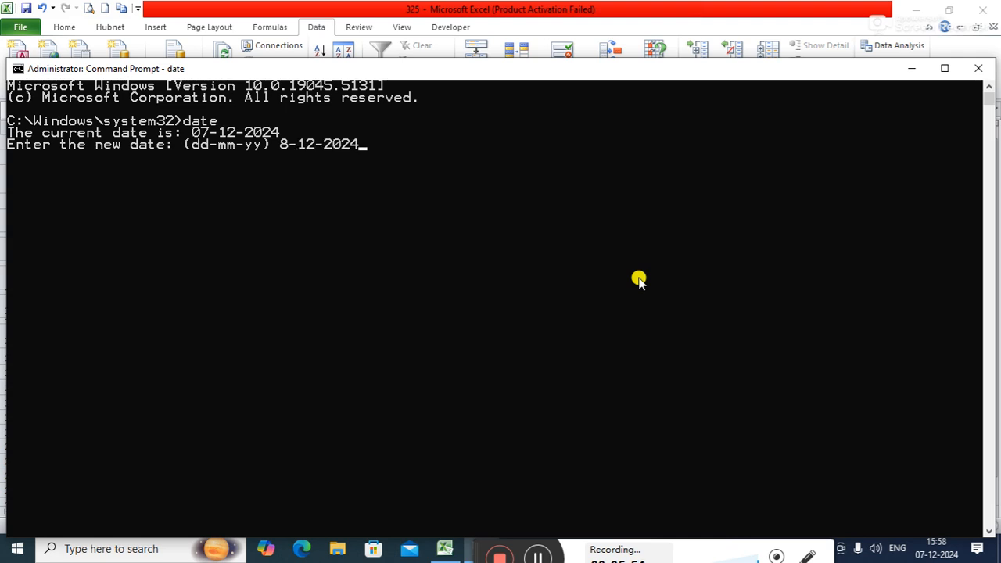
{"action": "type", "text": "8-12-2024"}
{"action": "key", "text": "Return"}
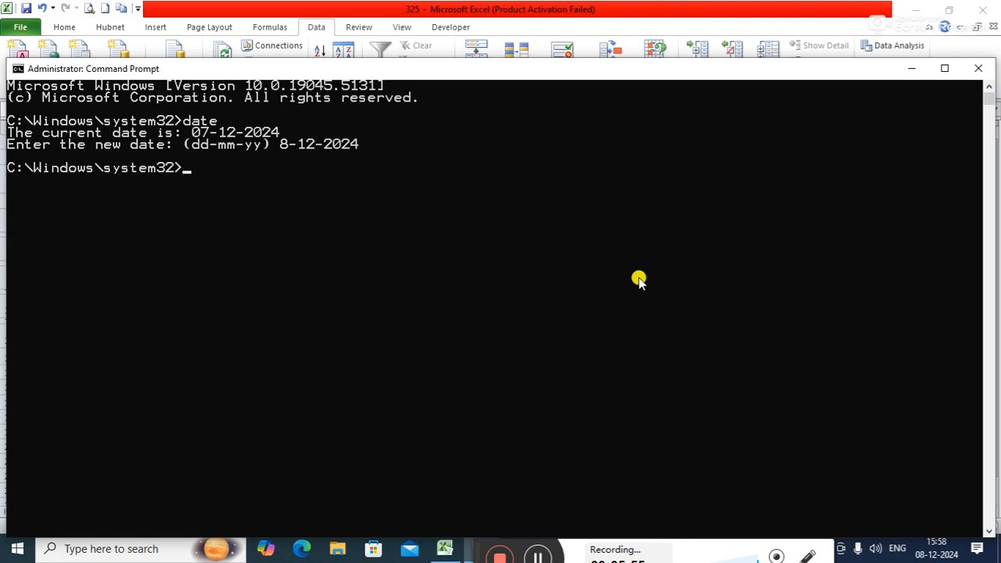
{"action": "left_click", "coordinate": [976, 69]}
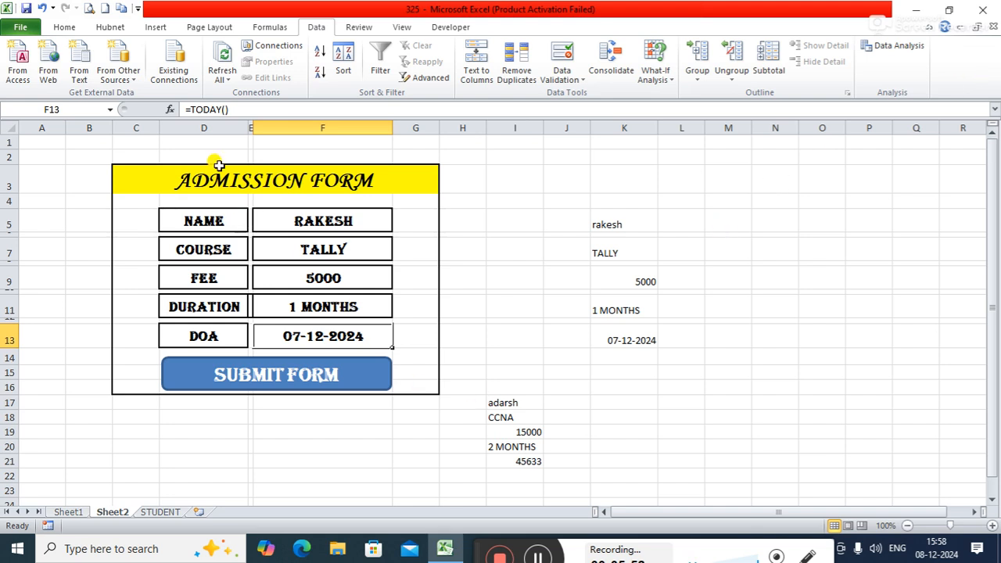
Step: Re-enter the =TODAY() formula in the form's DOA cell F13 to refresh its date
{"action": "left_click", "coordinate": [220, 64]}
{"action": "left_click", "coordinate": [245, 111]}
{"action": "key", "text": "Return"}
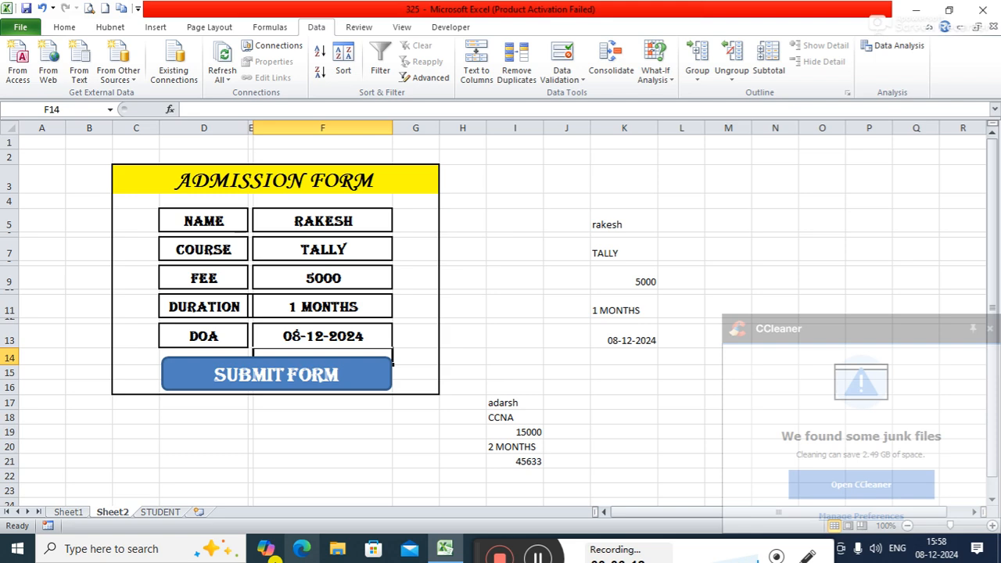
Step: Review the STUDENT table, submit the TALLY admission from the Sheet2 form, and check the table for the saved record
{"action": "left_click", "coordinate": [158, 513]}
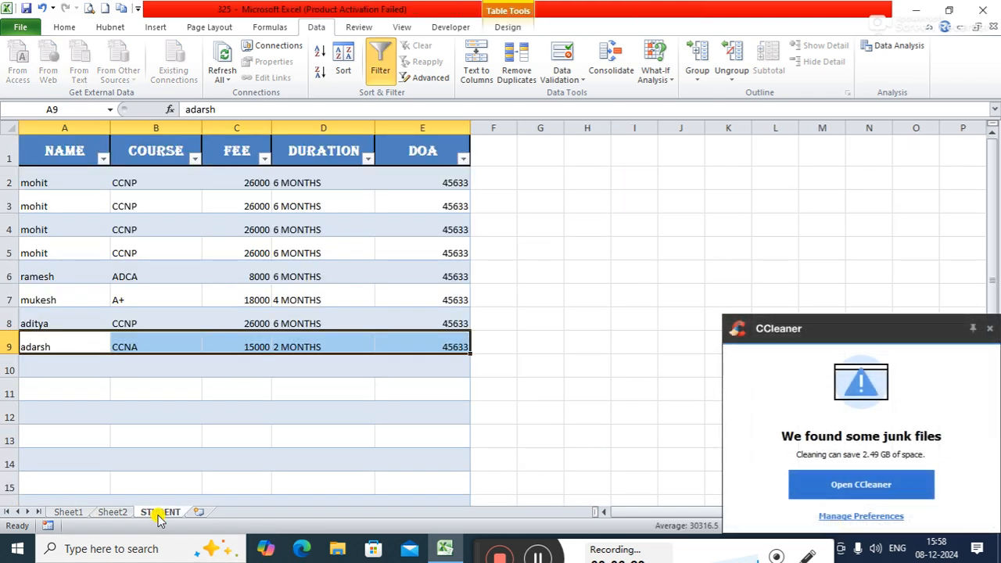
{"action": "left_click", "coordinate": [109, 512]}
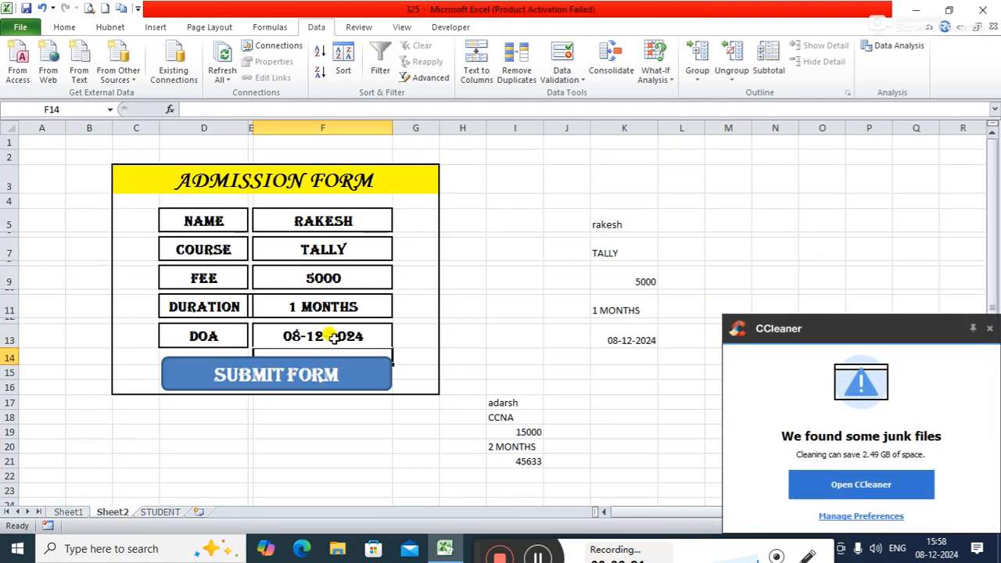
{"action": "left_click", "coordinate": [305, 383]}
{"action": "left_click", "coordinate": [159, 513]}
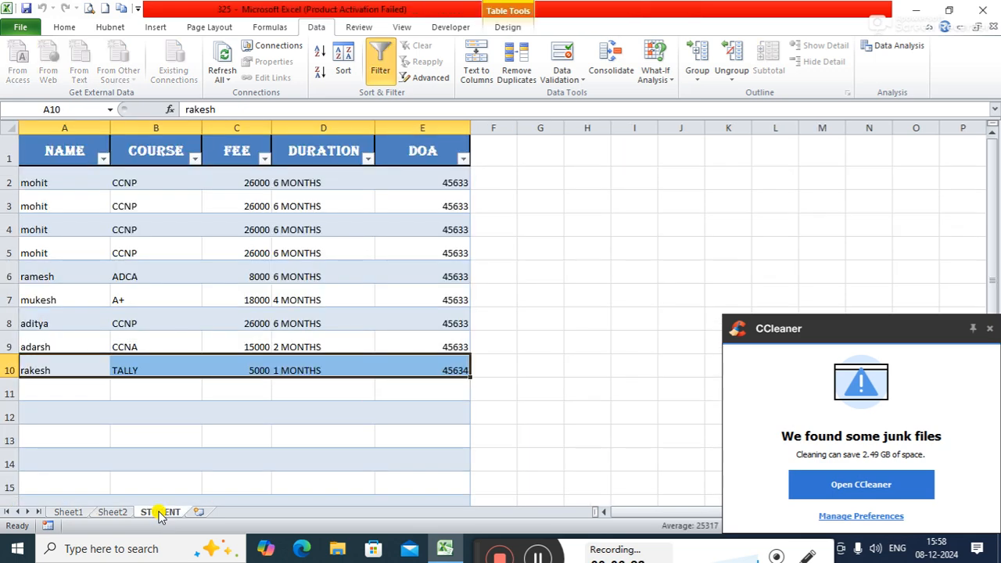
{"action": "left_click", "coordinate": [113, 512]}
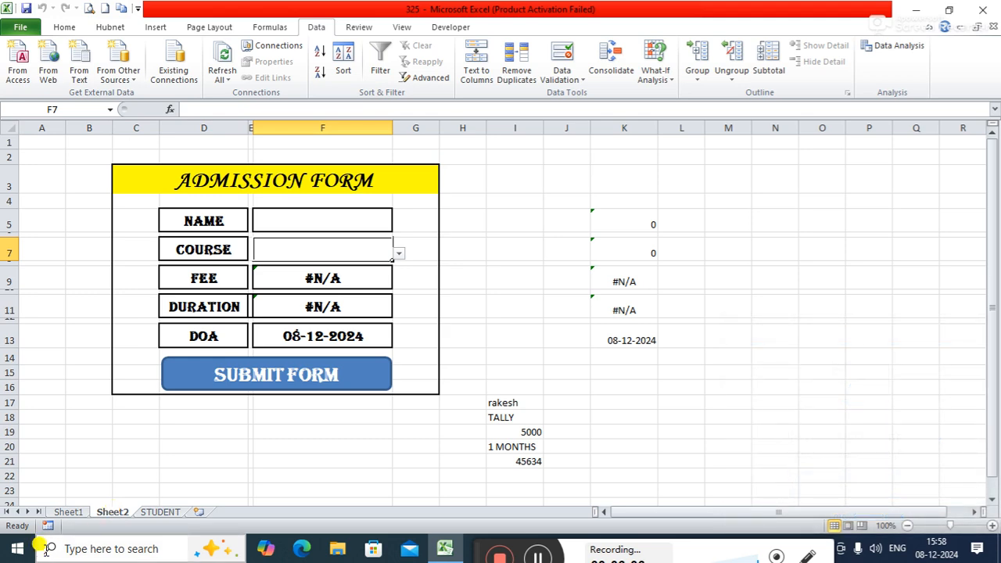
Step: Look over the course table on Sheet1 and the COURSE cell's dropdown on the Sheet2 form
{"action": "left_click", "coordinate": [68, 512]}
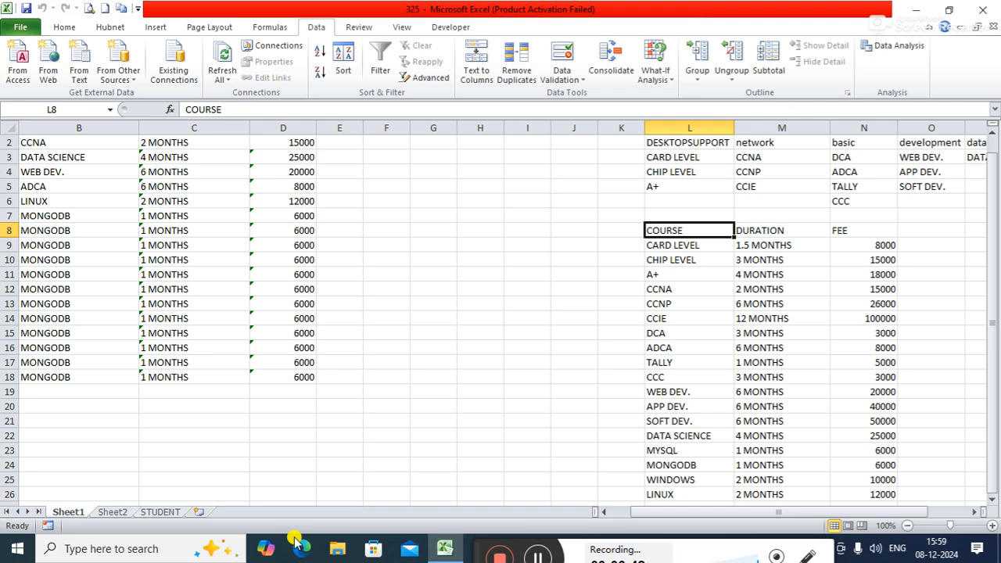
{"action": "left_click", "coordinate": [109, 513]}
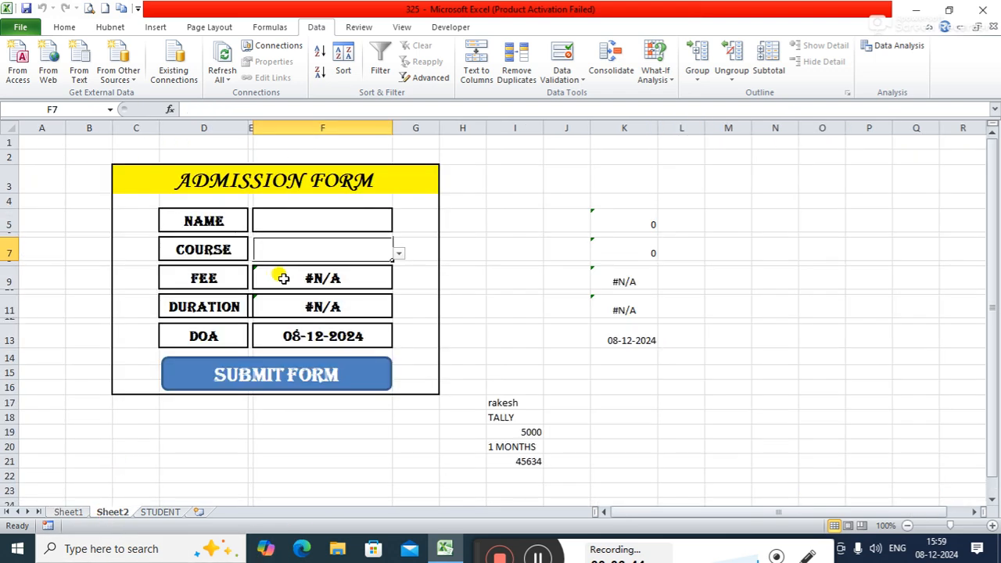
{"action": "left_click", "coordinate": [399, 255]}
{"action": "left_click", "coordinate": [474, 226]}
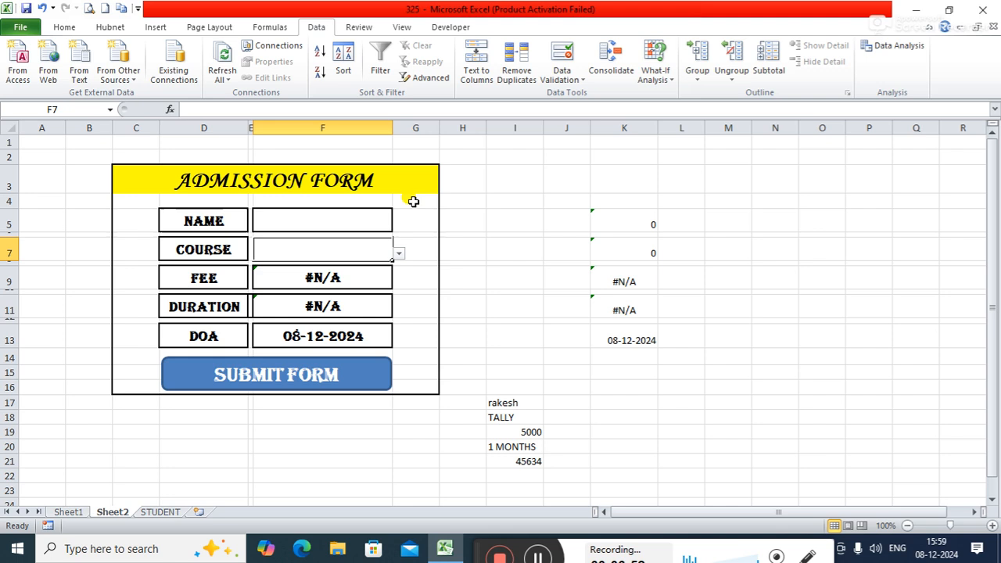
Step: Open the COURSE cell's data validation settings and reselect List as the allowed type after switching to Any value
{"action": "left_click", "coordinate": [567, 80]}
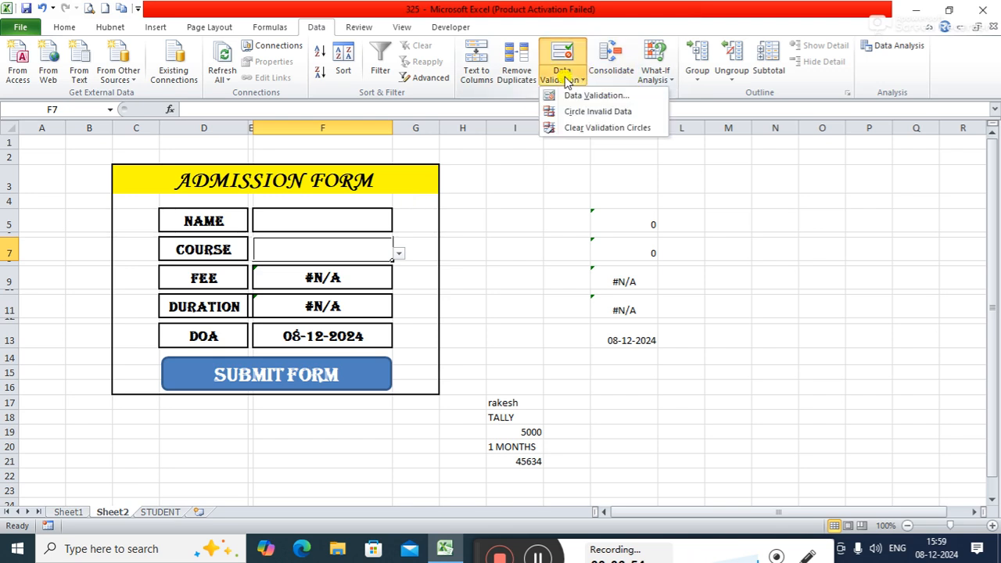
{"action": "left_click", "coordinate": [575, 95]}
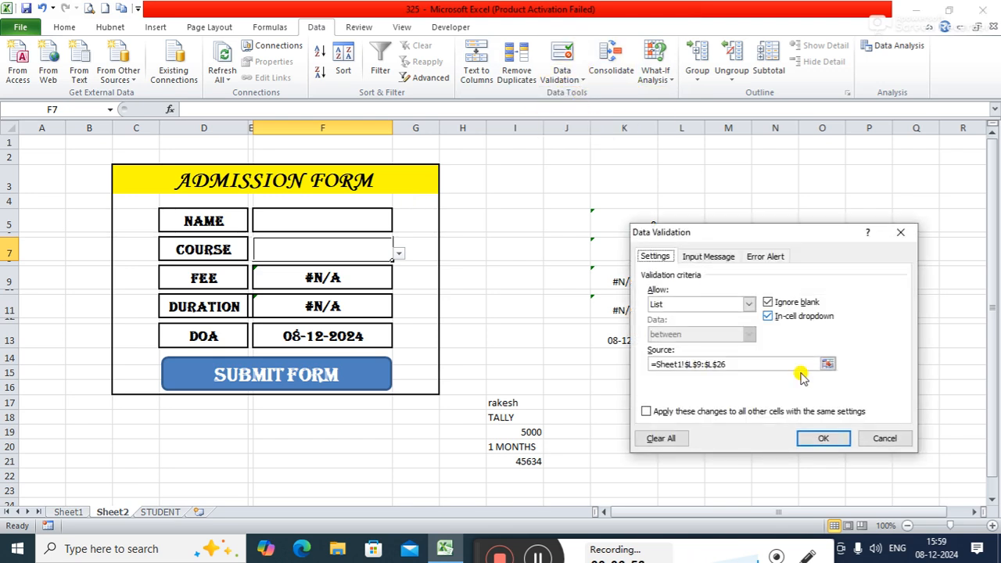
{"action": "left_click", "coordinate": [747, 304]}
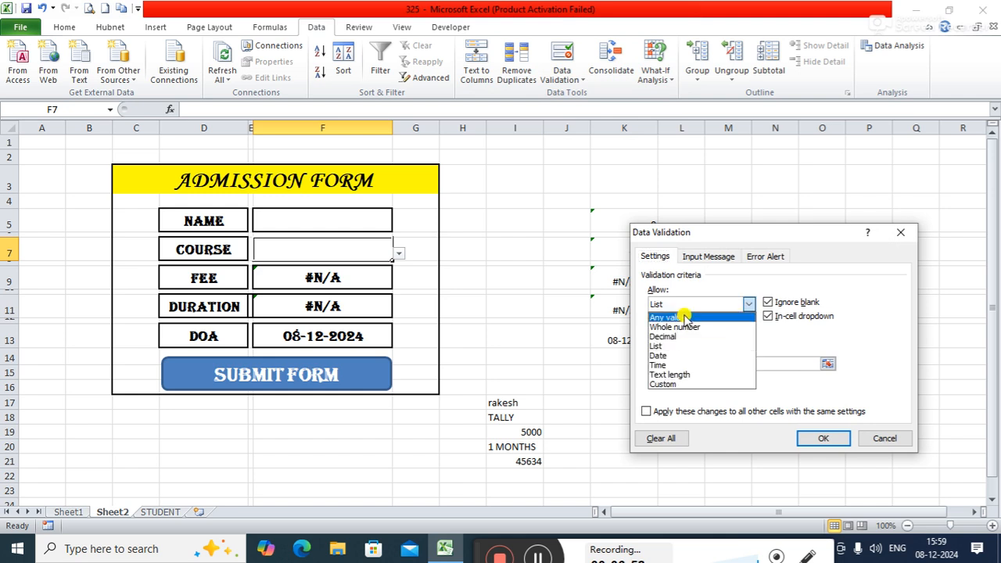
{"action": "left_click", "coordinate": [683, 317]}
{"action": "left_click", "coordinate": [745, 304]}
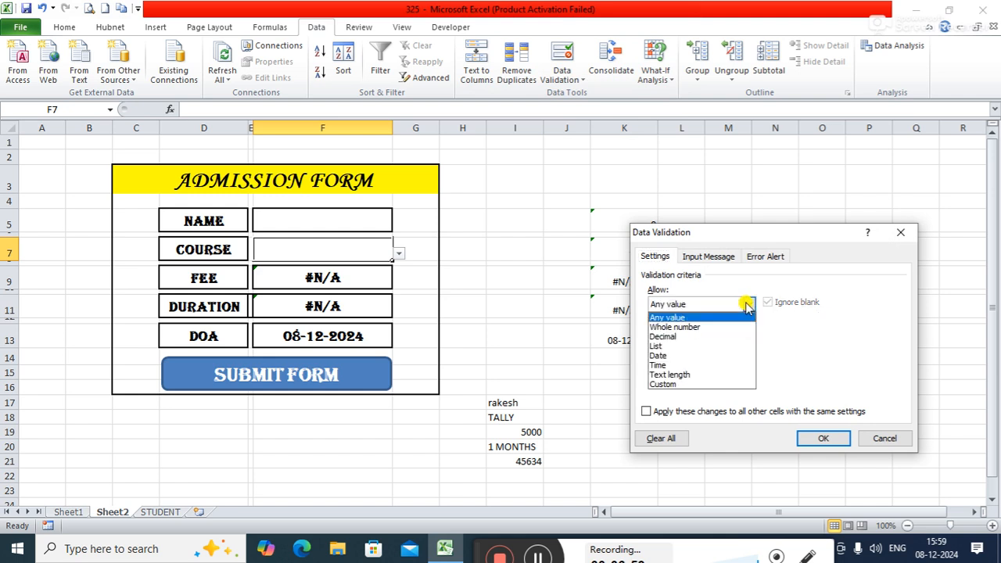
{"action": "left_click", "coordinate": [661, 345]}
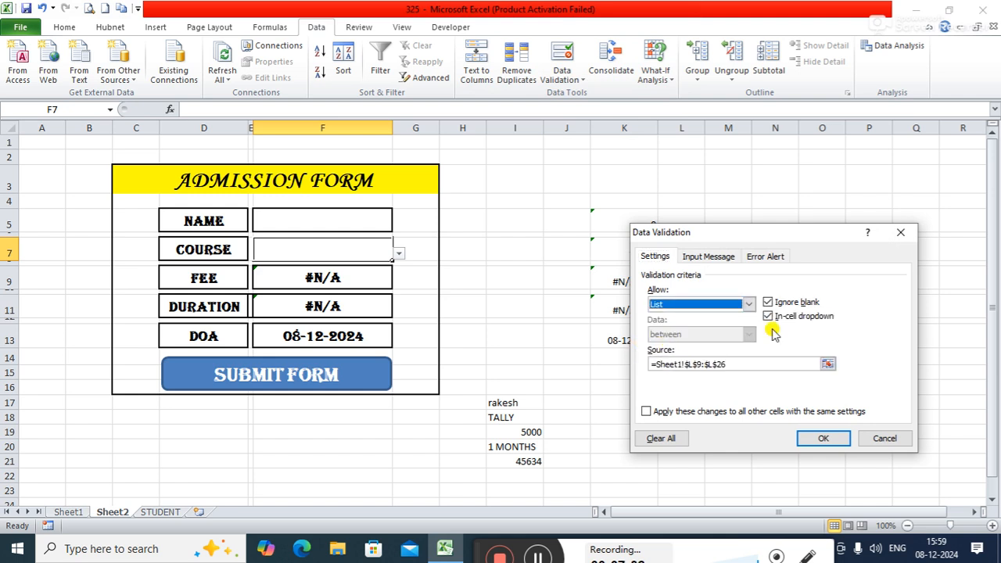
Step: Set the COURSE validation list's source to Sheet1 range $L$9:$L$26, apply it, and choose CCNP as the form's course
{"action": "left_click", "coordinate": [828, 365]}
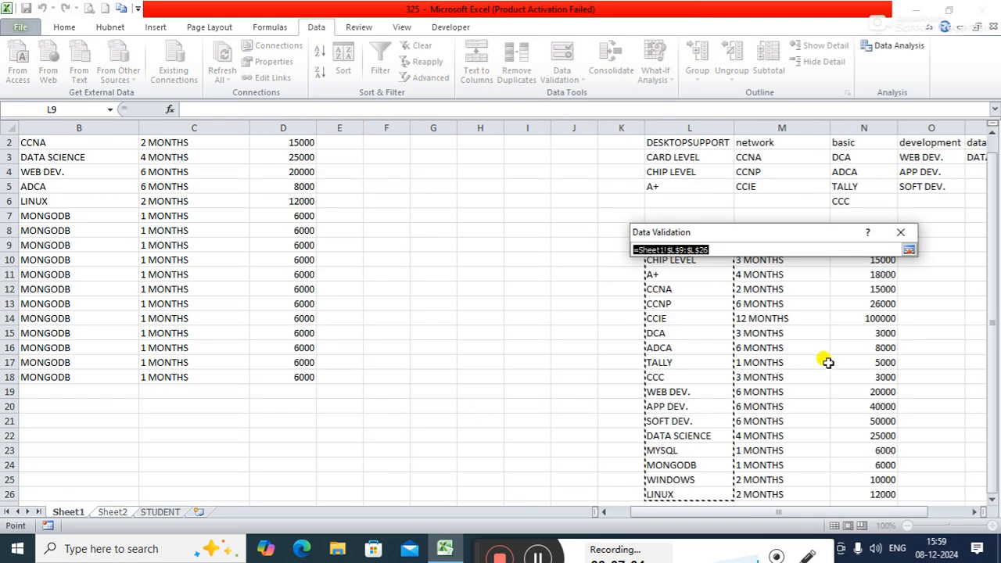
{"action": "left_click_drag", "start_coordinate": [818, 235], "coordinate": [516, 177]}
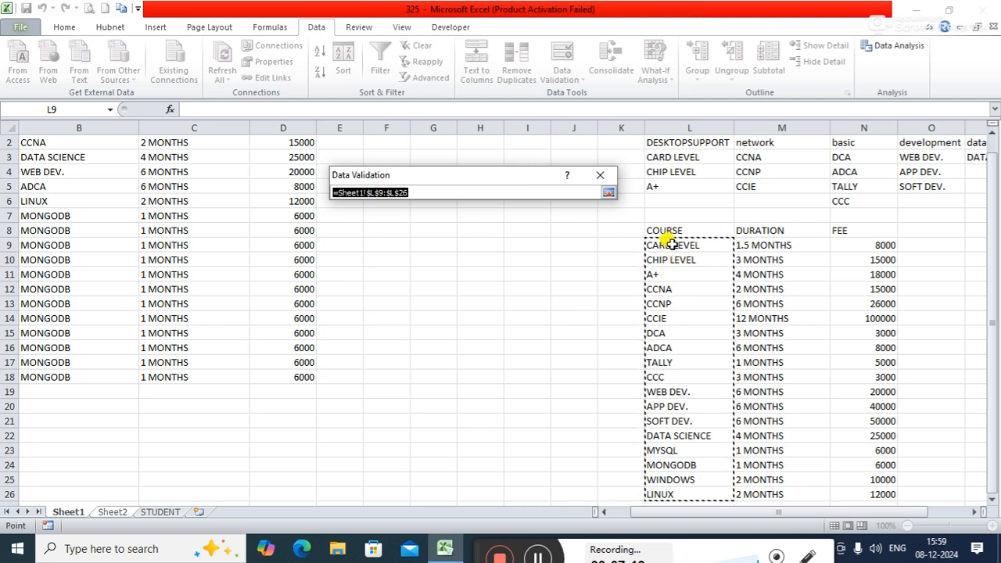
{"action": "left_click_drag", "start_coordinate": [669, 244], "coordinate": [668, 490]}
{"action": "left_click", "coordinate": [608, 194]}
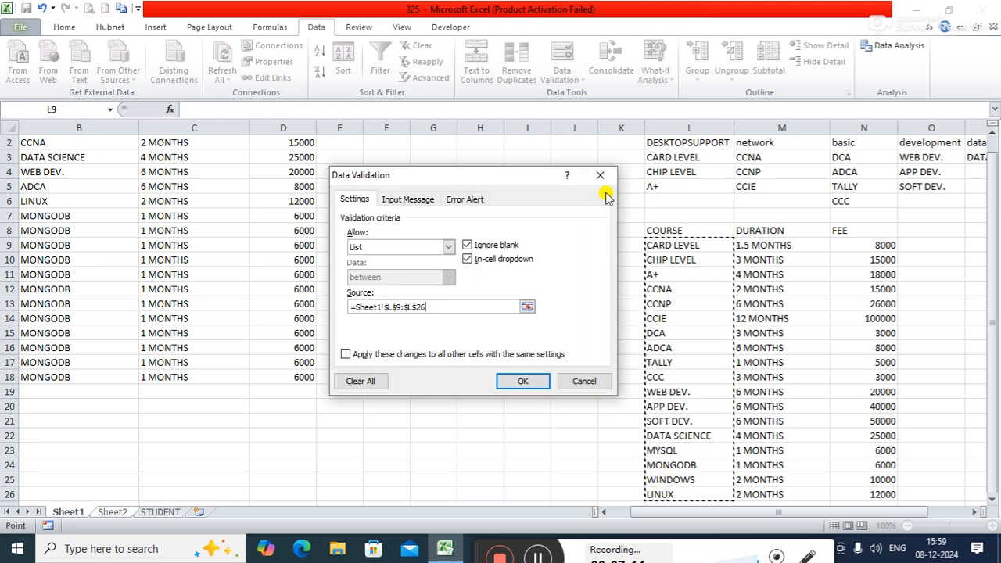
{"action": "left_click", "coordinate": [518, 382]}
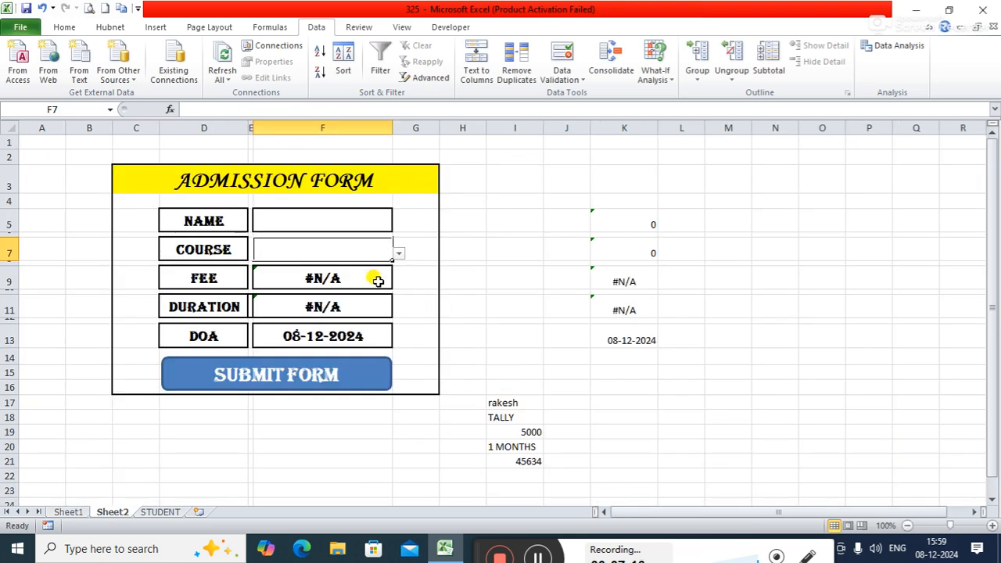
{"action": "left_click", "coordinate": [398, 253]}
{"action": "left_click", "coordinate": [289, 307]}
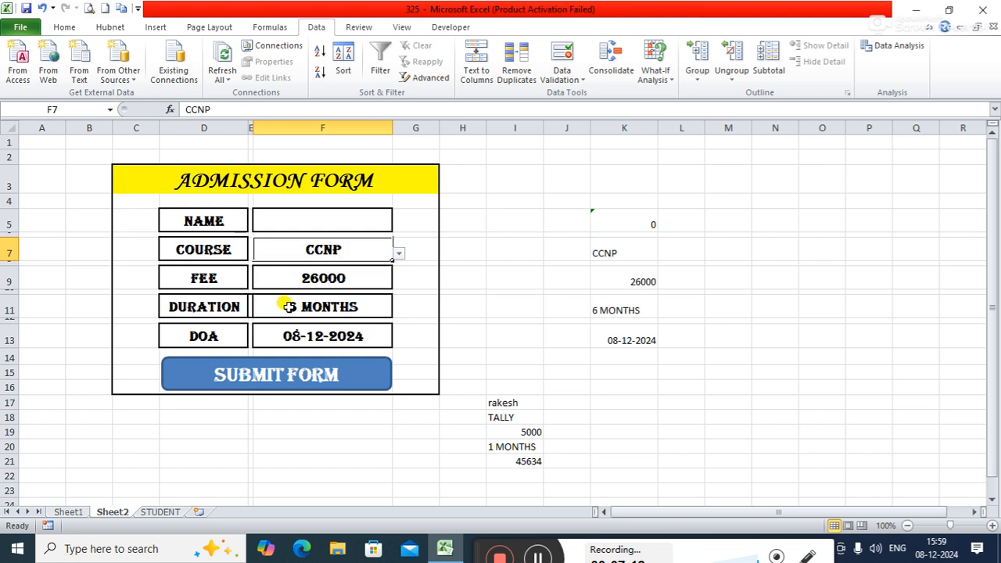